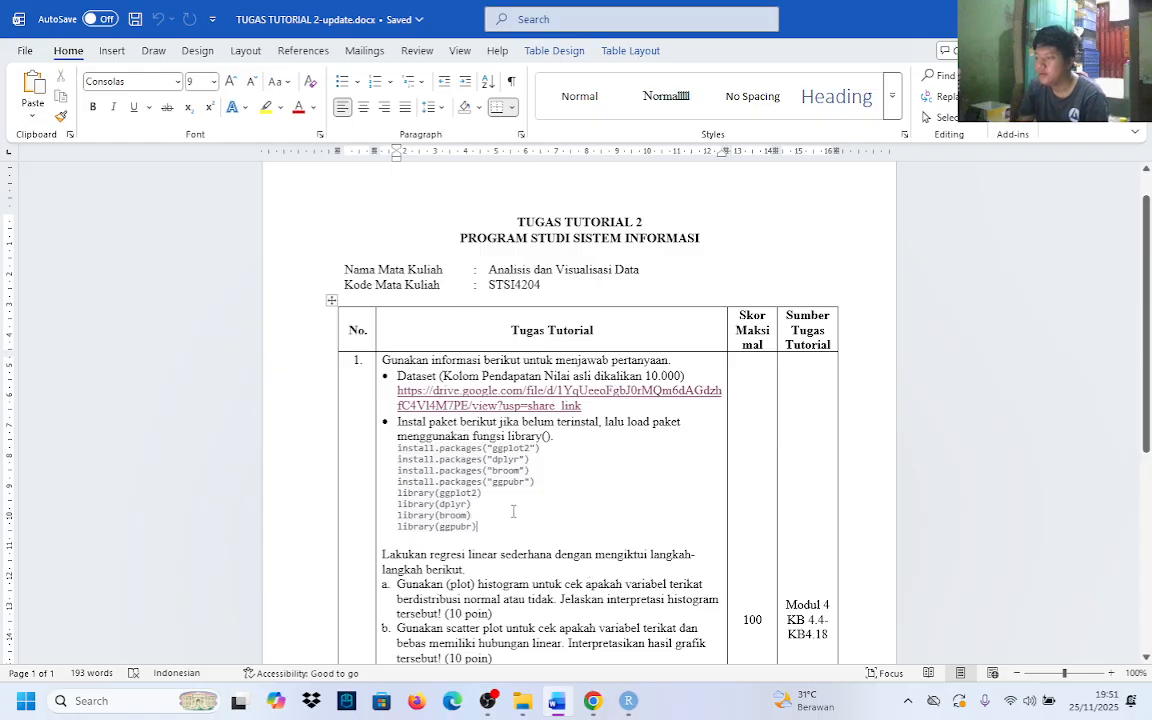
# Read the assignment's linear regression tasks a to e and check the data_pendapatan.csv dataset in the Downloads folder
pyautogui.scroll(-5, 570, 535)
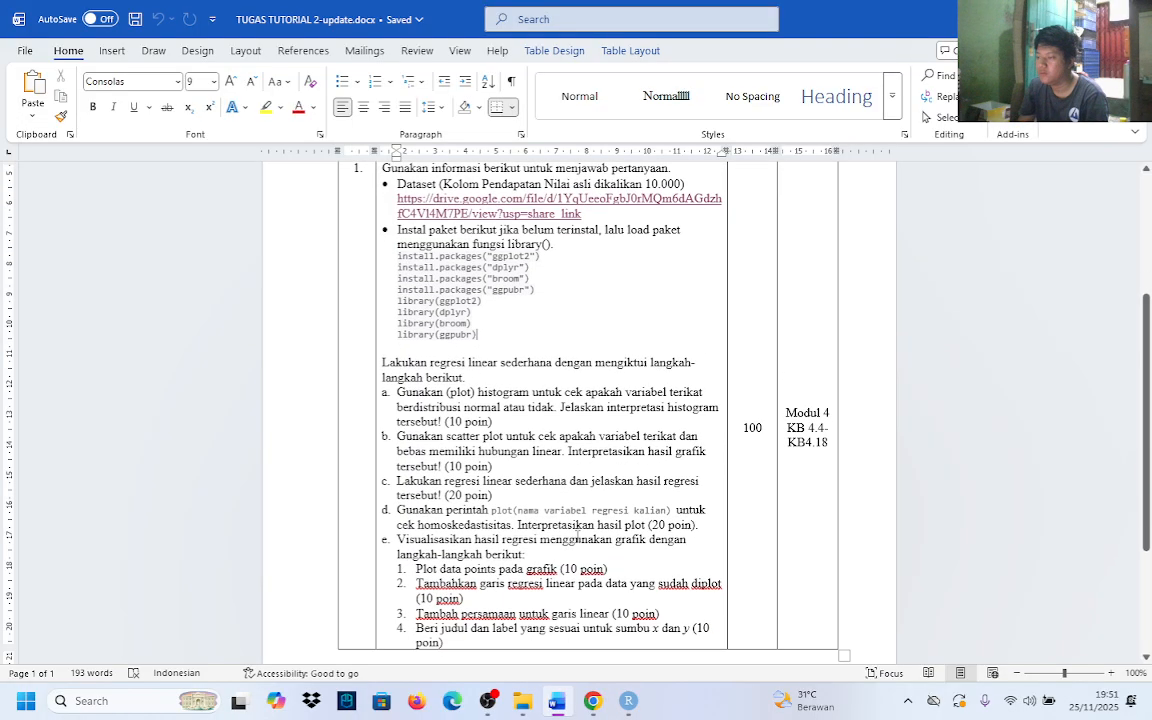
pyautogui.scroll(5, 578, 540)
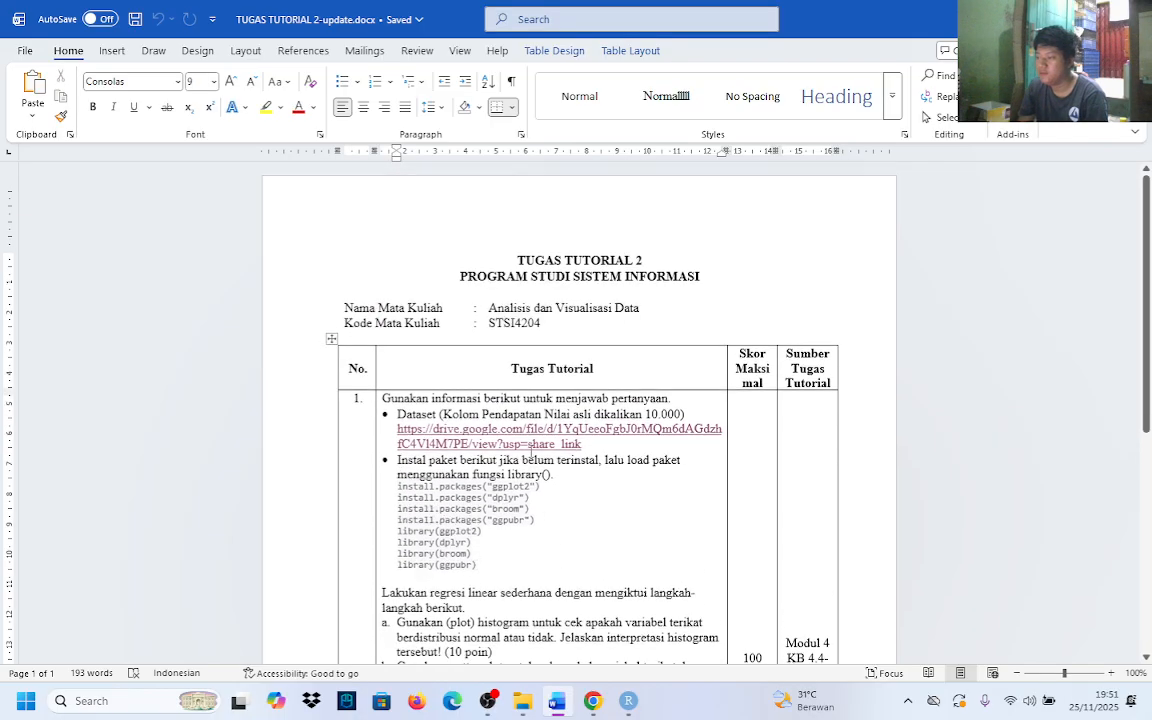
pyautogui.scroll(-1, 538, 464)
pyautogui.scroll(-3, 538, 464)
pyautogui.scroll(2, 361, 415)
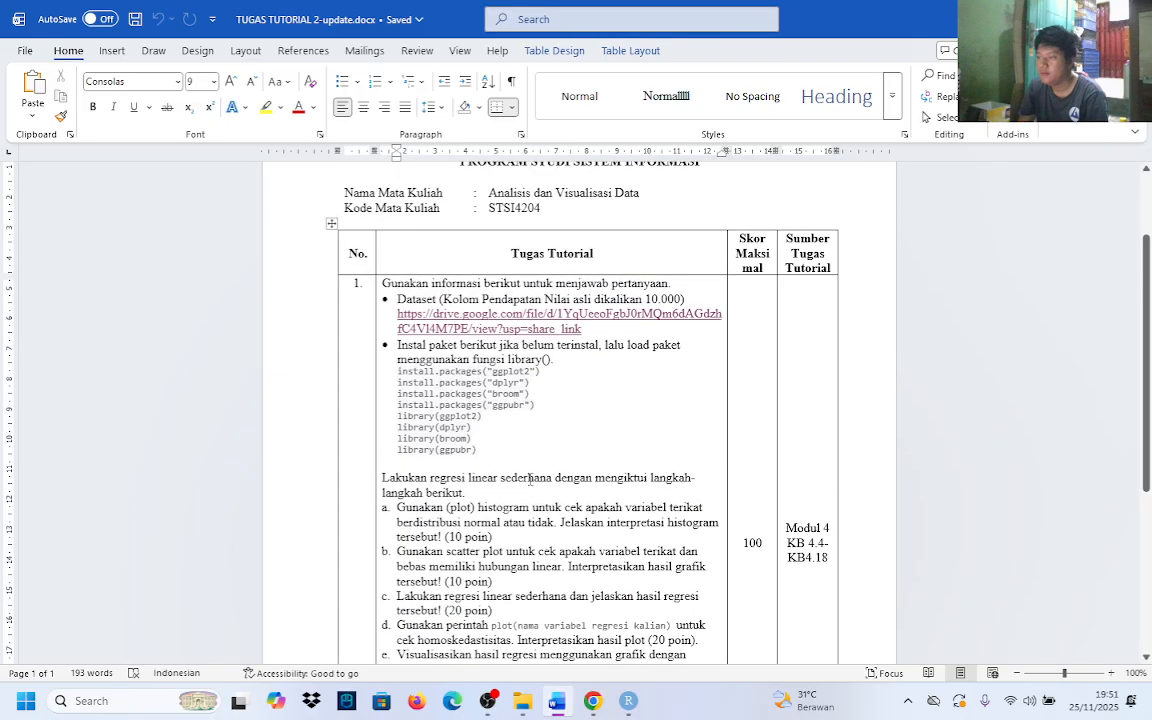
pyautogui.click(522, 700)
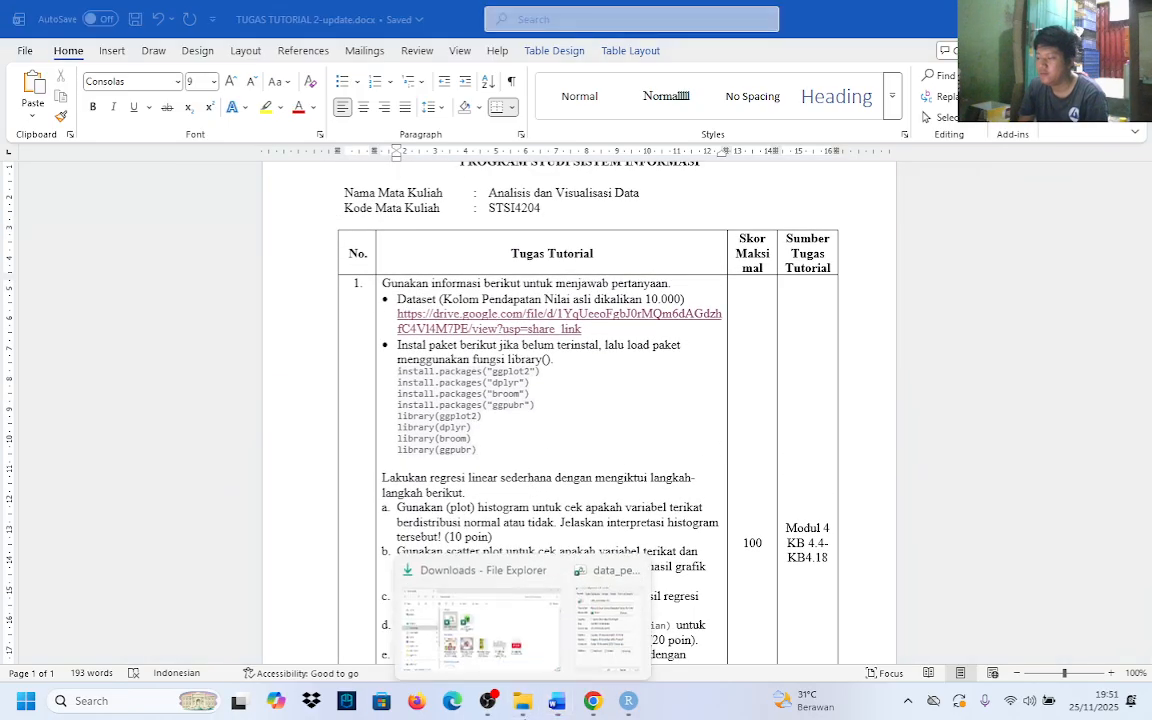
pyautogui.click(470, 660)
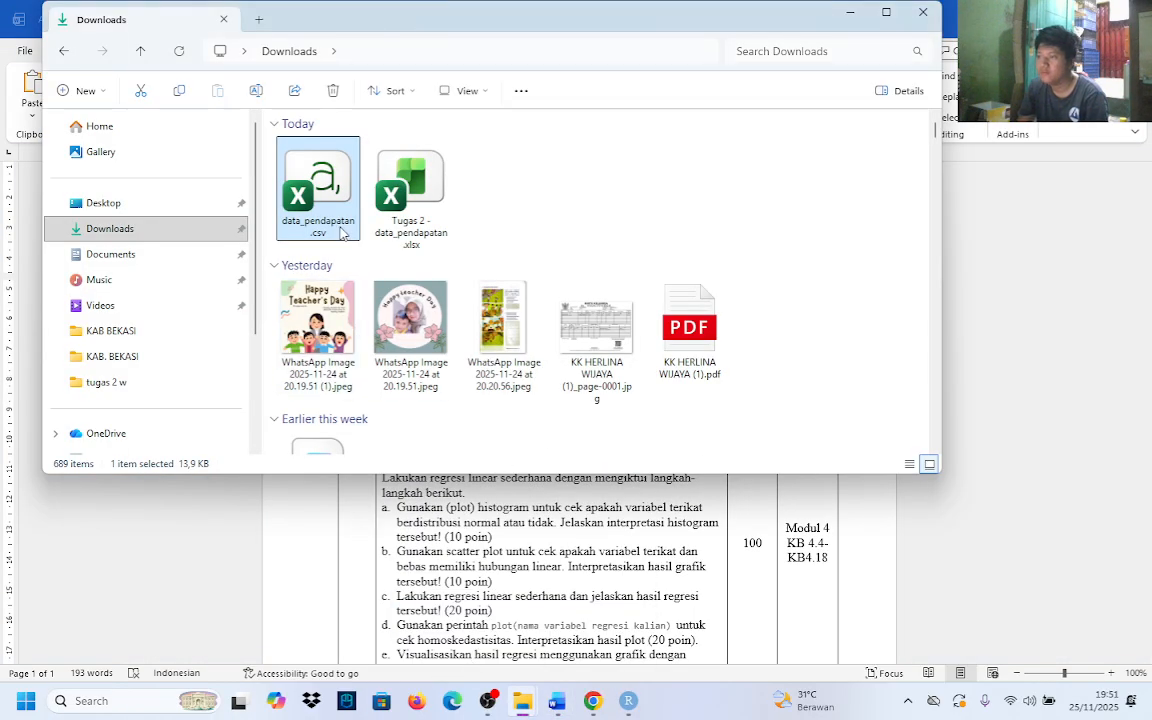
pyautogui.click(1028, 571)
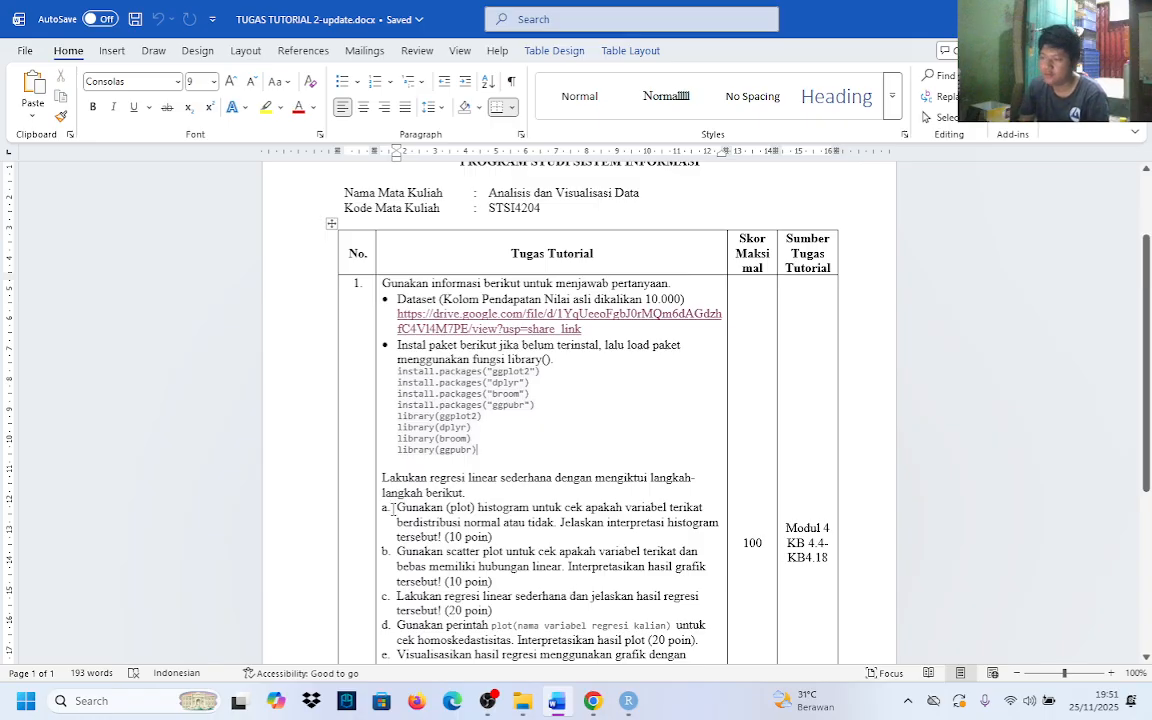
pyautogui.scroll(-1, 392, 508)
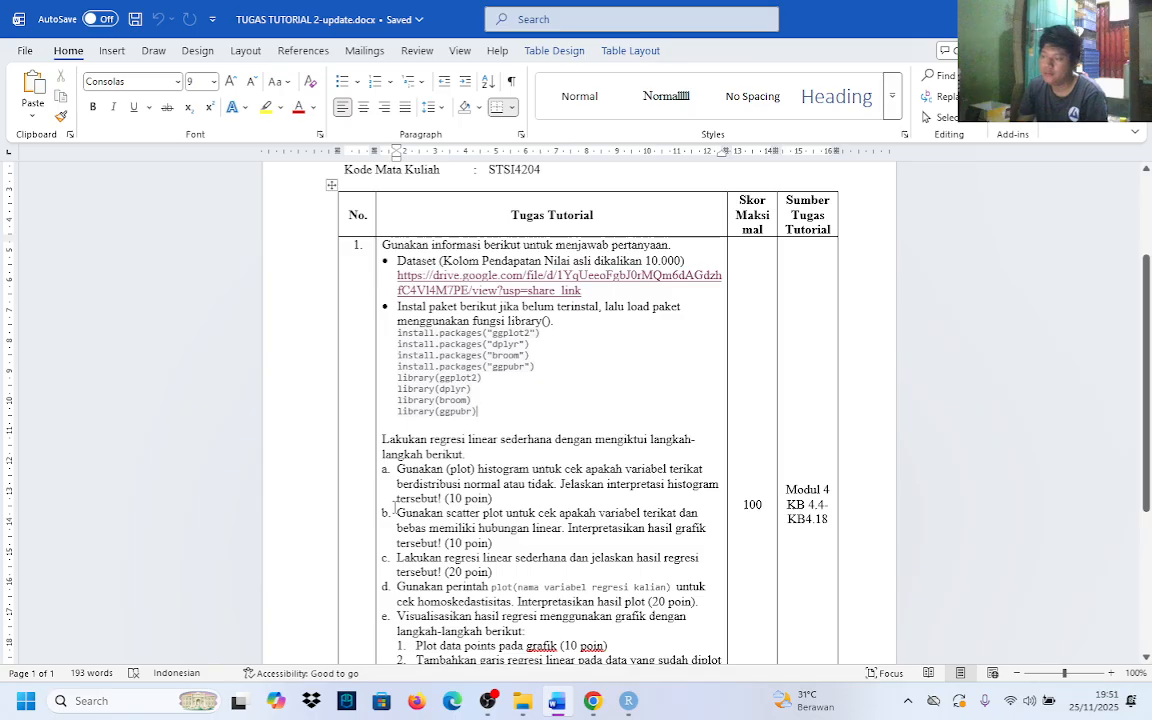
pyautogui.scroll(-3, 393, 508)
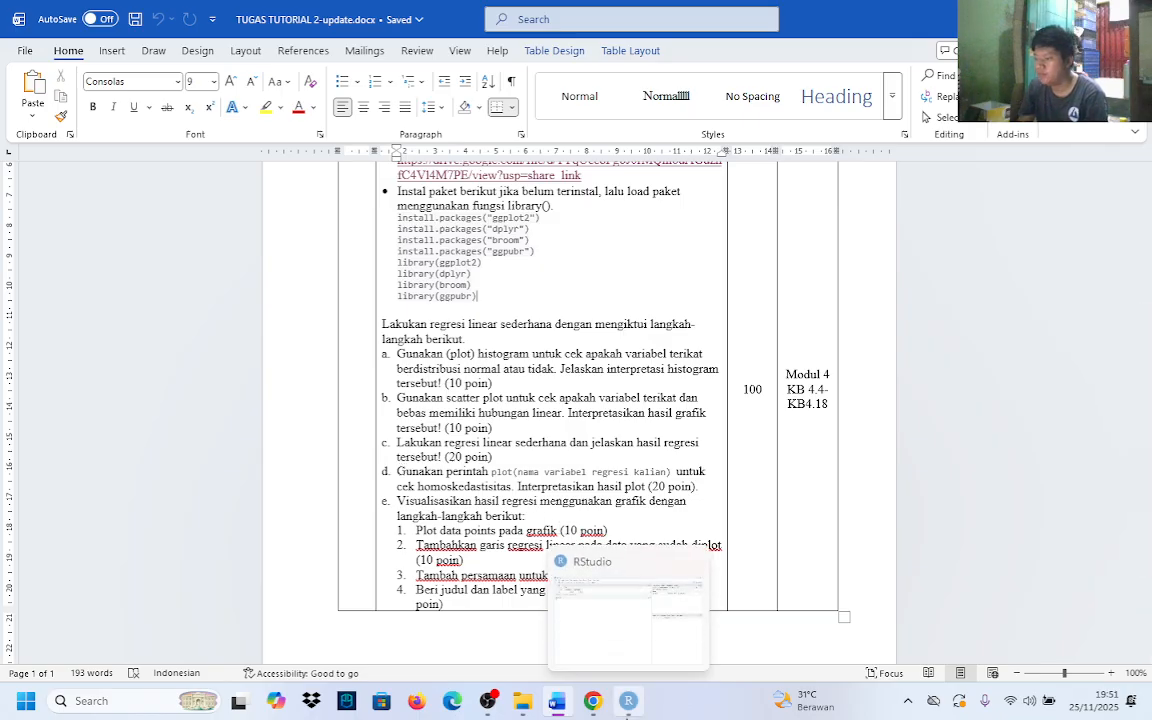
# Switch to RStudio, slightly enlarge the data viewer pane, and enter the comment #a in the console for the first task
pyautogui.click(628, 705)
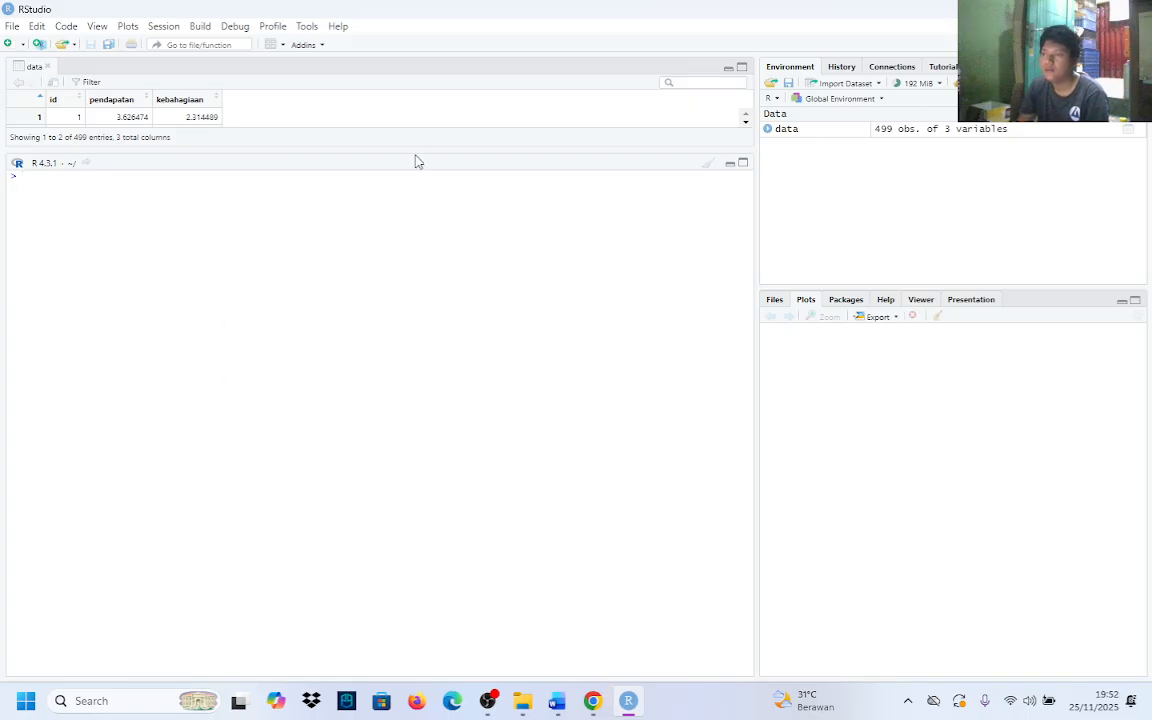
pyautogui.moveTo(400, 148); pyautogui.dragTo(458, 166)
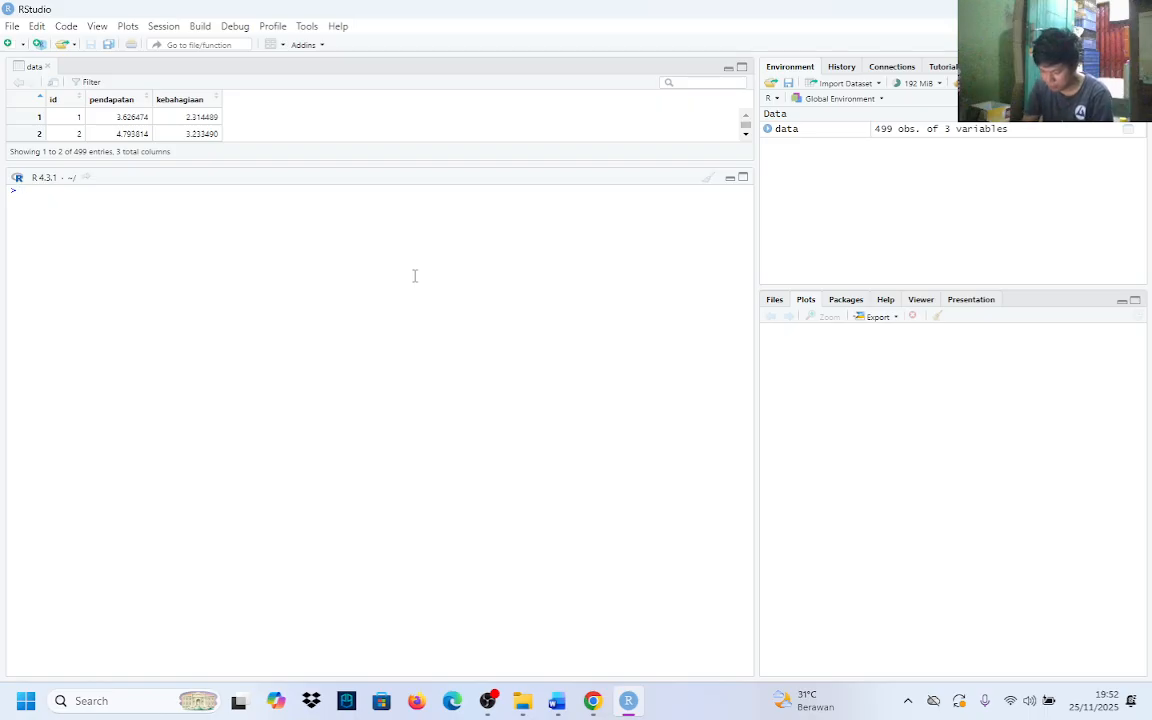
pyautogui.write('#a')
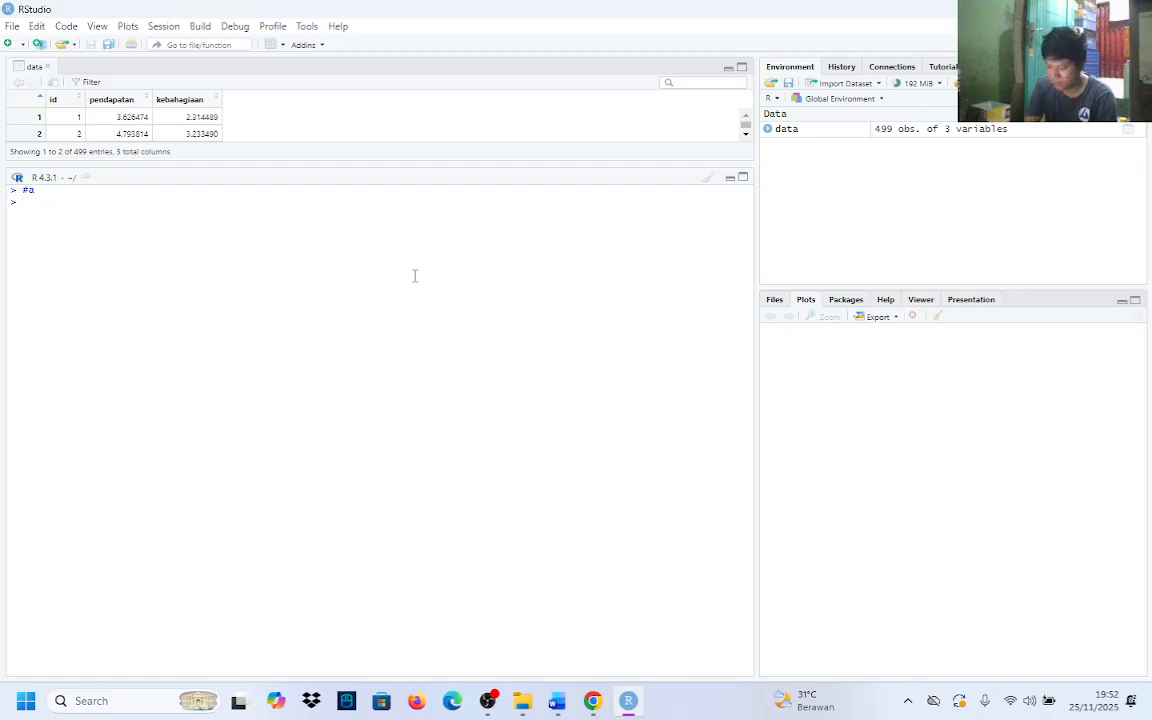
pyautogui.write('hist(')
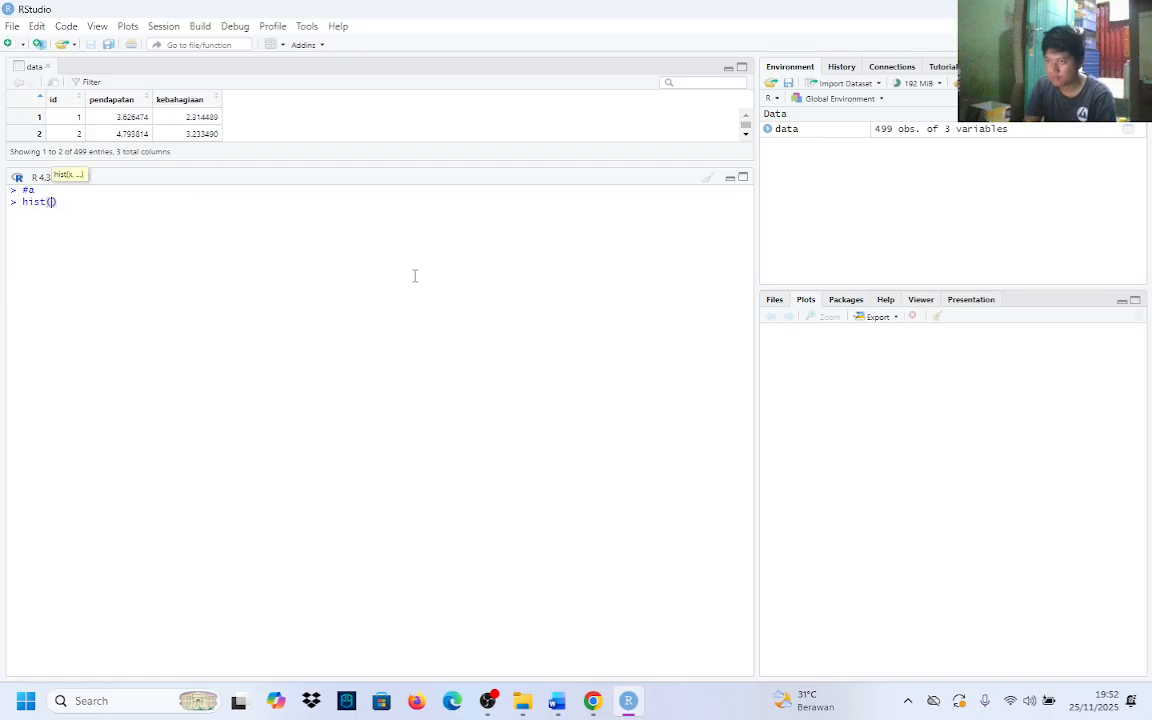
pyautogui.write('data')
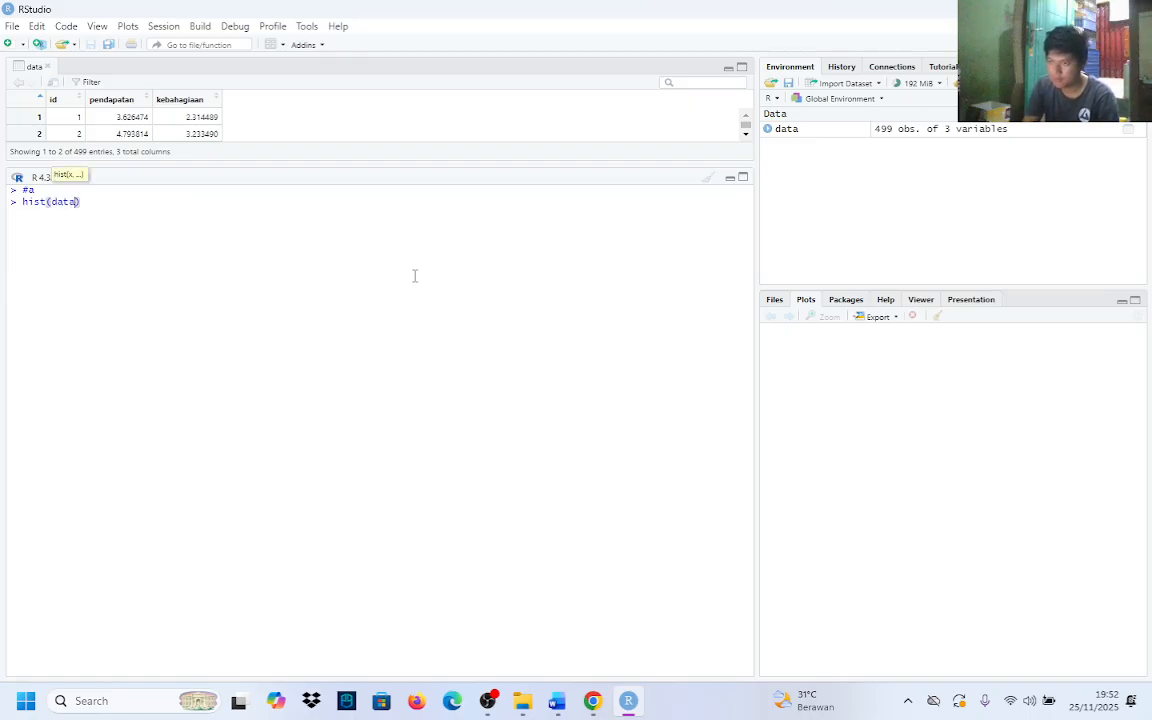
pyautogui.write('$kebah')
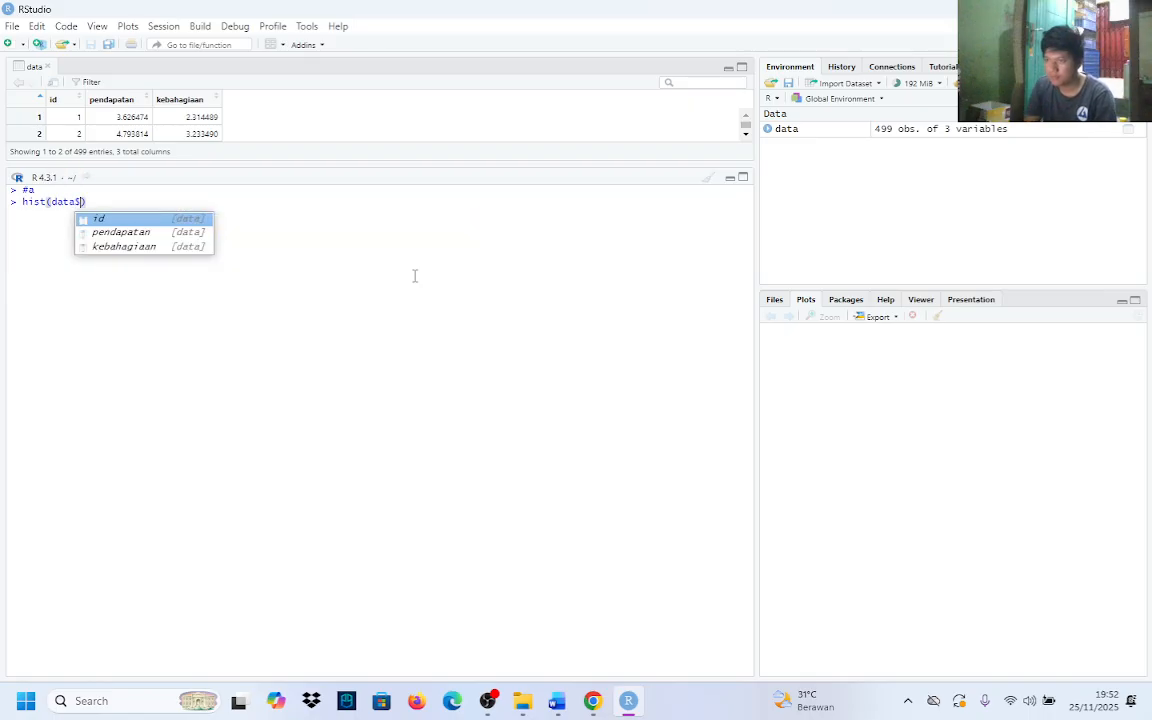
pyautogui.write('agiah')
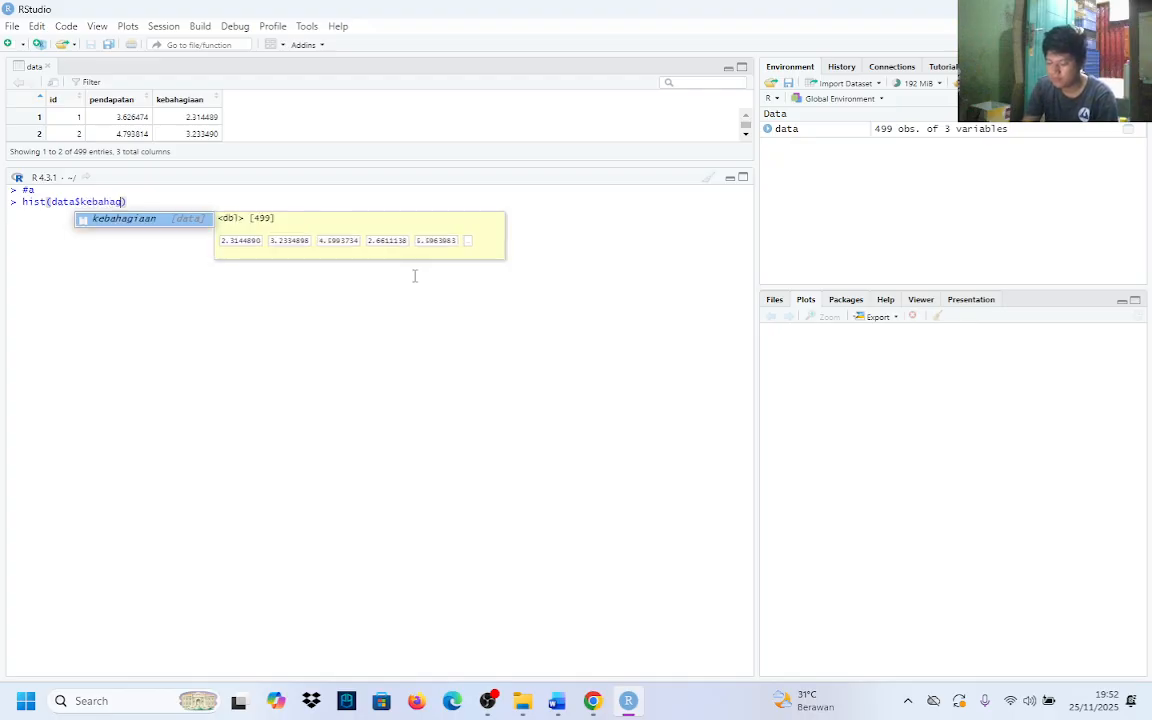
# Begin a hist() call in the console with data$kebahagiaan as the plotted variable
pyautogui.press('BackSpace')
pyautogui.press('Tab')
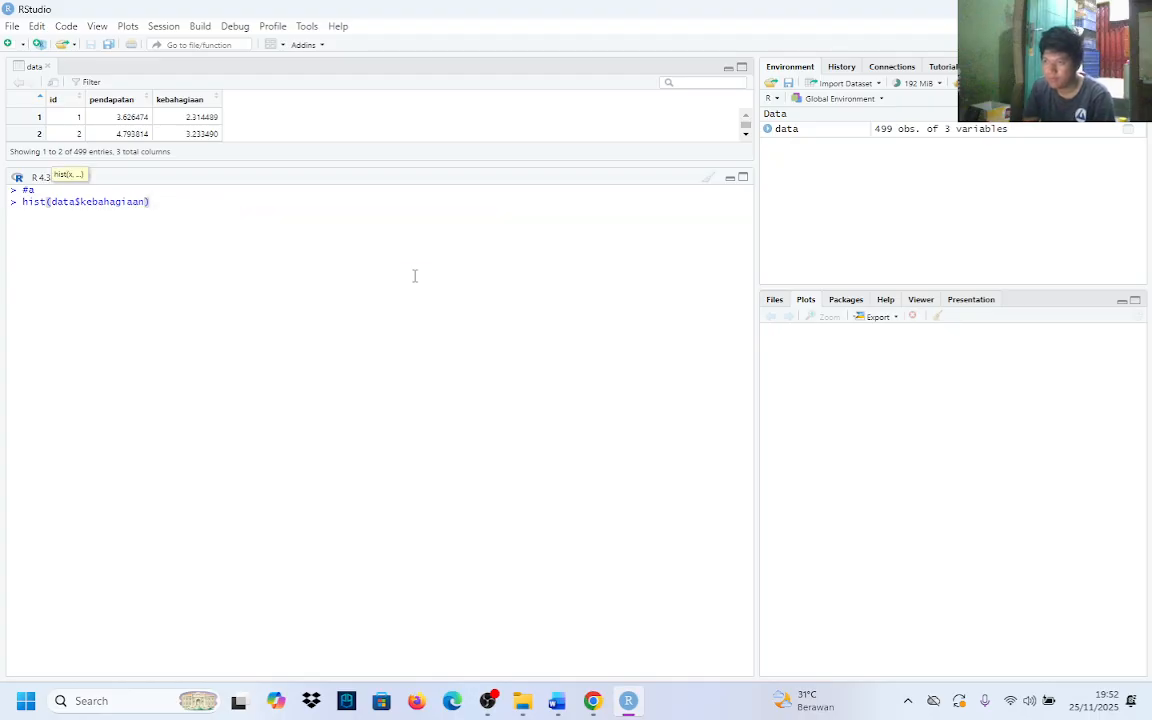
# Add a main title argument with the text "histogram kebhagiaan " on a new line of the hist() call
pyautogui.write(',')
pyautogui.hotkey('shift', 'Return')
pyautogui.write('main = ')
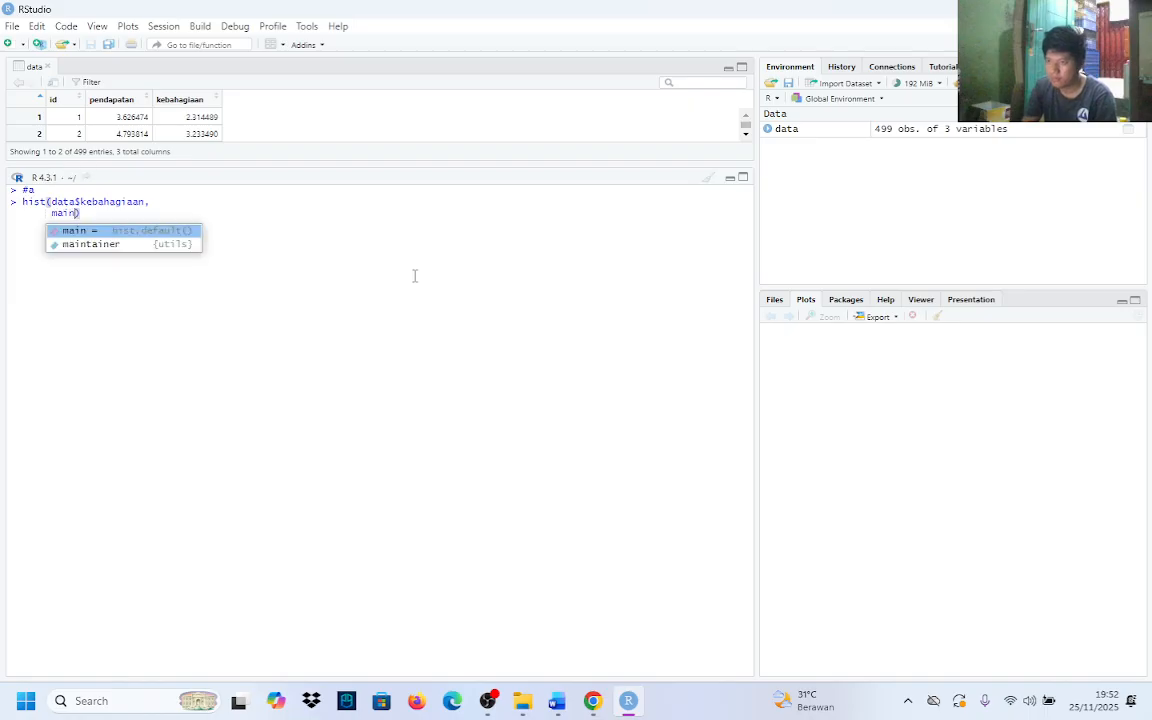
pyautogui.write('"')
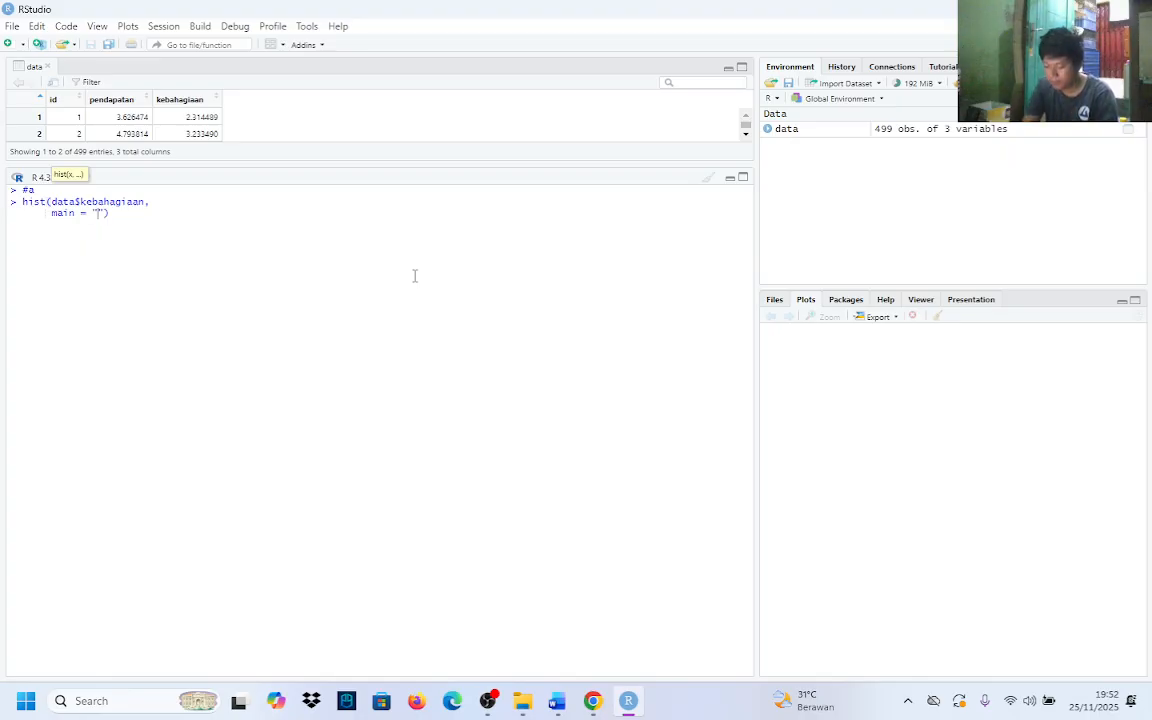
pyautogui.write('histo')
pyautogui.write('gram ')
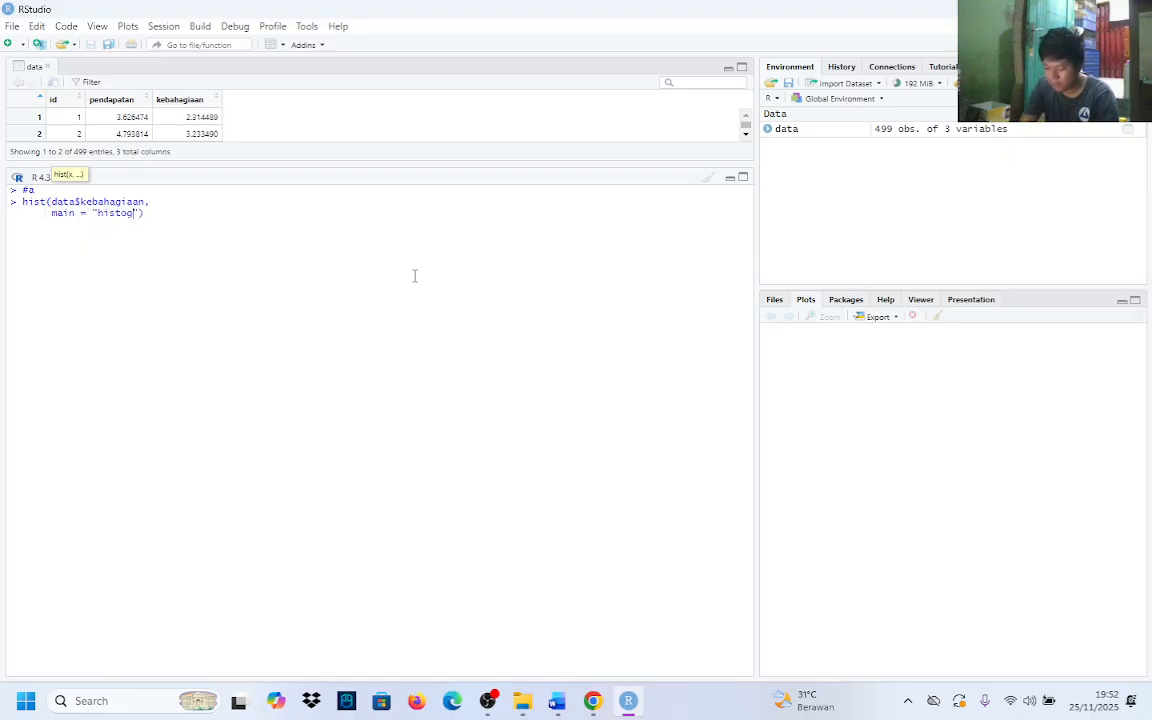
pyautogui.write('kebhagiaa')
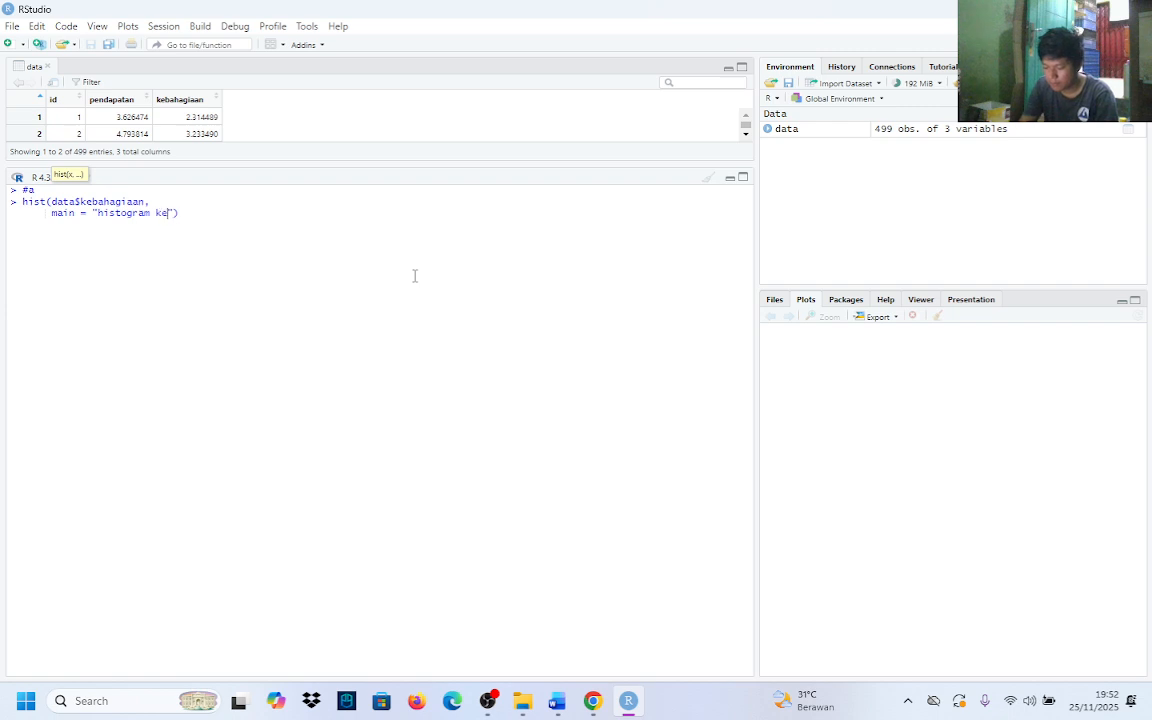
pyautogui.write('n')
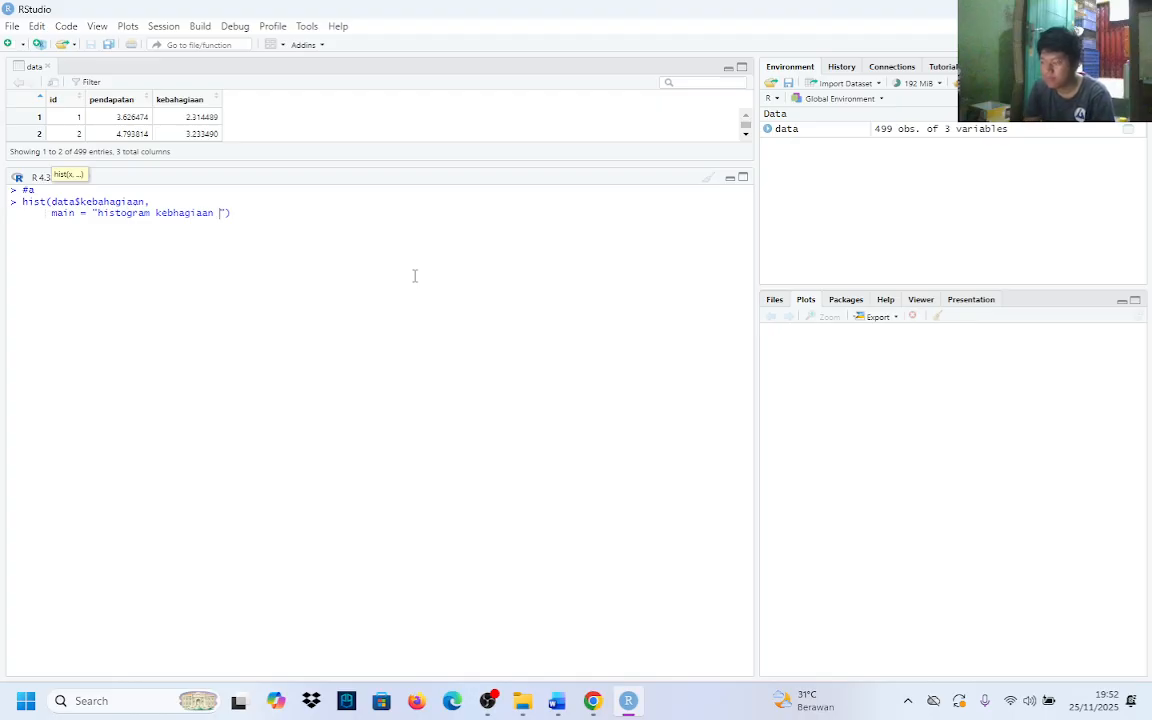
pyautogui.press('Right')
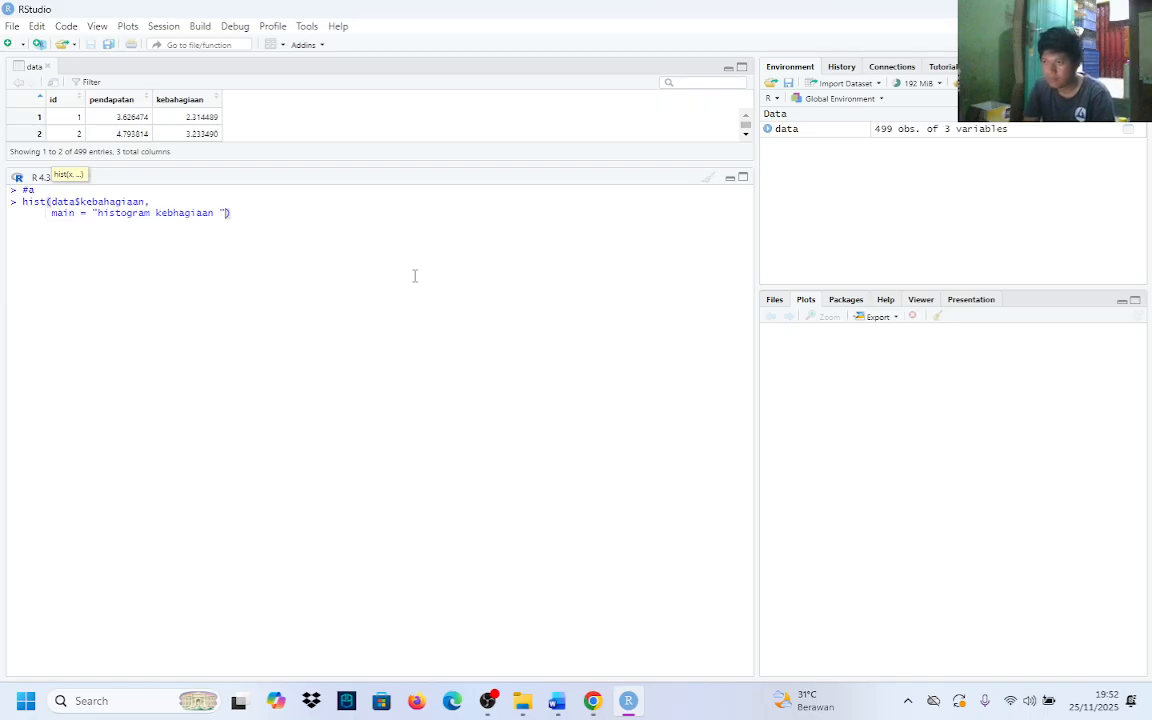
# Add an xlab argument with the text "tingkat kebahagiaan" on a new line of the hist() call
pyautogui.write(',')
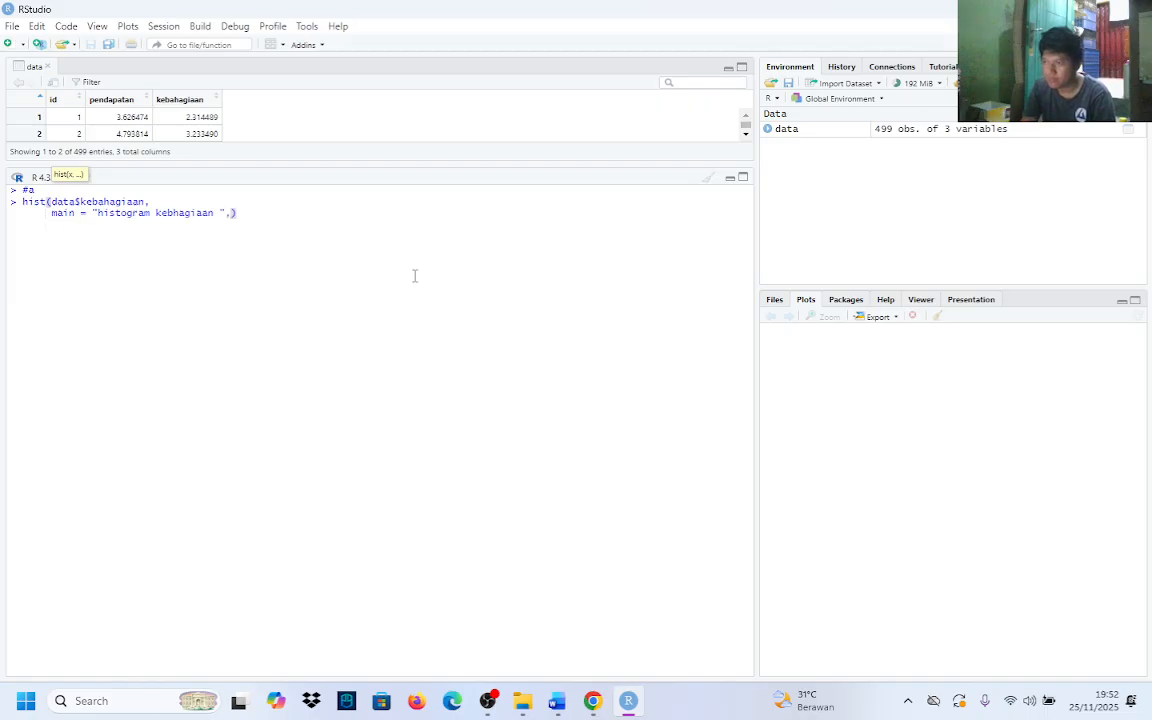
pyautogui.hotkey('shift', 'Return')
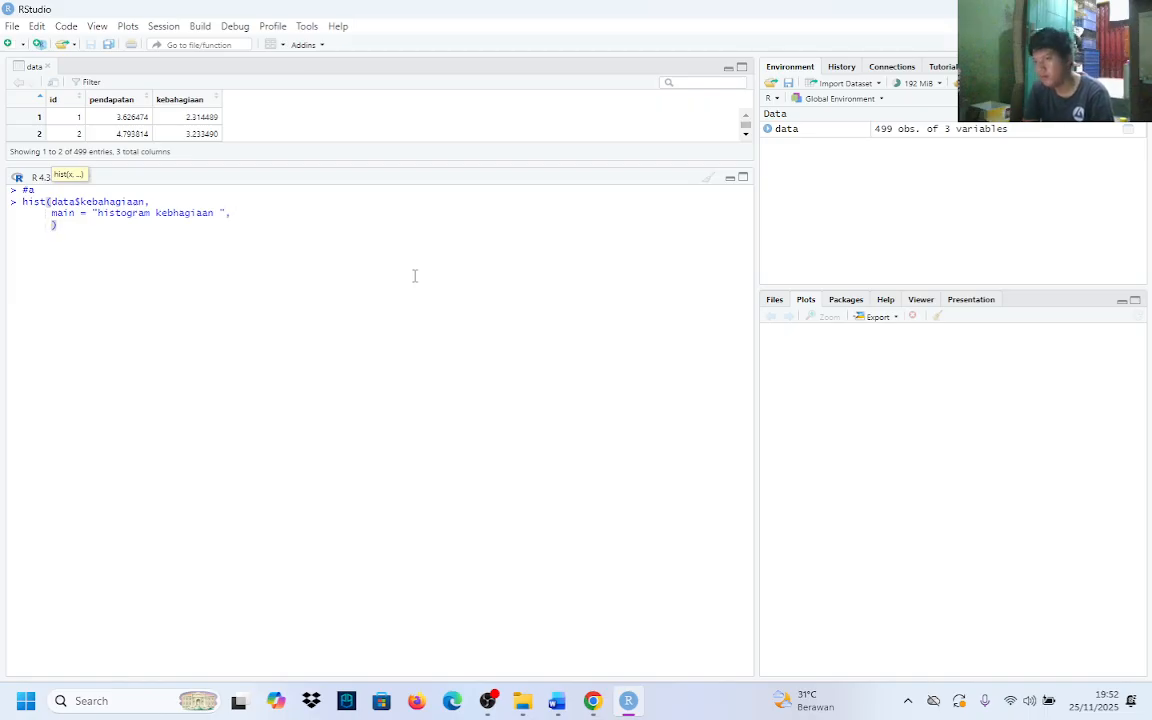
pyautogui.write('xl')
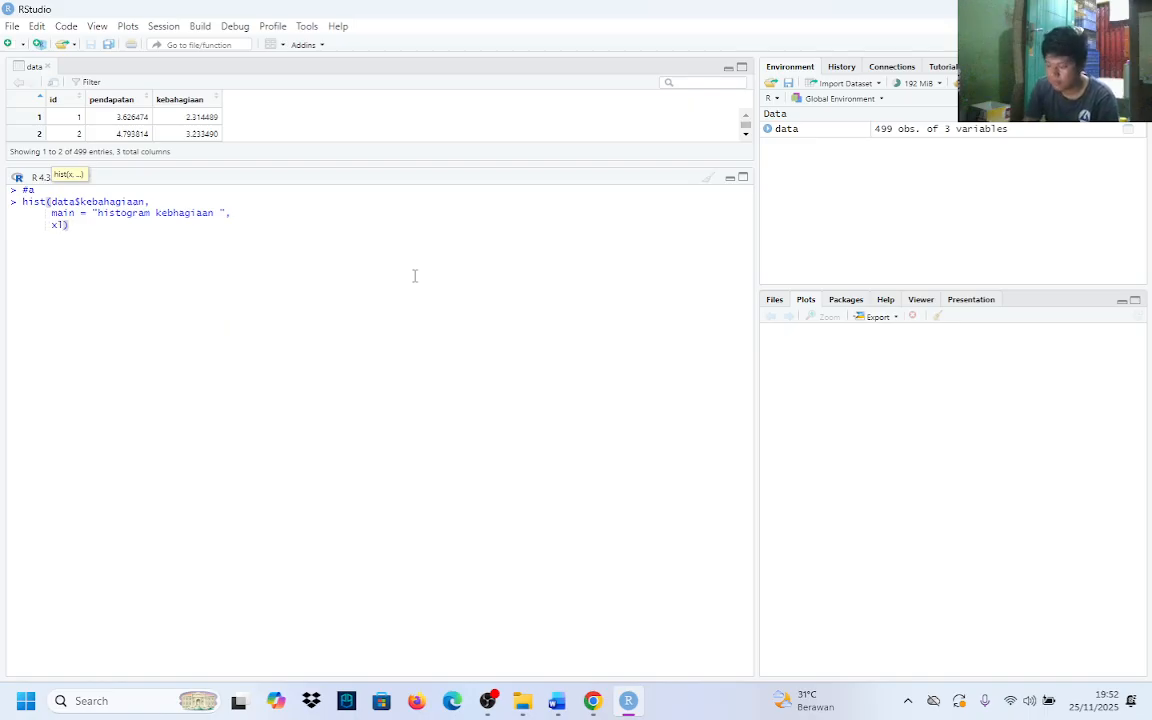
pyautogui.write('ab')
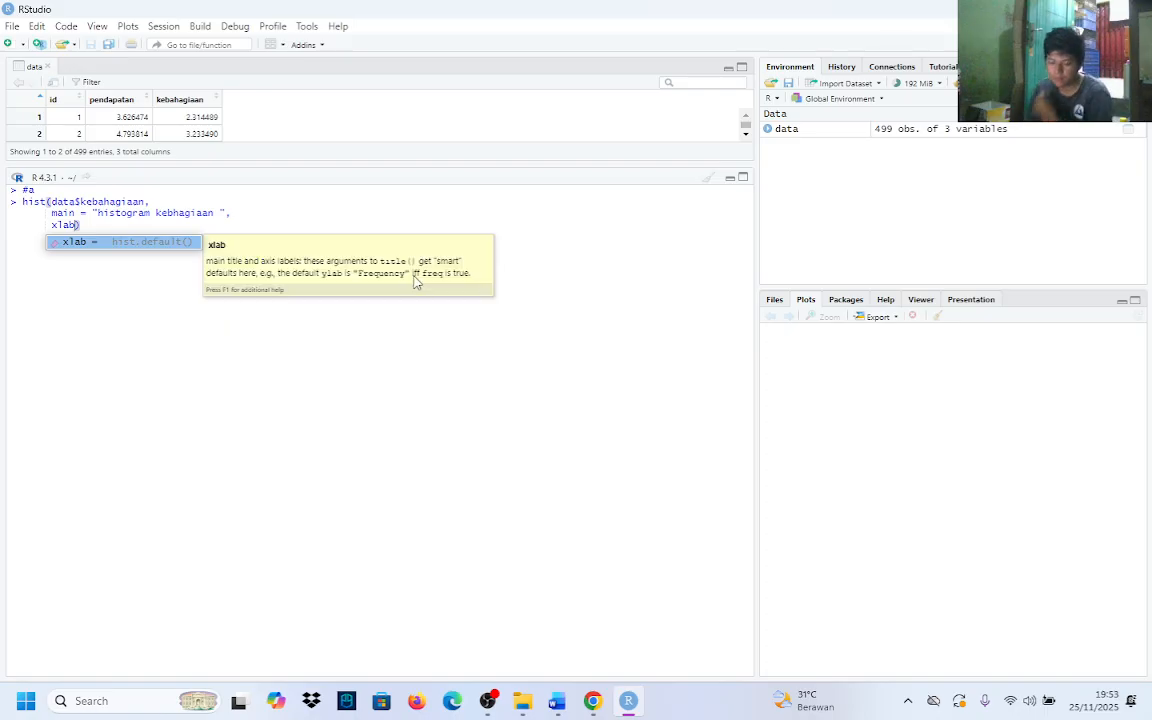
pyautogui.press('Tab')
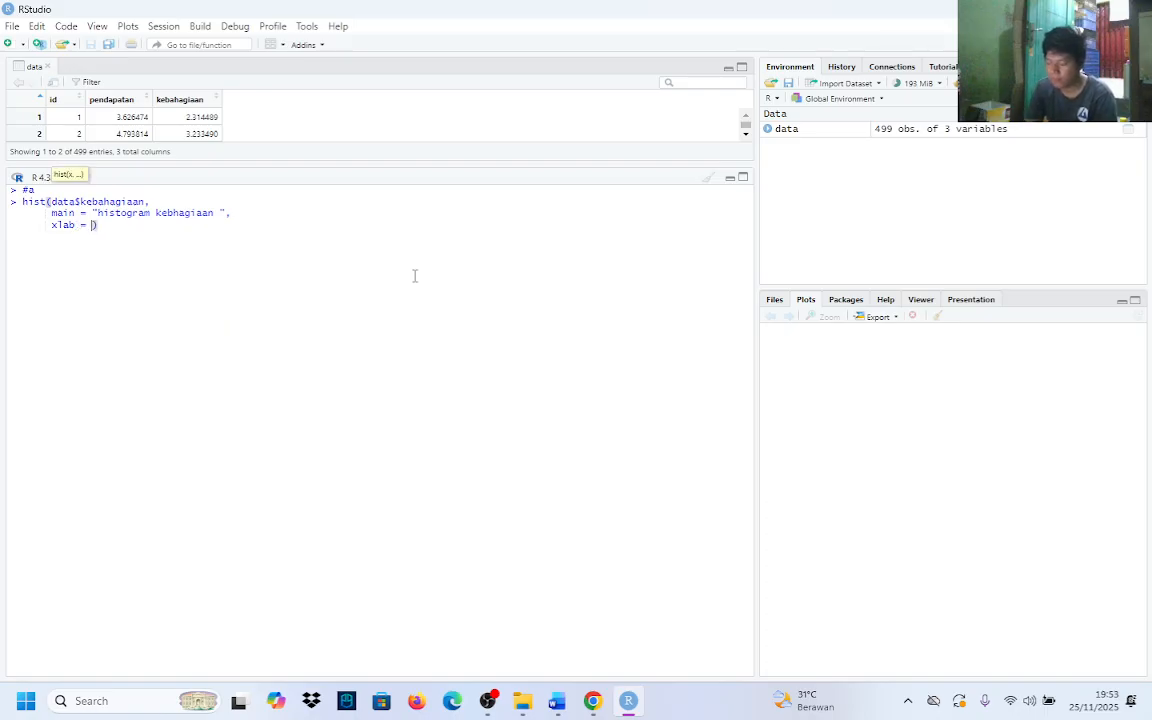
pyautogui.write('"')
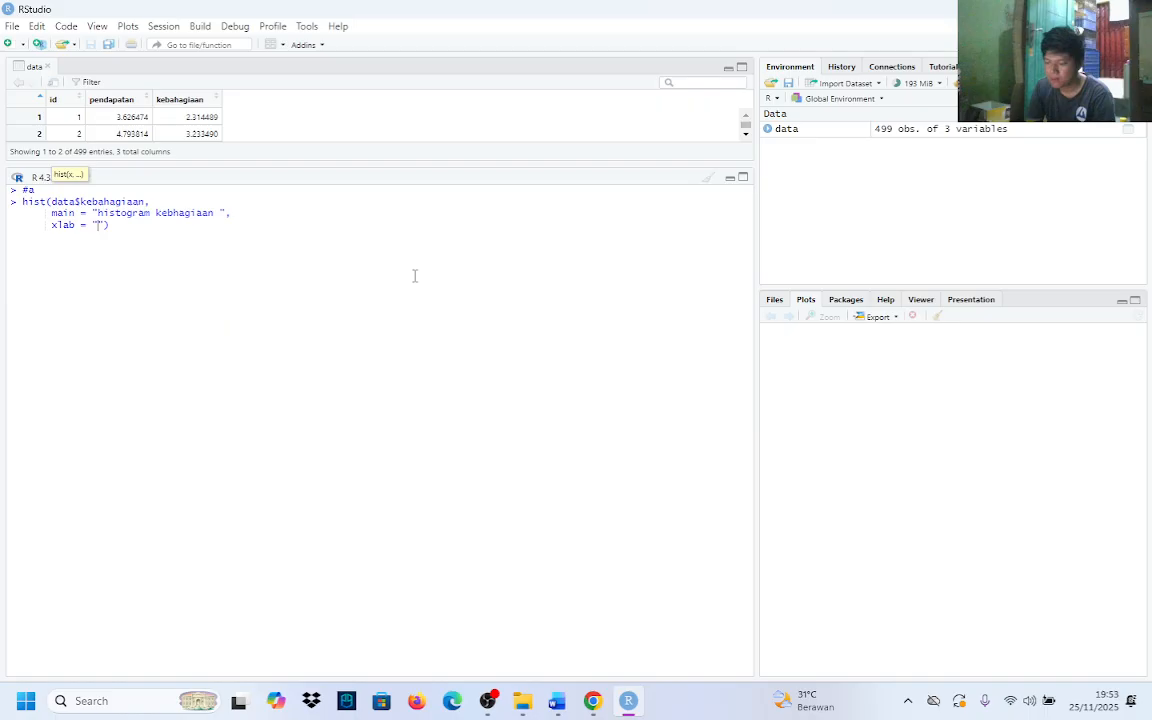
pyautogui.write('tingkat ')
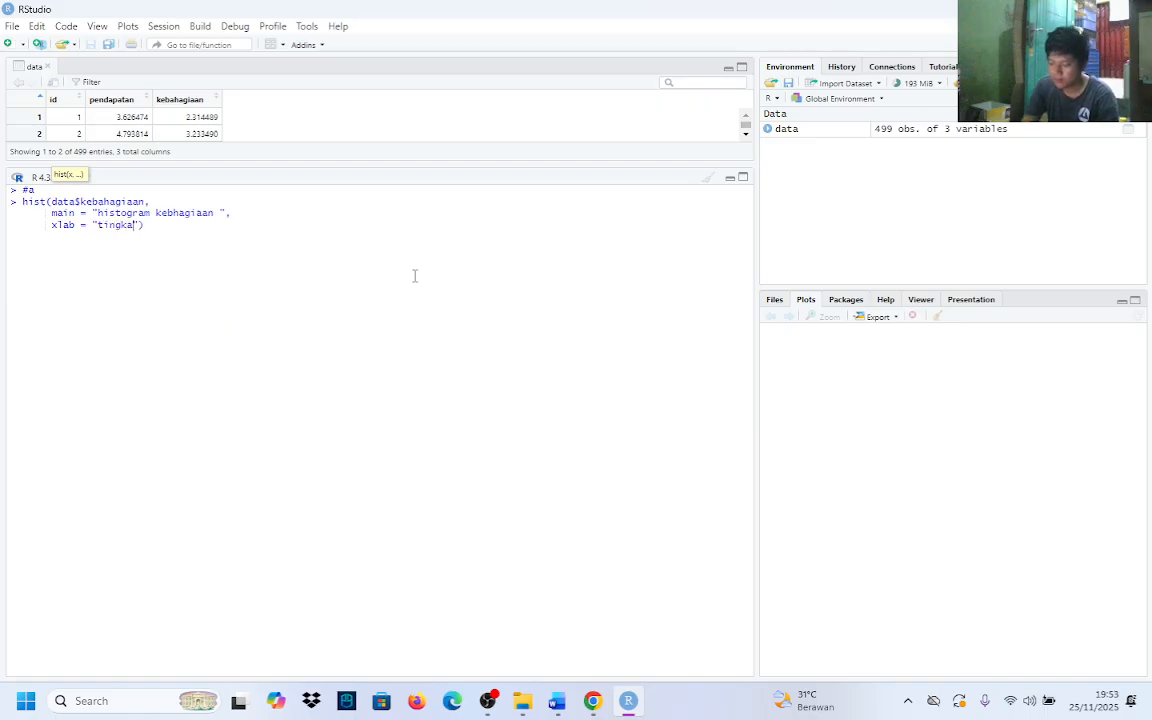
pyautogui.write('kebahagiaan')
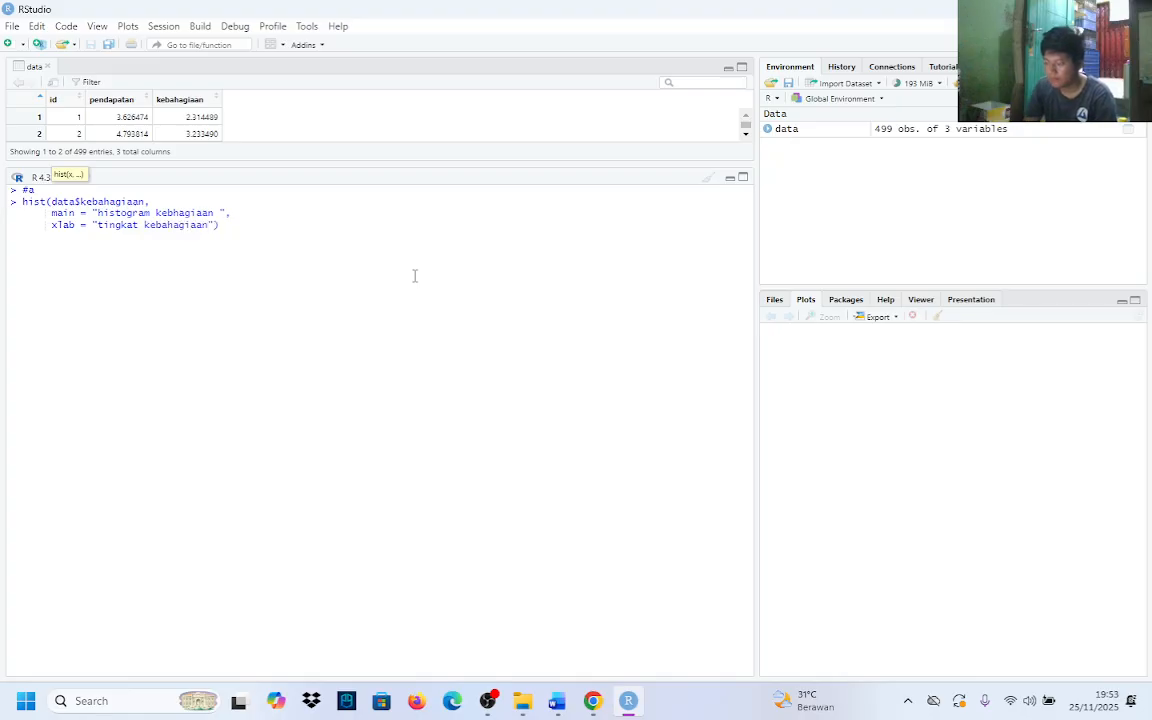
# Add a ylab argument with the text "frekuansi" on a new line of the hist() call
pyautogui.press('Right')
pyautogui.write(',')
pyautogui.hotkey('shift', 'Return')
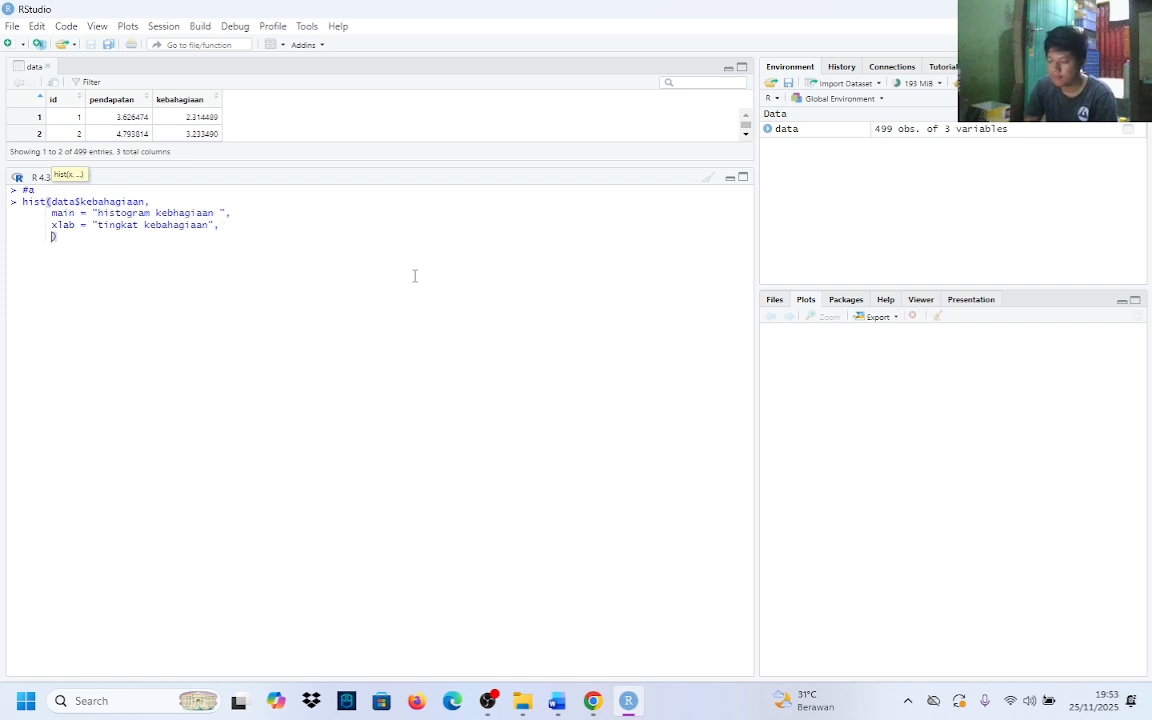
pyautogui.write('ylab')
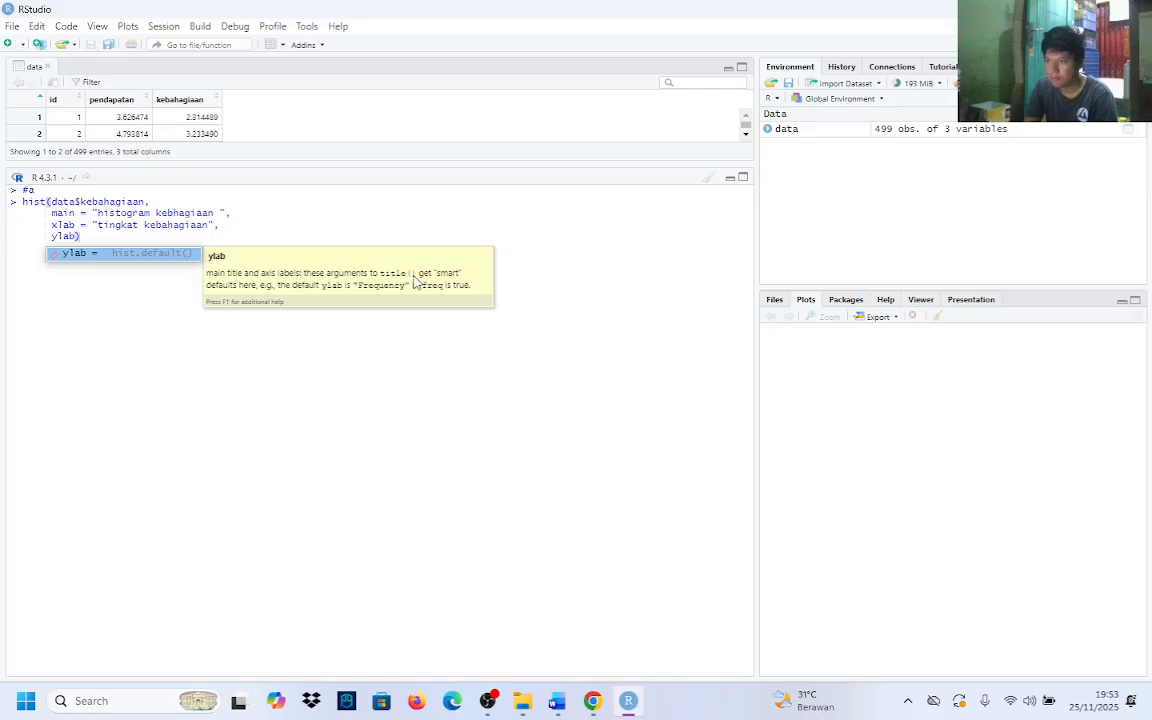
pyautogui.press('Tab')
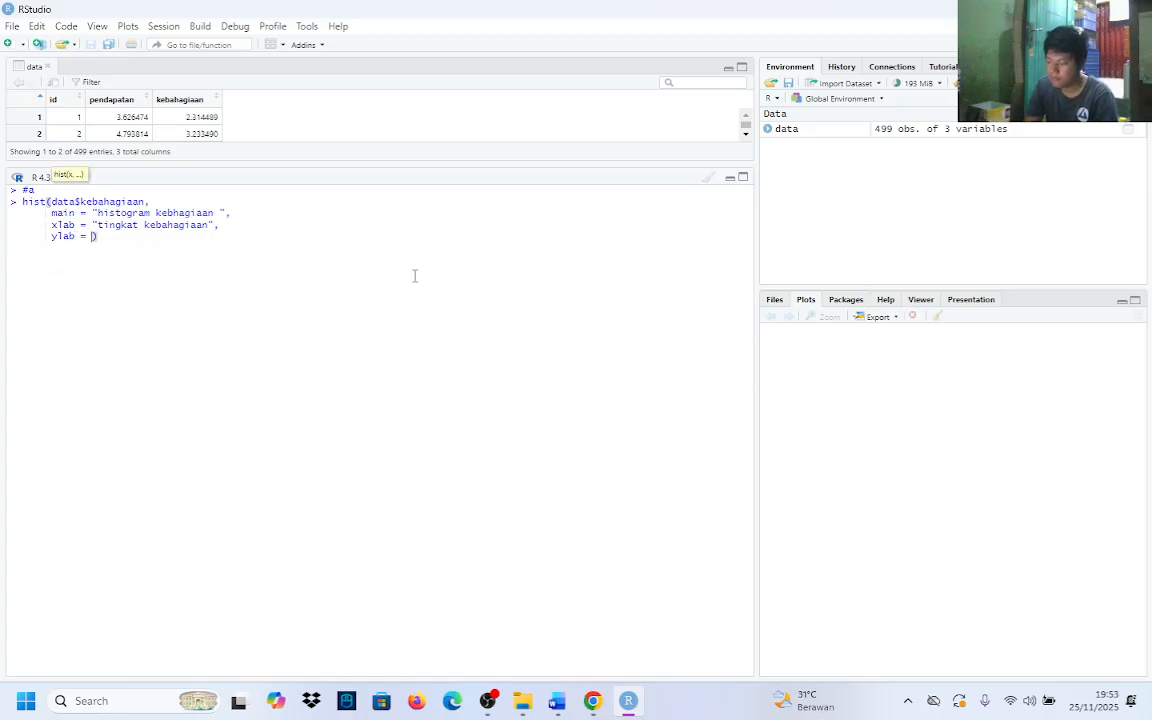
pyautogui.write('"')
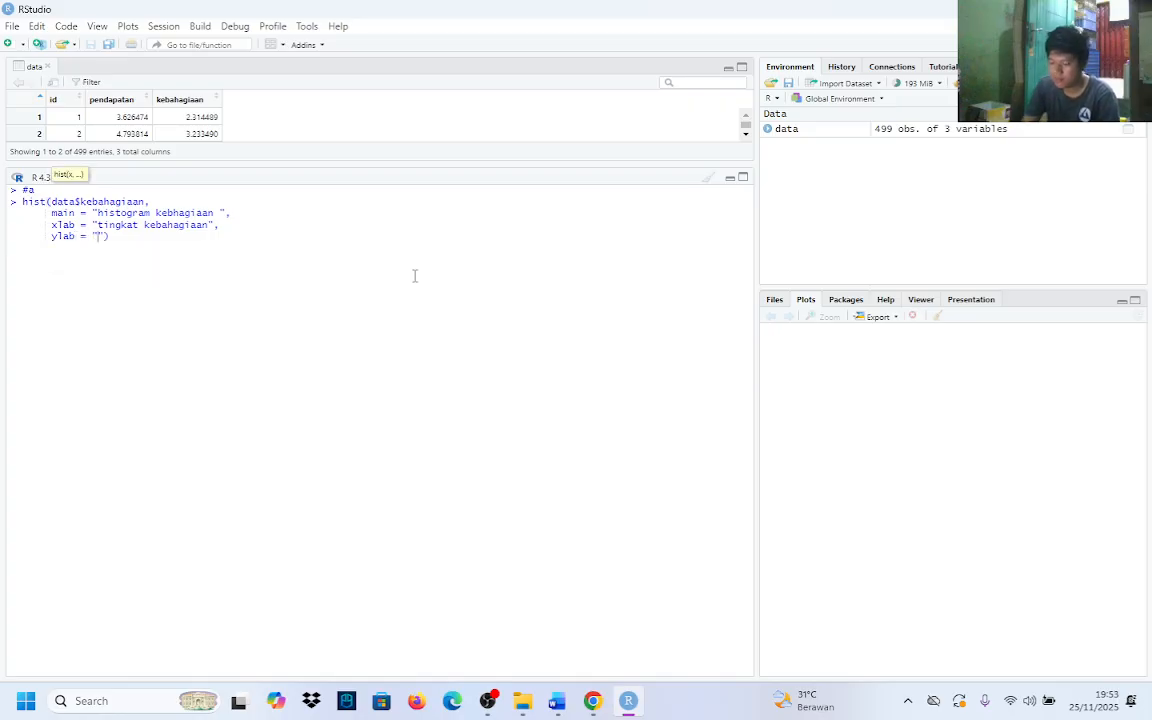
pyautogui.write('frekuansi')
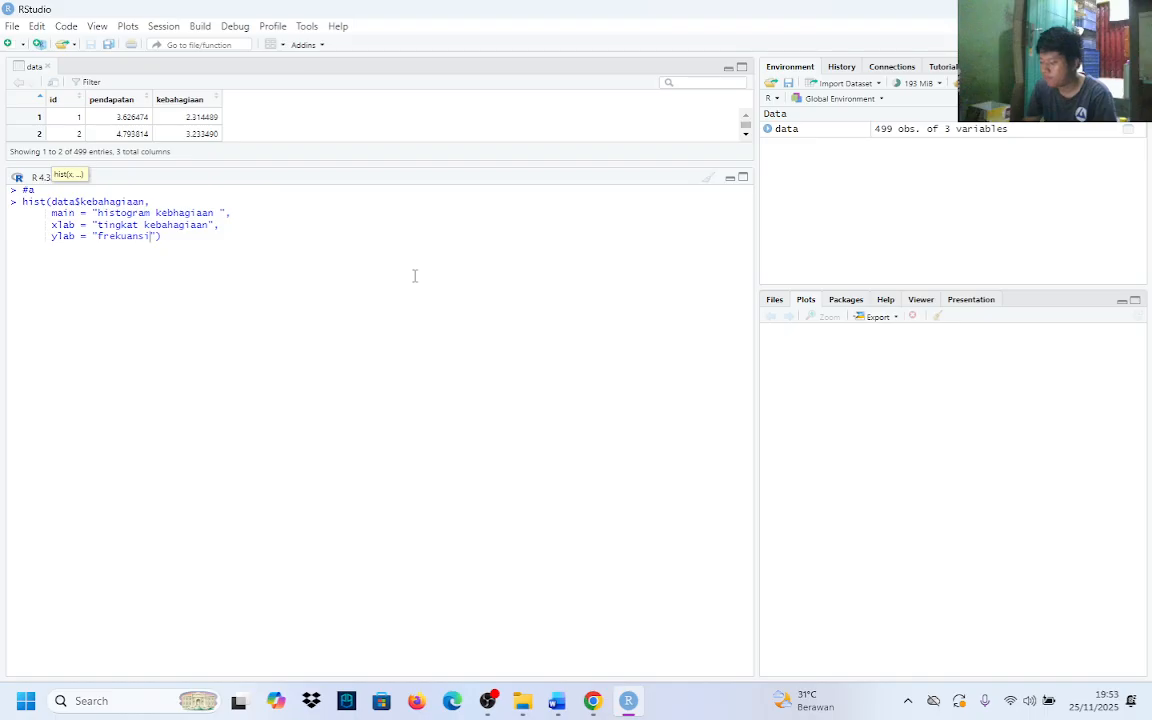
pyautogui.write('"')
# Add a col argument with the text " lightblue" on a new line of the hist() call
pyautogui.hotkey('shift', 'Return')
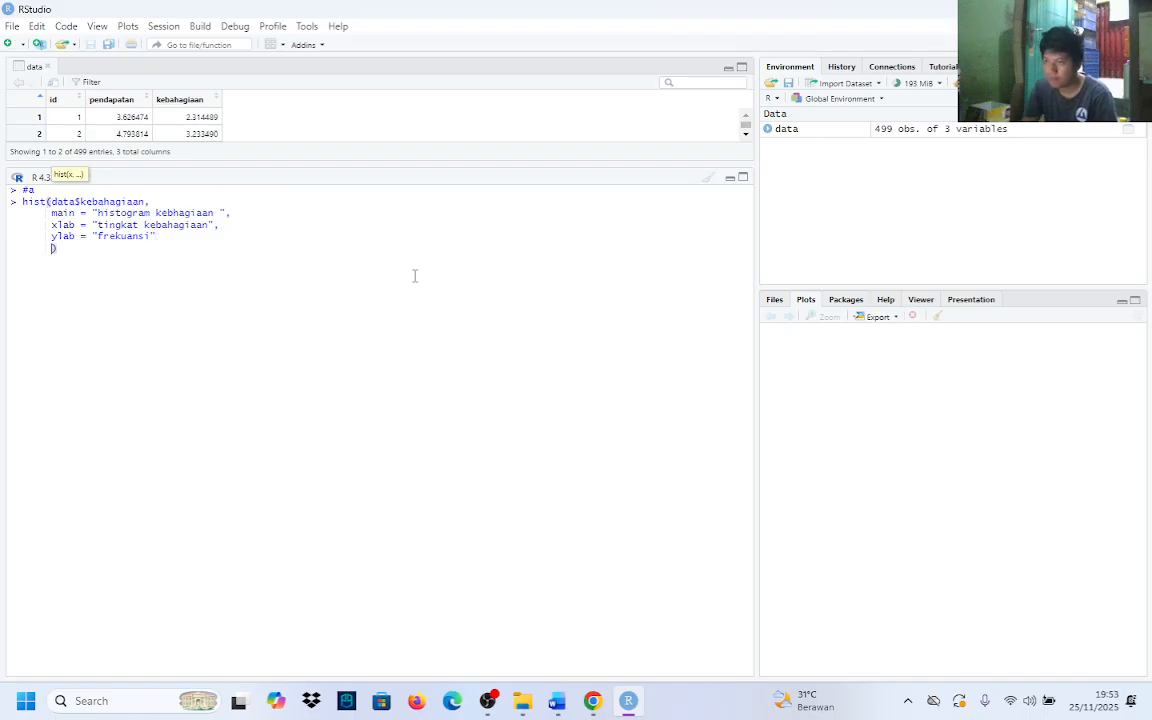
pyautogui.write('col')
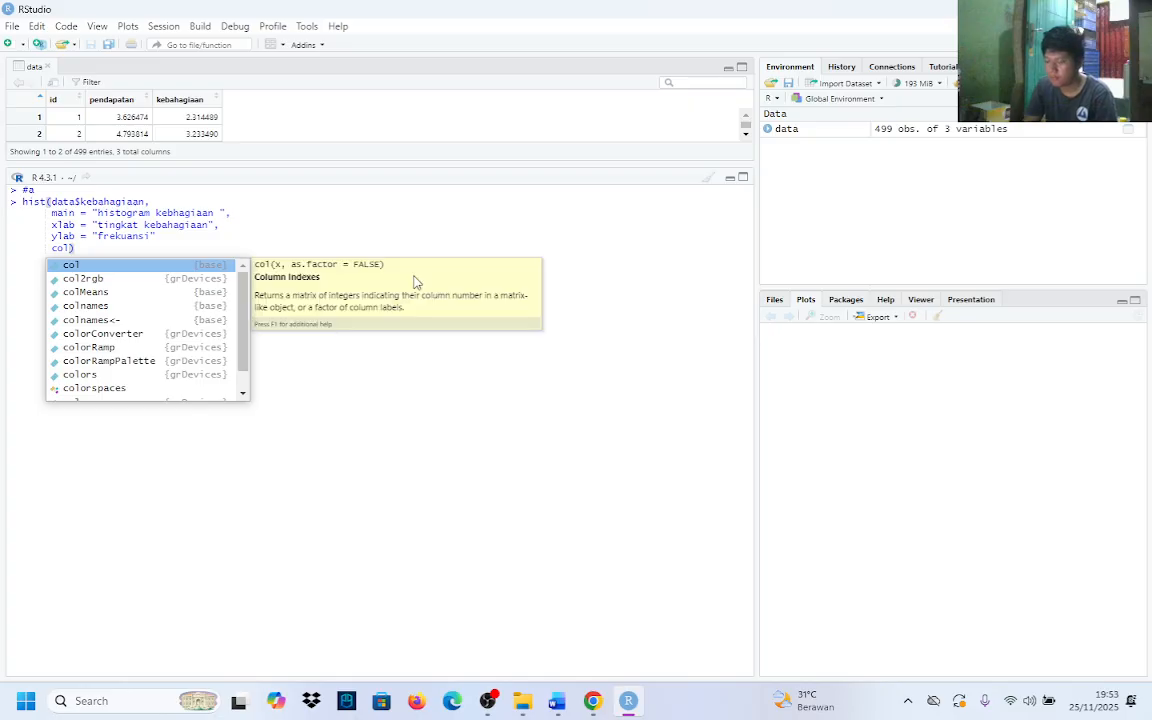
pyautogui.write(' =')
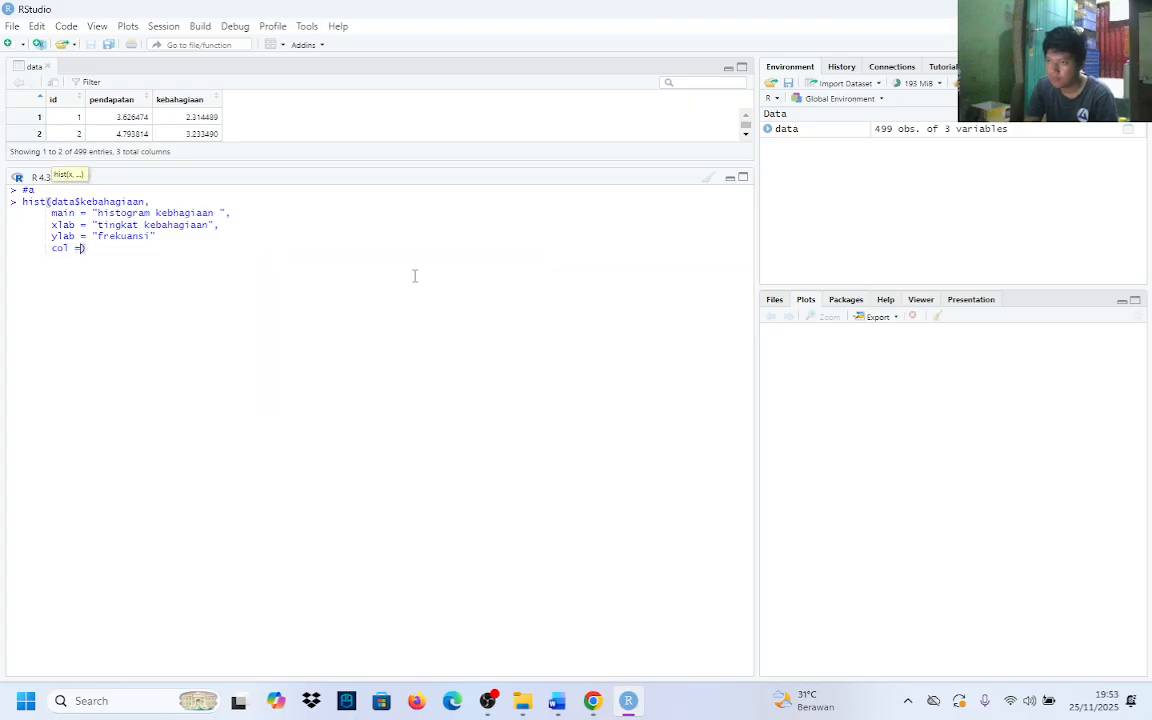
pyautogui.write(' " ')
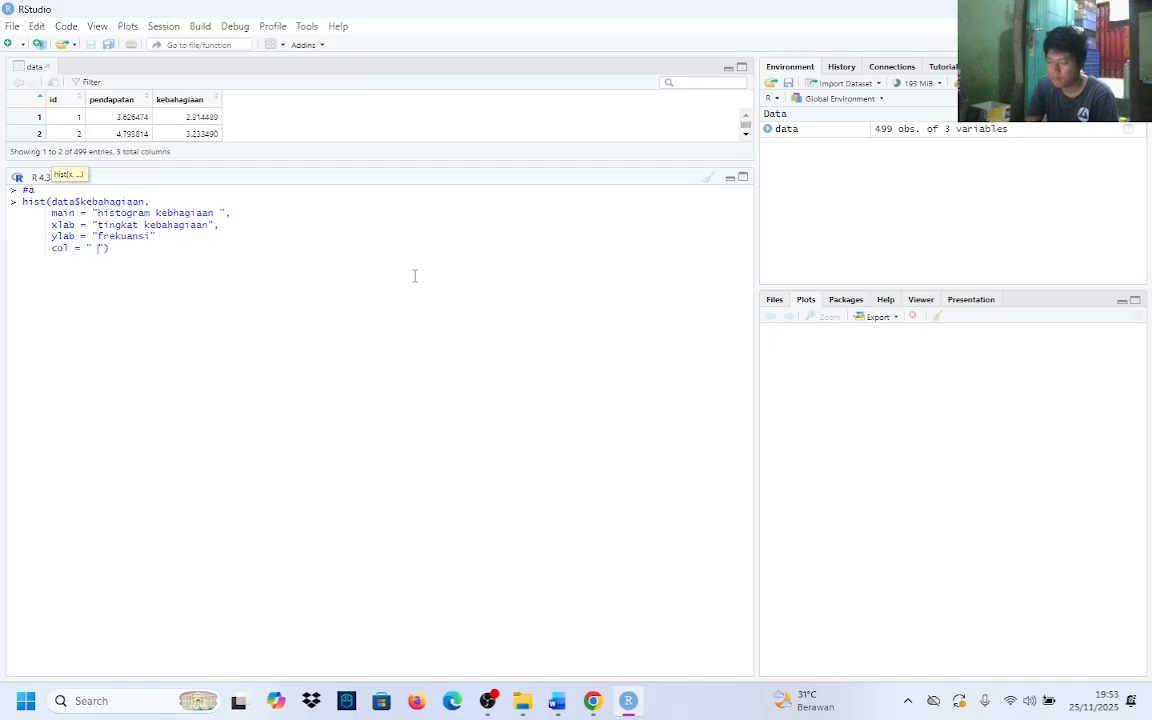
pyautogui.write('lightblue')
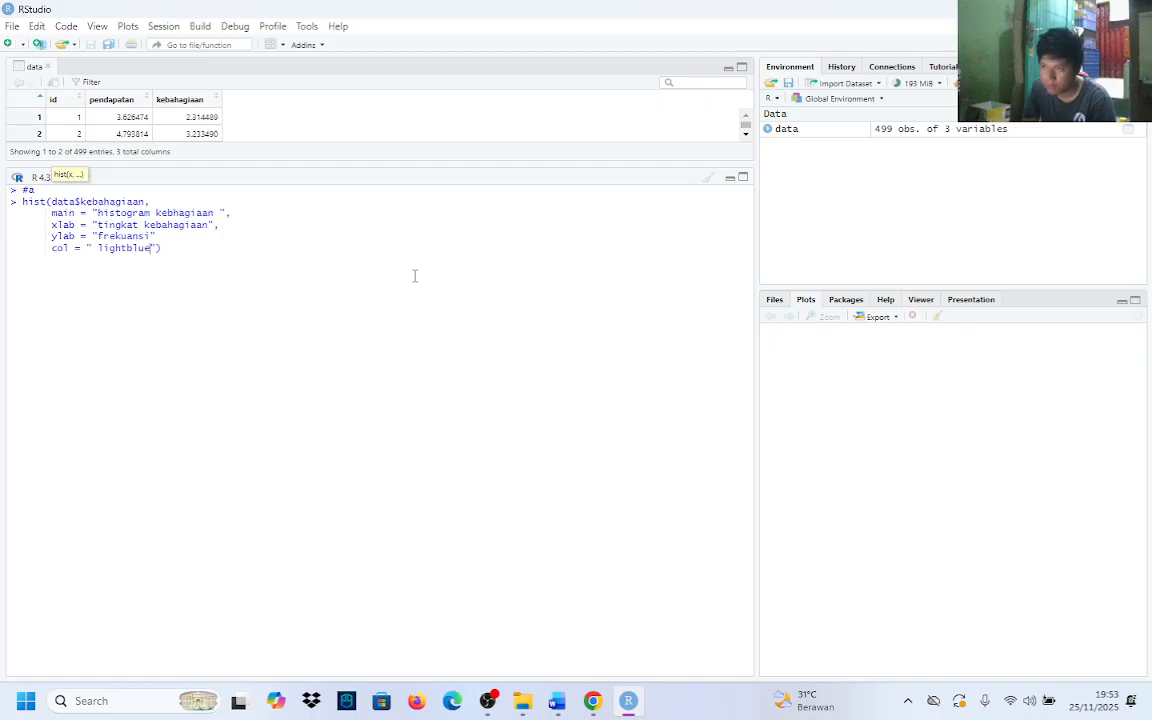
# Insert the missing comma after the ylab argument and remove the leading space from the lightblue colour name
pyautogui.press('Up')
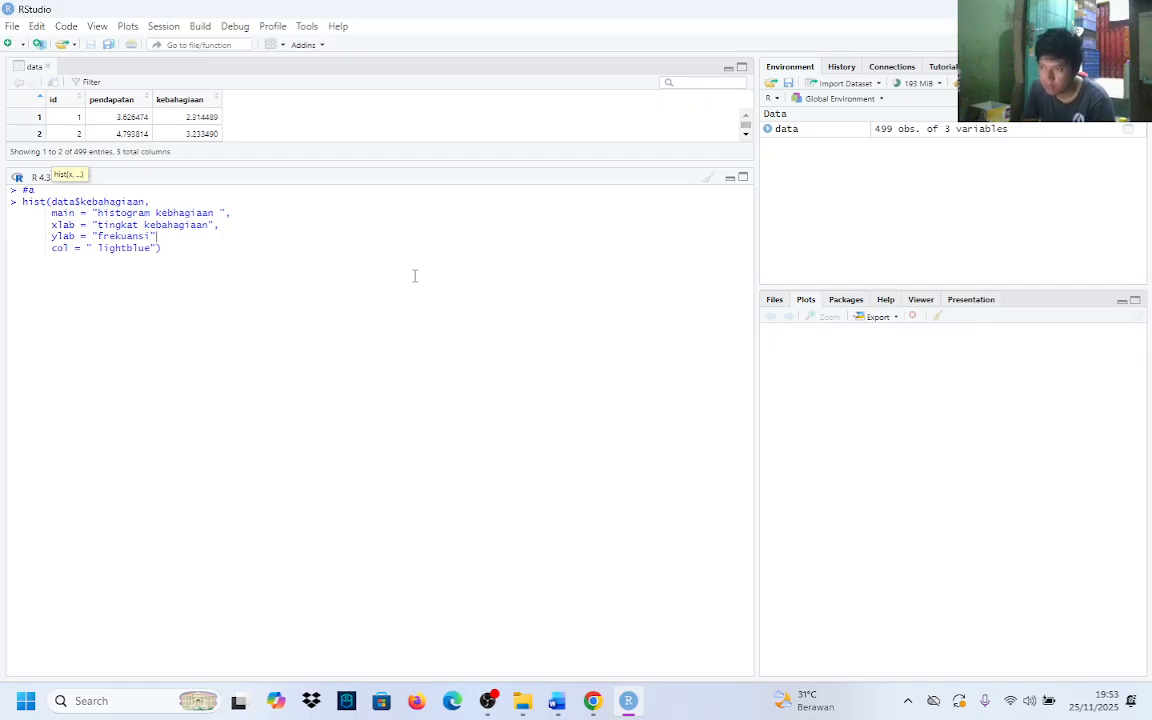
pyautogui.write(',')
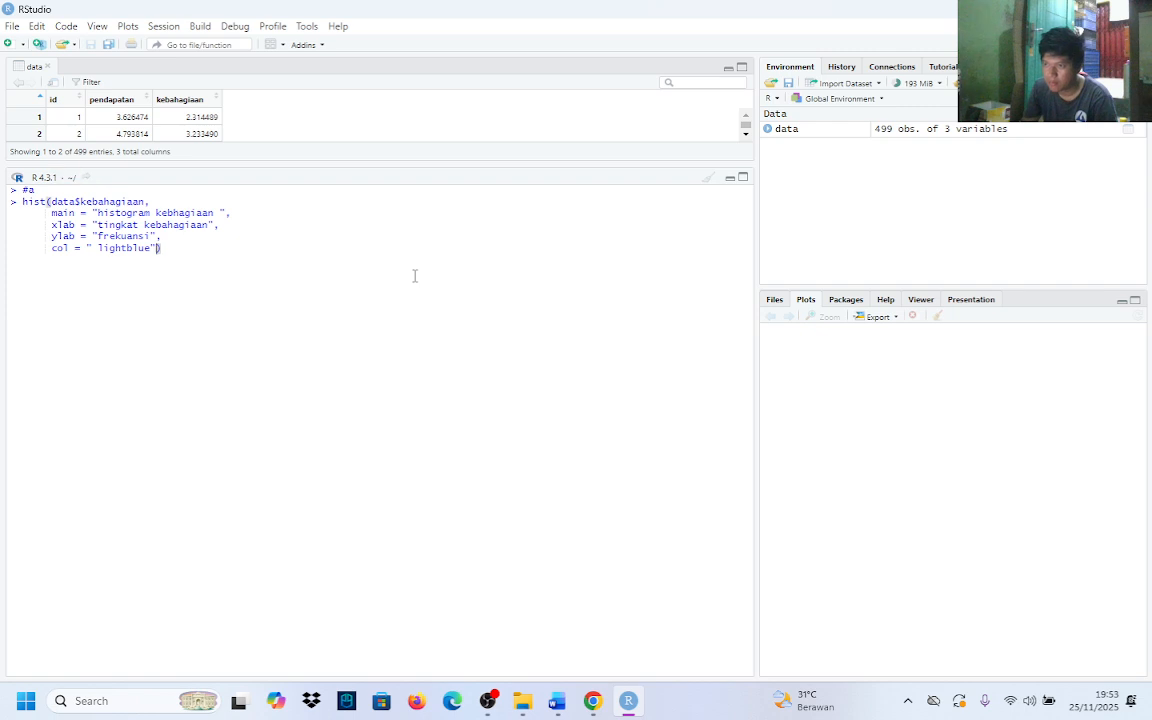
pyautogui.press('Down')
pyautogui.press('Left')
pyautogui.press('Left')
pyautogui.press('Left')
pyautogui.press('Left')
pyautogui.press('Left')
pyautogui.press('Left')
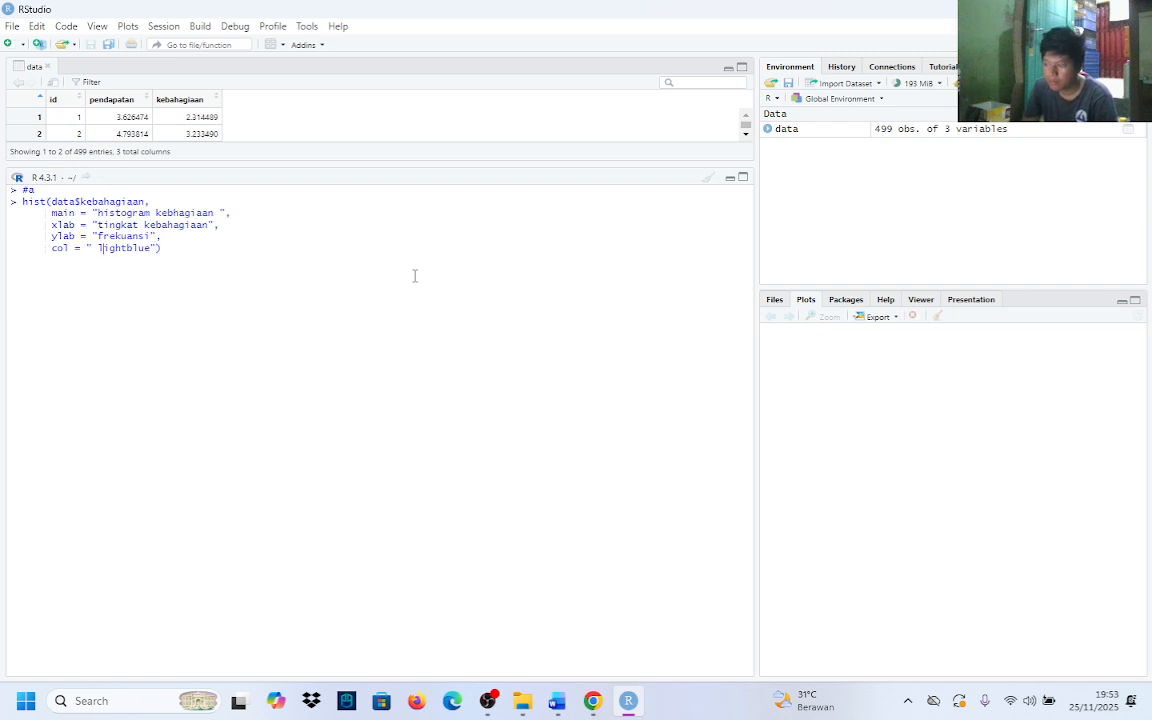
pyautogui.press('BackSpace')
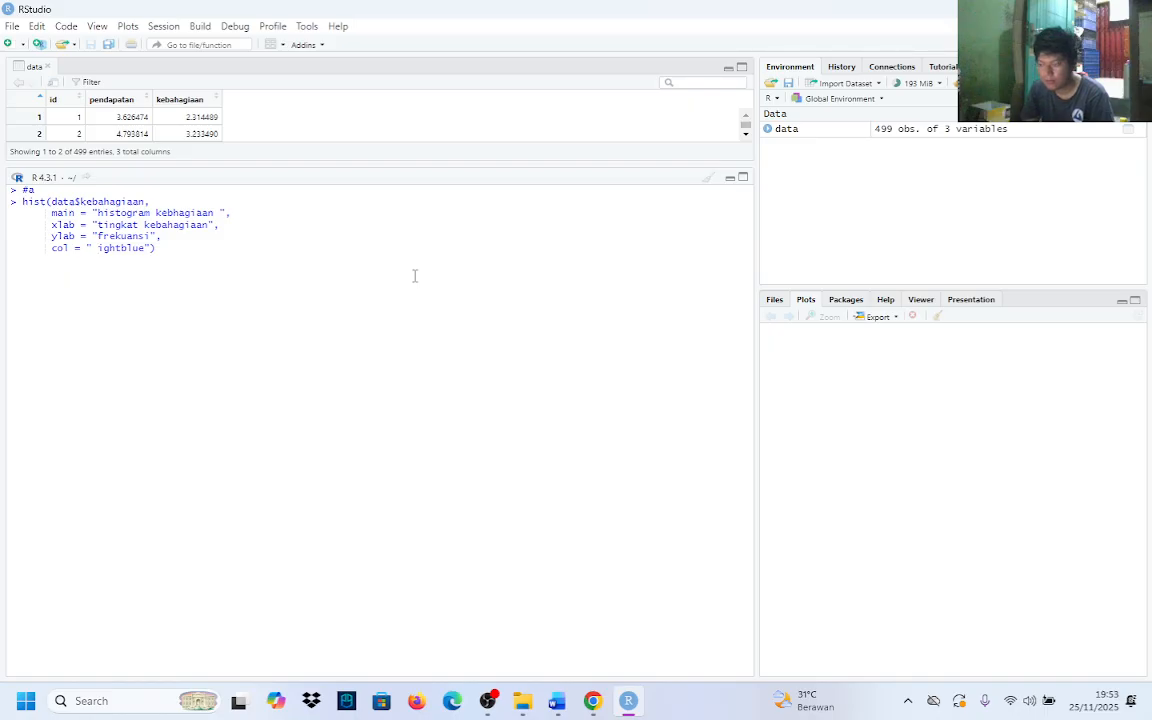
pyautogui.press('BackSpace')
pyautogui.write('l')
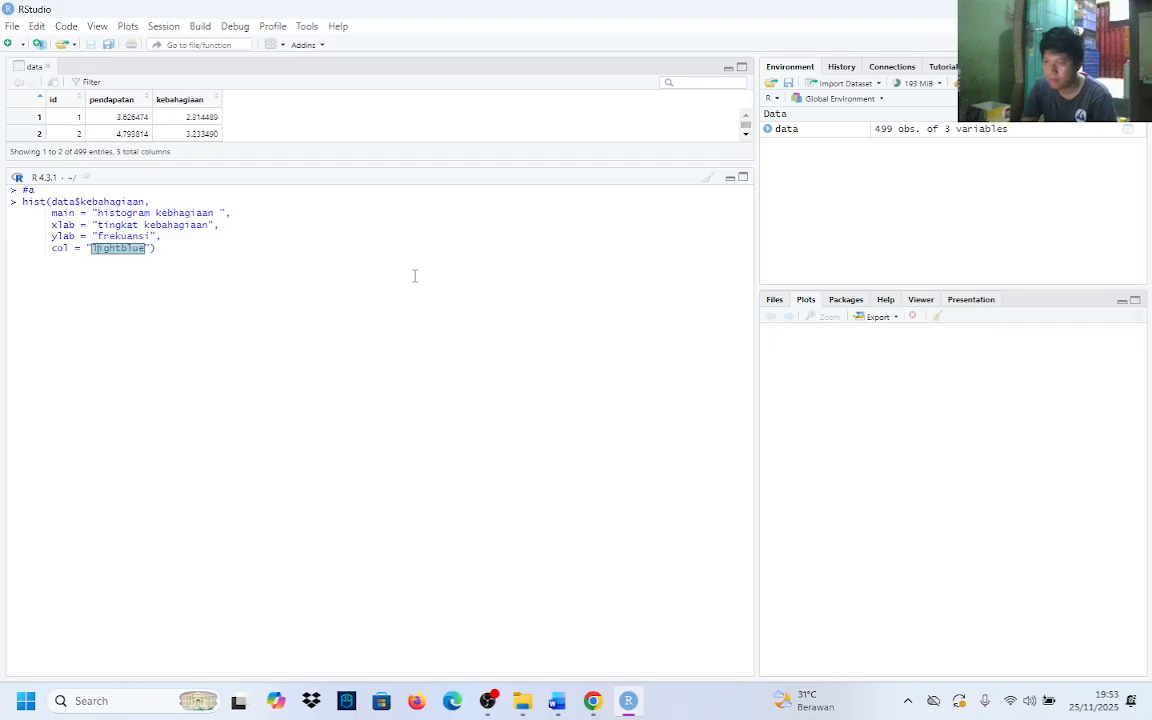
# Add a border argument set to "black" on a new line and run the hist() call
pyautogui.press('End')
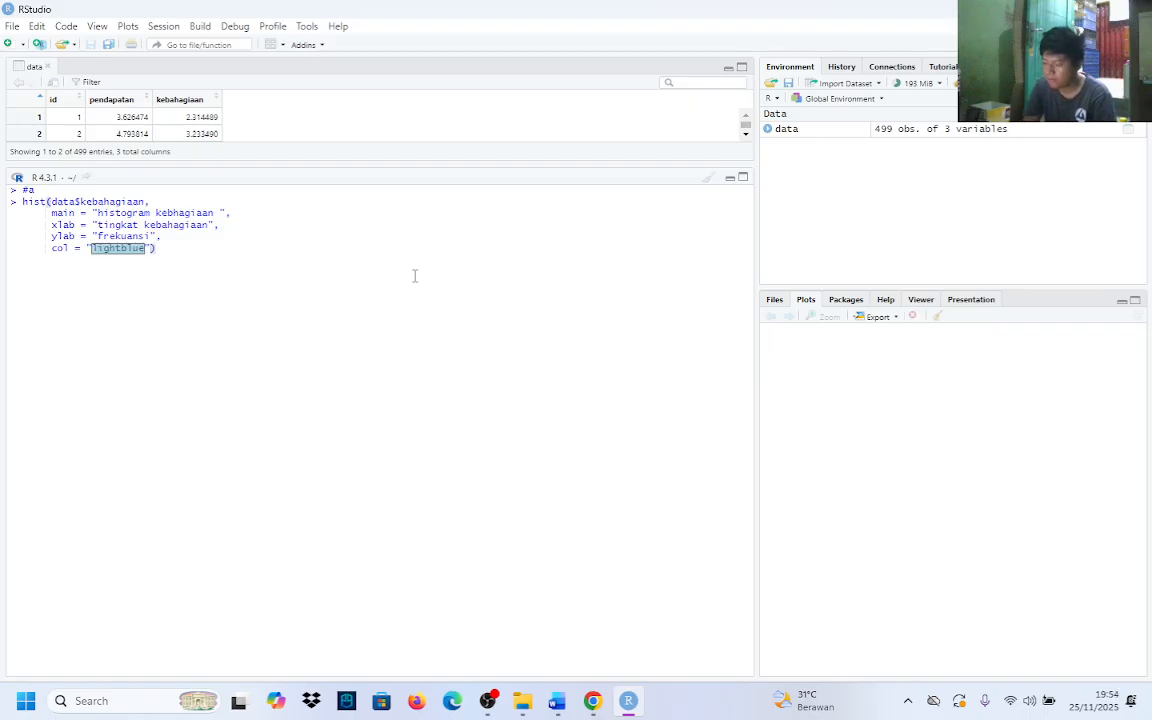
pyautogui.write(',')
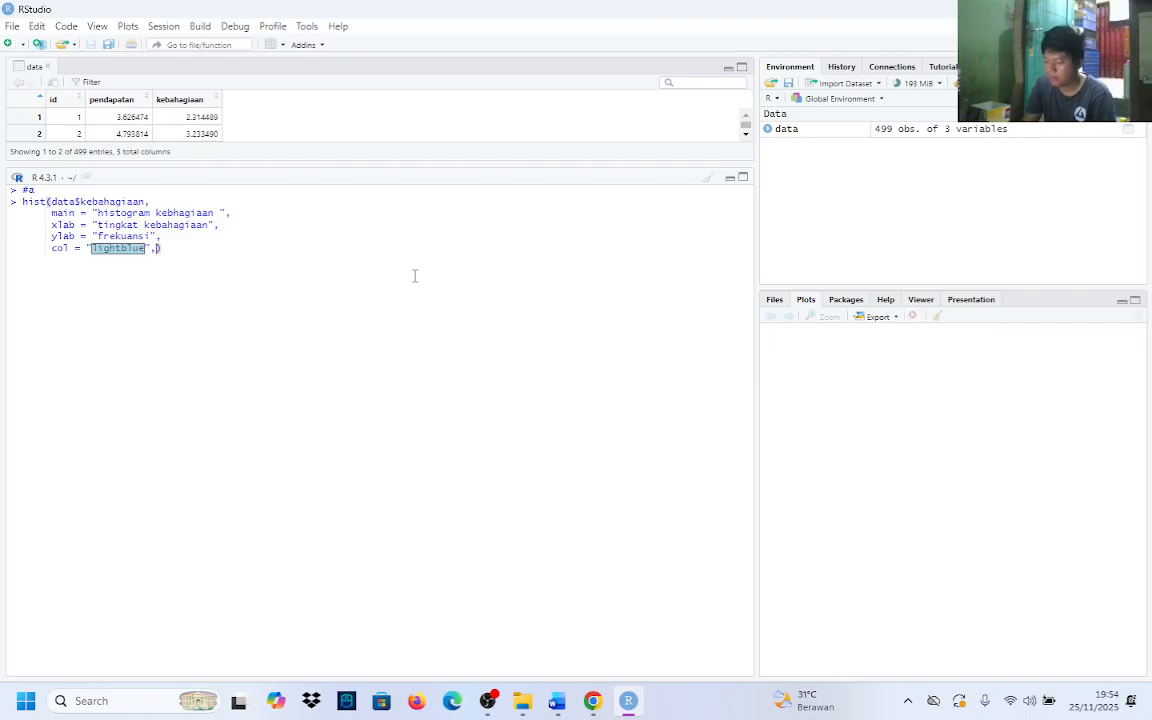
pyautogui.press('Return')
pyautogui.write('border')
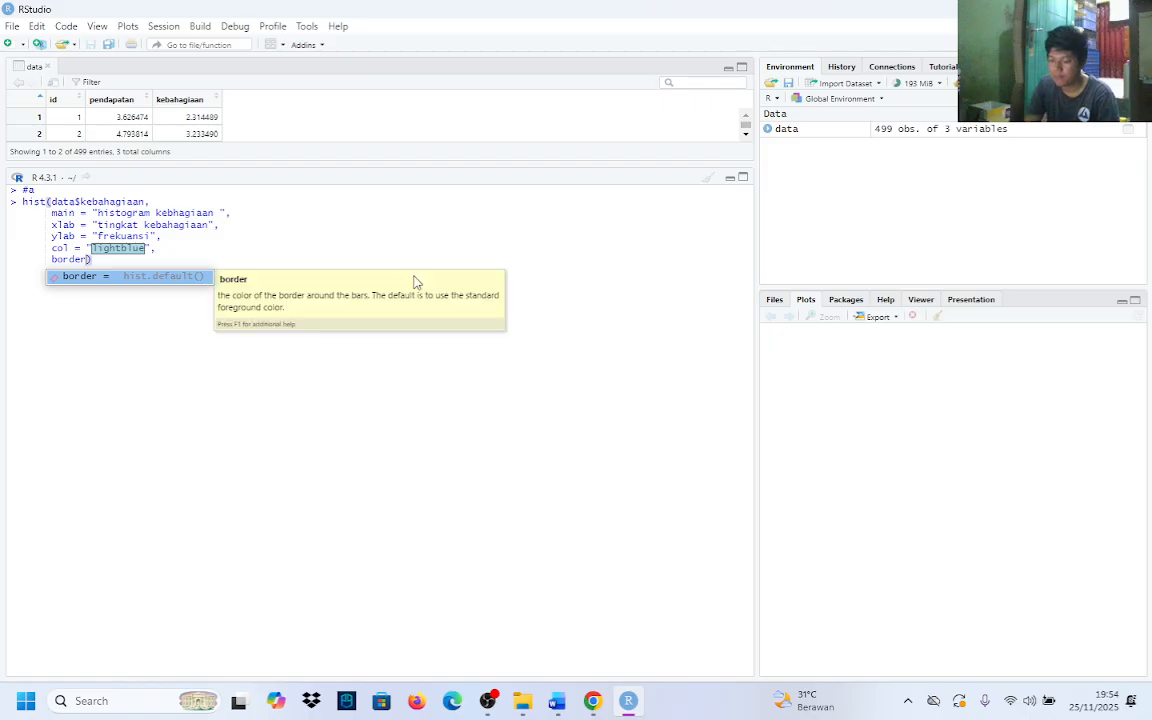
pyautogui.press('Tab')
pyautogui.write('"black"')
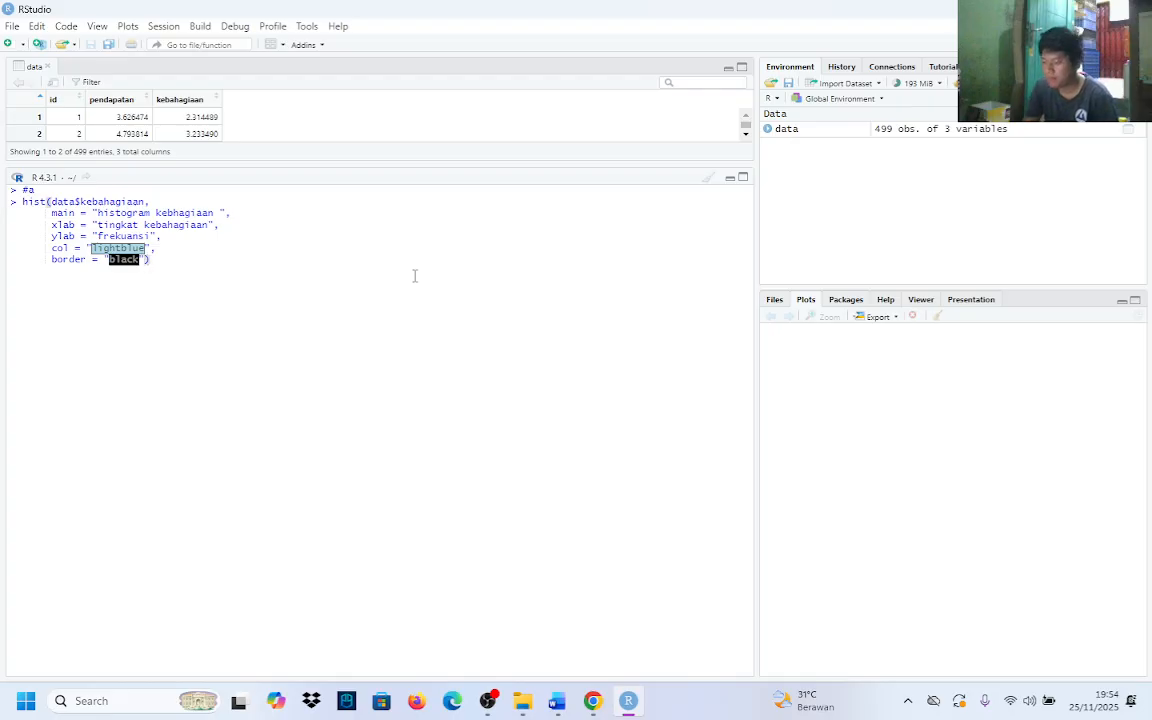
pyautogui.press('Return')
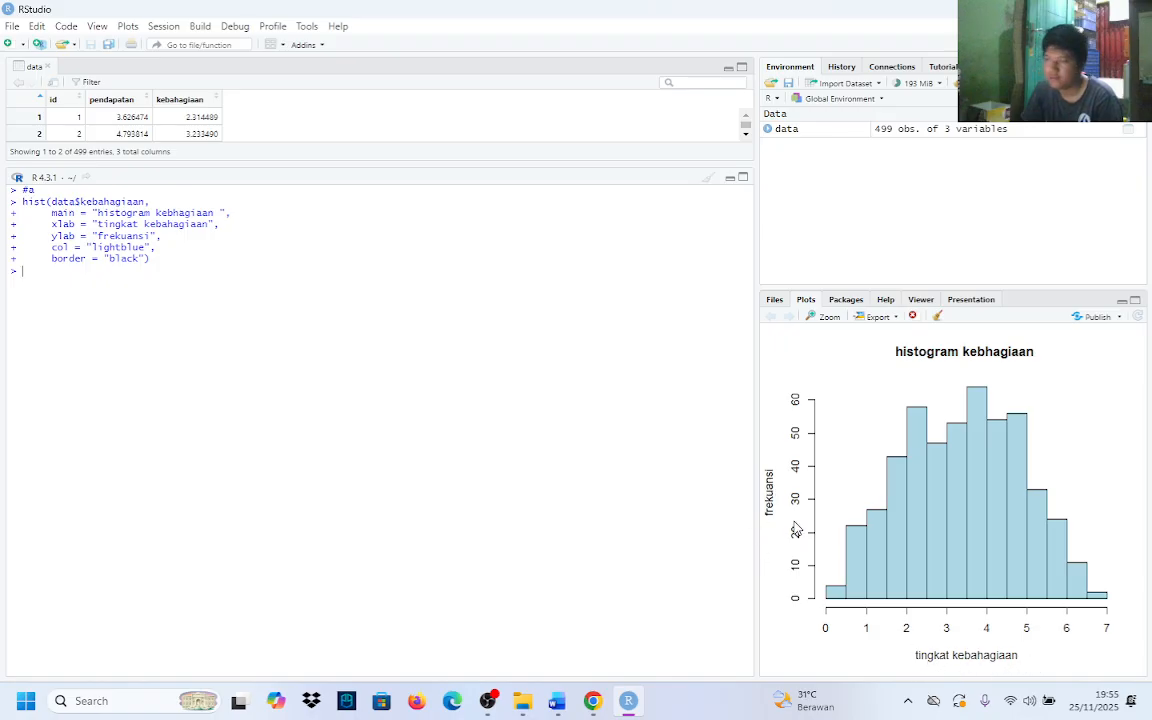
# Check task b in the Word assignment document, return to RStudio and enter the comment #b in the console
pyautogui.click(557, 702)
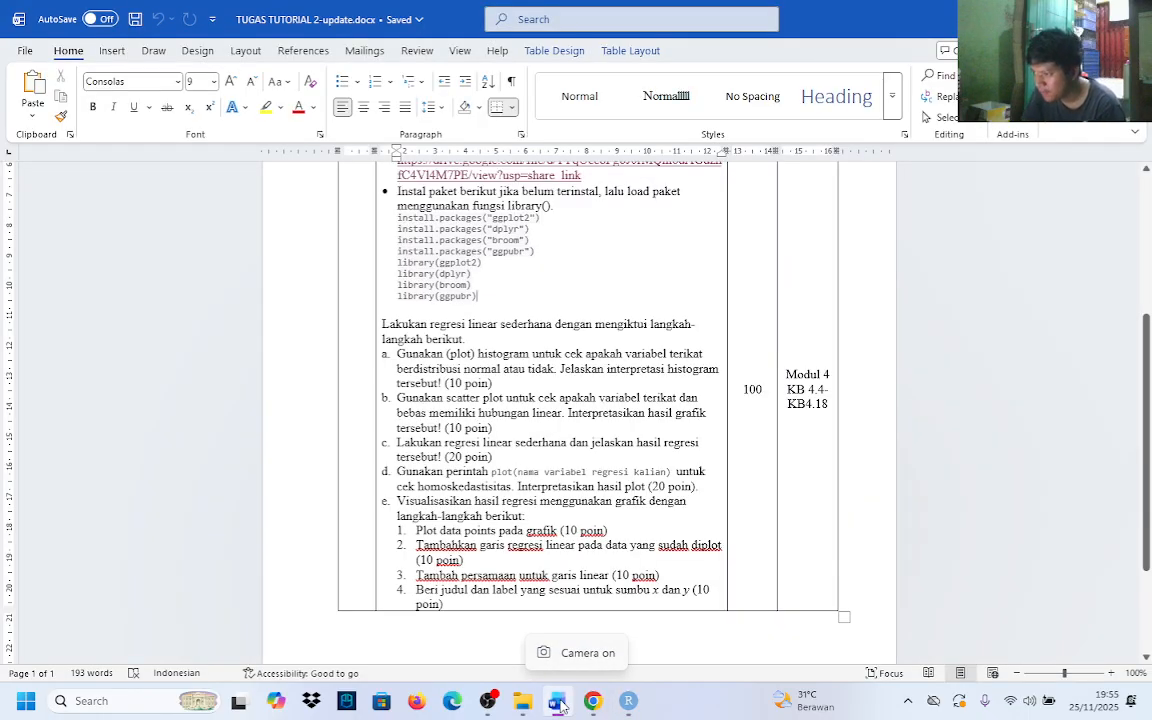
pyautogui.click(557, 702)
pyautogui.click(557, 702)
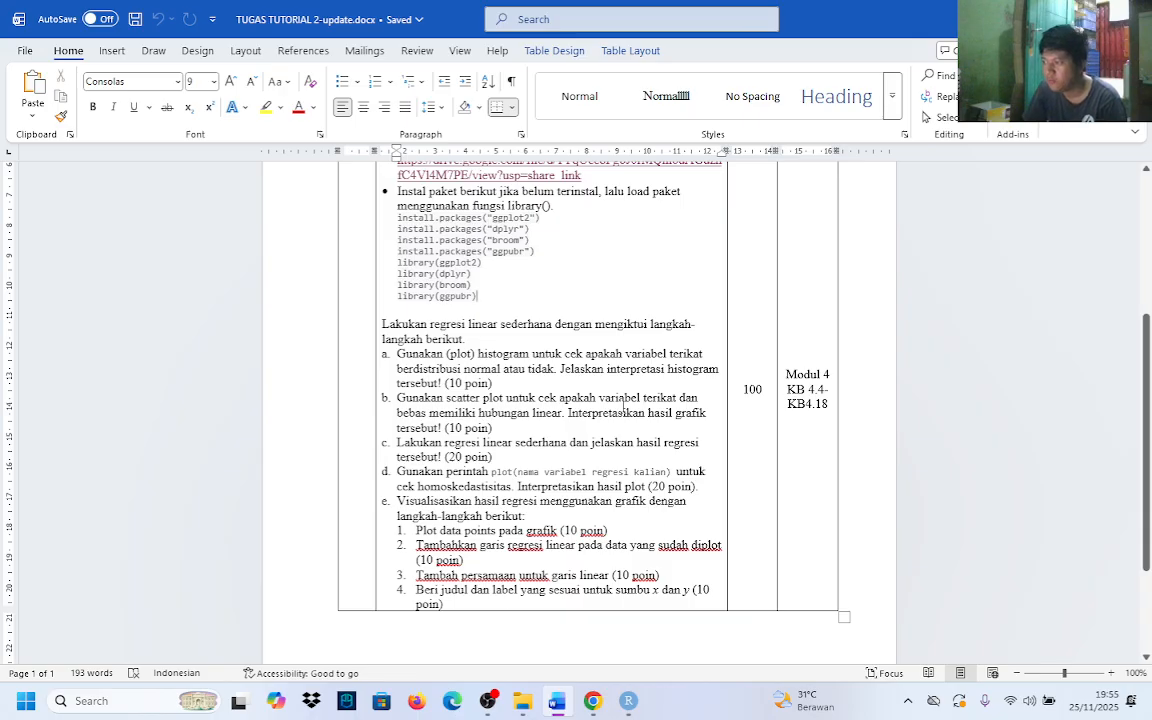
pyautogui.click(629, 701)
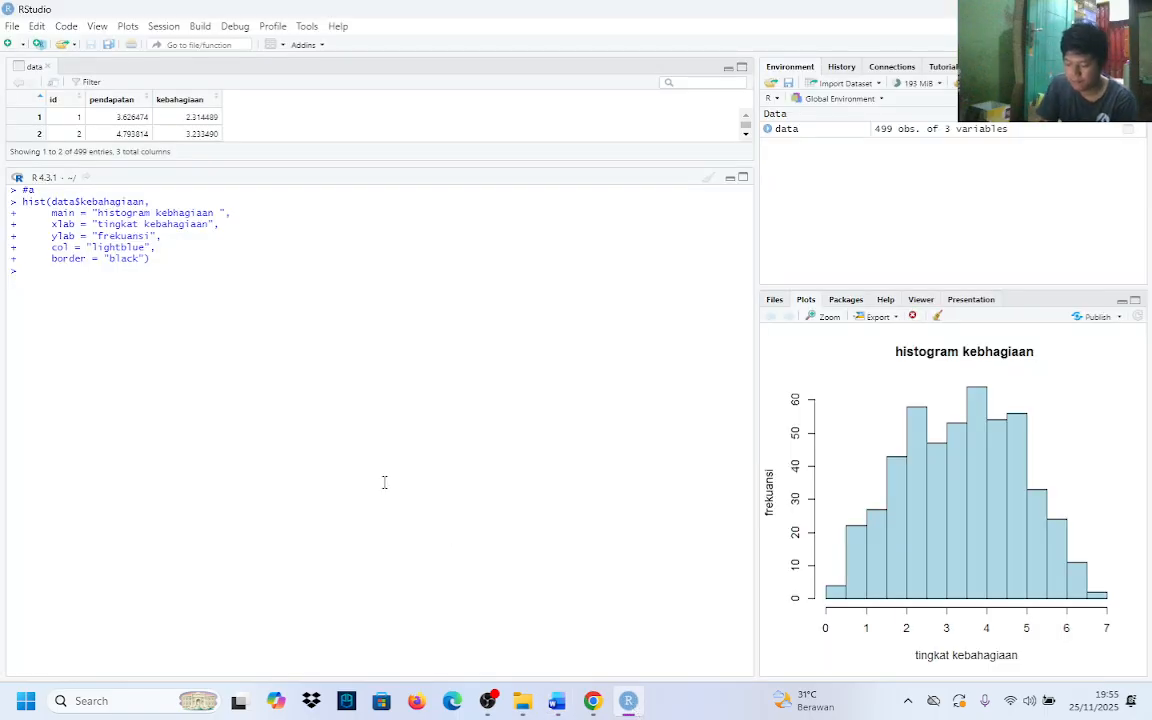
pyautogui.write('#b')
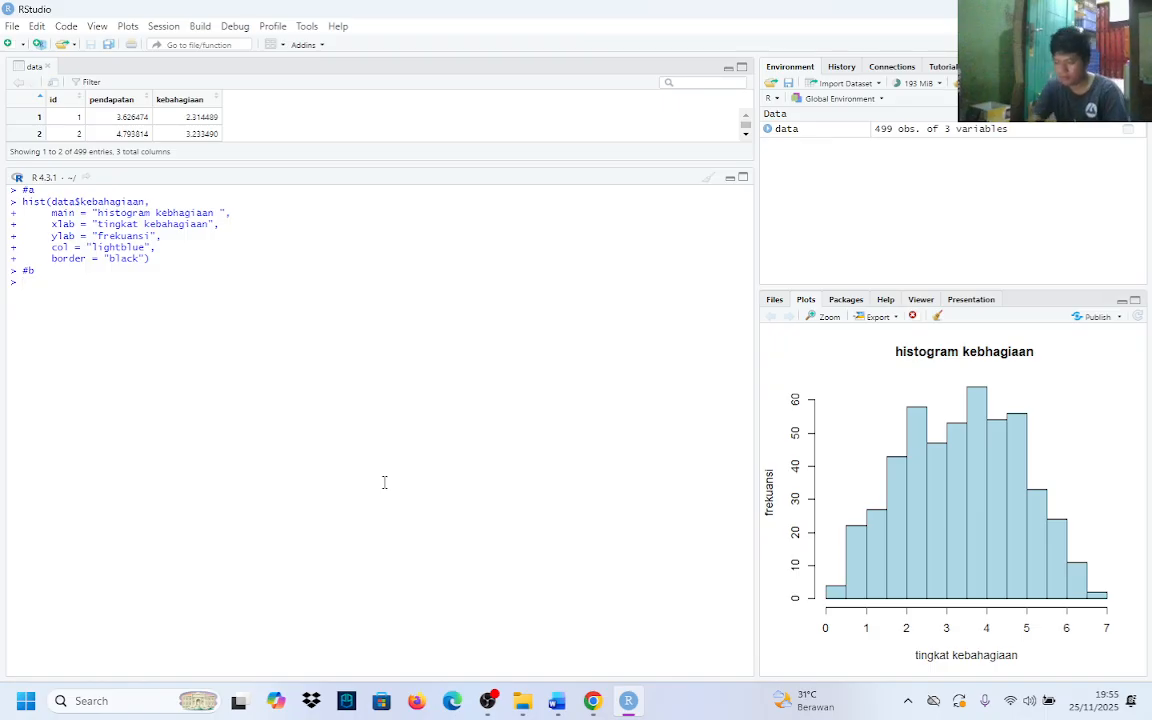
pyautogui.write('plot')
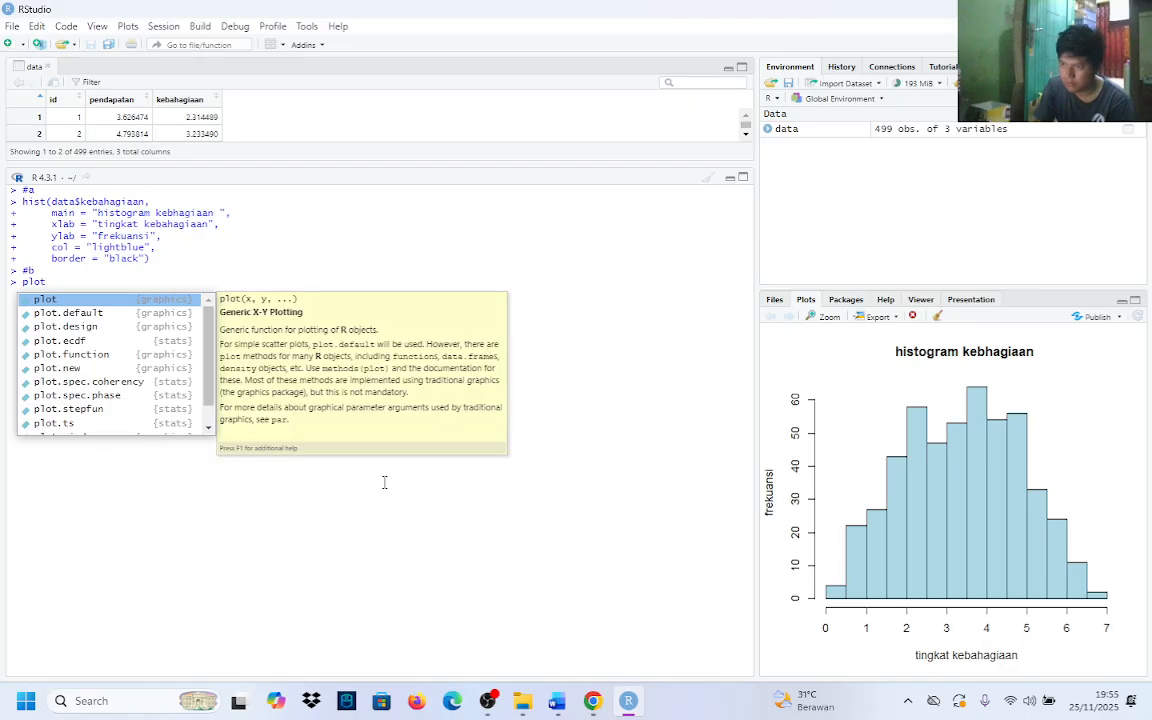
pyautogui.write('(')
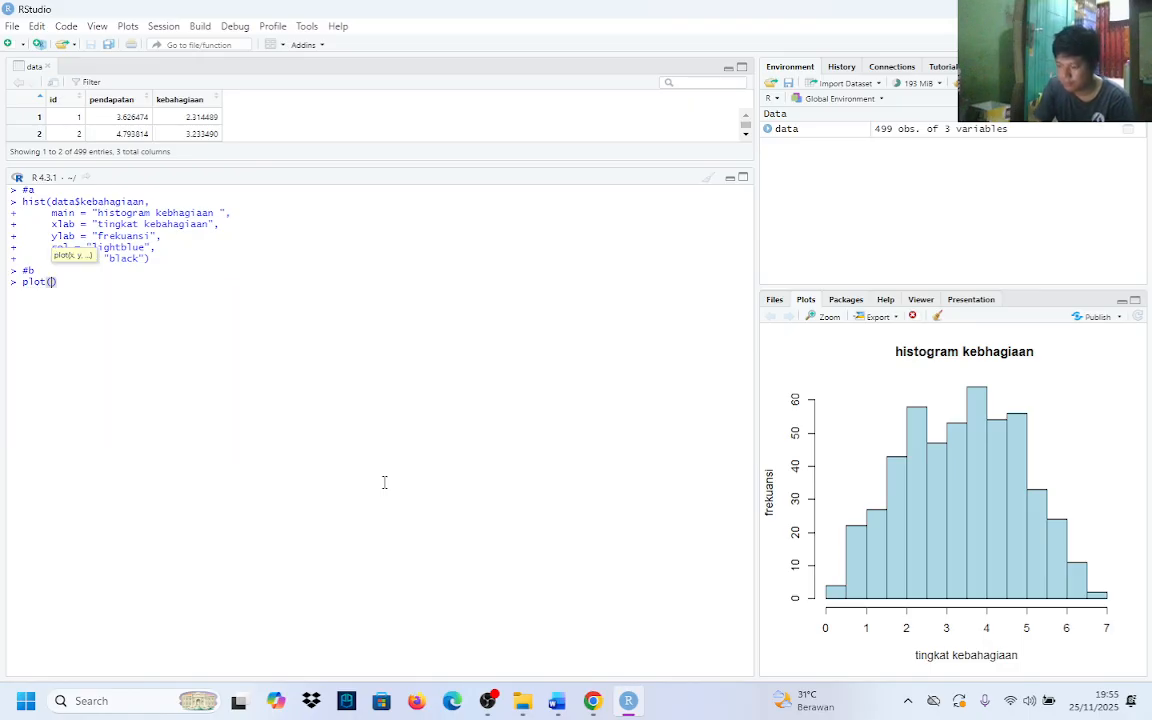
pyautogui.write('data')
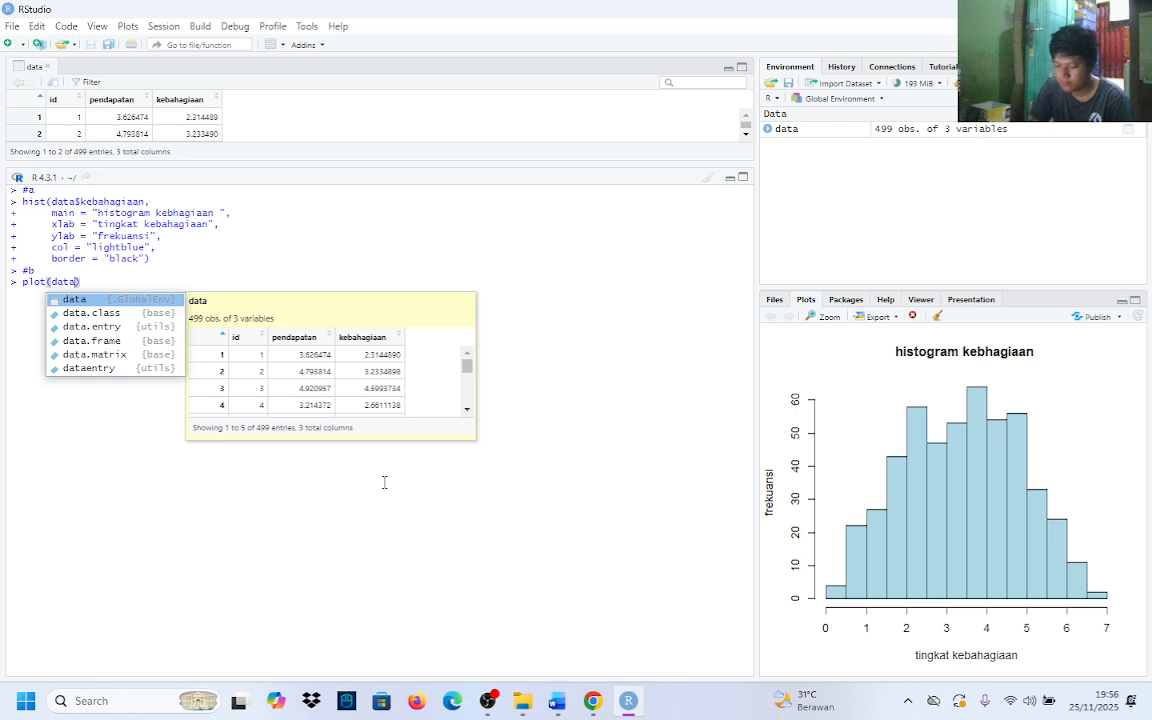
pyautogui.write('$')
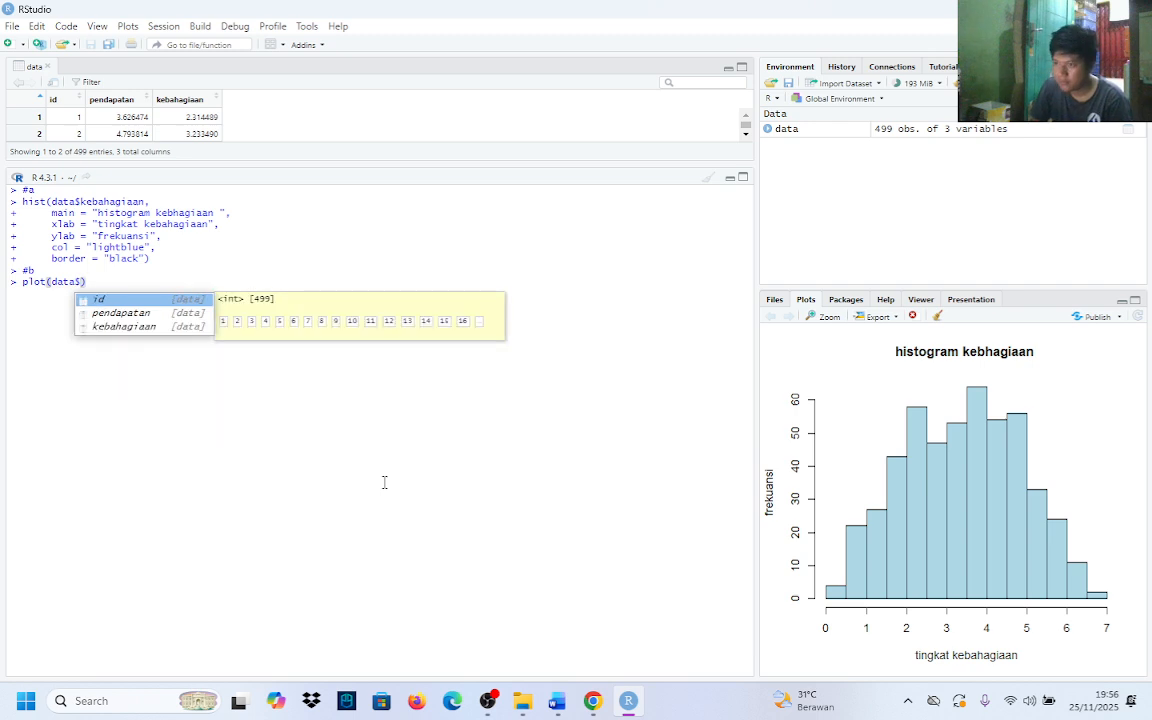
# Begin a plot() call in the console with data$pendapatan as the x variable
pyautogui.press('Down')
pyautogui.press('Down')
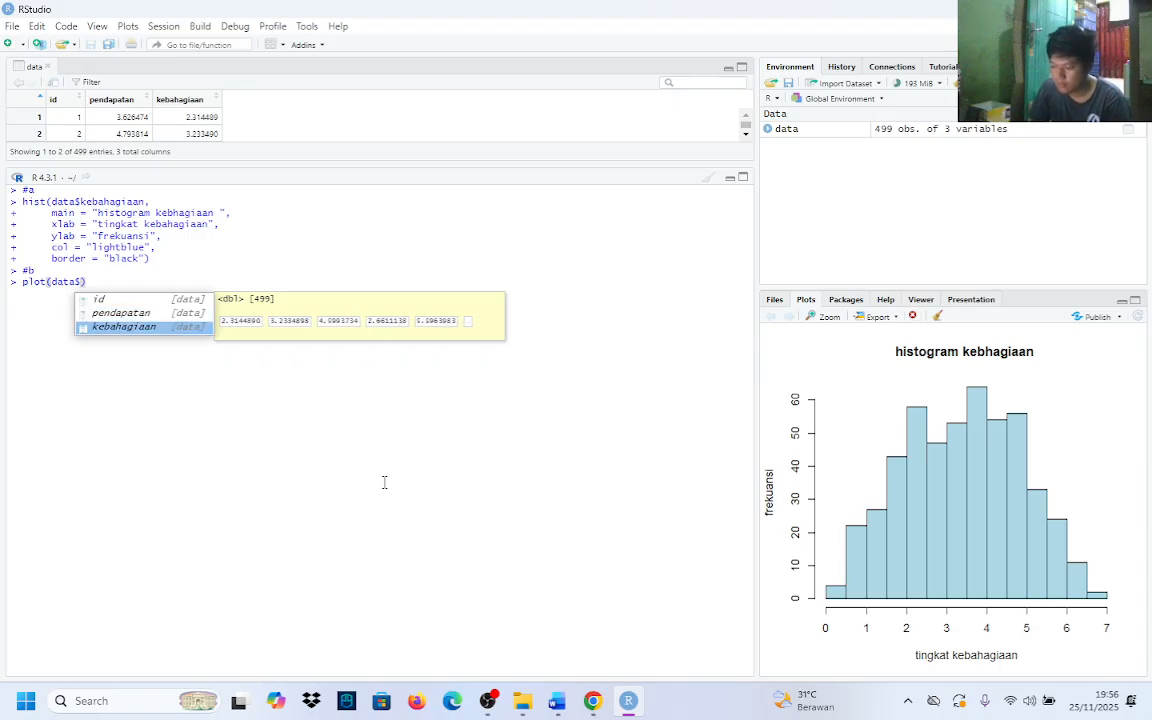
pyautogui.press('Up')
pyautogui.press('Return')
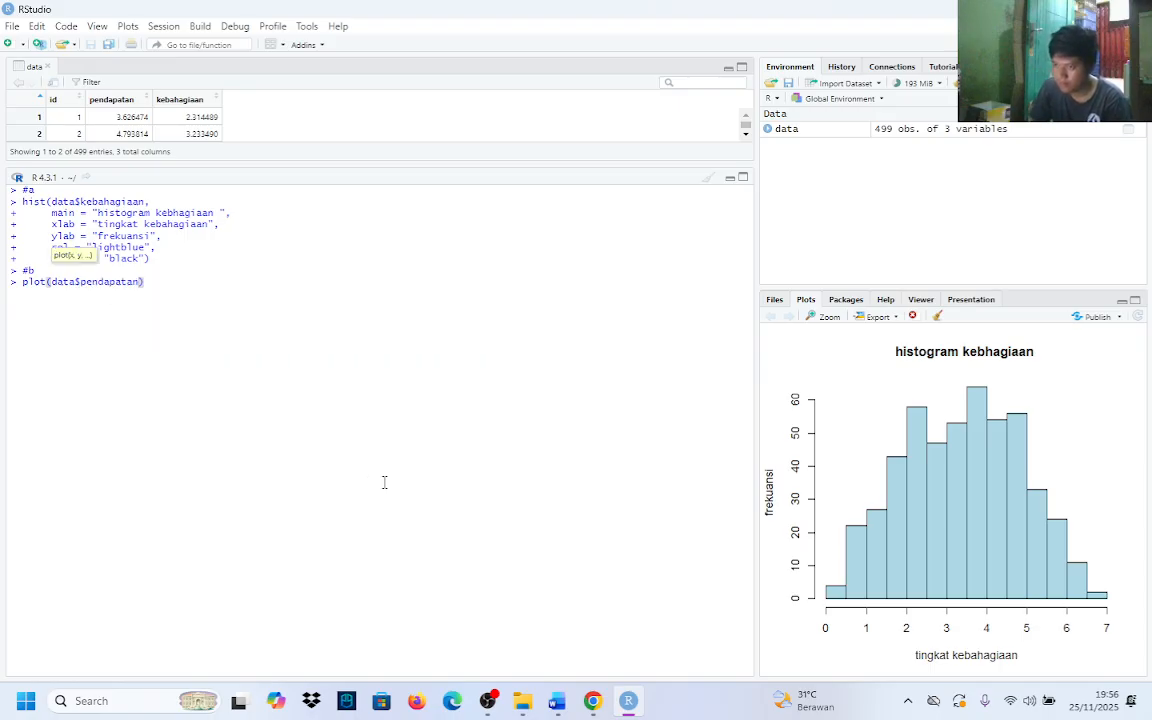
# Add data$kebahagiaan as the y variable of the plot() call, followed by a comma
pyautogui.write(',data')
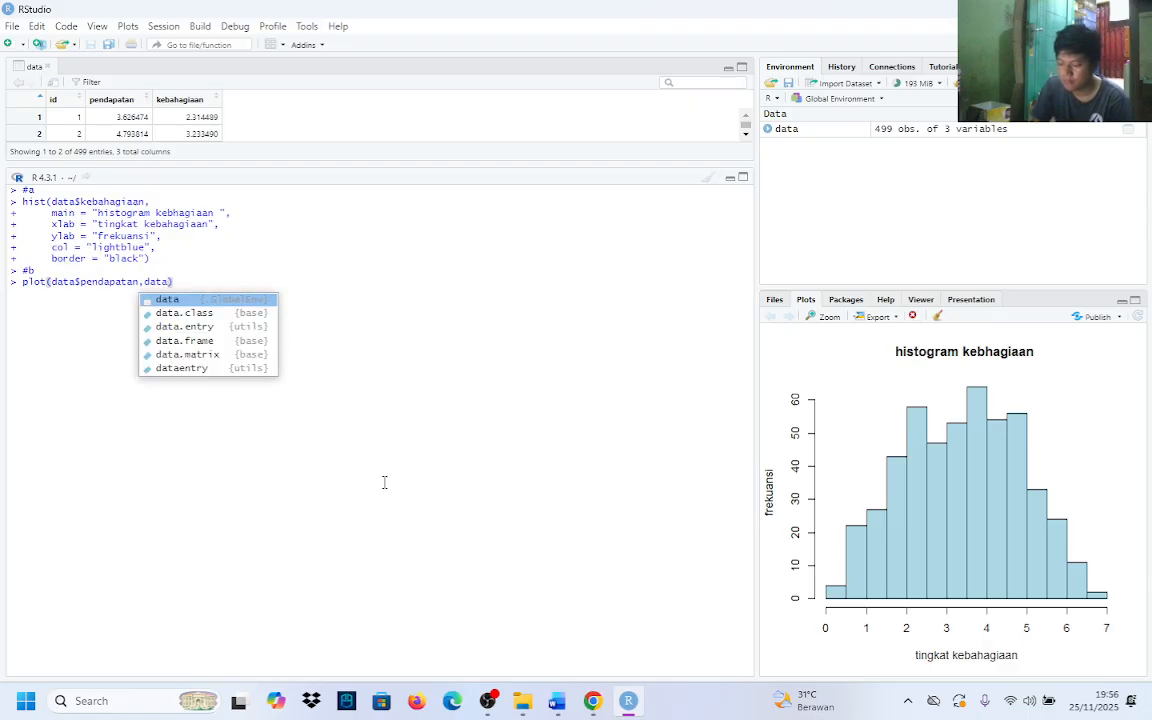
pyautogui.write('$')
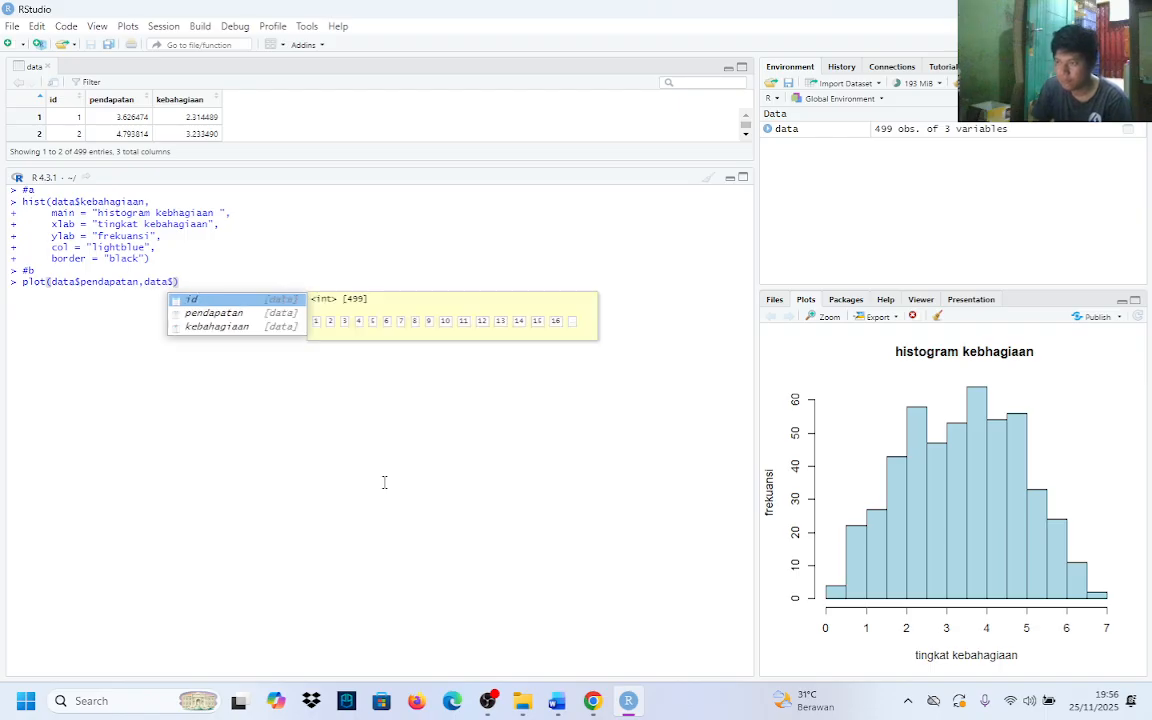
pyautogui.press('Down')
pyautogui.press('Down')
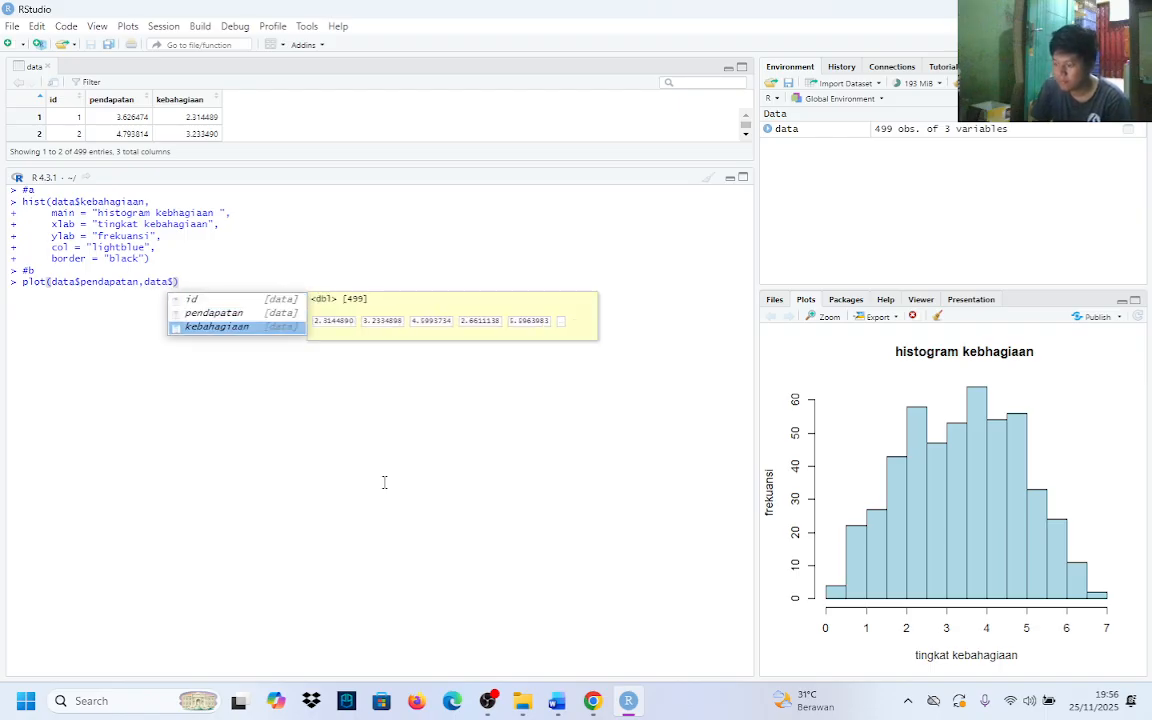
pyautogui.press('Return')
pyautogui.write(',')
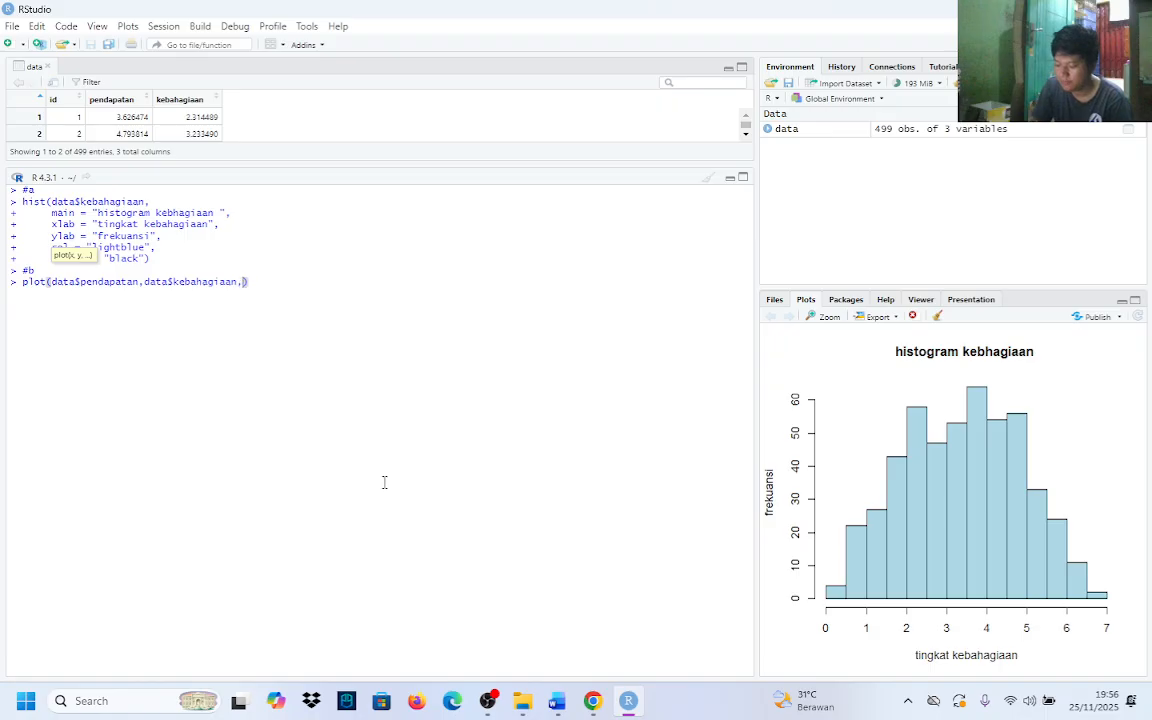
# Add a main argument on a new line of the plot() call, starting its title with "scatter plot: "
pyautogui.hotkey('shift', 'Return')
pyautogui.write('main')
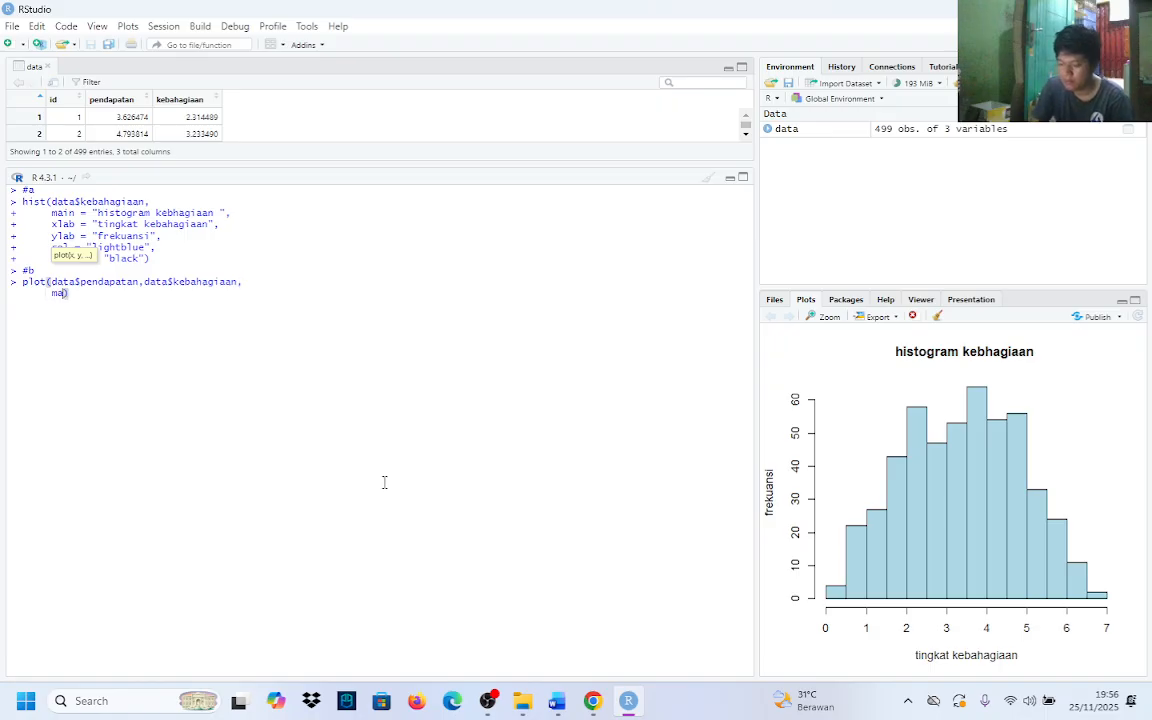
pyautogui.press('Return')
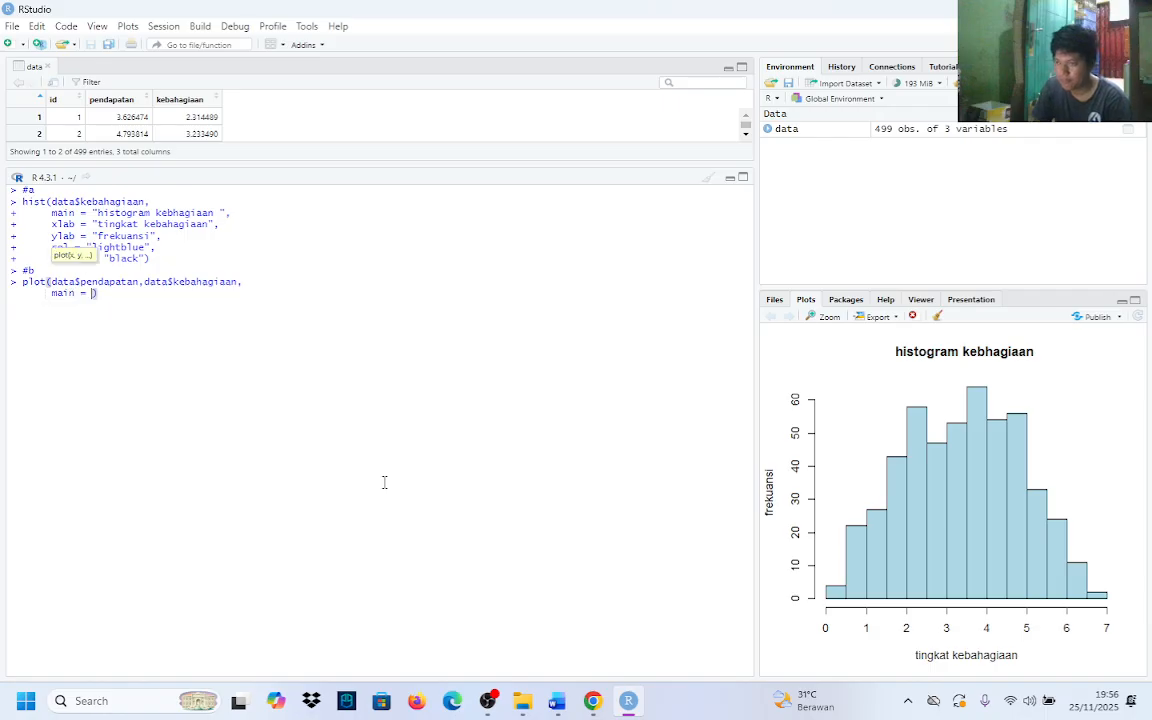
pyautogui.write('"')
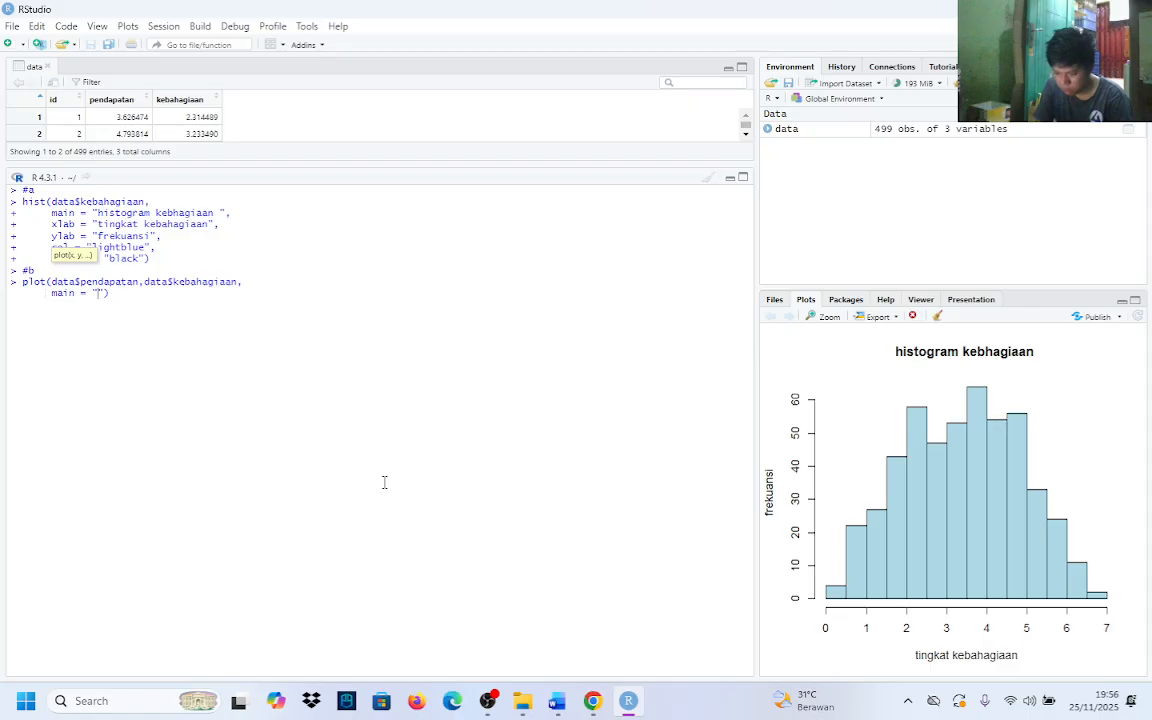
pyautogui.write('scate')
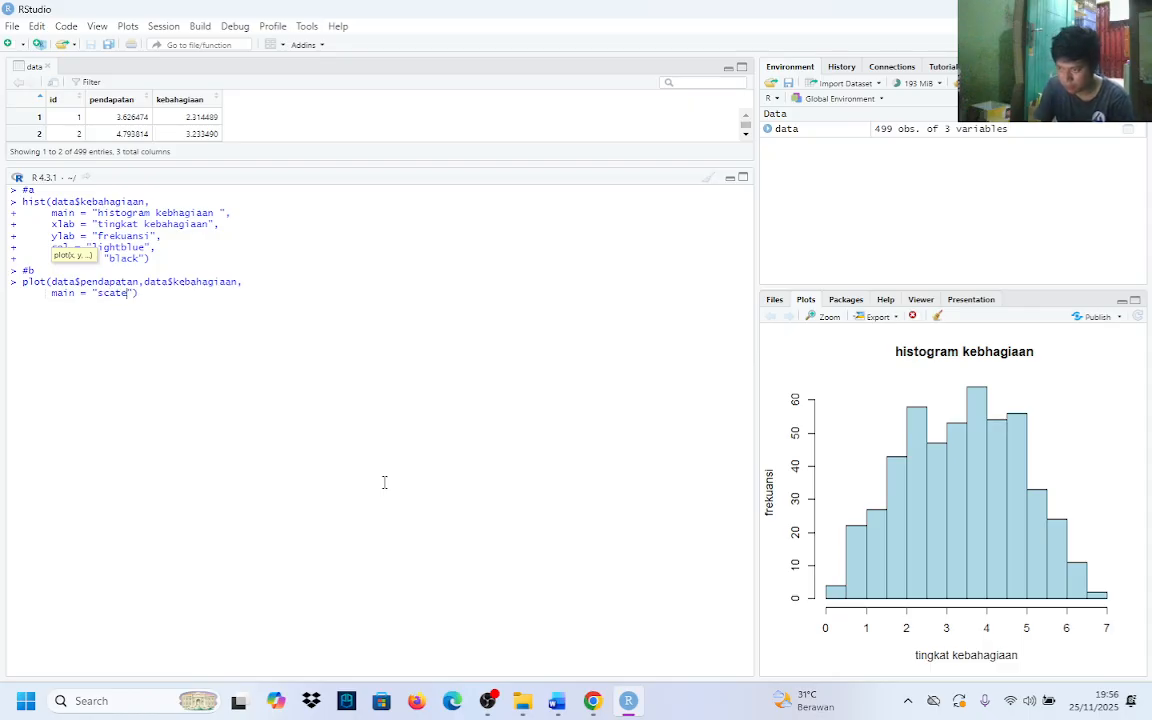
pyautogui.press('BackSpace')
pyautogui.write('ter plo')
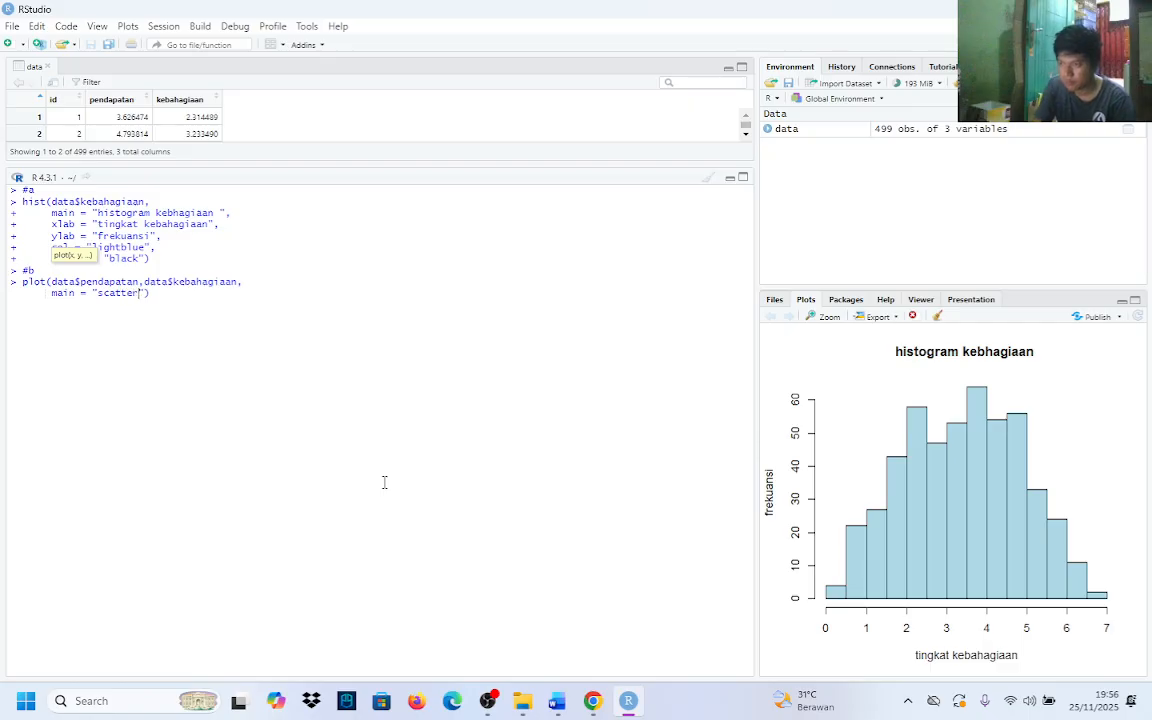
pyautogui.write('t')
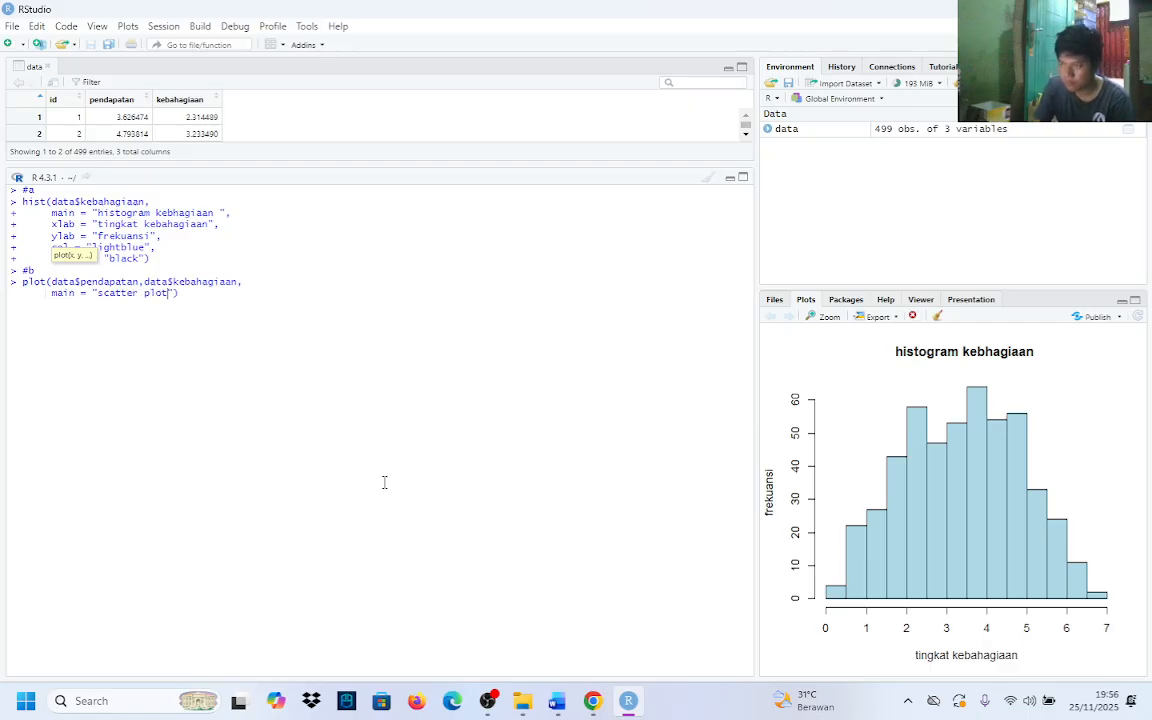
pyautogui.write(': ')
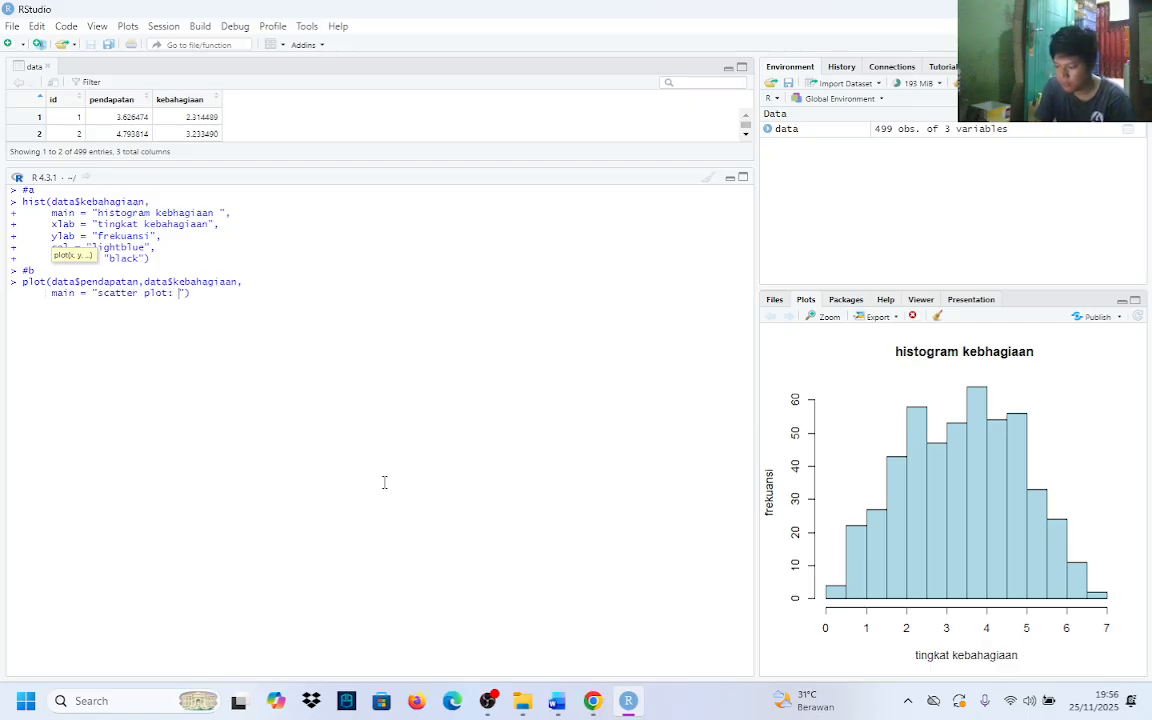
pyautogui.write('hubung')
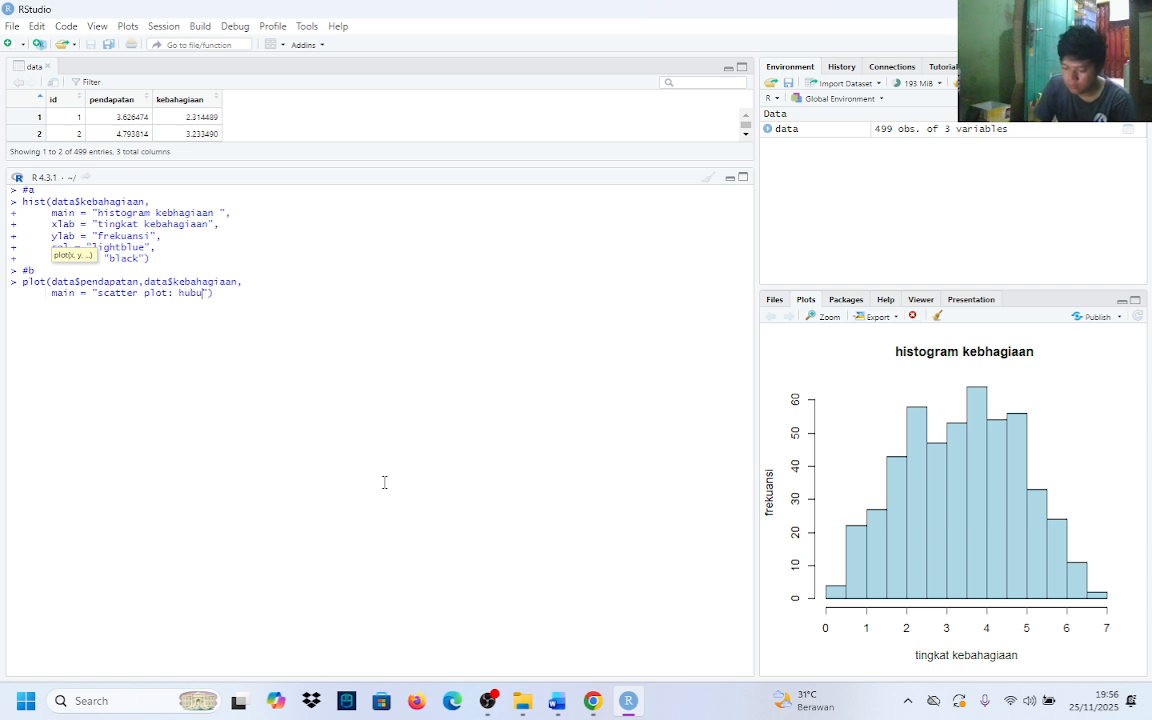
pyautogui.write('an pend')
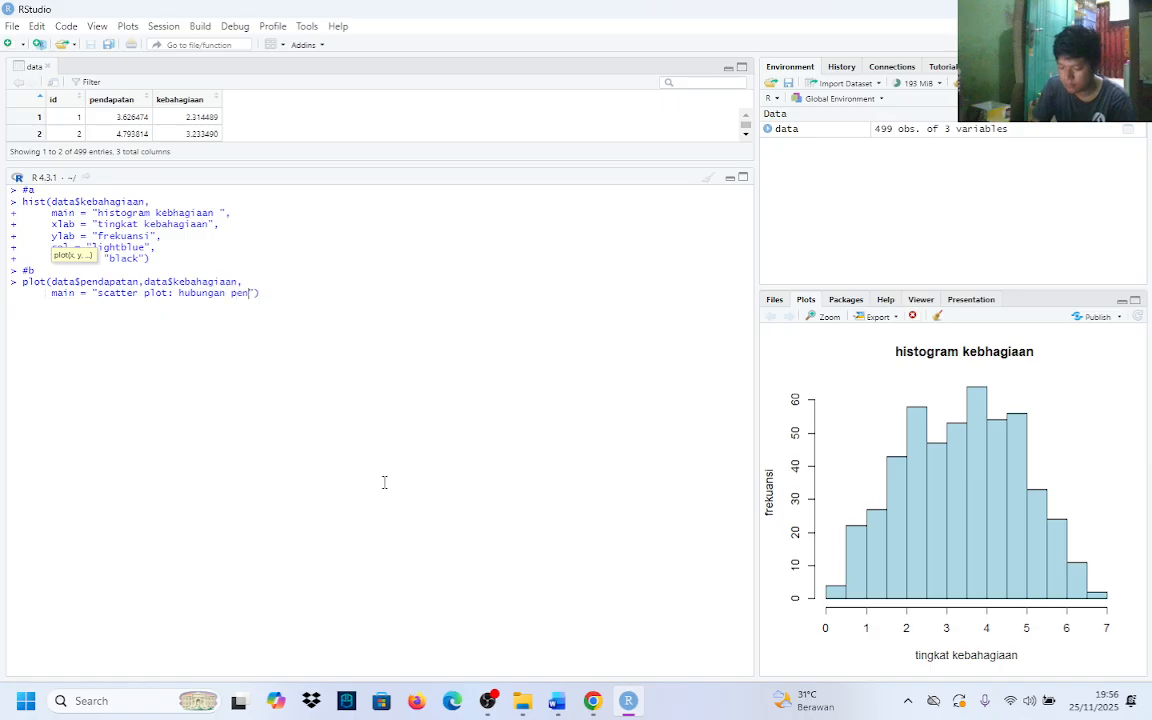
pyautogui.write('apatan ')
pyautogui.write('dan kebaha')
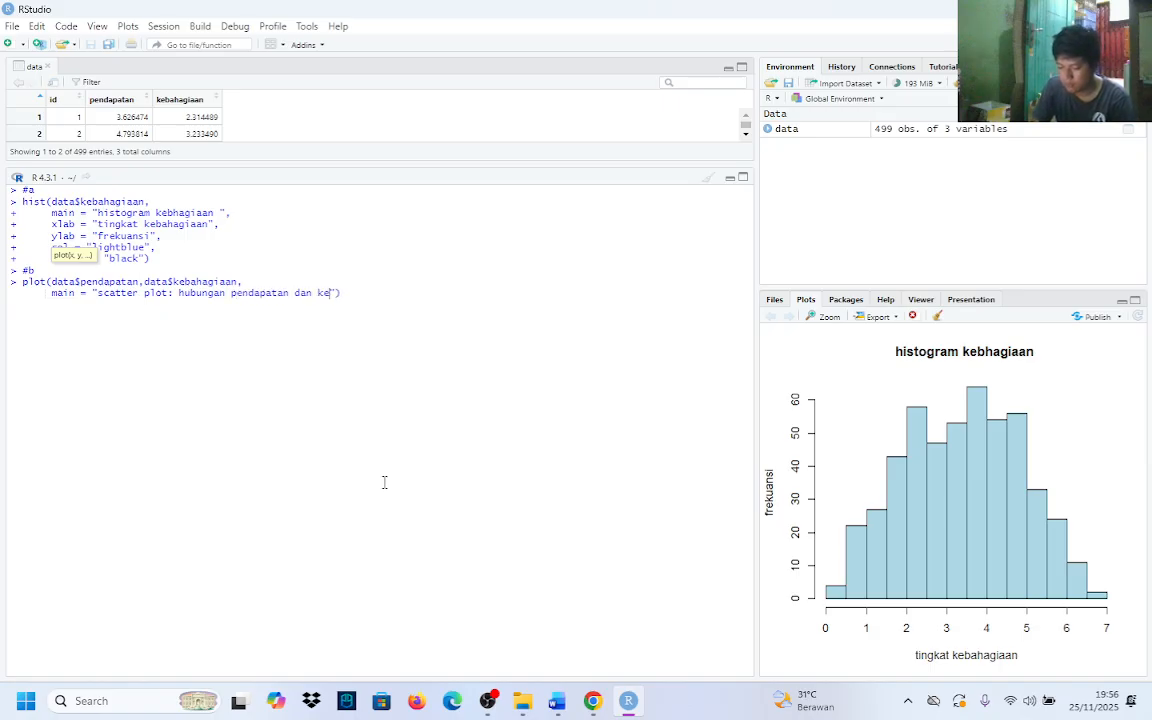
pyautogui.write('gia')
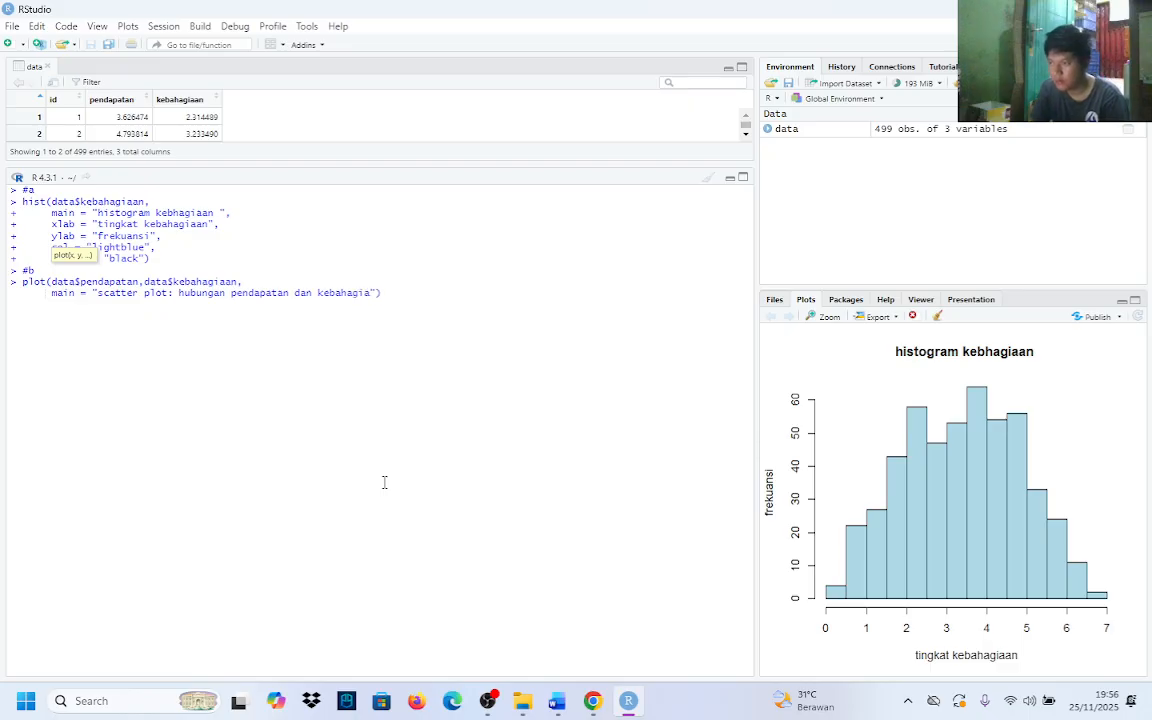
pyautogui.write('a')
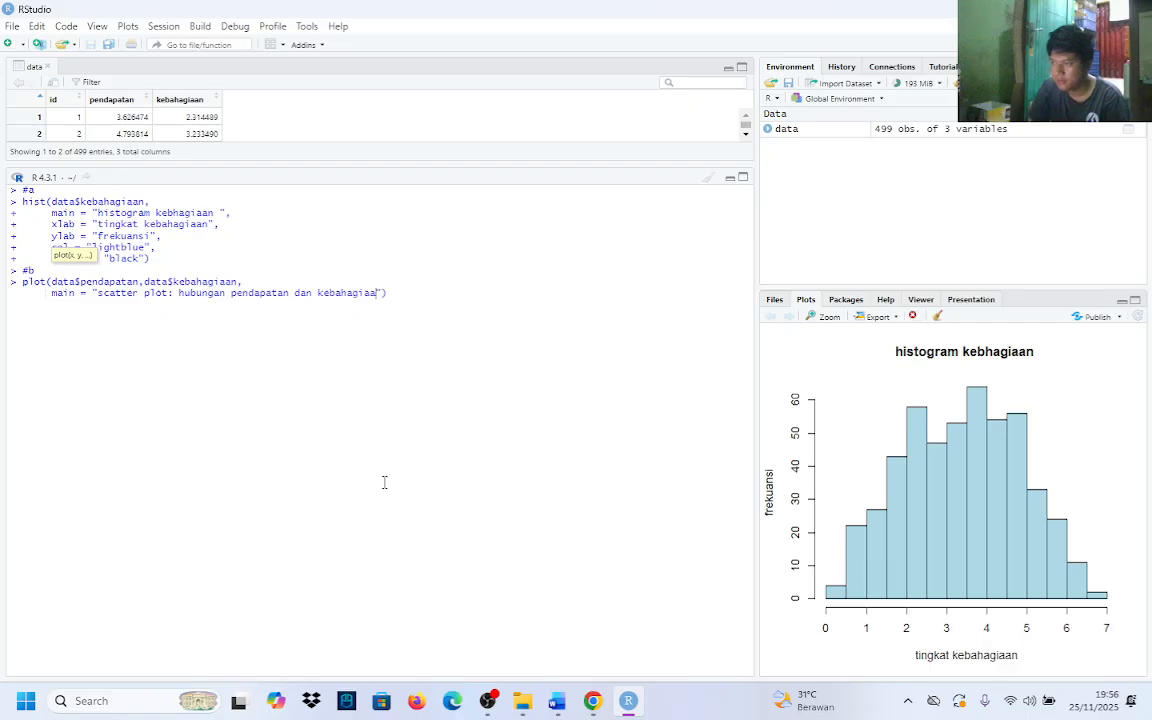
pyautogui.write('n")')
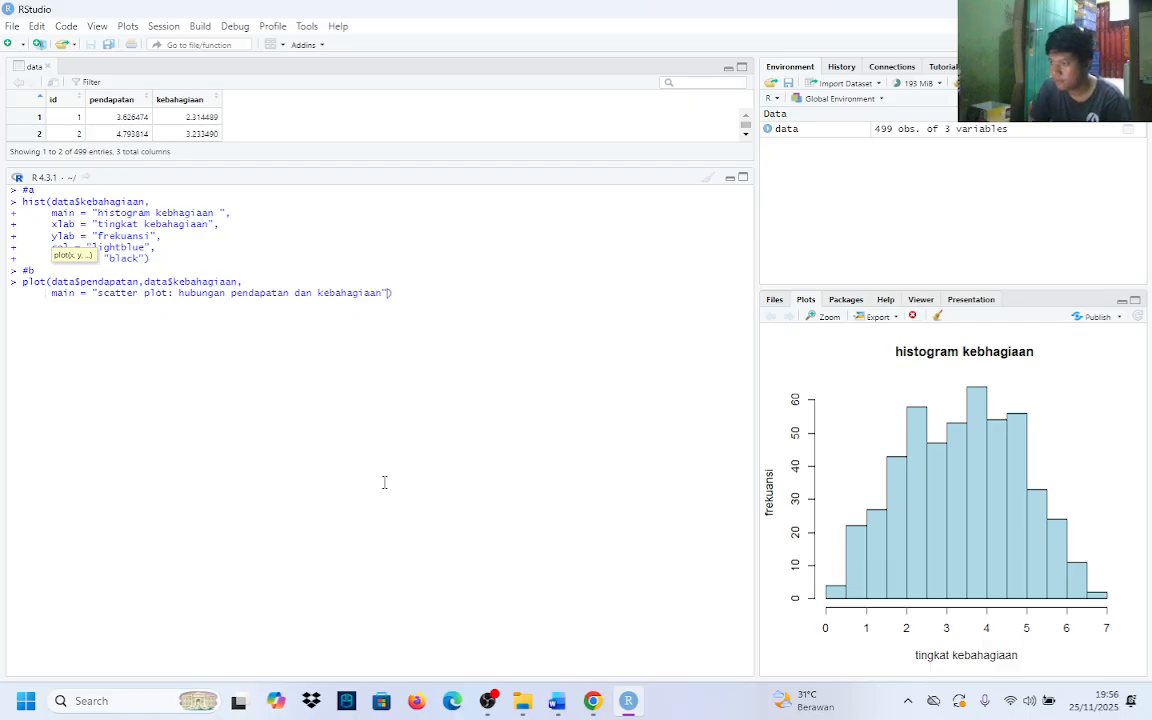
pyautogui.write(',')
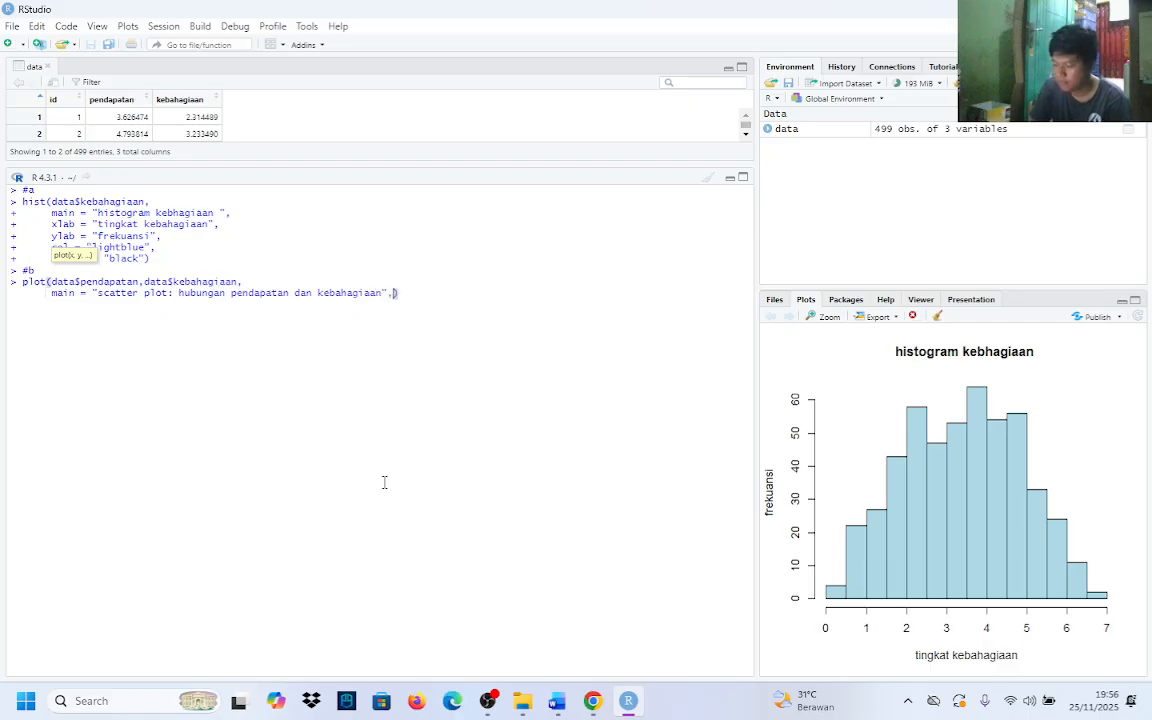
# Add an xlab argument set to "pendapatan" on a new line of the plot() call, followed by a comma
pyautogui.hotkey('shift', 'Return')
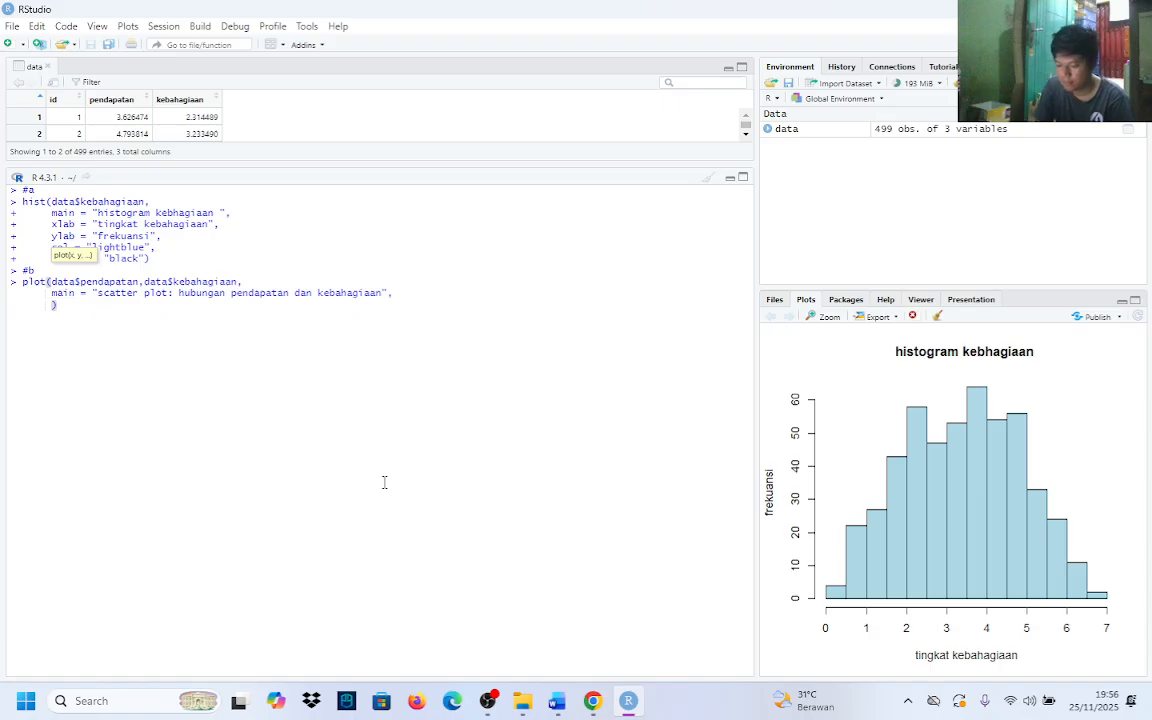
pyautogui.write('xlab = ')
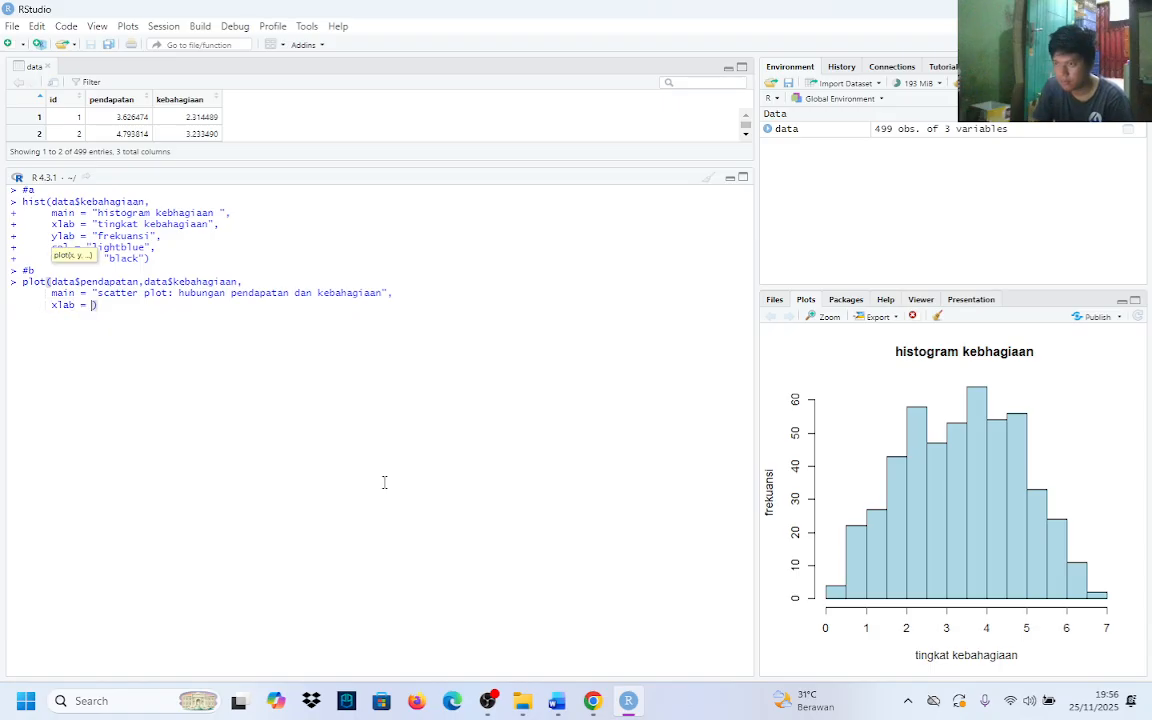
pyautogui.write('"')
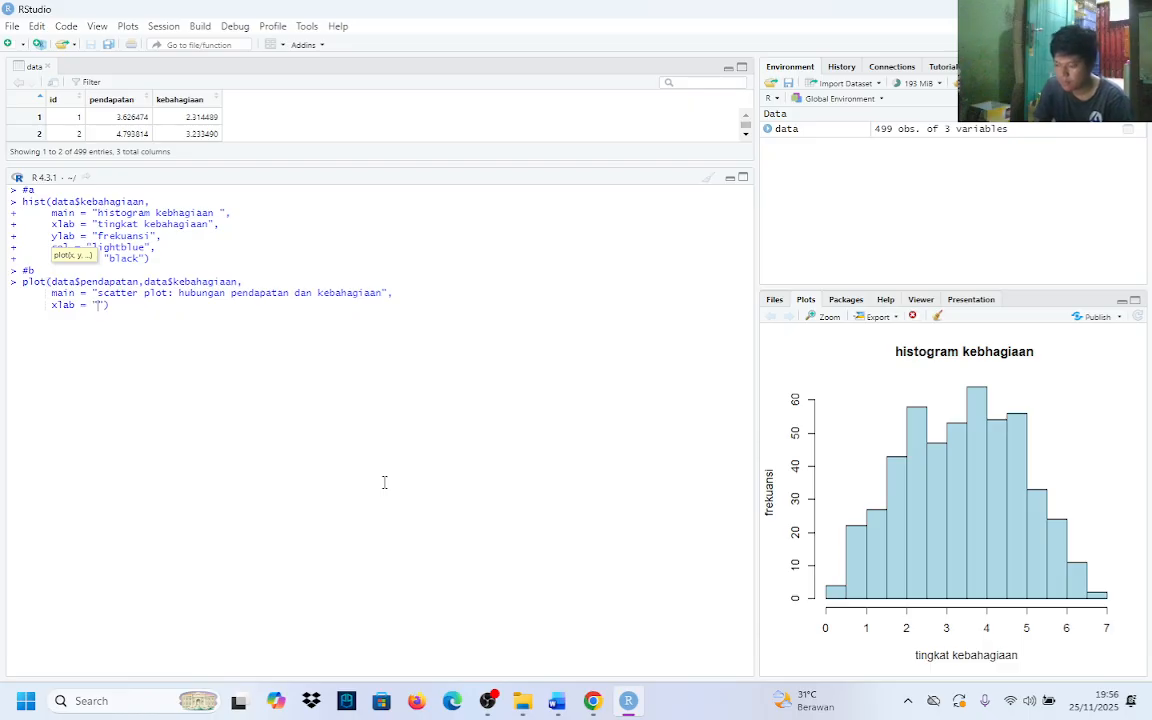
pyautogui.write('pendapata')
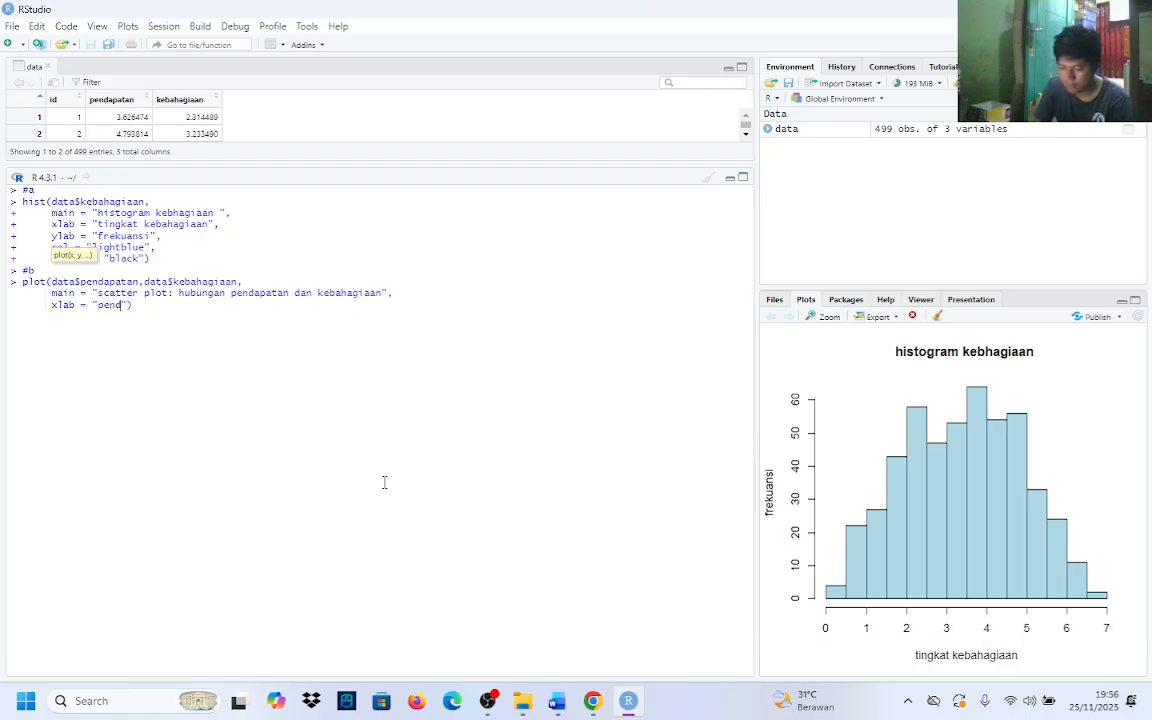
pyautogui.write('n')
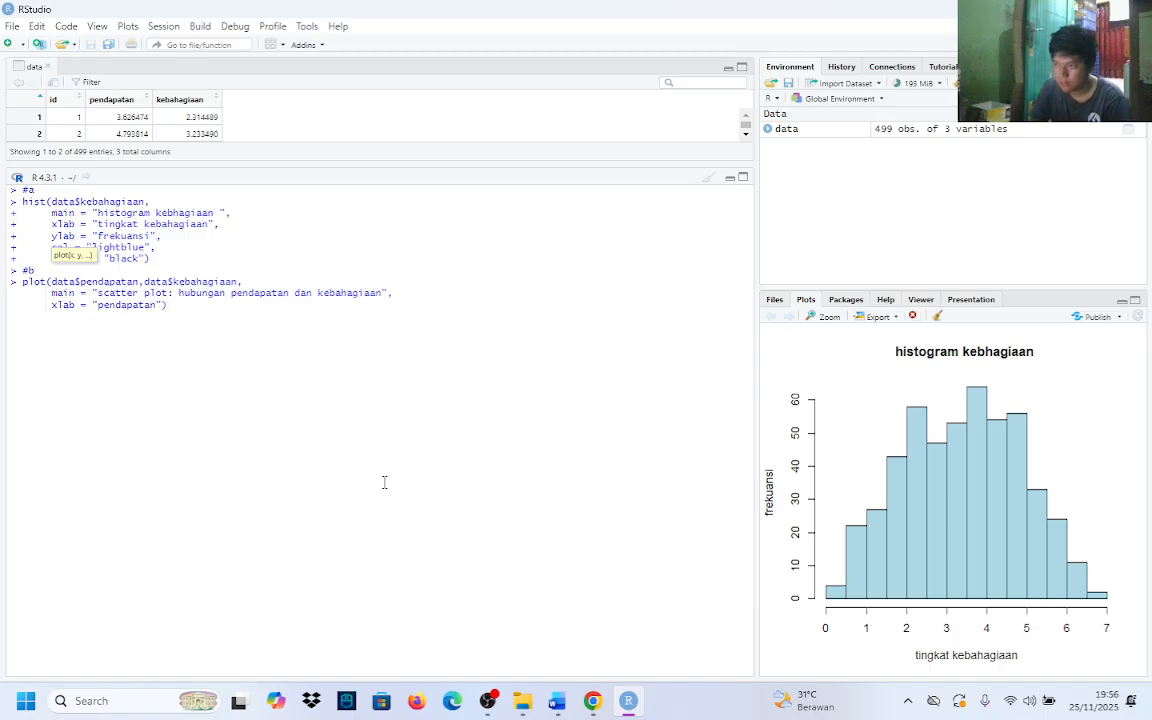
pyautogui.write('",')
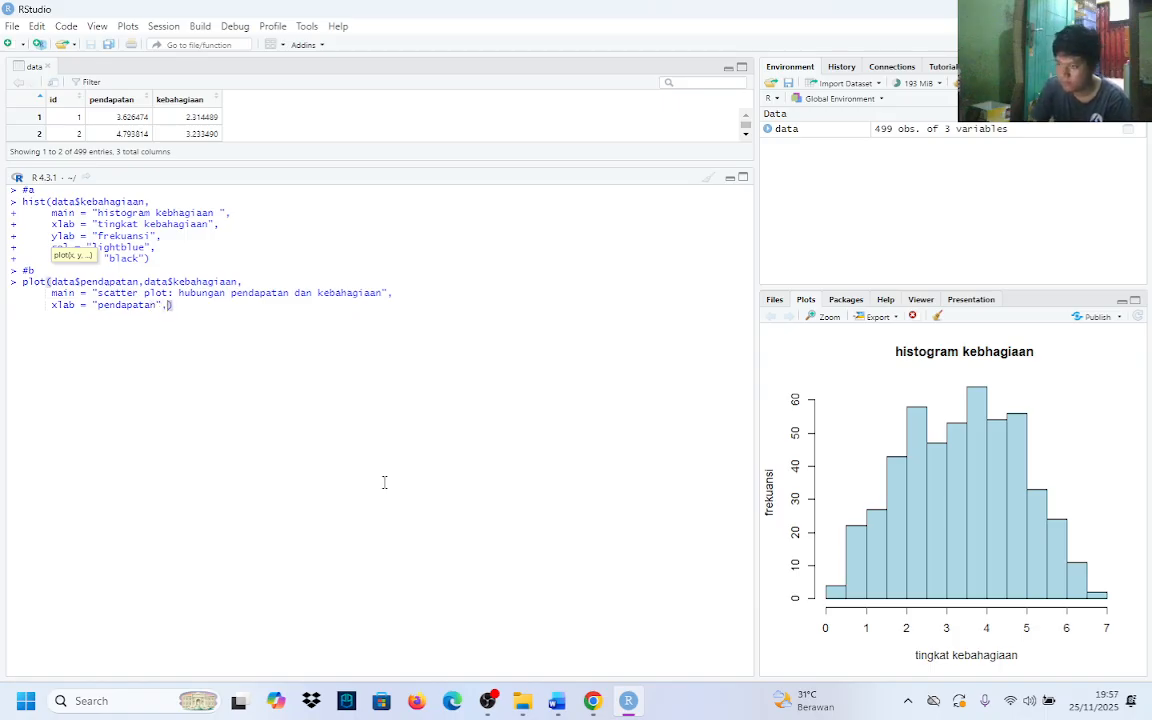
# Add a ylab argument set to "kebahagian" on a new line of the plot() call, followed by a comma
pyautogui.hotkey('shift', 'Return')
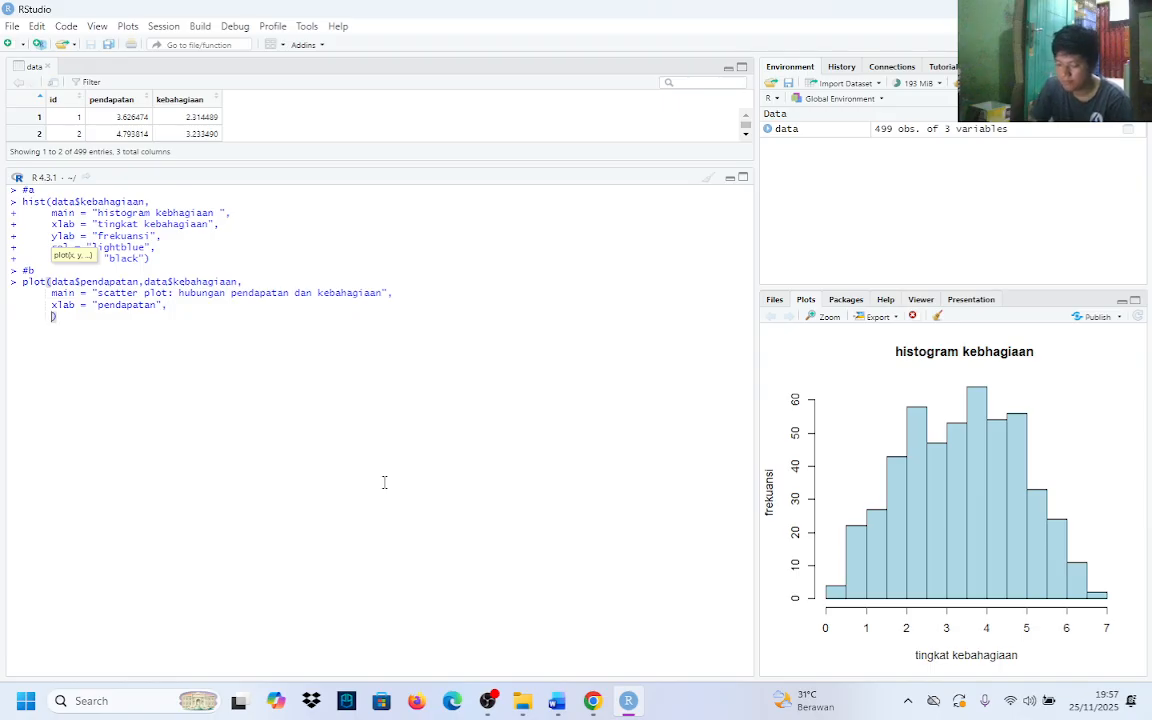
pyautogui.write('yla')
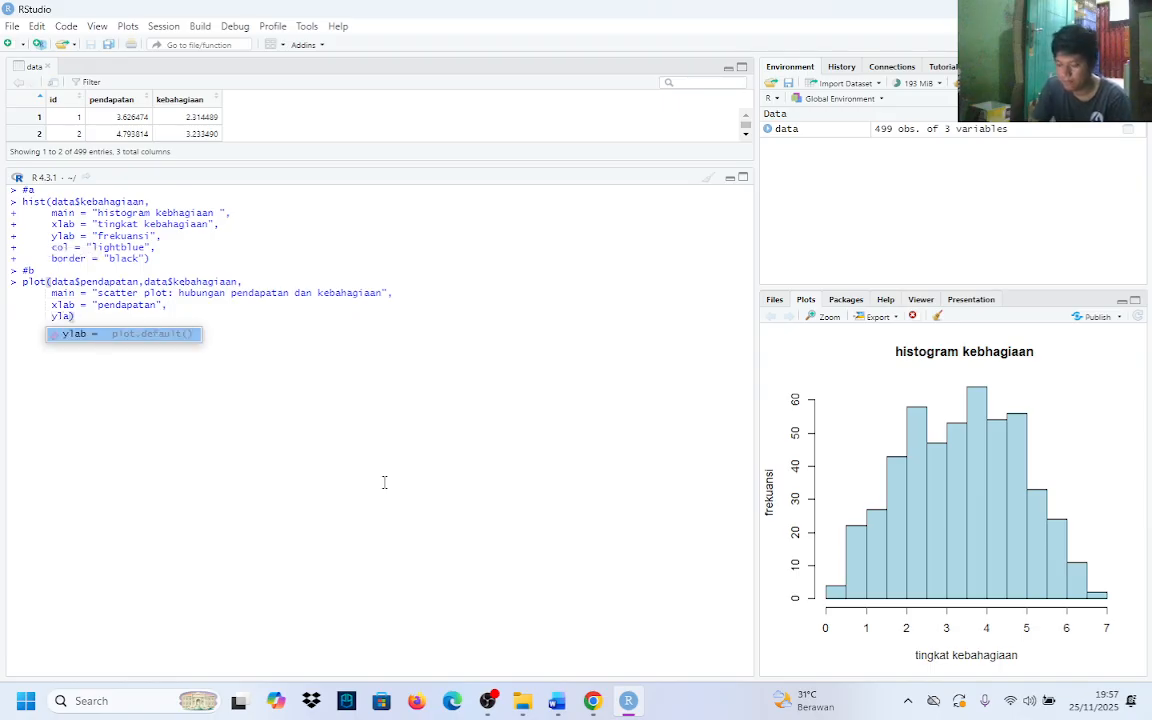
pyautogui.press('Tab')
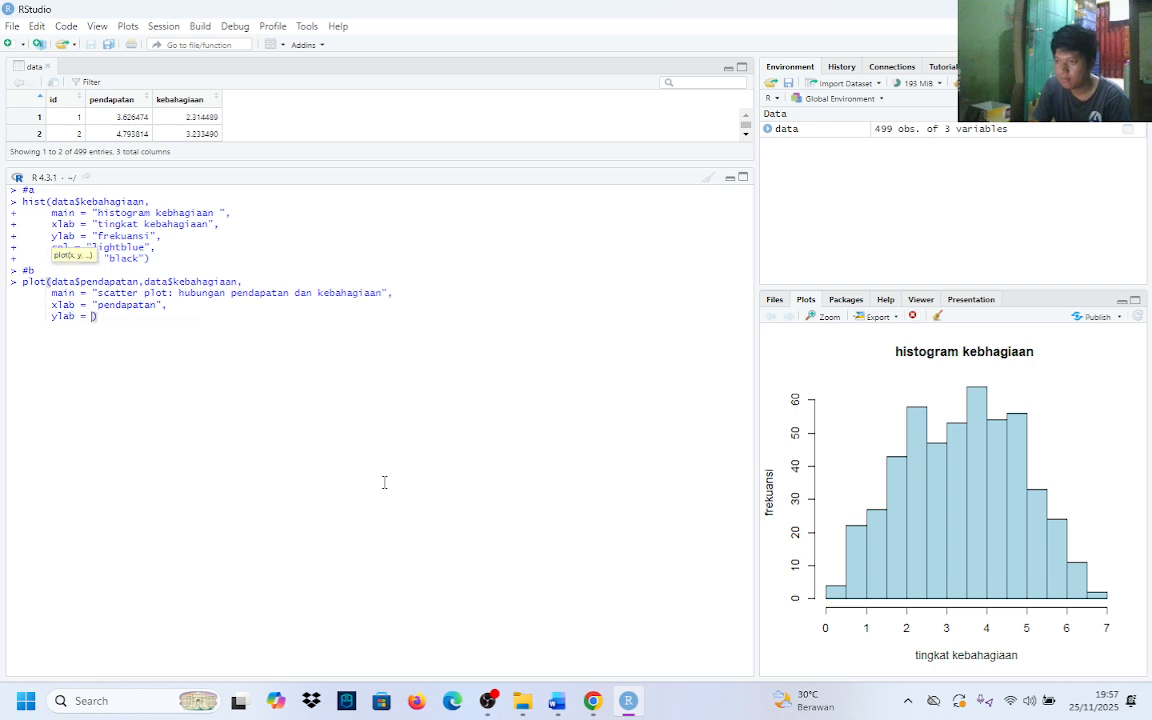
pyautogui.write('"')
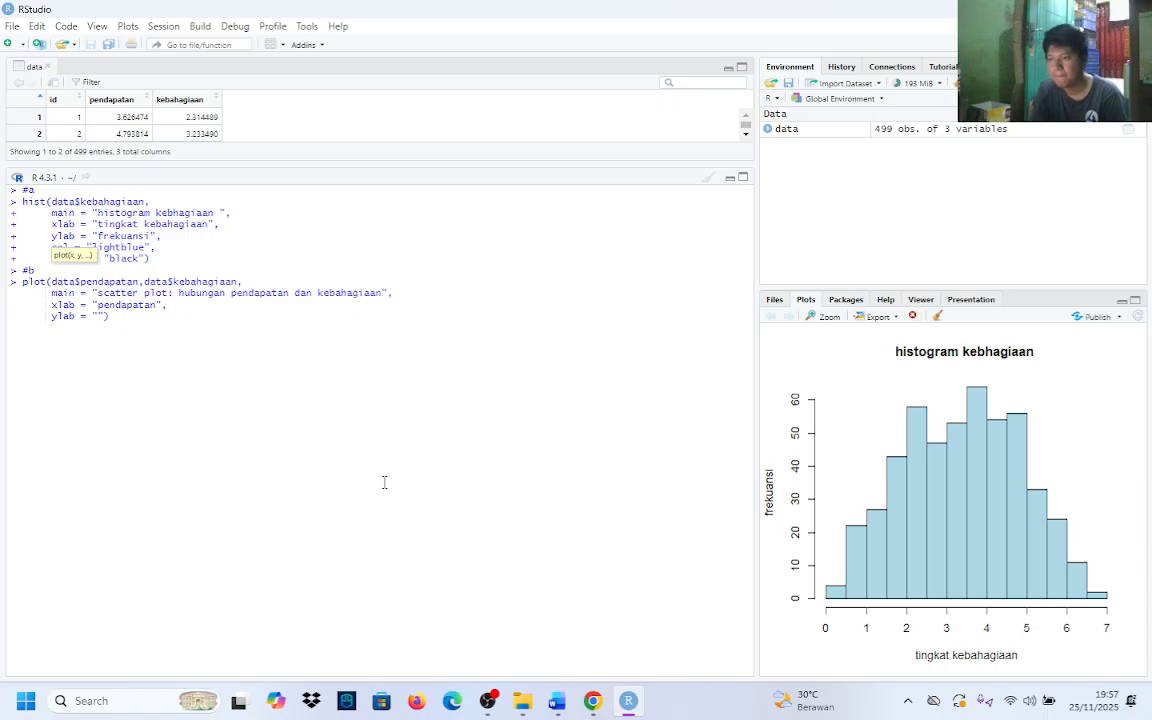
pyautogui.write('kebahagia')
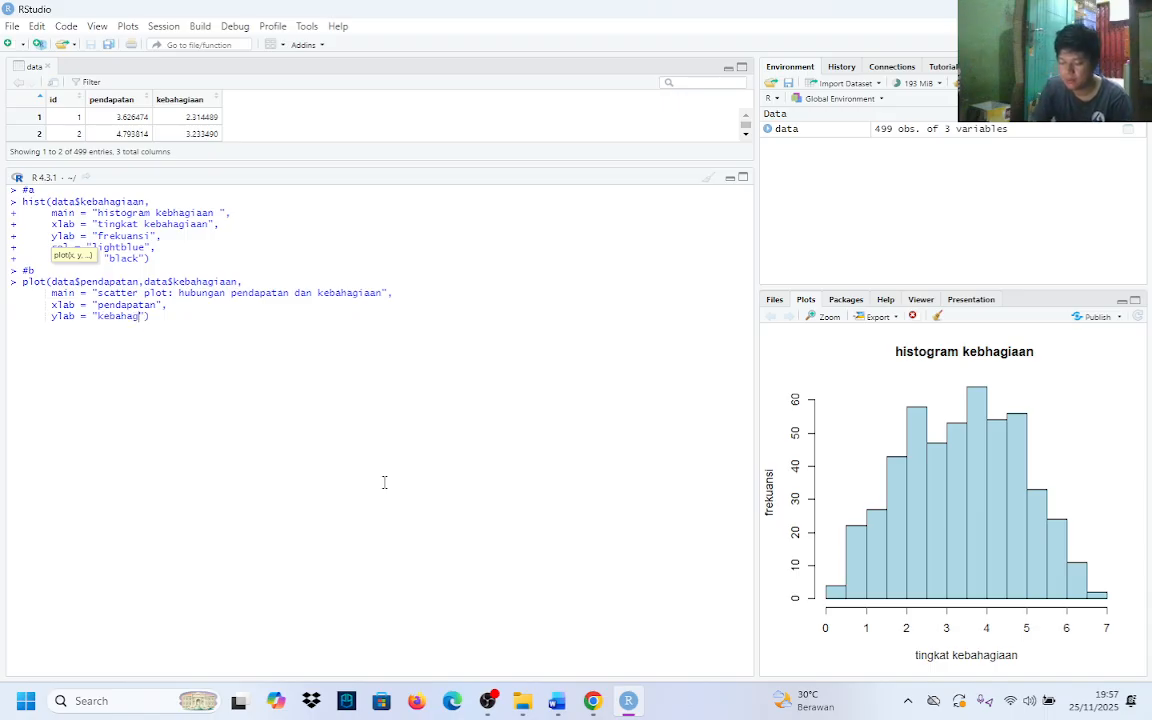
pyautogui.write('an')
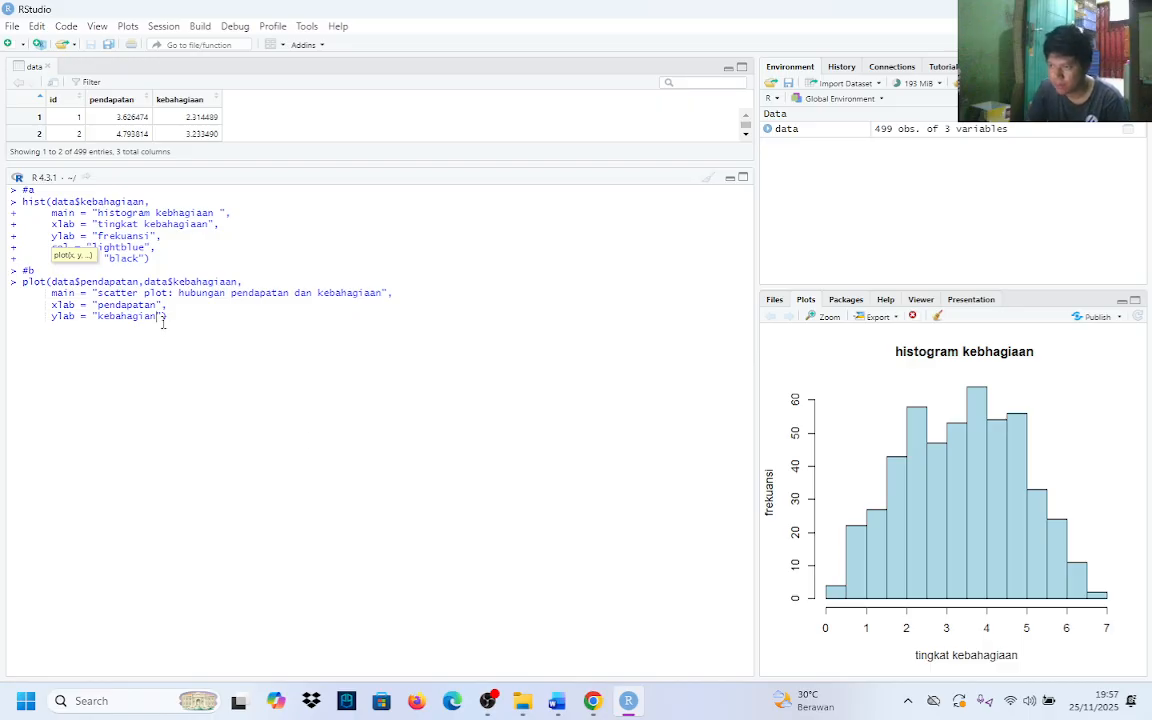
pyautogui.click(165, 318)
# Add a col argument set to "red" with a trailing comma on a new line and run the plot() call
pyautogui.hotkey('shift', 'Return')
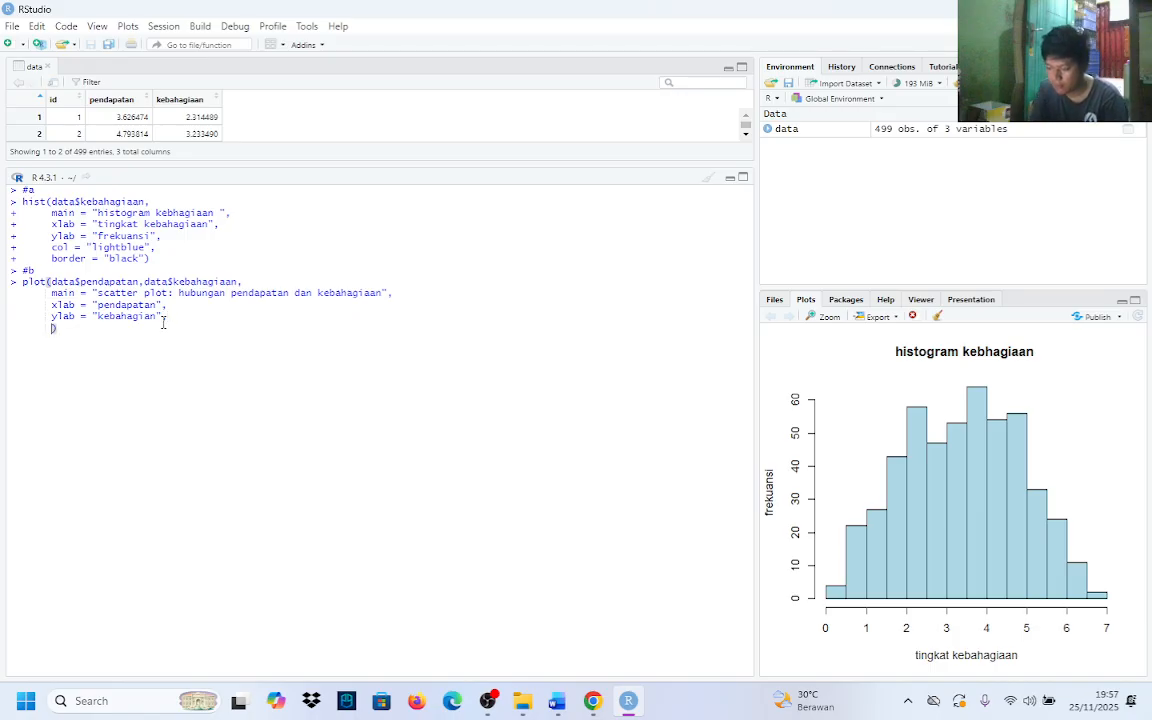
pyautogui.write('col')
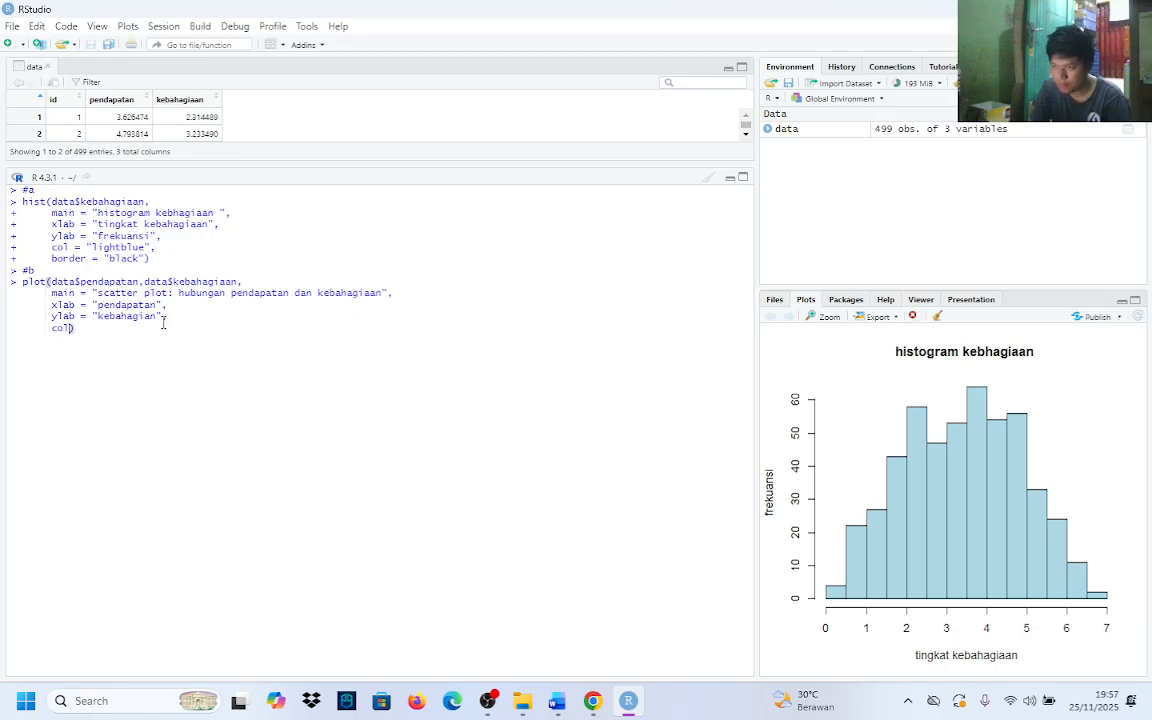
pyautogui.write(' =')
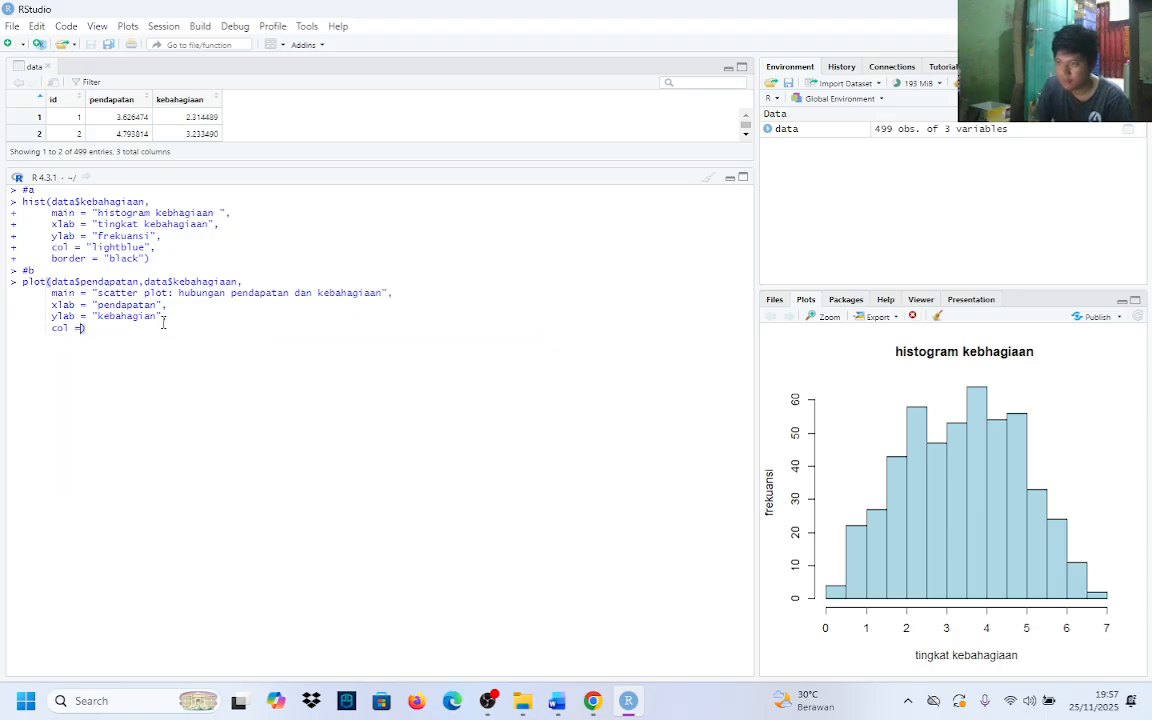
pyautogui.write(' "red')
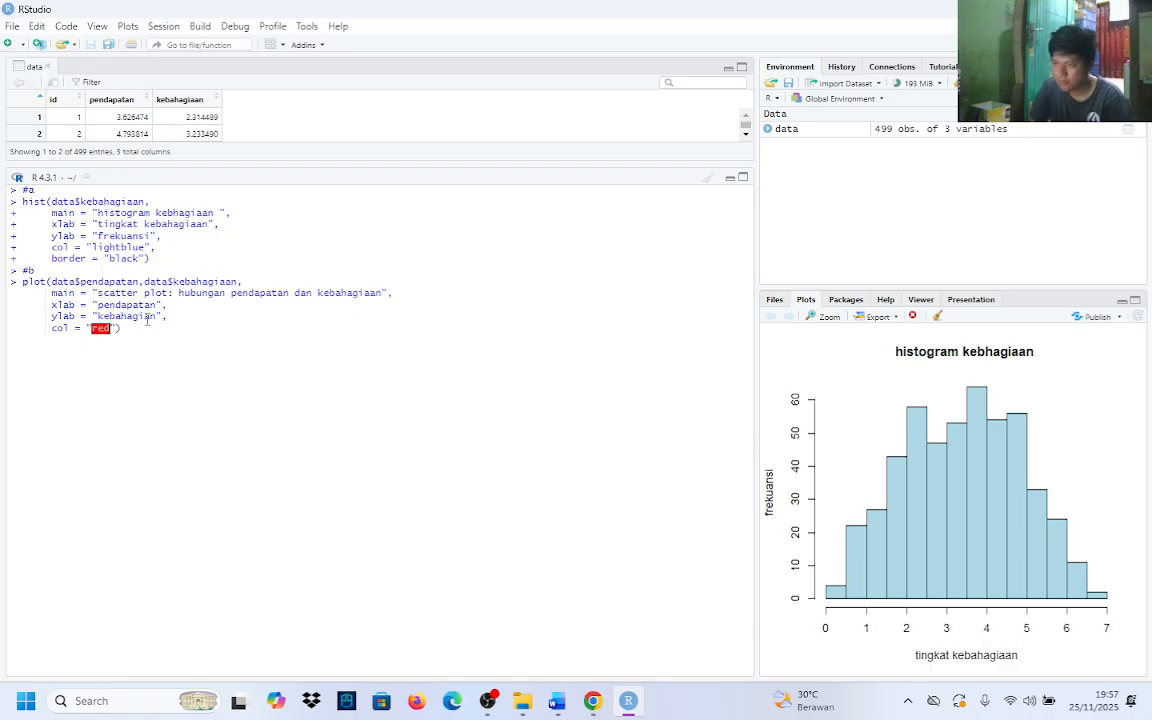
pyautogui.click(121, 328)
pyautogui.write(',')
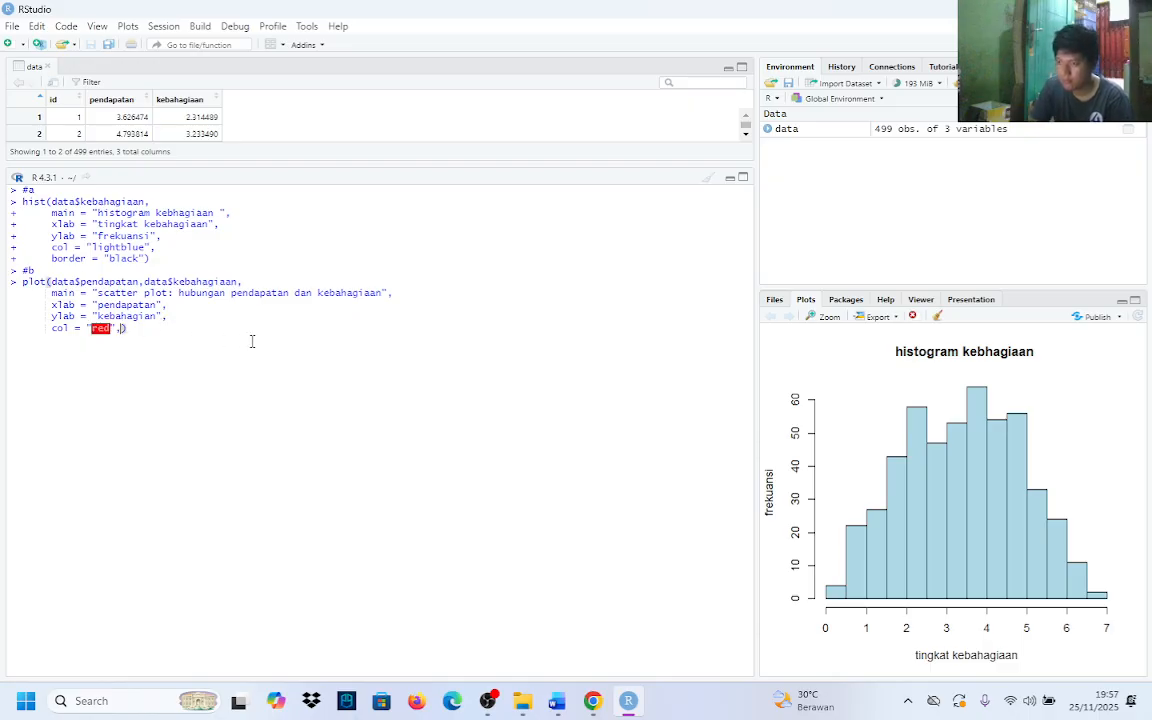
pyautogui.press('Return')
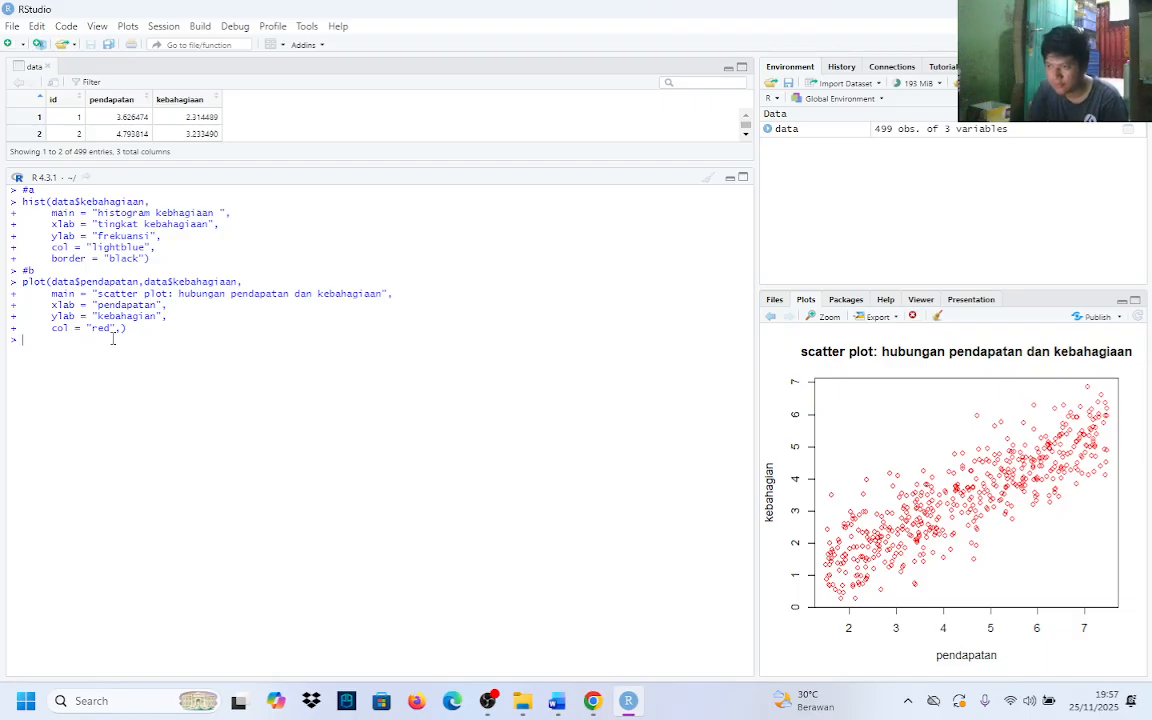
# Recall the previous plot() call, add pch = 19 on a new line after the col argument, and run it
pyautogui.press('Up')
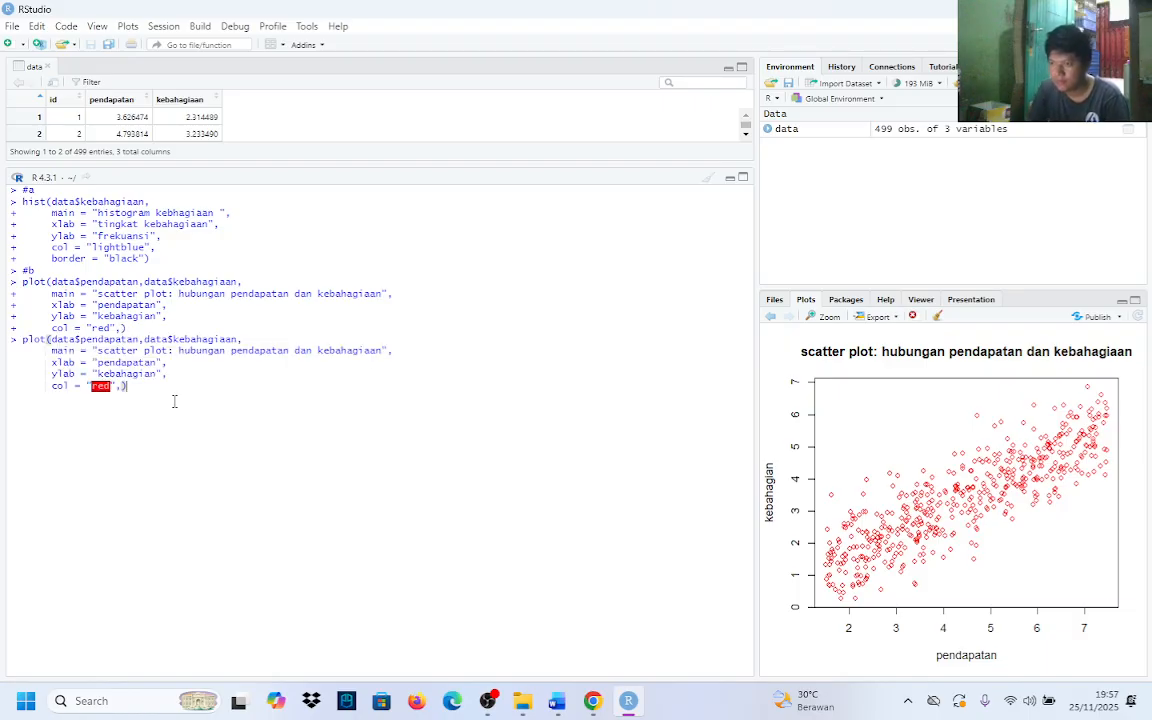
pyautogui.press('Escape')
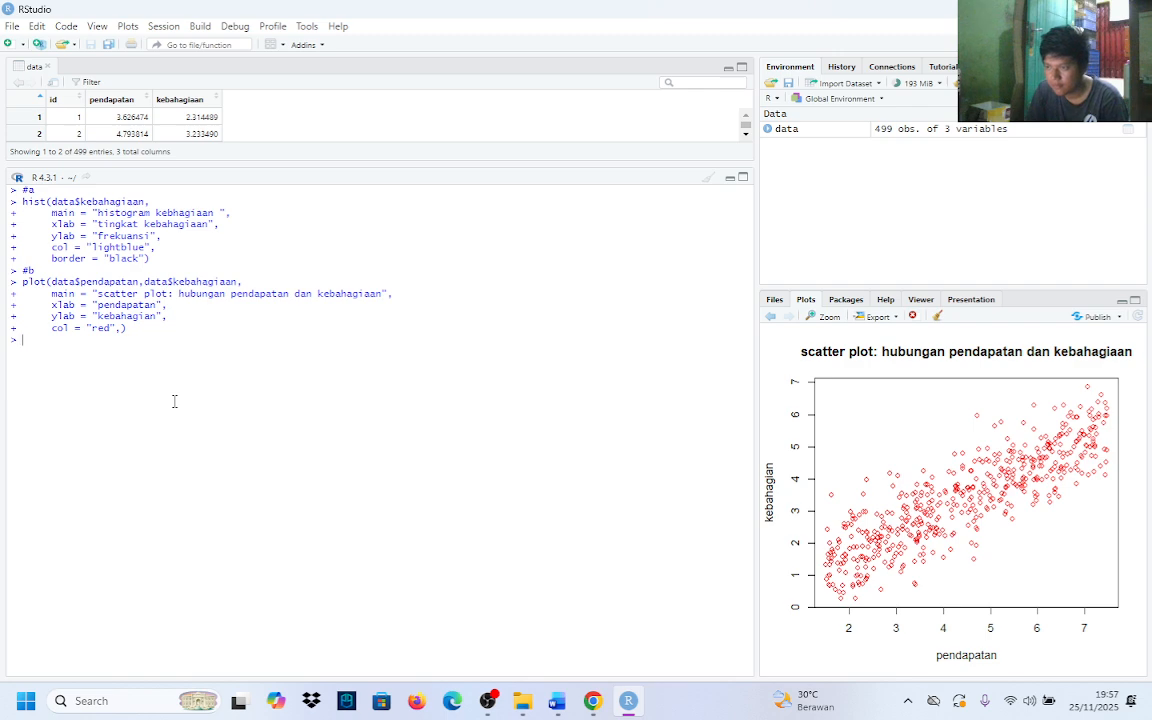
pyautogui.press('Up')
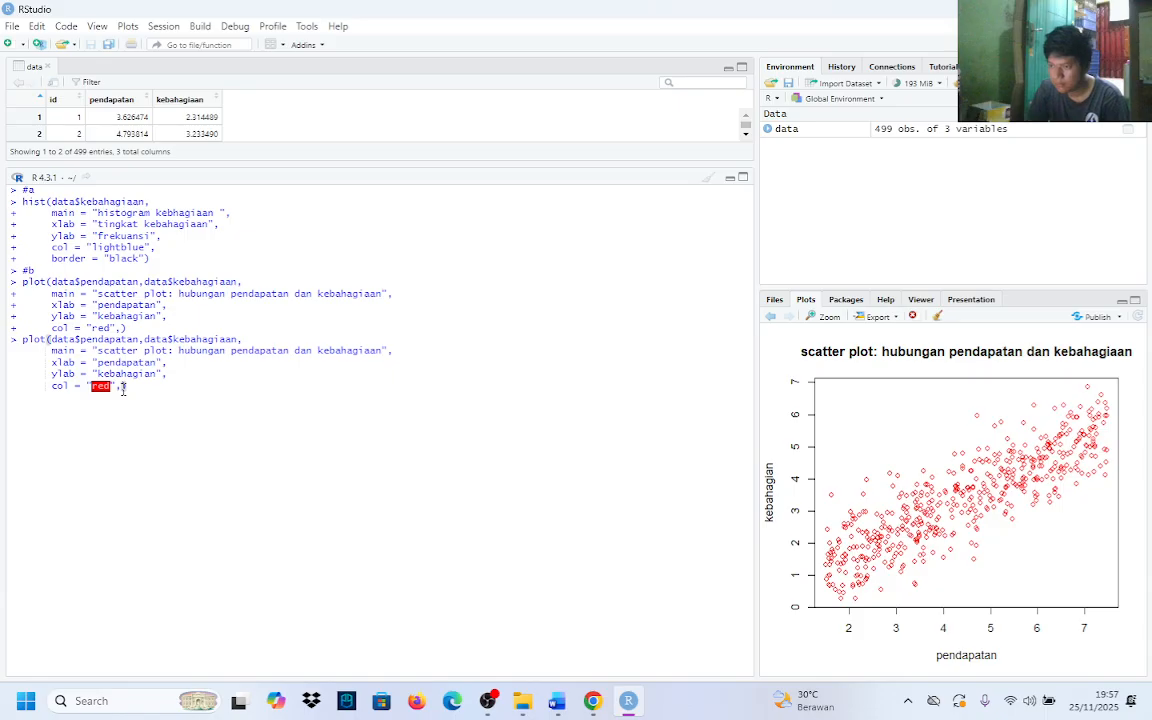
pyautogui.hotkey('shift', 'Return')
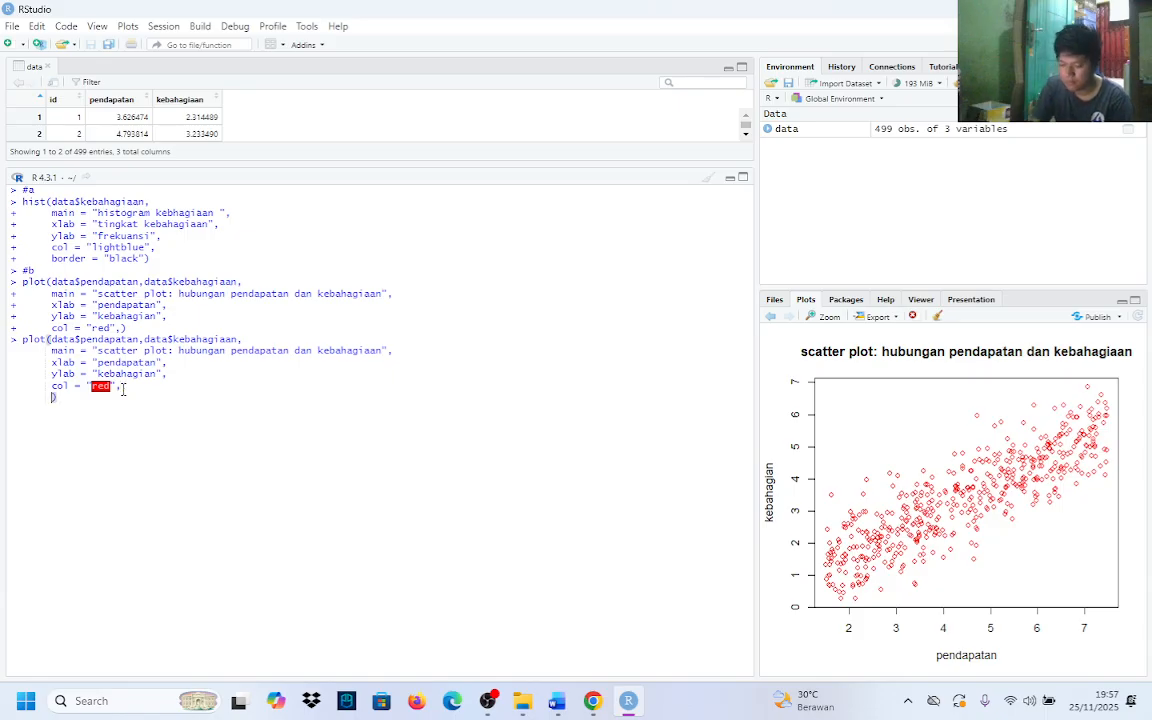
pyautogui.write('pch')
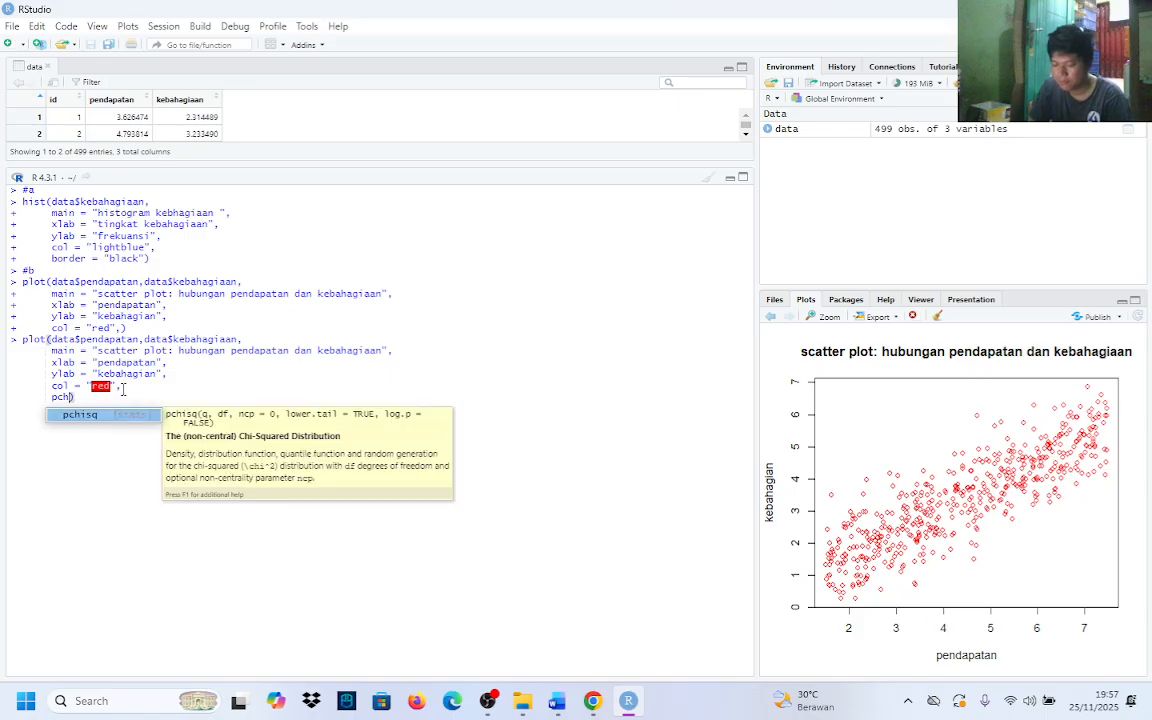
pyautogui.write(' =')
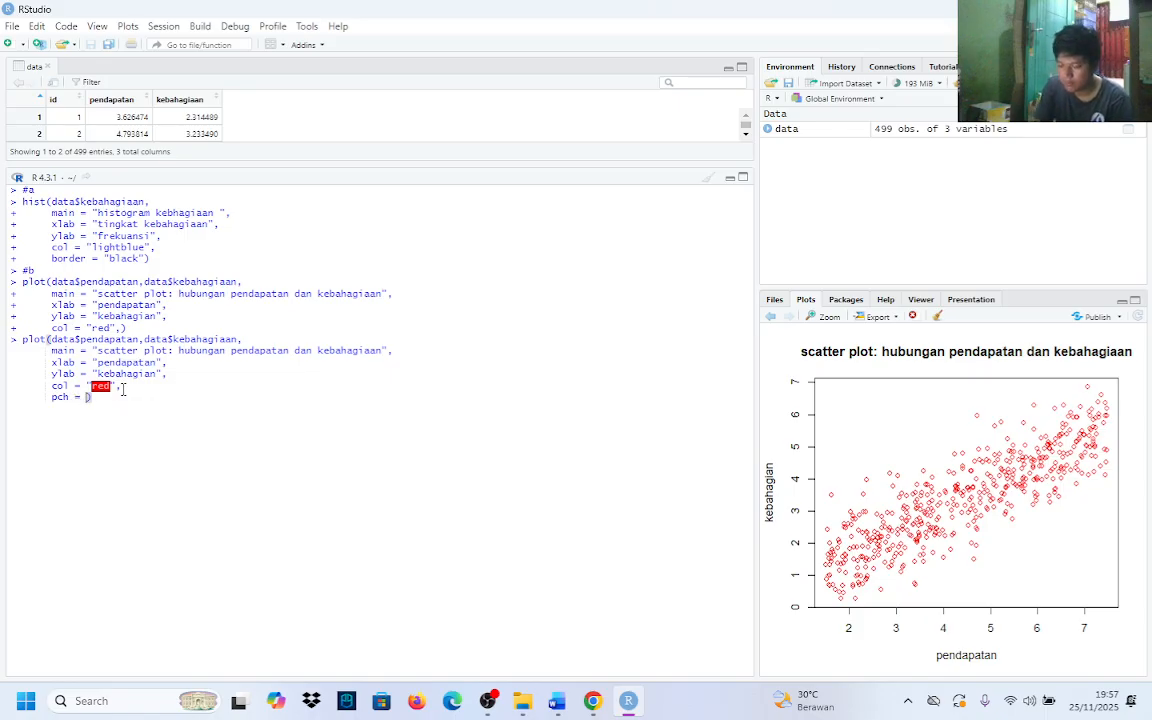
pyautogui.write(' 1')
pyautogui.write('9')
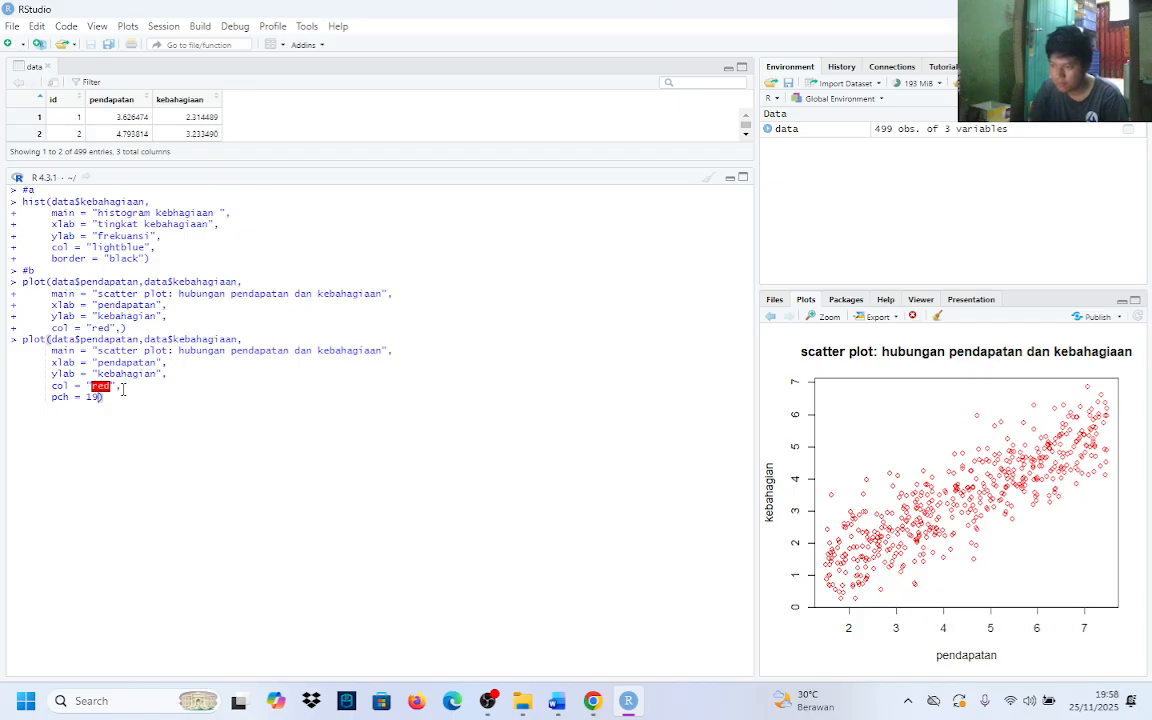
pyautogui.press('Return')
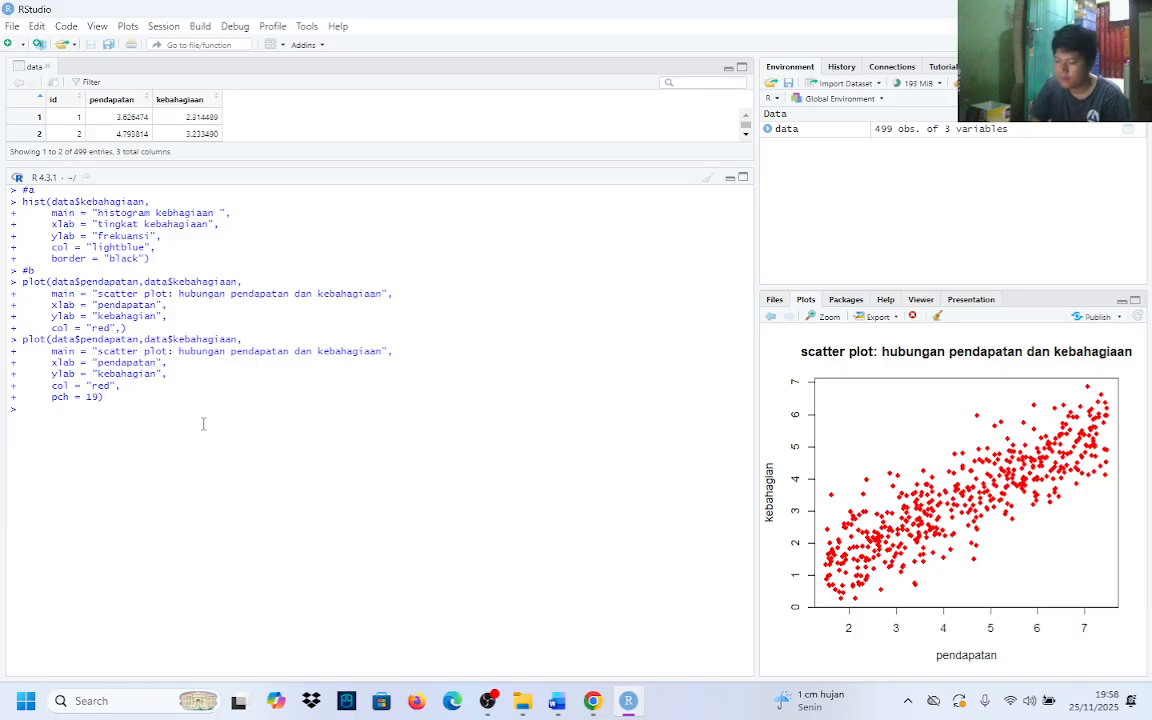
# Start an abline() call at the console containing lm() with the formula kebahagiaan~pendapatan
pyautogui.write('bline')
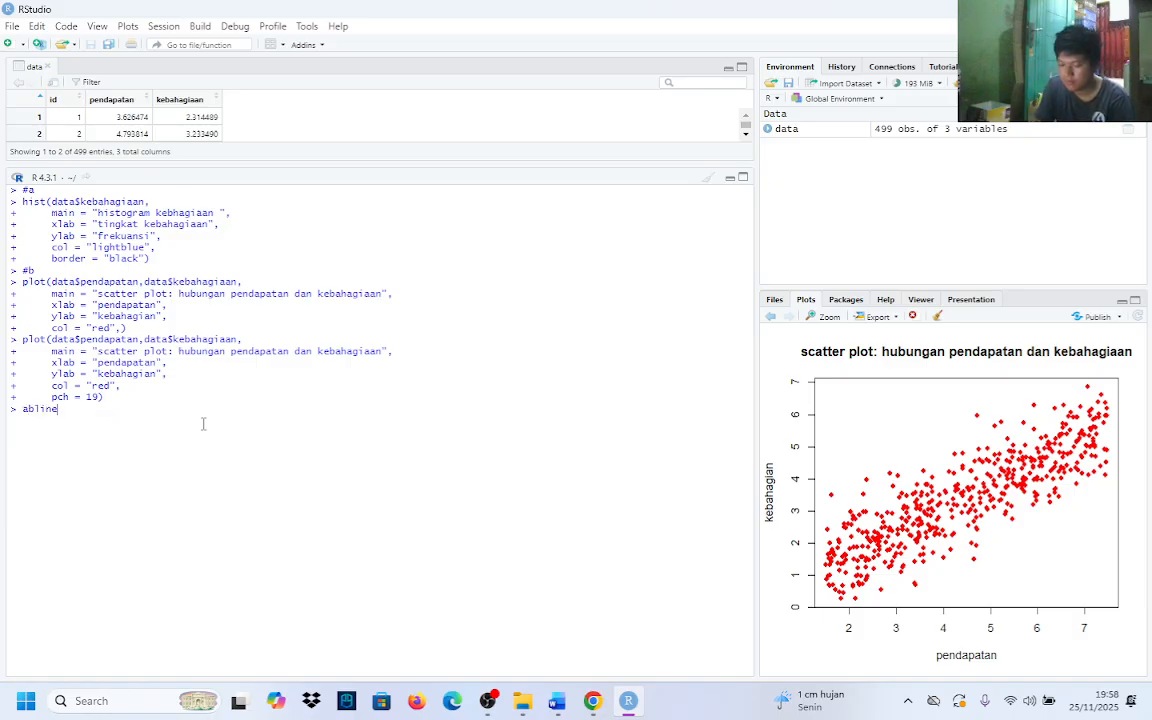
pyautogui.write('(')
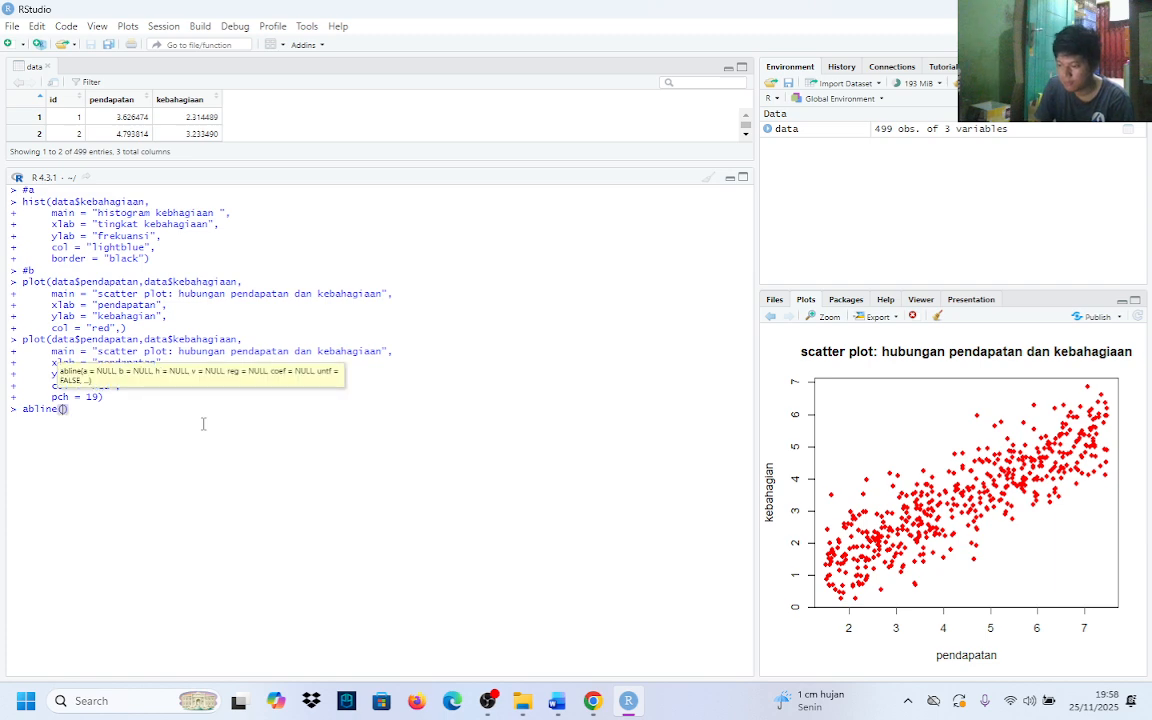
pyautogui.write('lm')
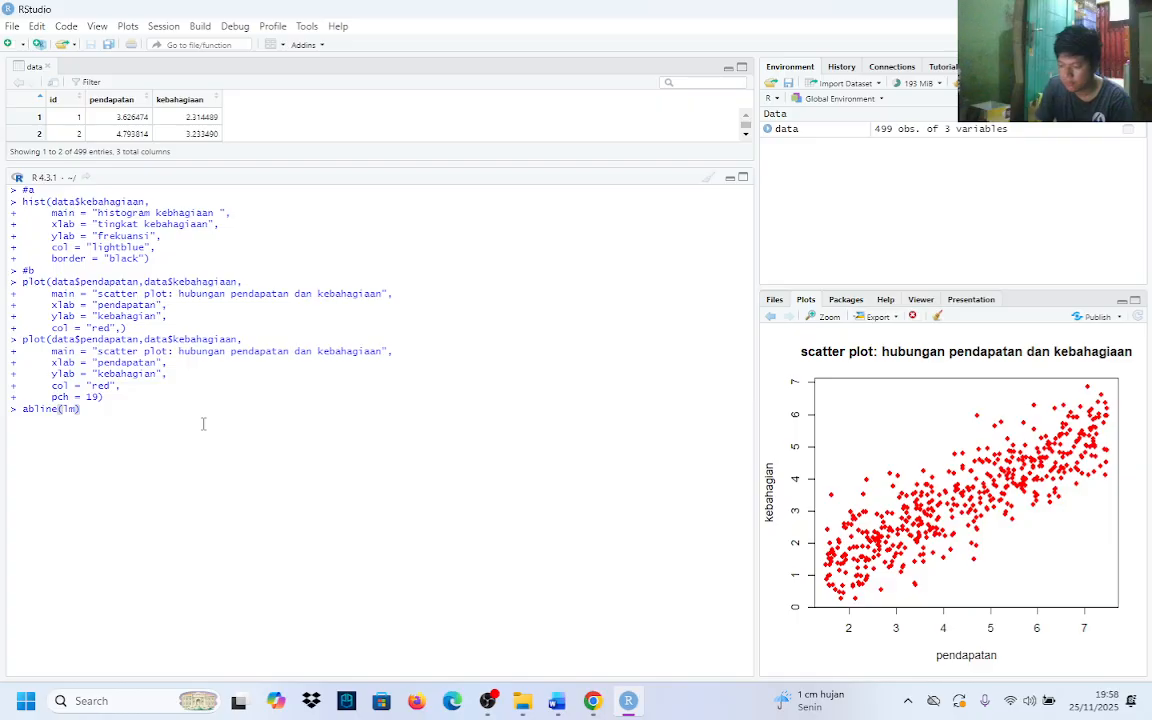
pyautogui.write('(')
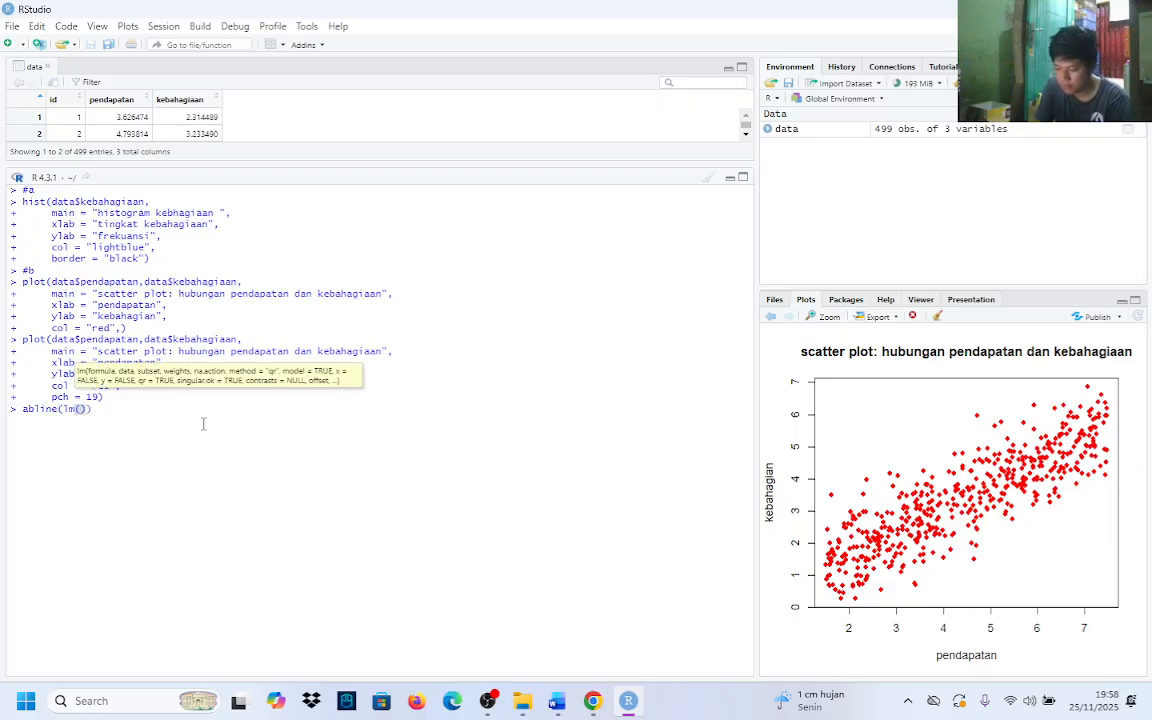
pyautogui.write('keba')
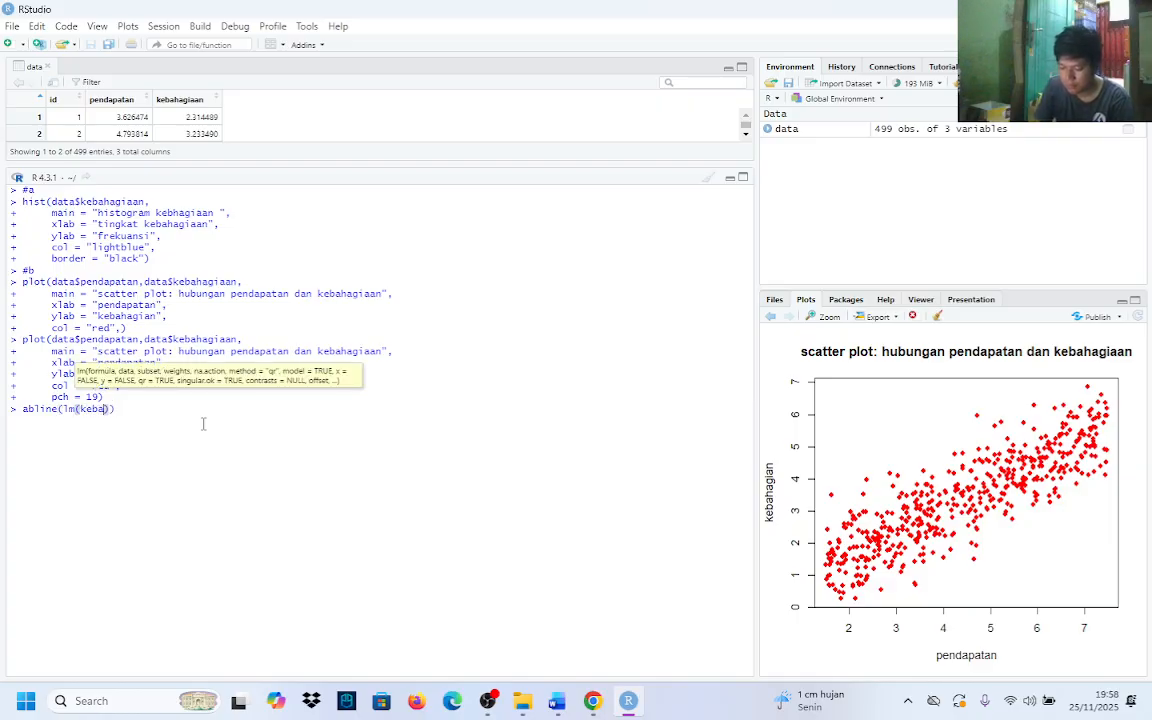
pyautogui.write('hagiaan')
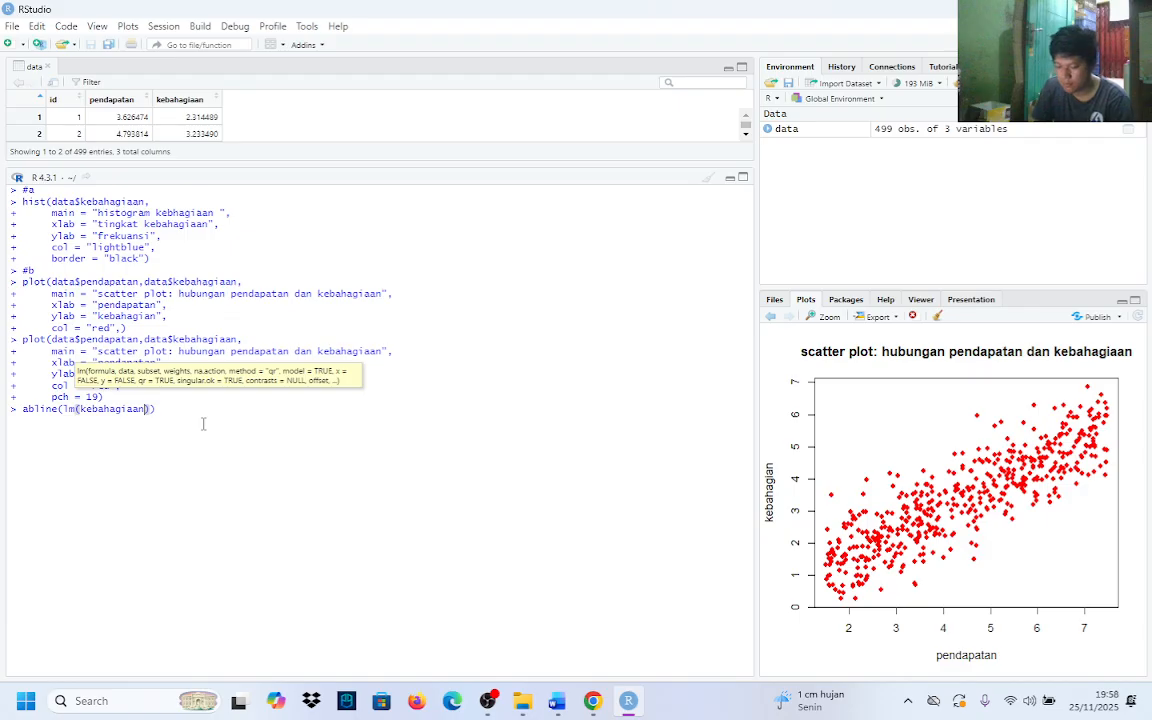
pyautogui.write('~')
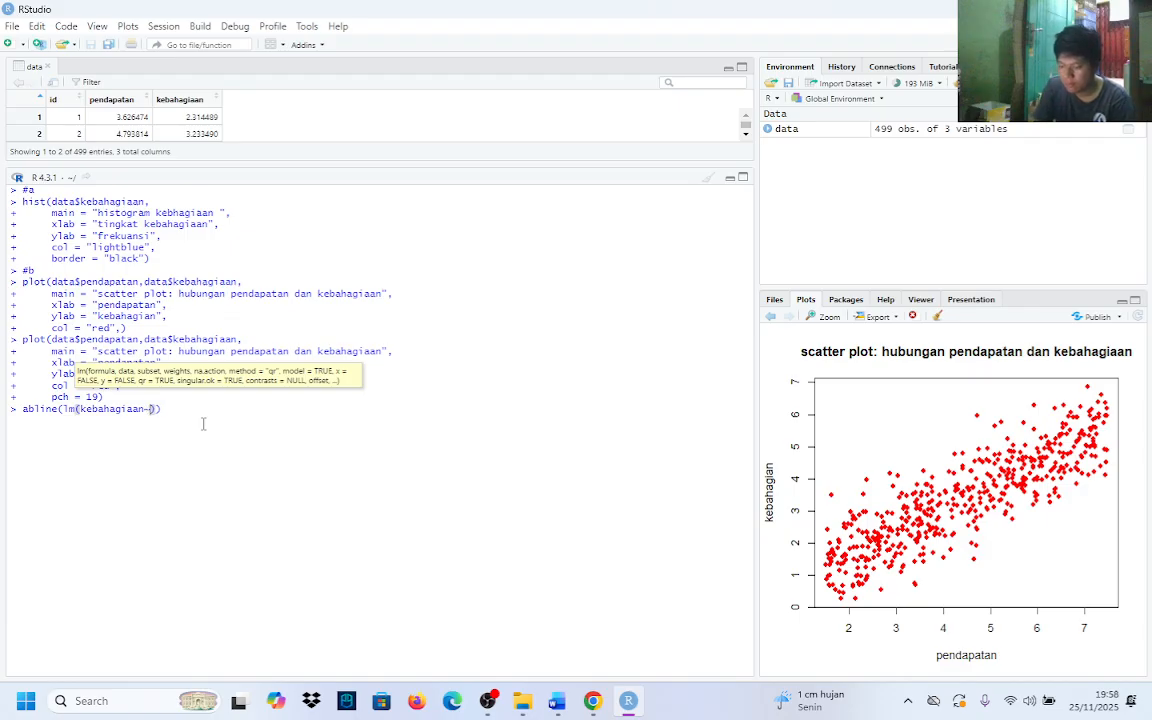
pyautogui.write('pendapata')
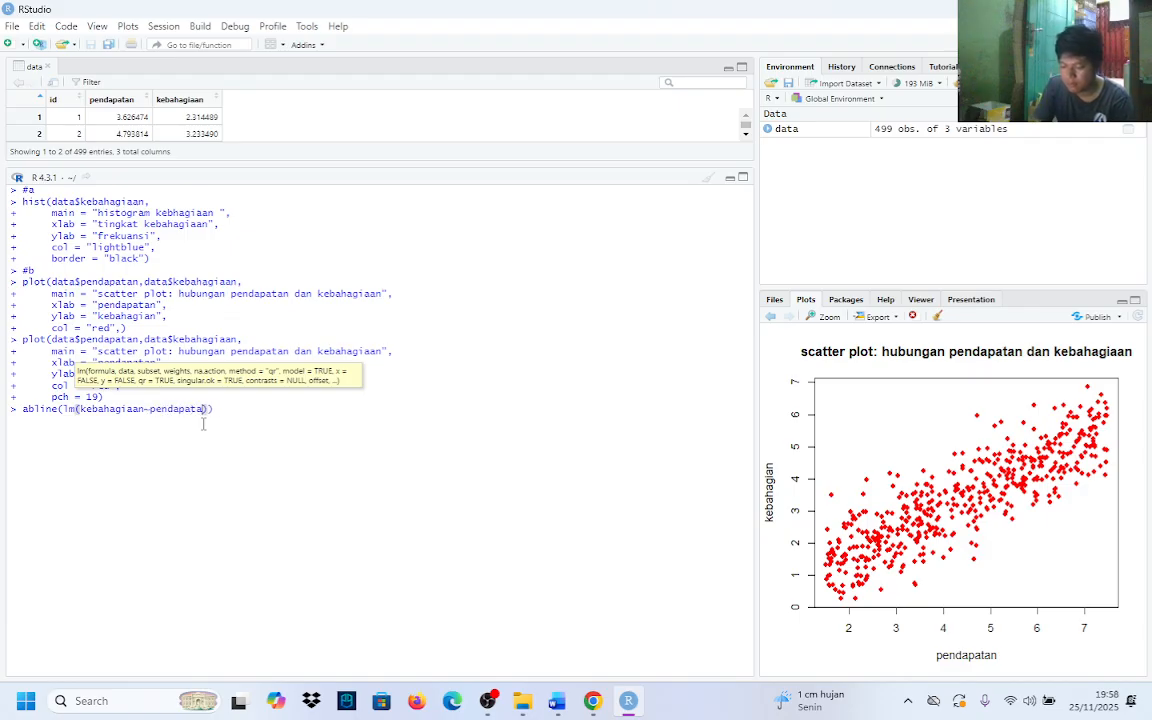
pyautogui.write('n')
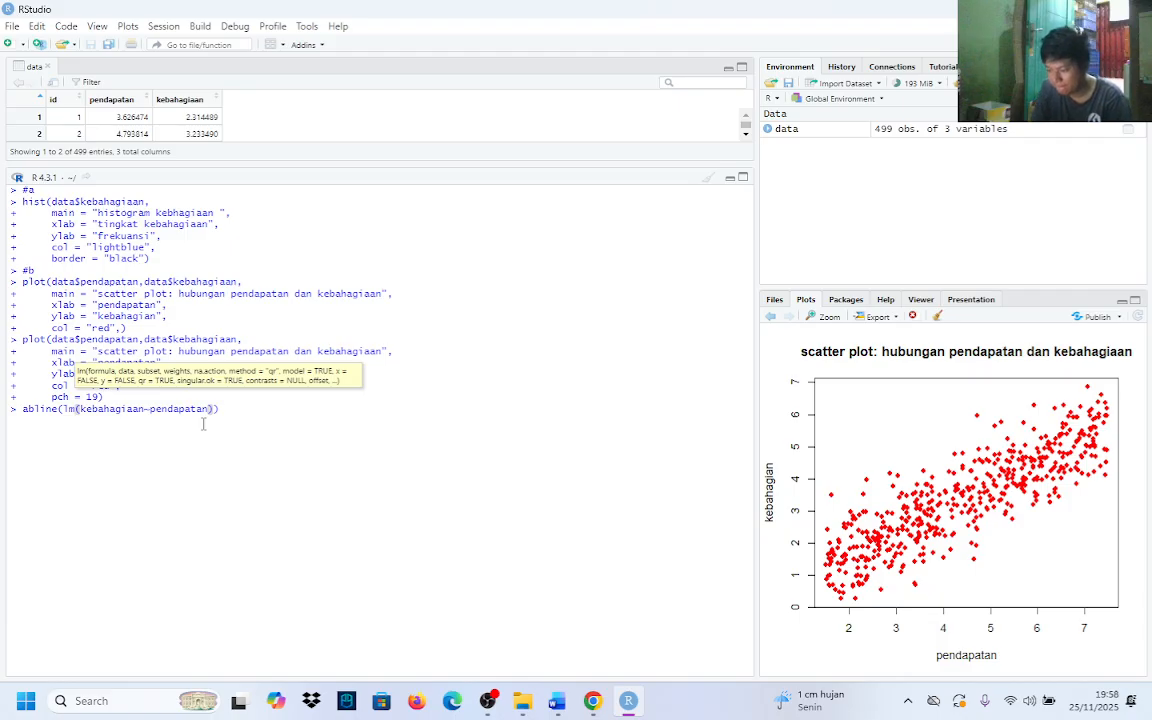
pyautogui.write(', data')
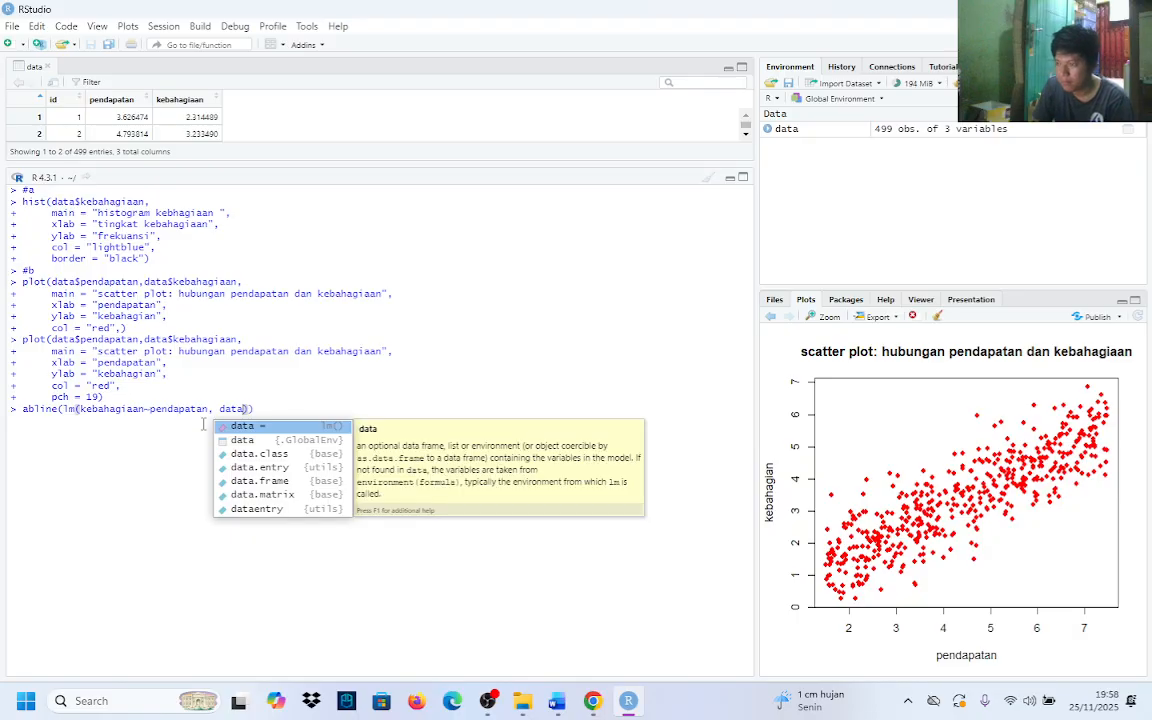
# Add data = data inside lm() and place a comma after its closing parenthesis for the next abline() argument
pyautogui.press('Return')
pyautogui.write('s')
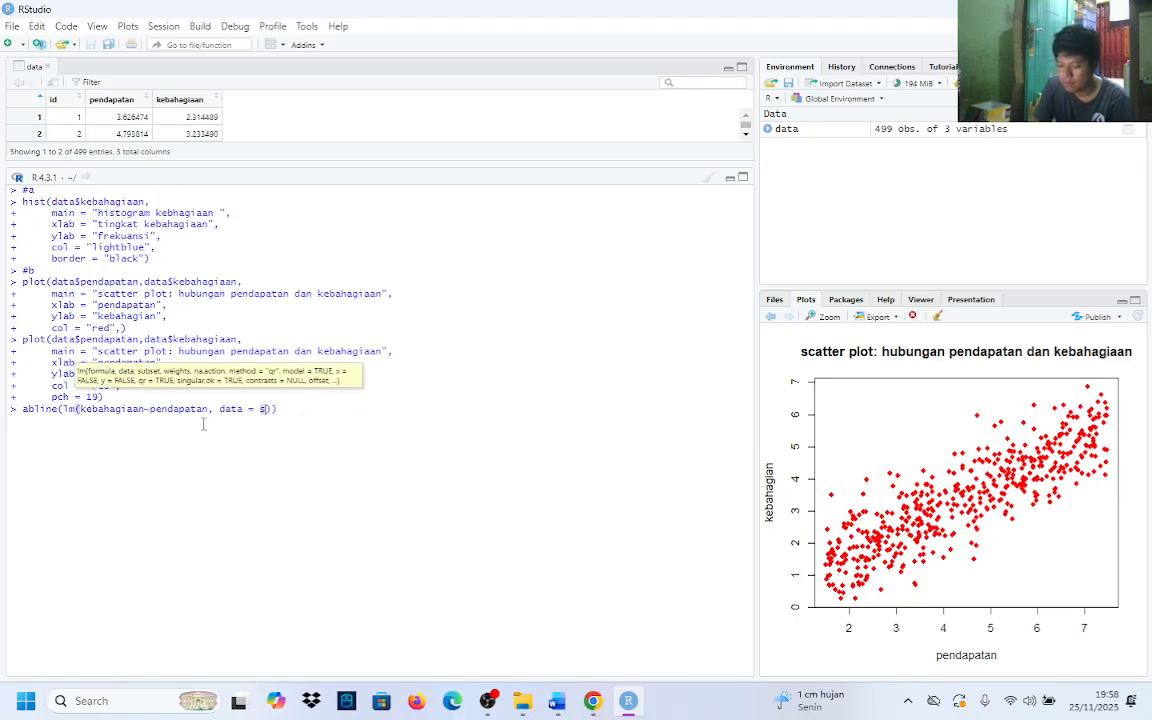
pyautogui.write('ata')
pyautogui.press('BackSpace')
pyautogui.press('BackSpace')
pyautogui.press('BackSpace')
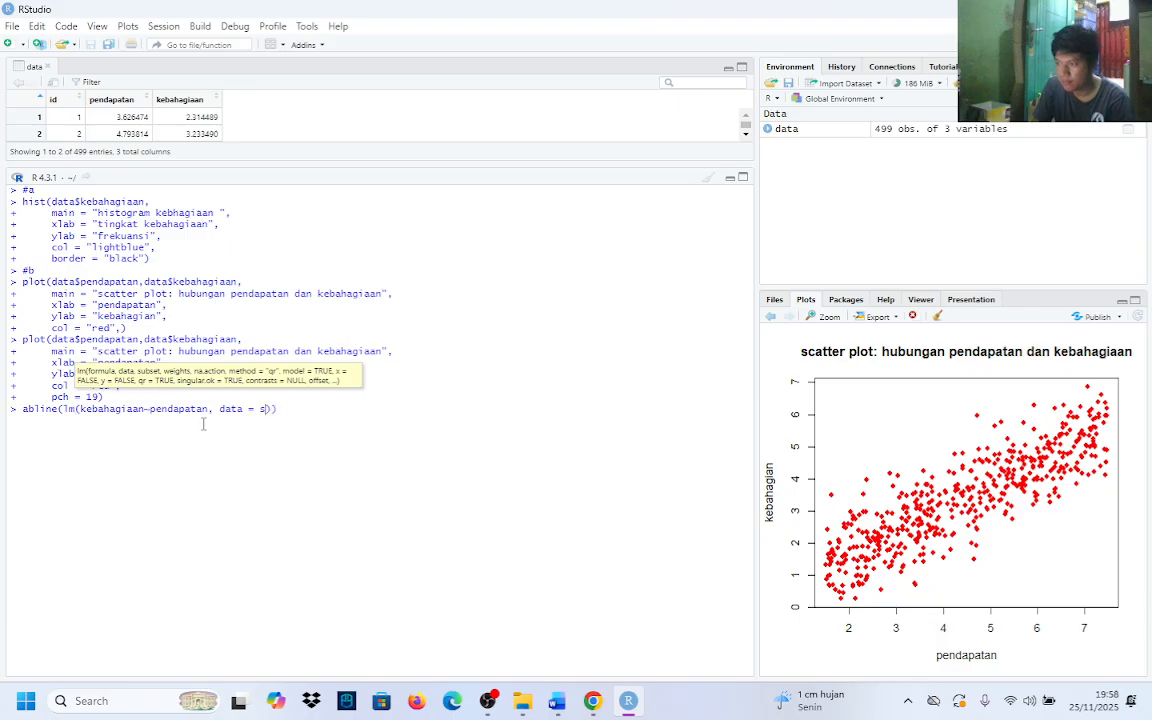
pyautogui.write('data,')
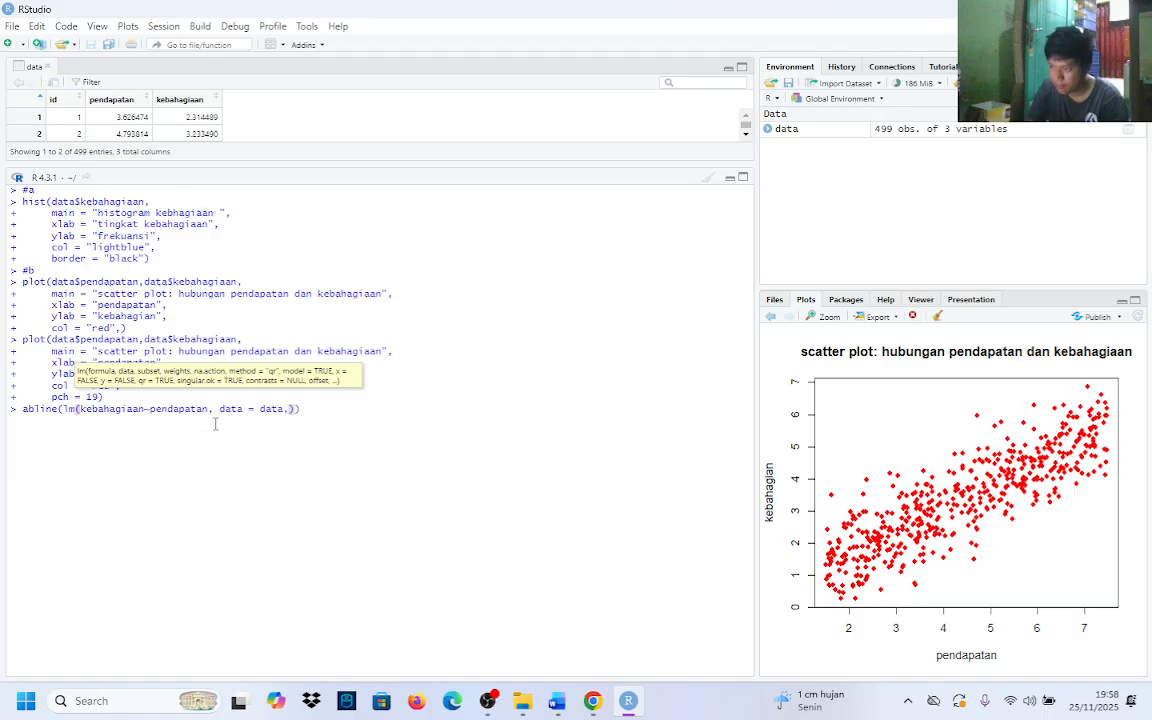
pyautogui.click(297, 408)
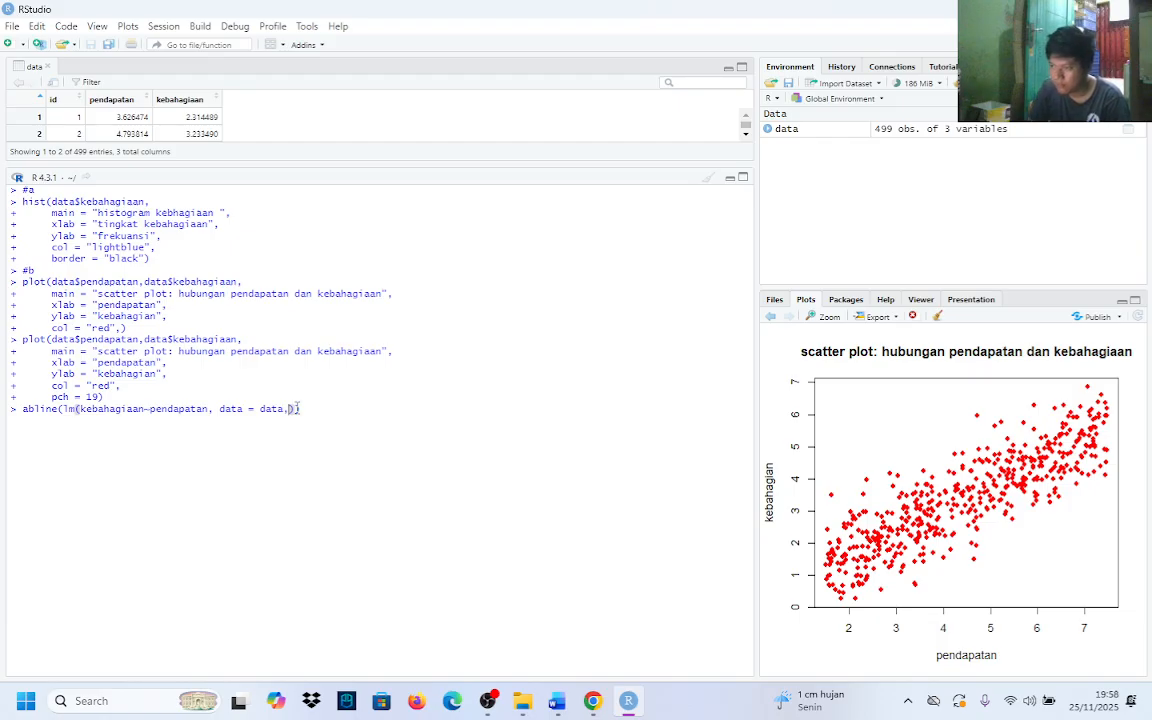
pyautogui.press('BackSpace')
pyautogui.press('Left')
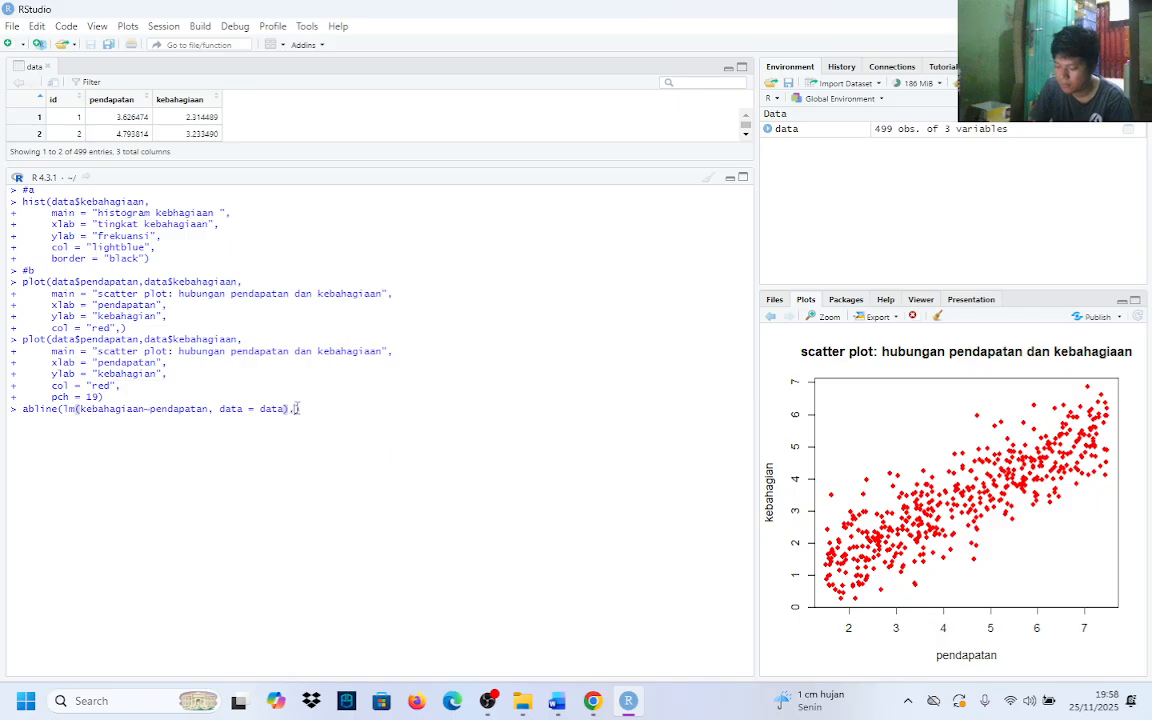
# Add a col argument set to "black" to the abline() call after the lm() term
pyautogui.write('col')
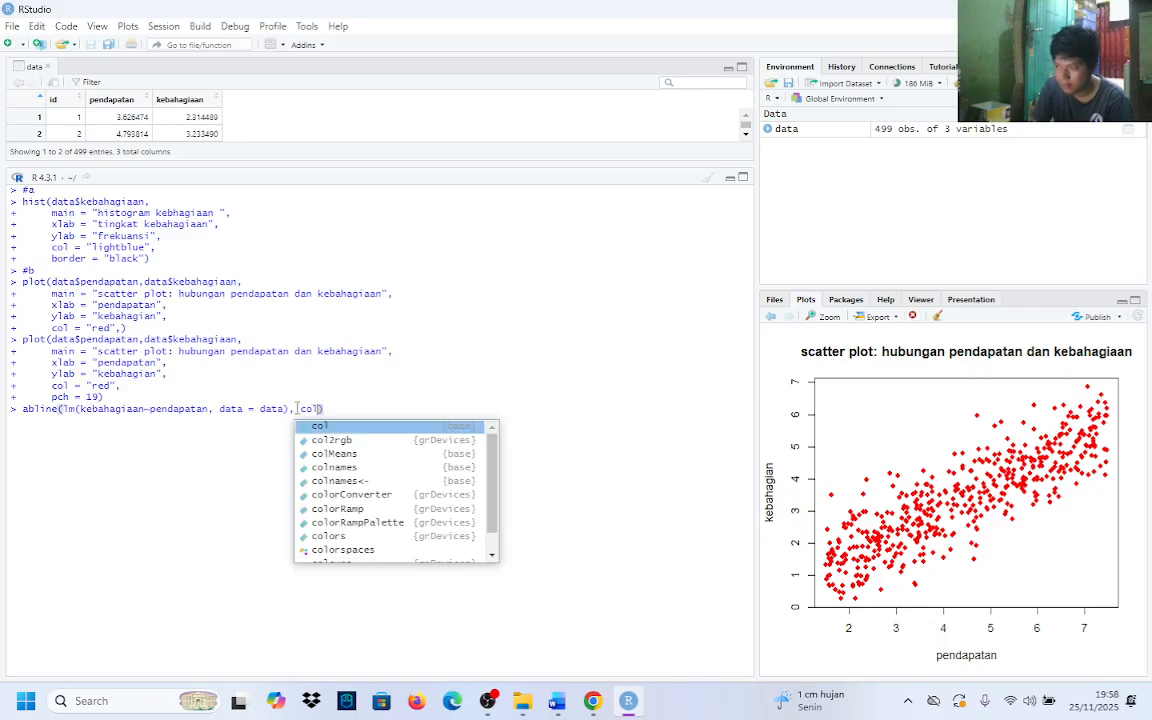
pyautogui.write(' =')
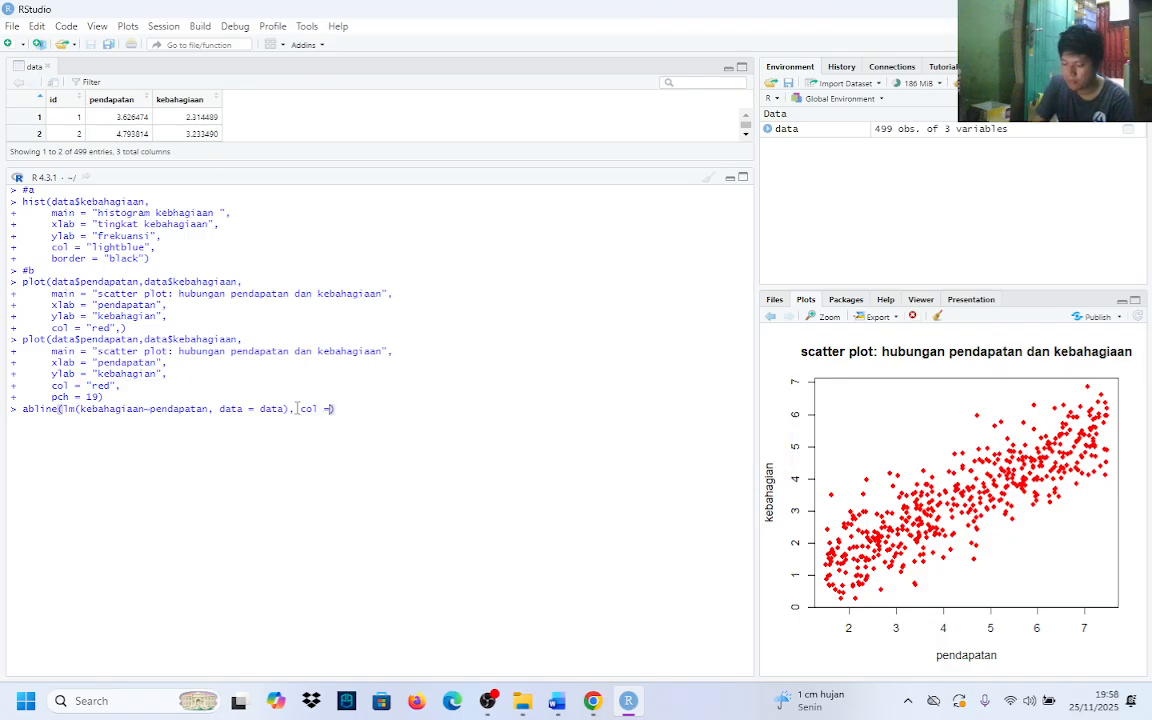
pyautogui.write(' "black')
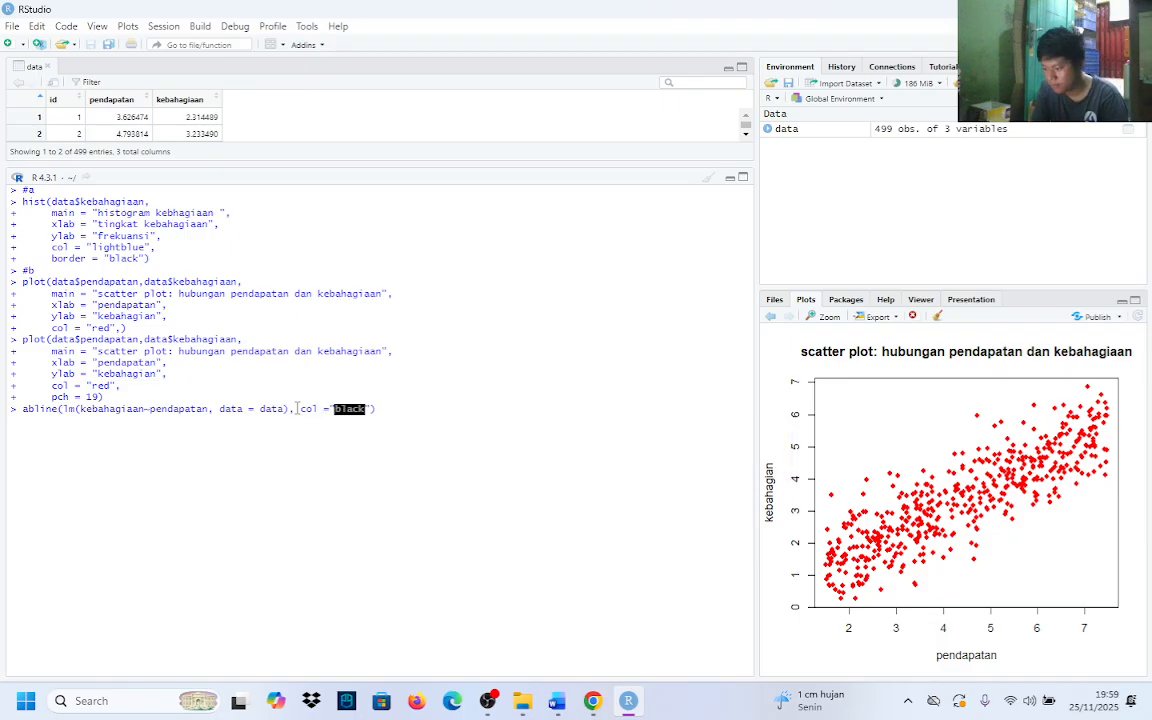
# Add lwd=2 after the col argument and try to run the abline() call
pyautogui.click(374, 408)
pyautogui.write(', lw')
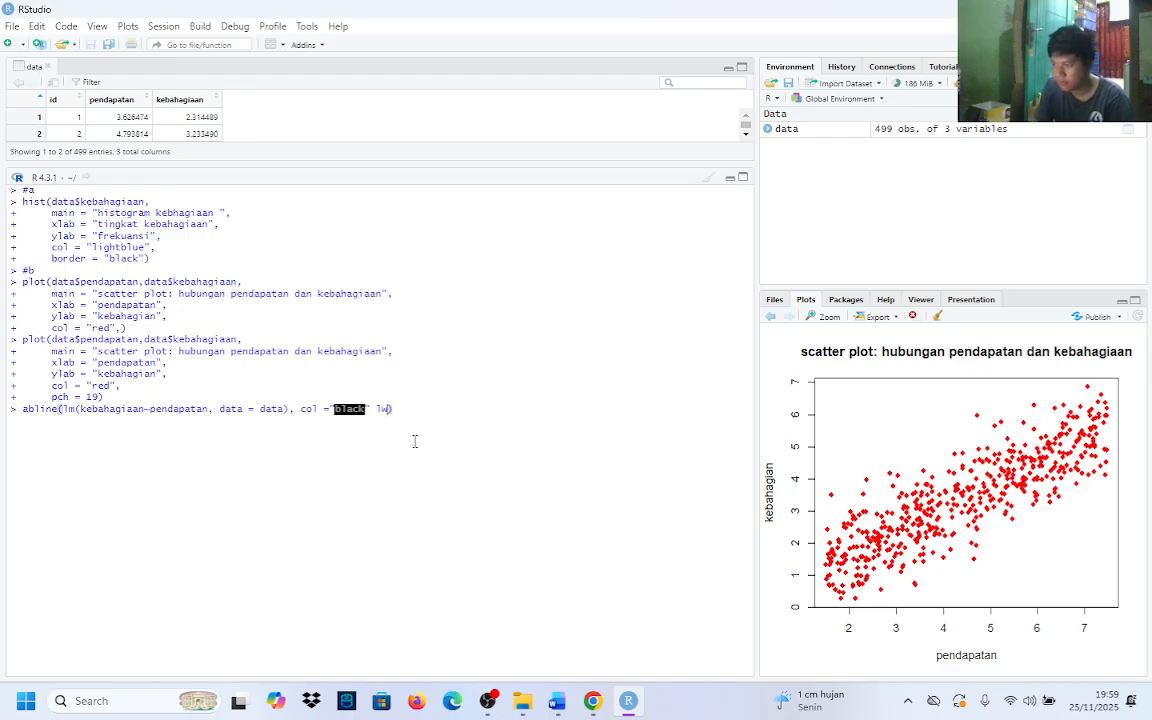
pyautogui.write('d')
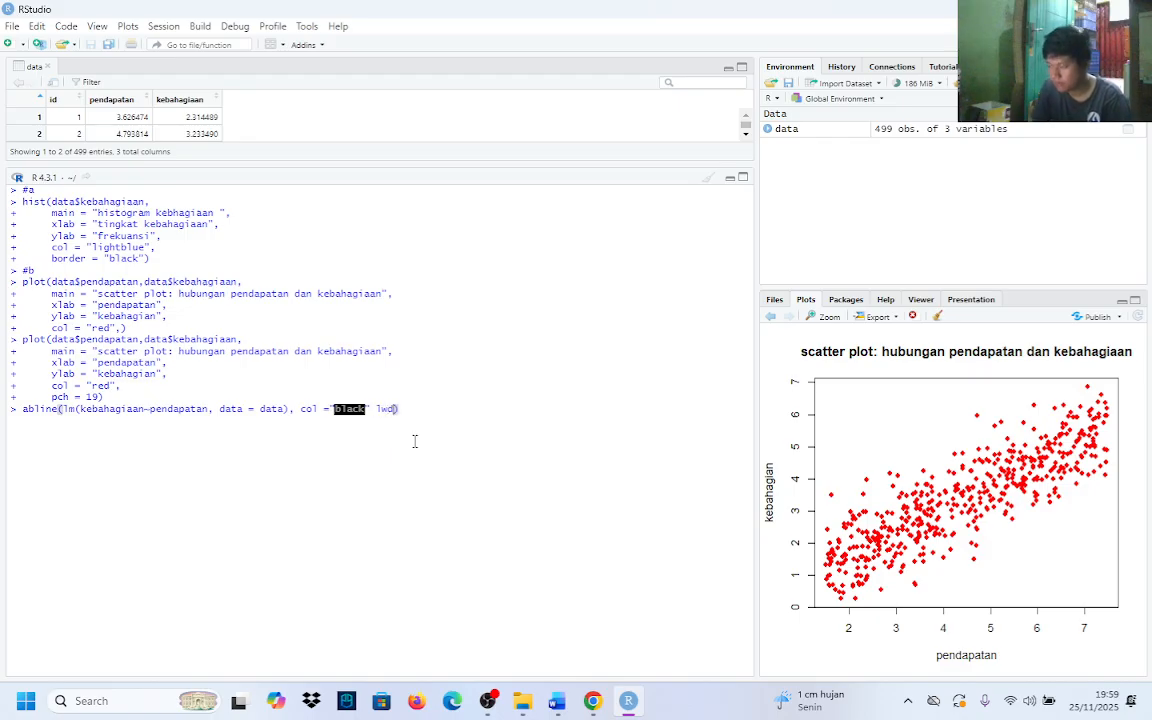
pyautogui.write('=2')
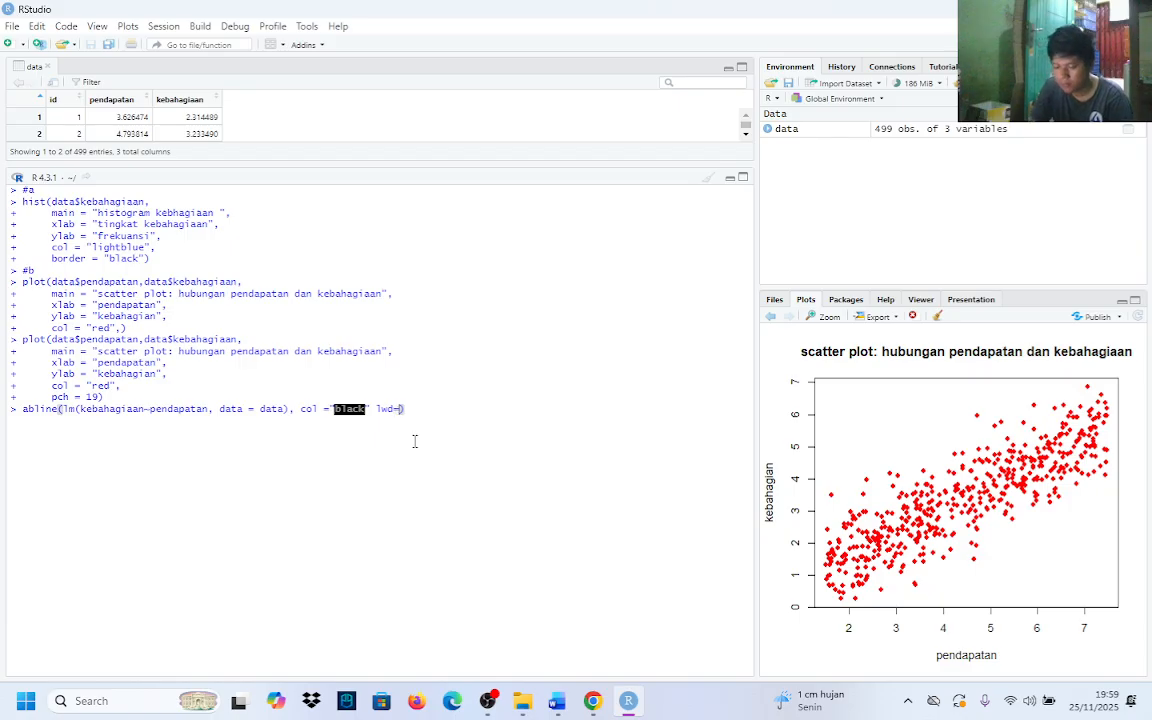
pyautogui.press('Right')
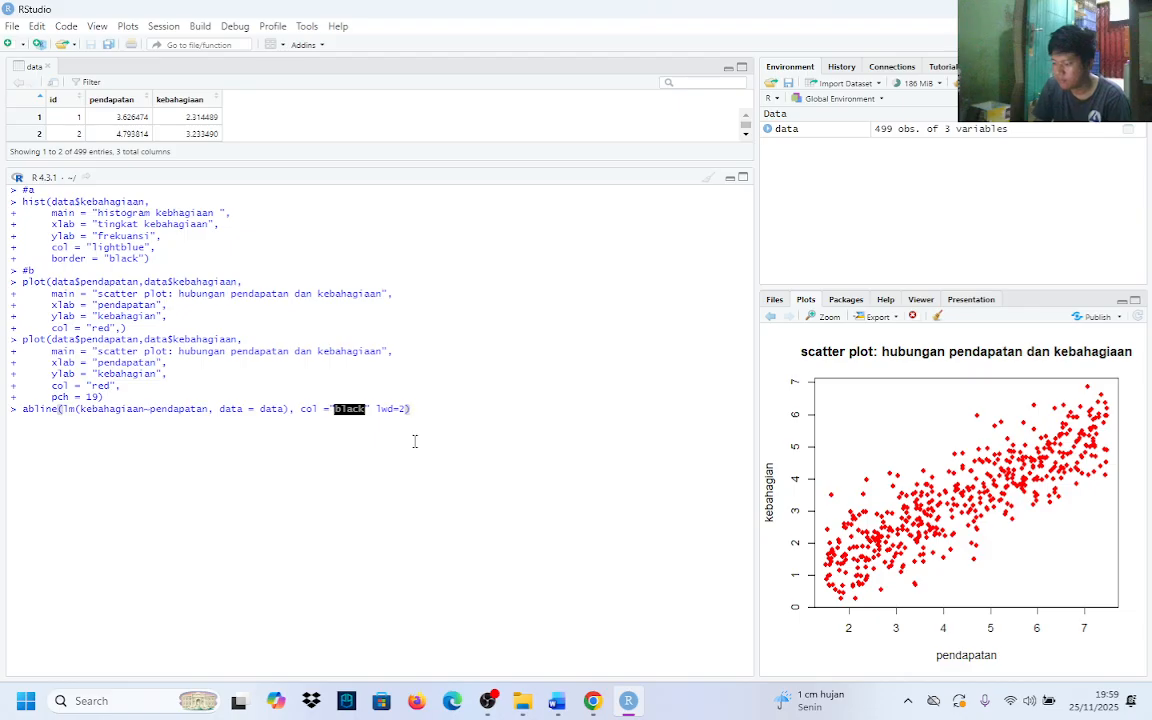
pyautogui.press('Return')
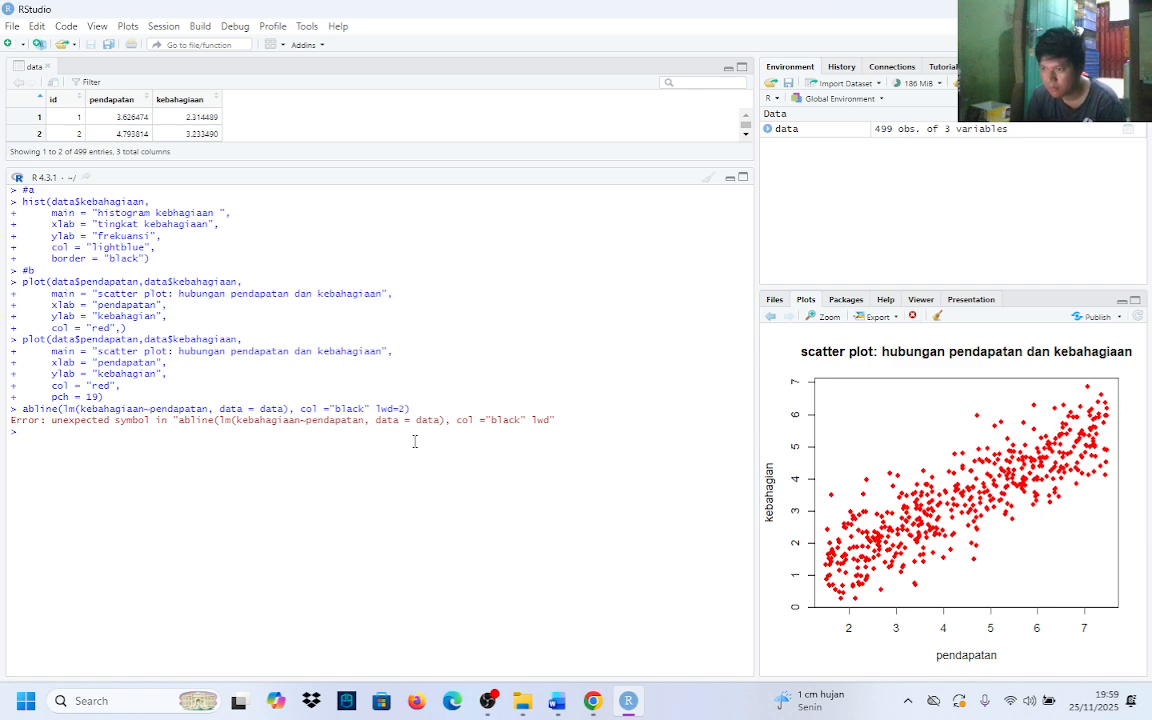
# Recall the previous scatter plot() call at the console and paste a copy of the abline() command on the line below it
pyautogui.press('Up')
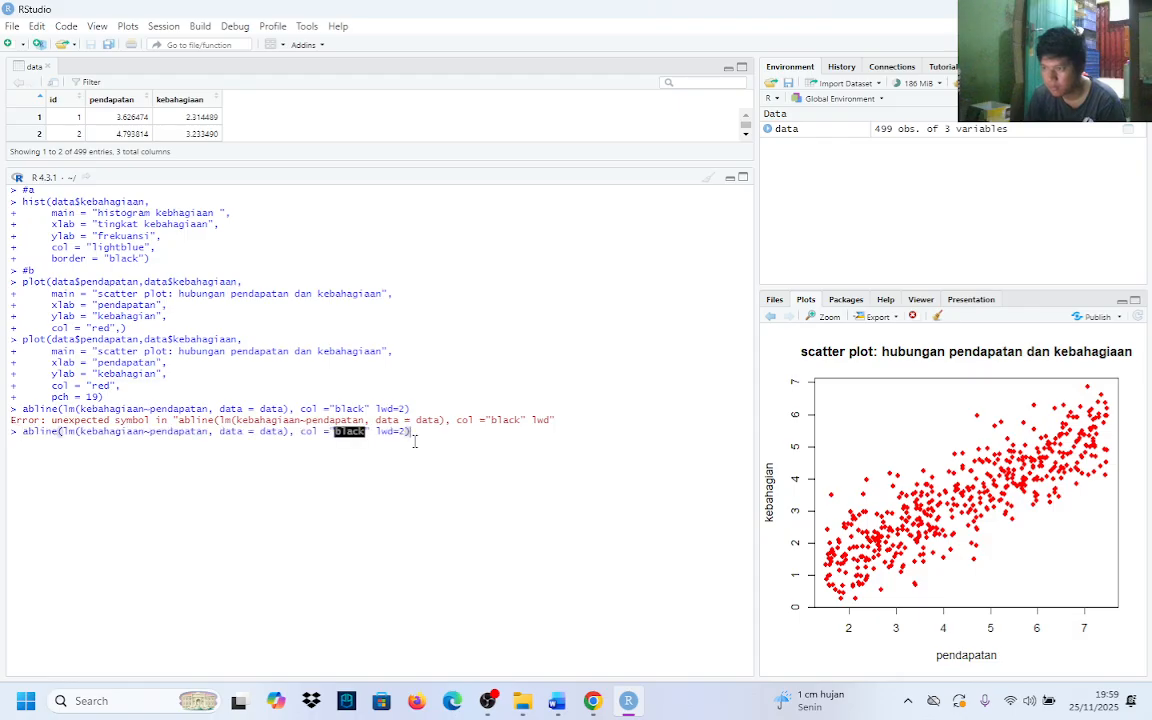
pyautogui.press('Up')
pyautogui.press('Down')
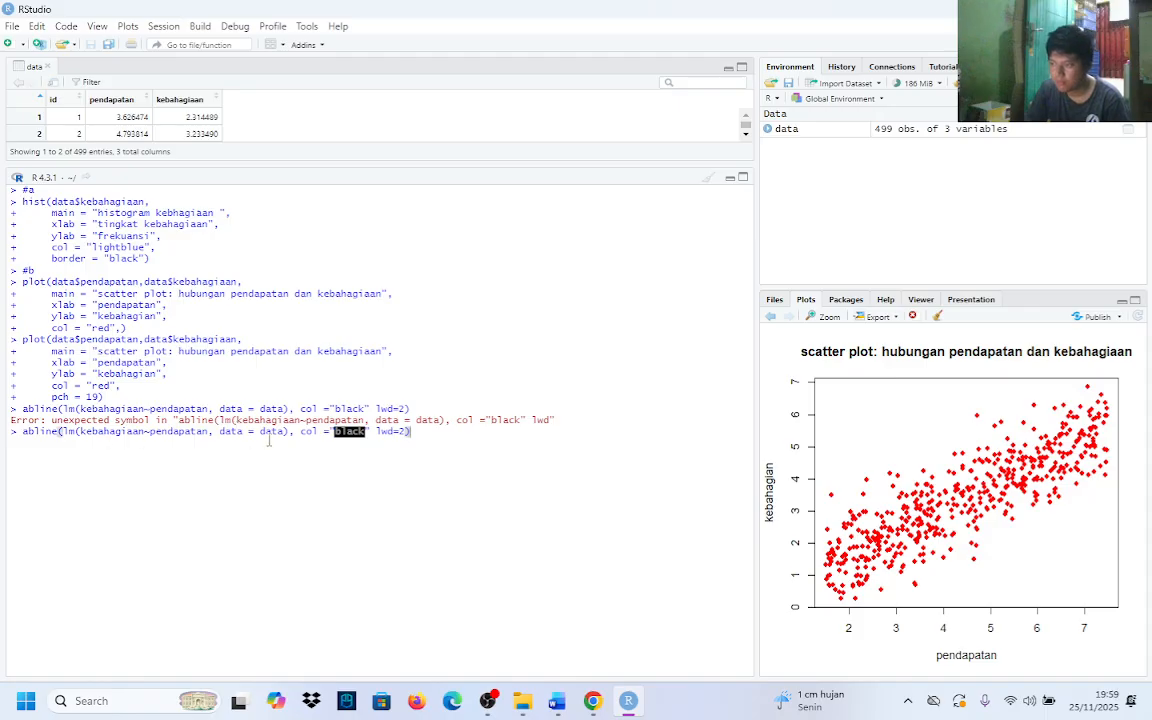
pyautogui.moveTo(418, 432); pyautogui.dragTo(4, 430)
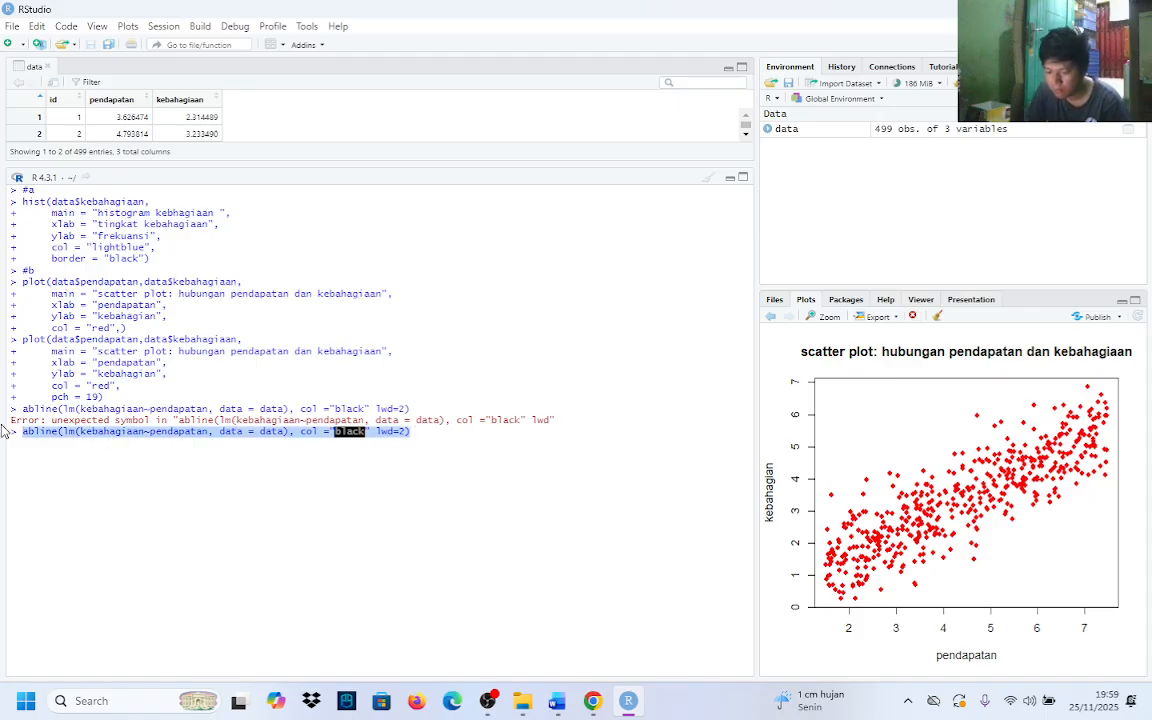
pyautogui.click(413, 434)
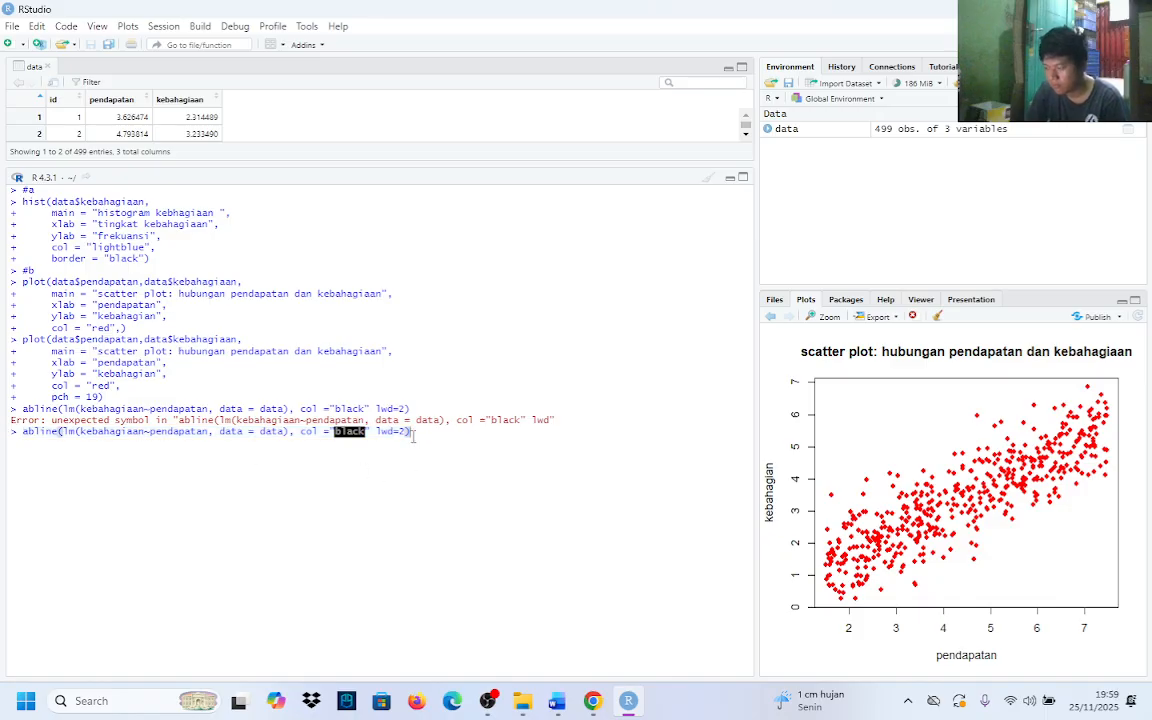
pyautogui.press('Up')
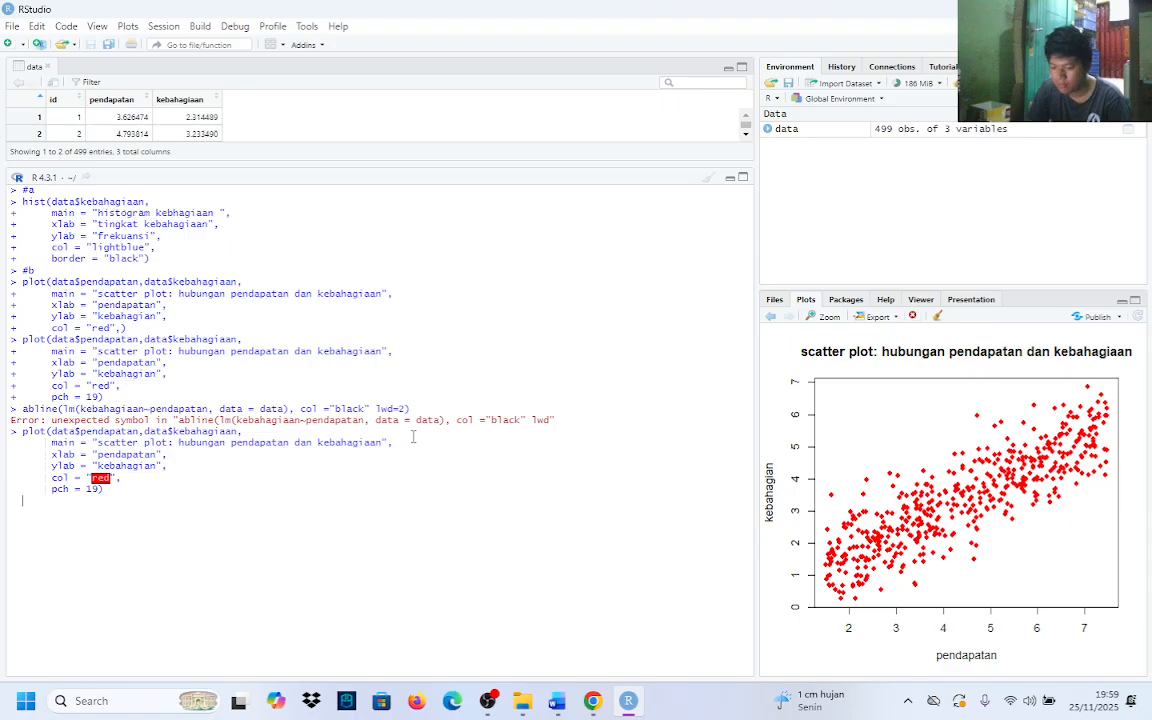
pyautogui.write('abline(lm(kebahagiaan~pendapatan, data = data), col ="black" lwd=2)')
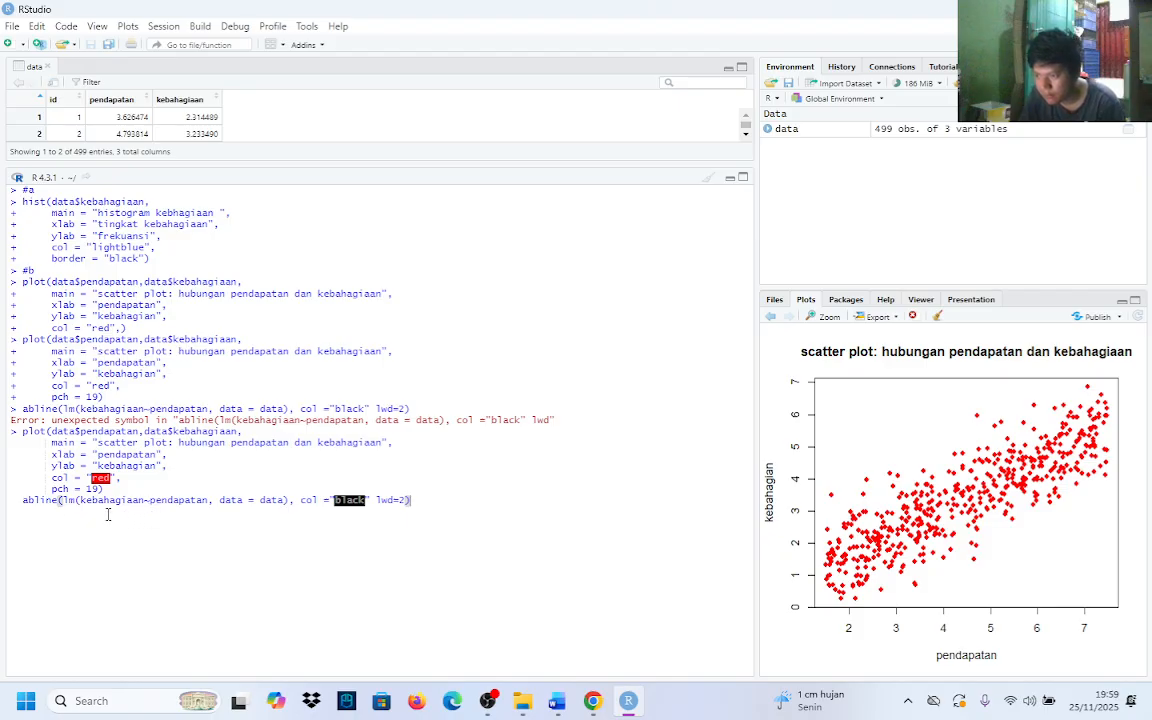
# Insert a comma between col ="black" and lwd=2 in the abline() line and run both commands
pyautogui.click(372, 503)
pyautogui.write(',')
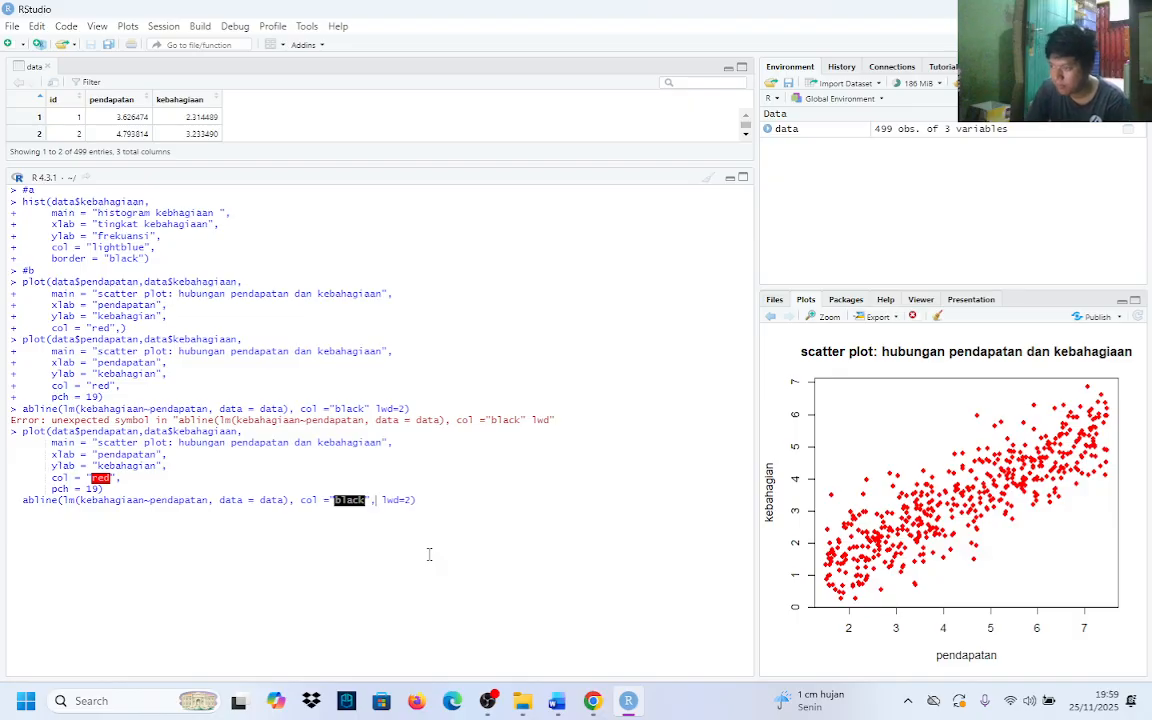
pyautogui.press('Return')
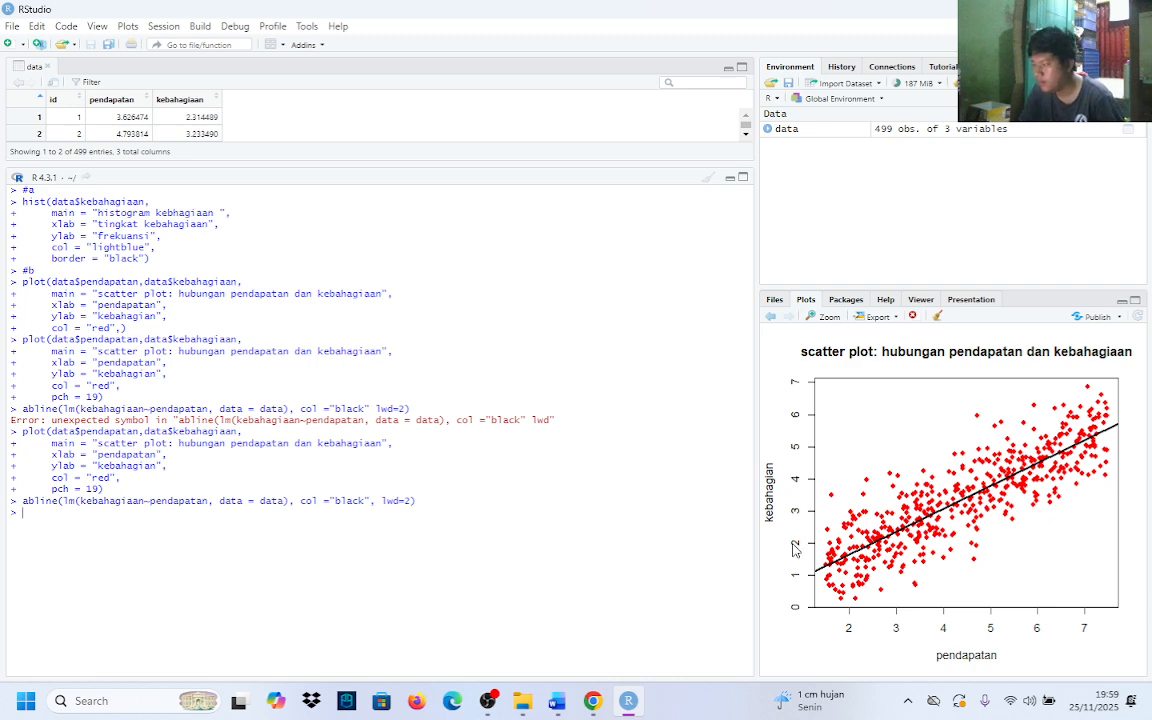
# Switch to Word to read the assignment tasks, then return to RStudio and review the executed abline() line
pyautogui.click(556, 706)
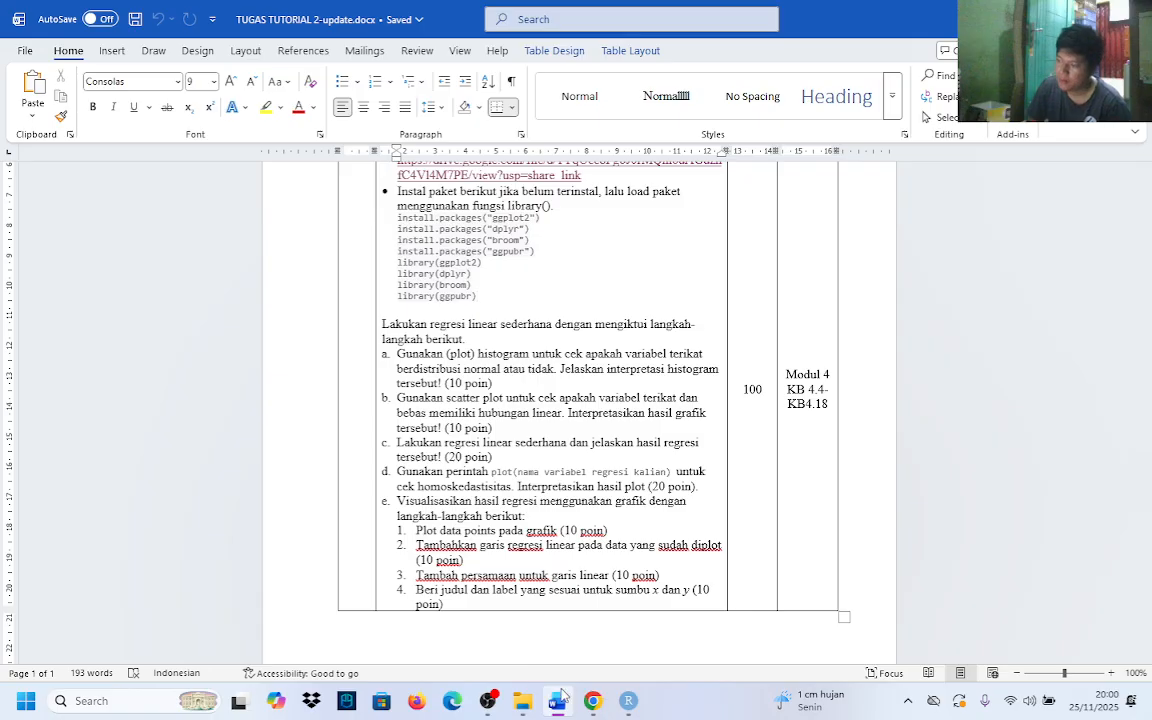
pyautogui.click(628, 702)
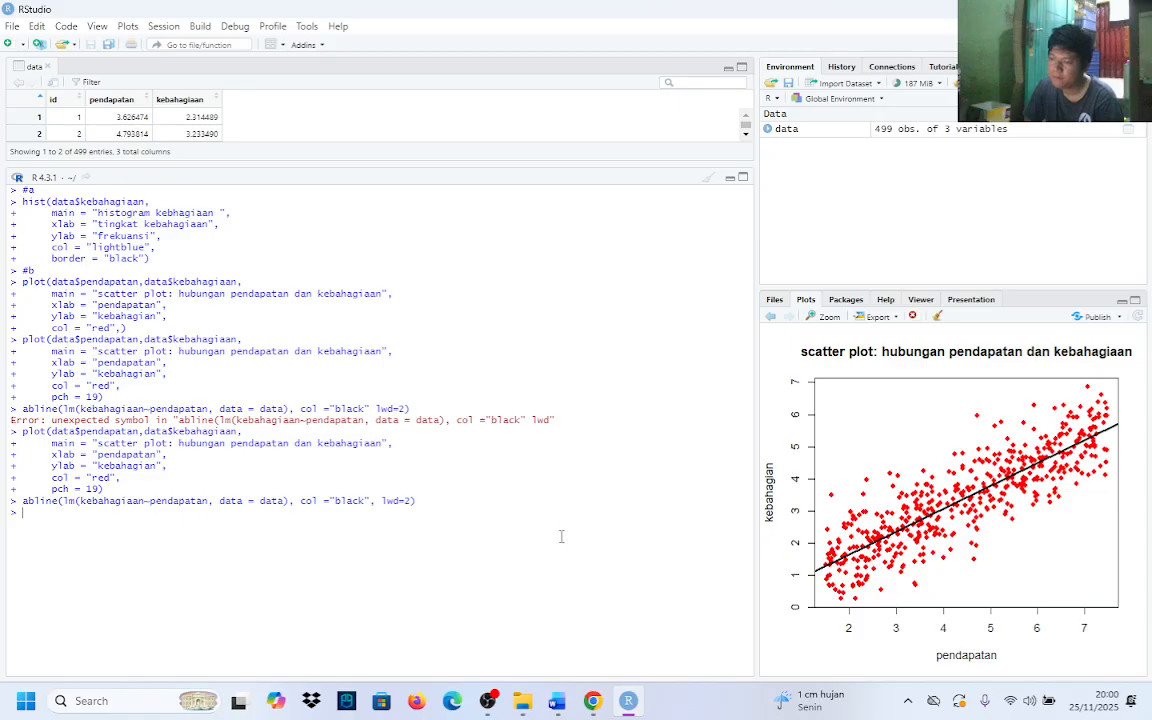
pyautogui.moveTo(28, 500); pyautogui.dragTo(448, 496)
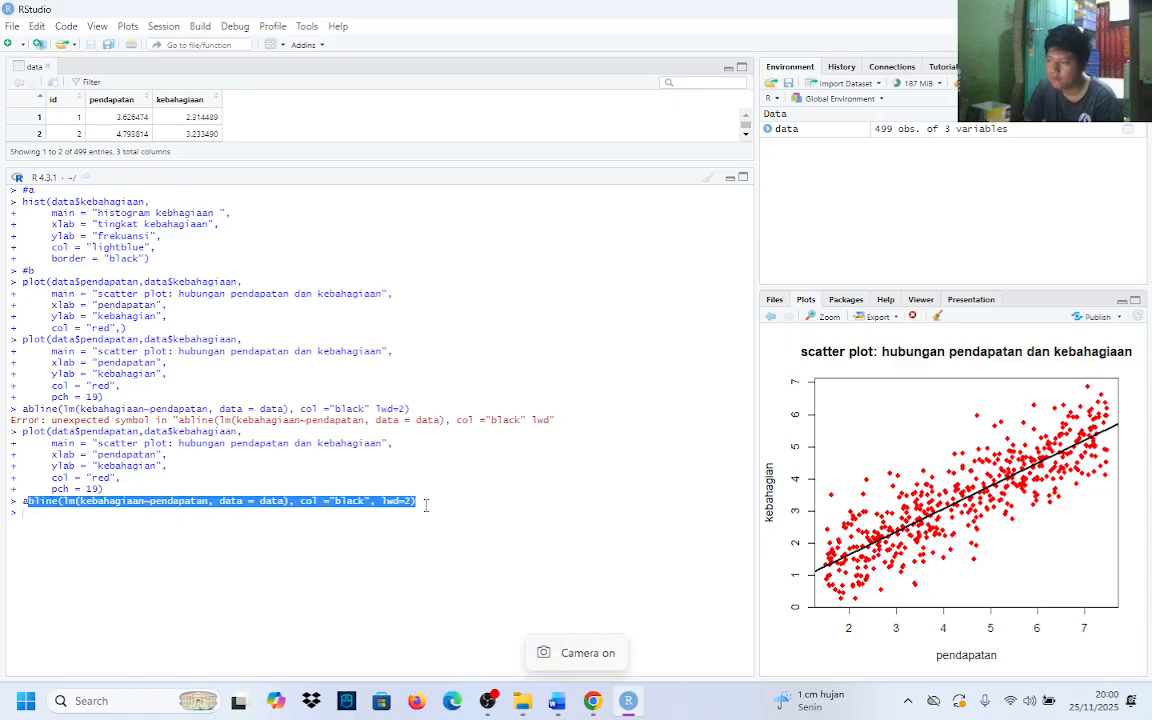
pyautogui.click(31, 496)
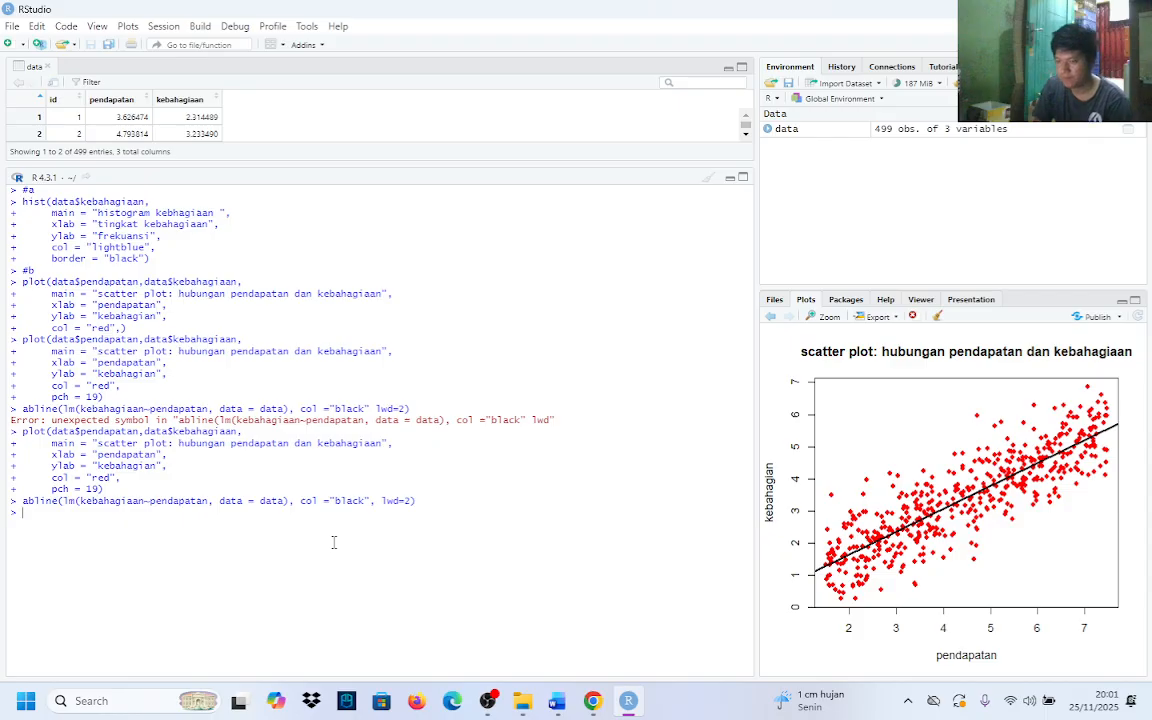
# Enter the comment #c at the console and check task c in the Word assignment before returning to RStudio
pyautogui.write('#c')
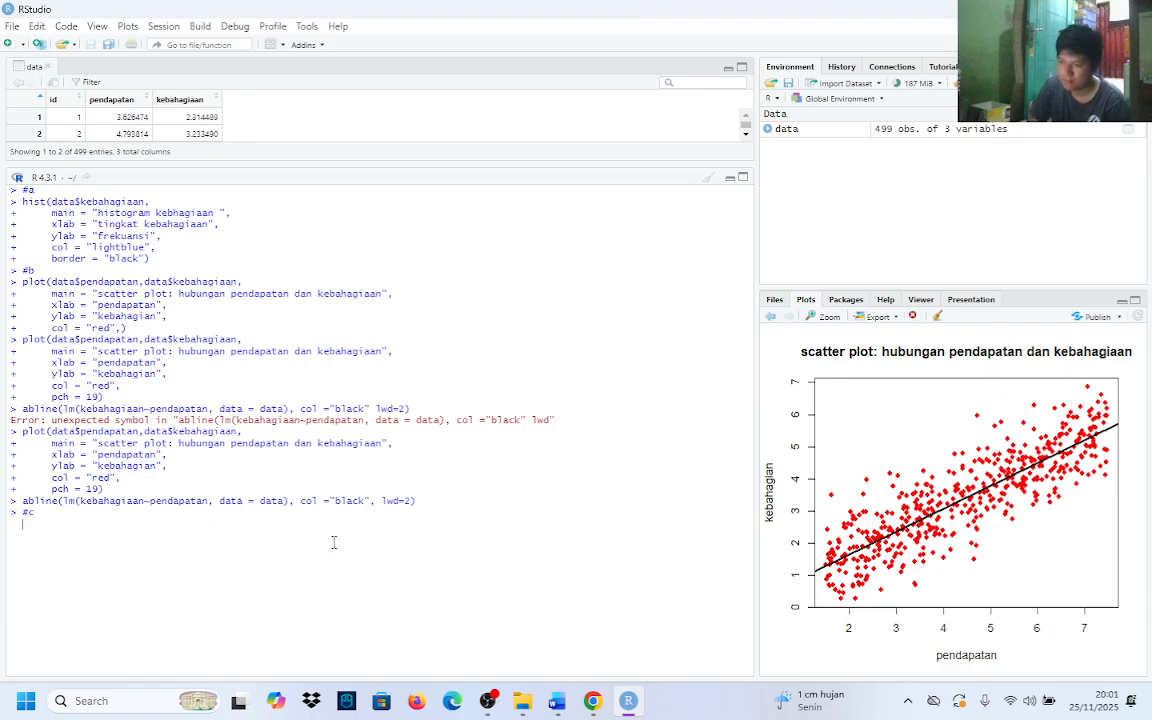
pyautogui.click(174, 512)
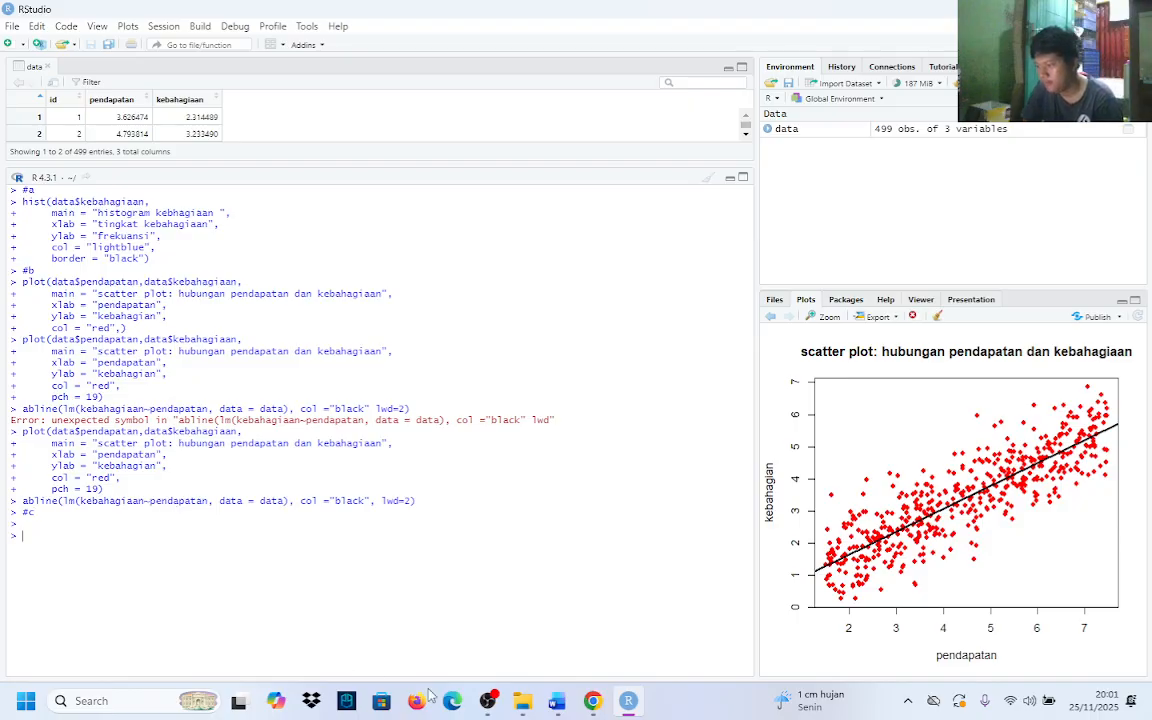
pyautogui.click(554, 700)
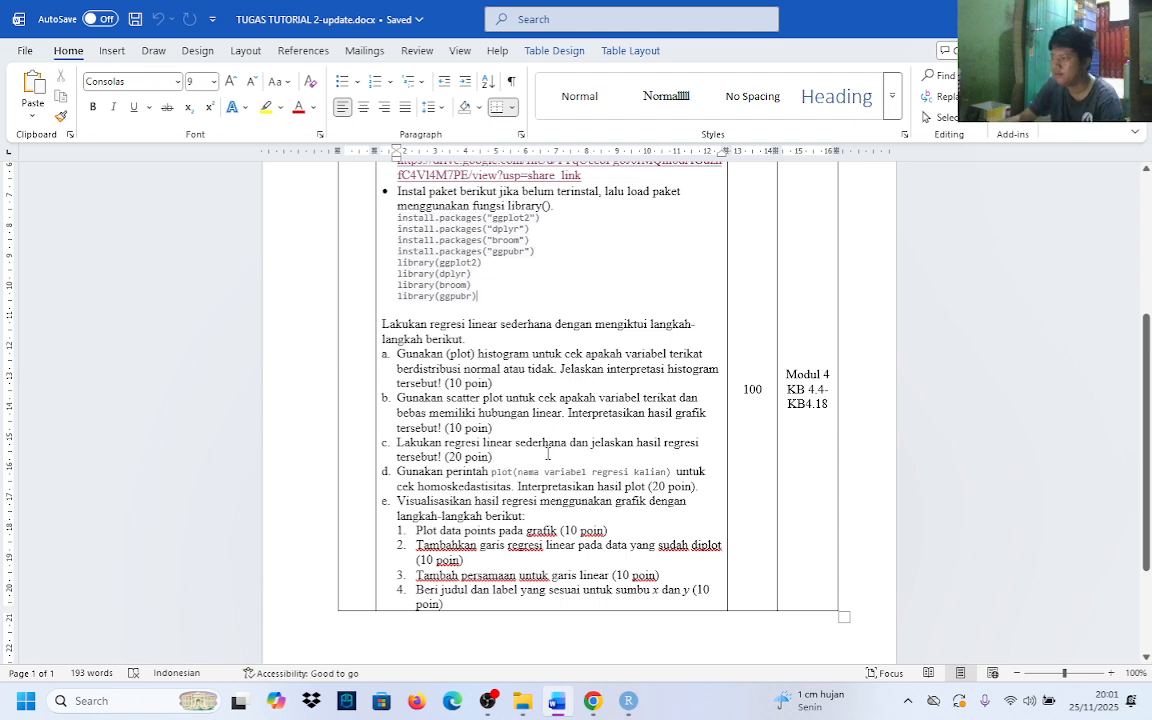
pyautogui.click(636, 702)
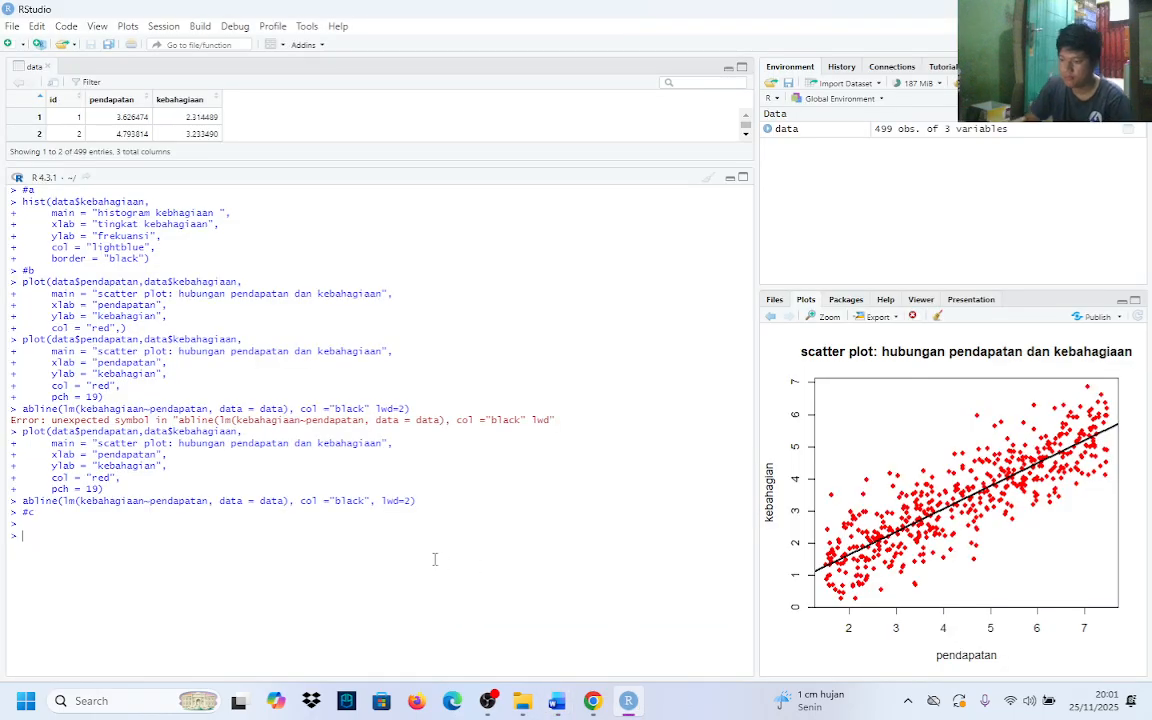
# Start assigning to model an lm() call with the formula kebahagiaan~pendapatan
pyautogui.write('model')
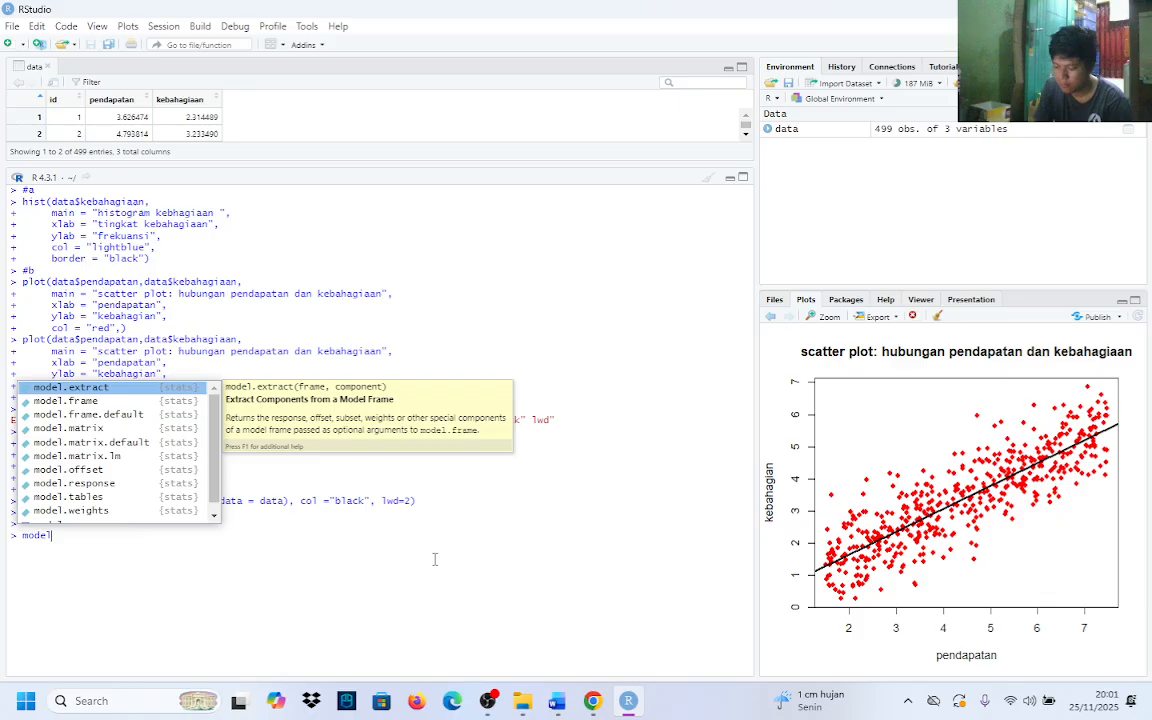
pyautogui.write('<')
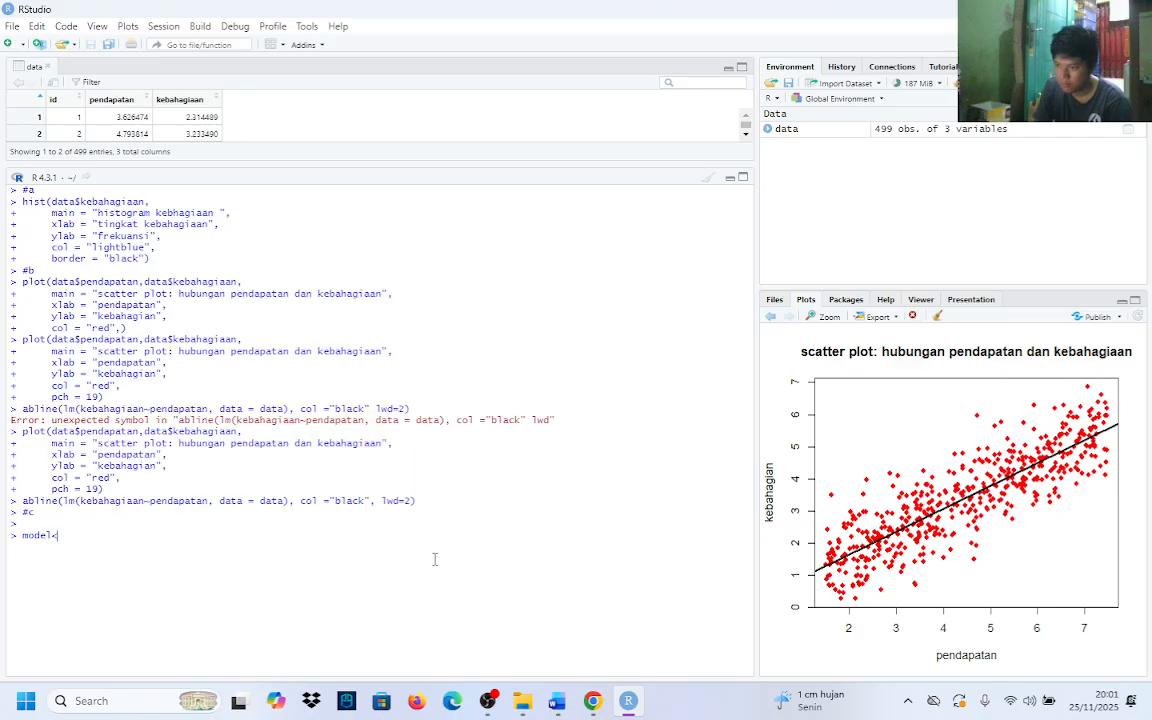
pyautogui.write('-')
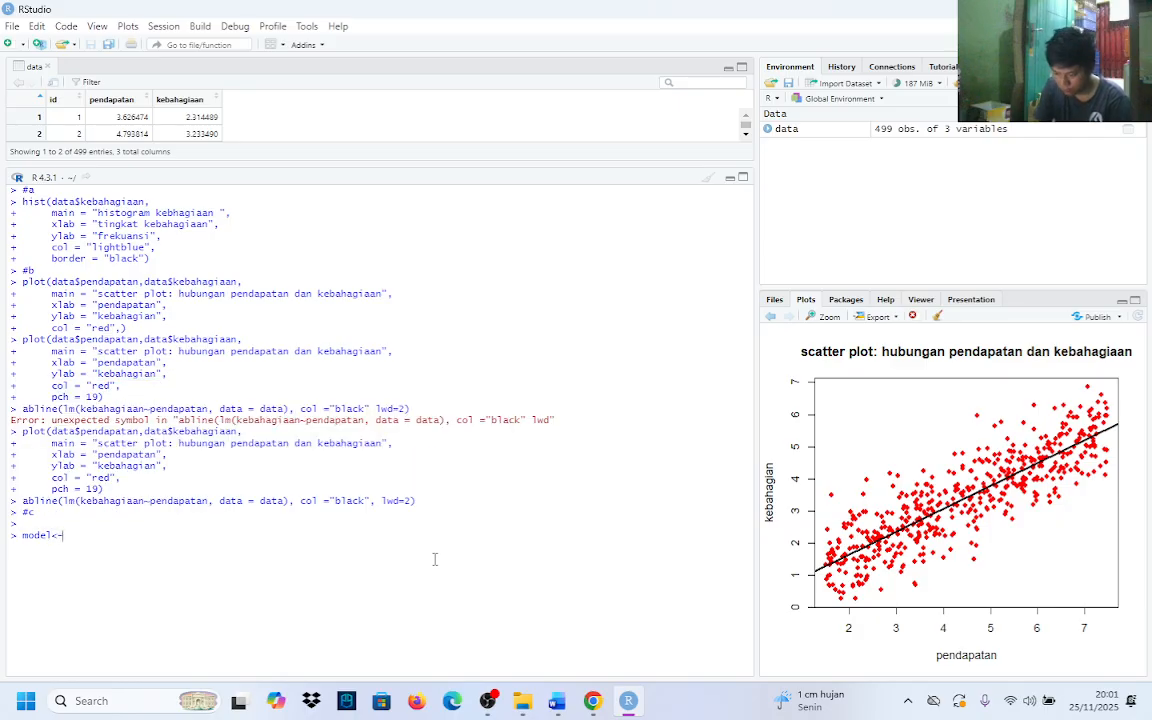
pyautogui.write('lm(')
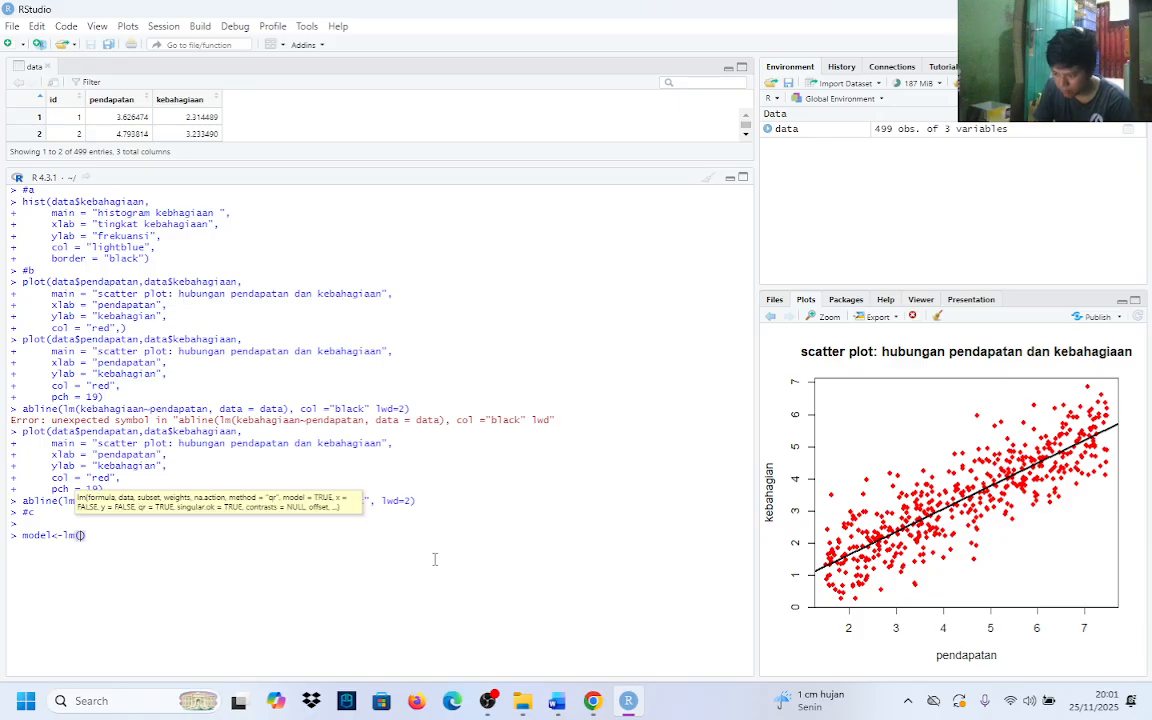
pyautogui.write('keba')
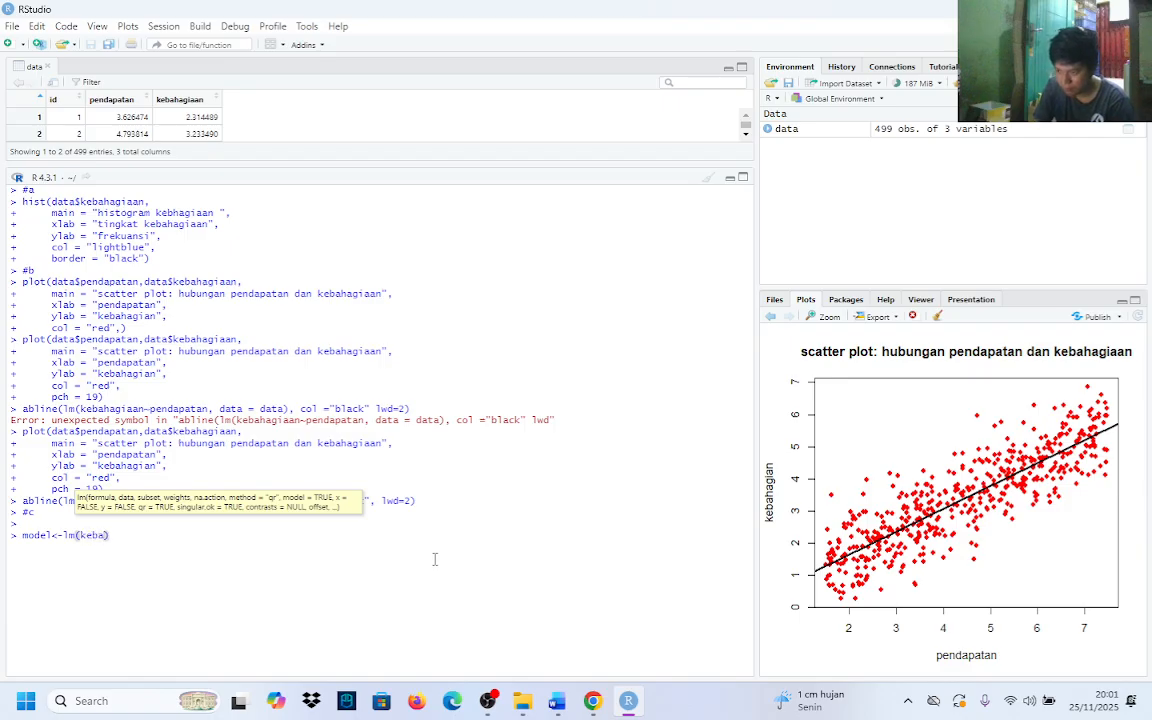
pyautogui.write('hagiaan')
pyautogui.write('~pen')
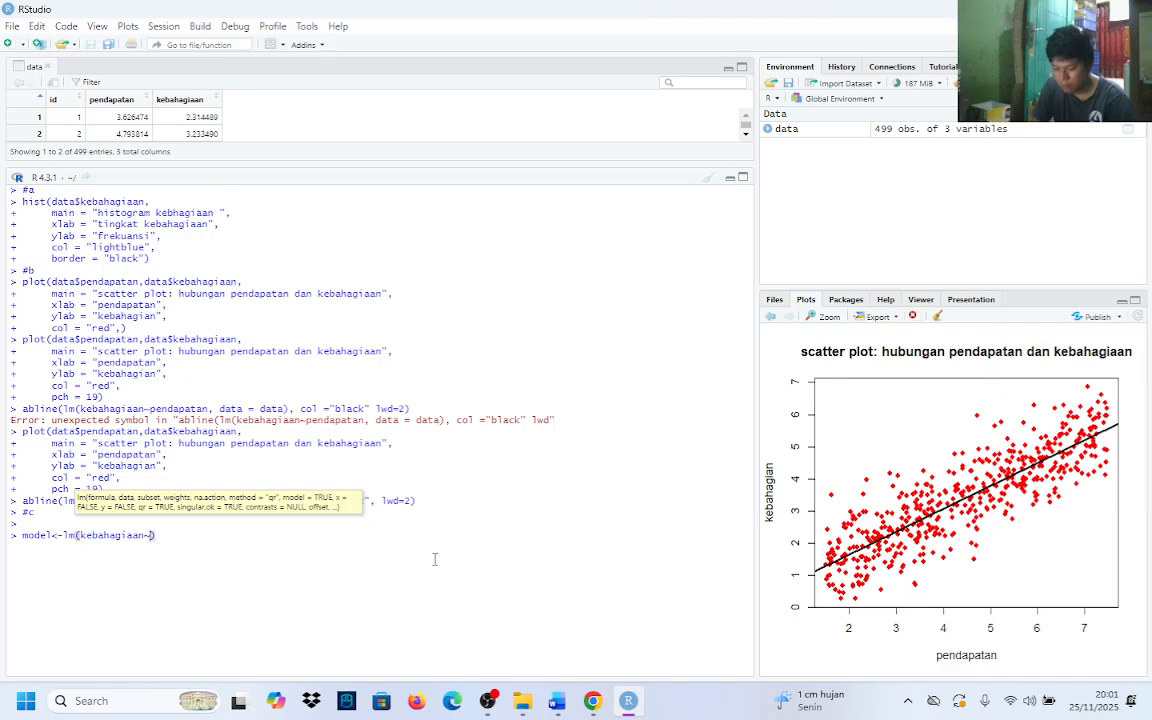
pyautogui.write('dapatan')
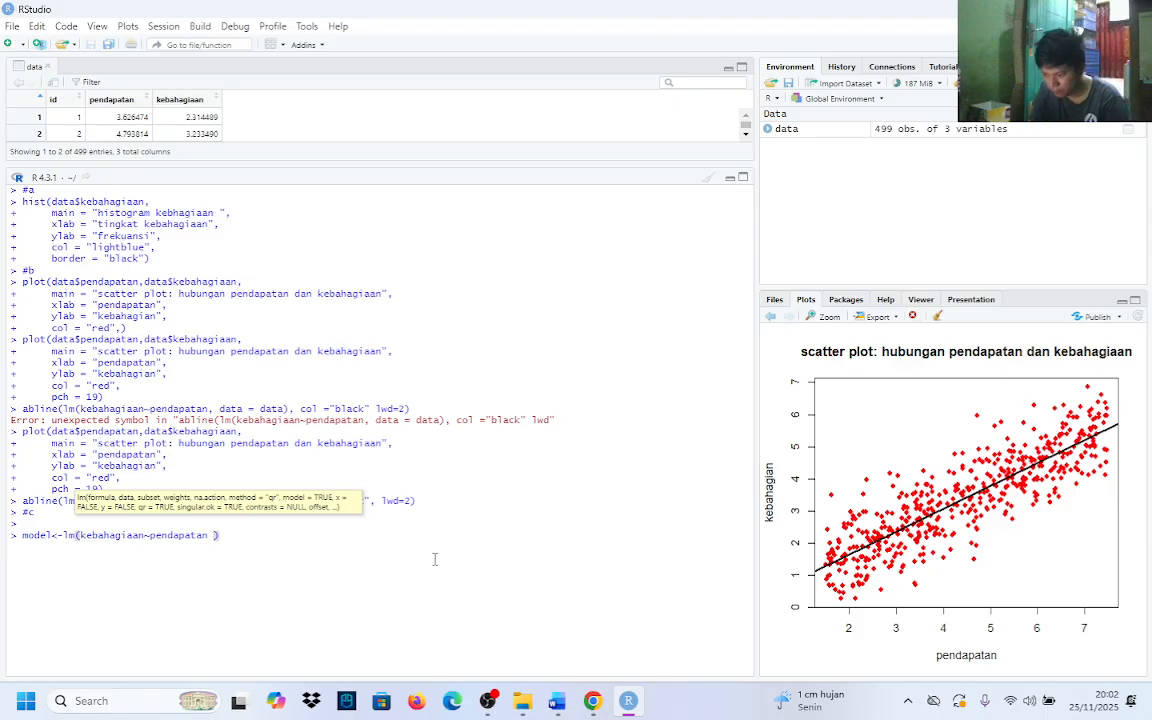
# Add data = data as the second lm() argument and begin a new line below without running the command
pyautogui.press('BackSpace')
pyautogui.write(',')
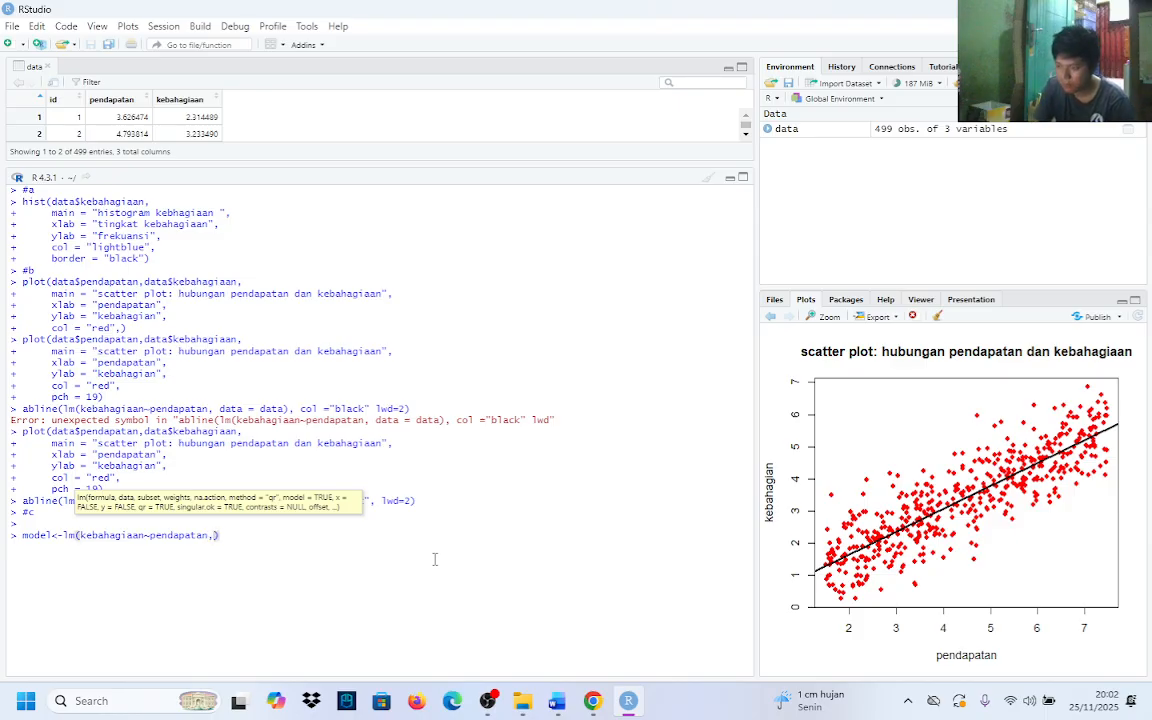
pyautogui.write('data = data')
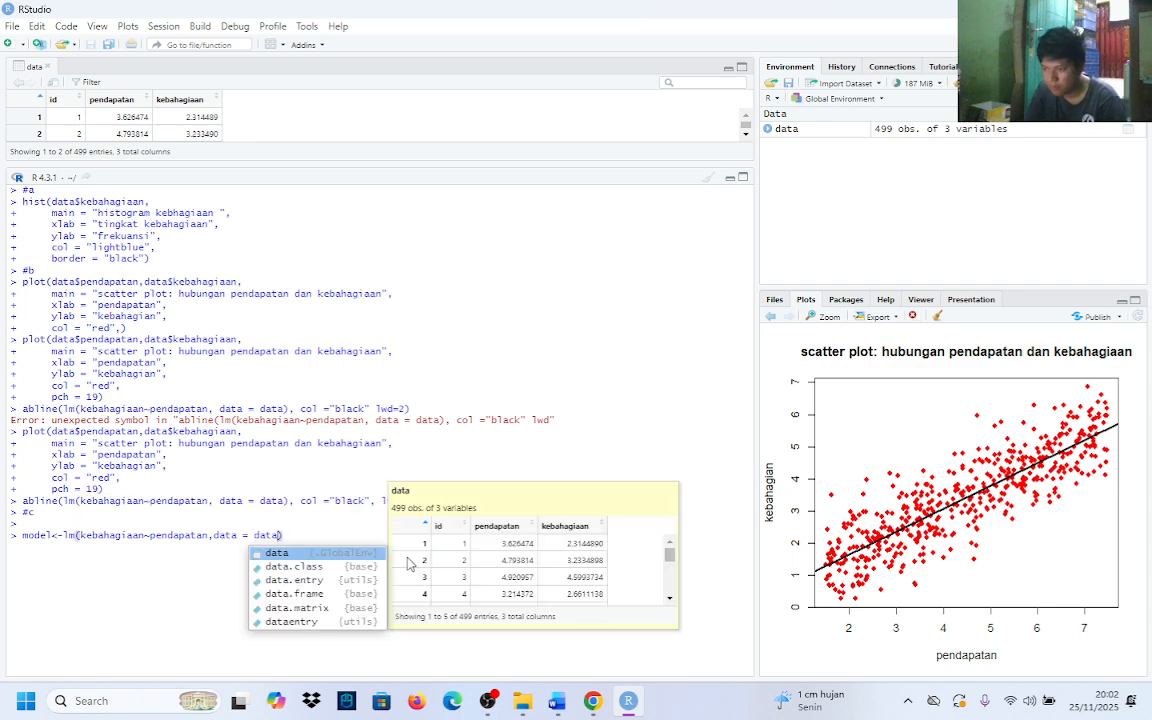
pyautogui.click(304, 540)
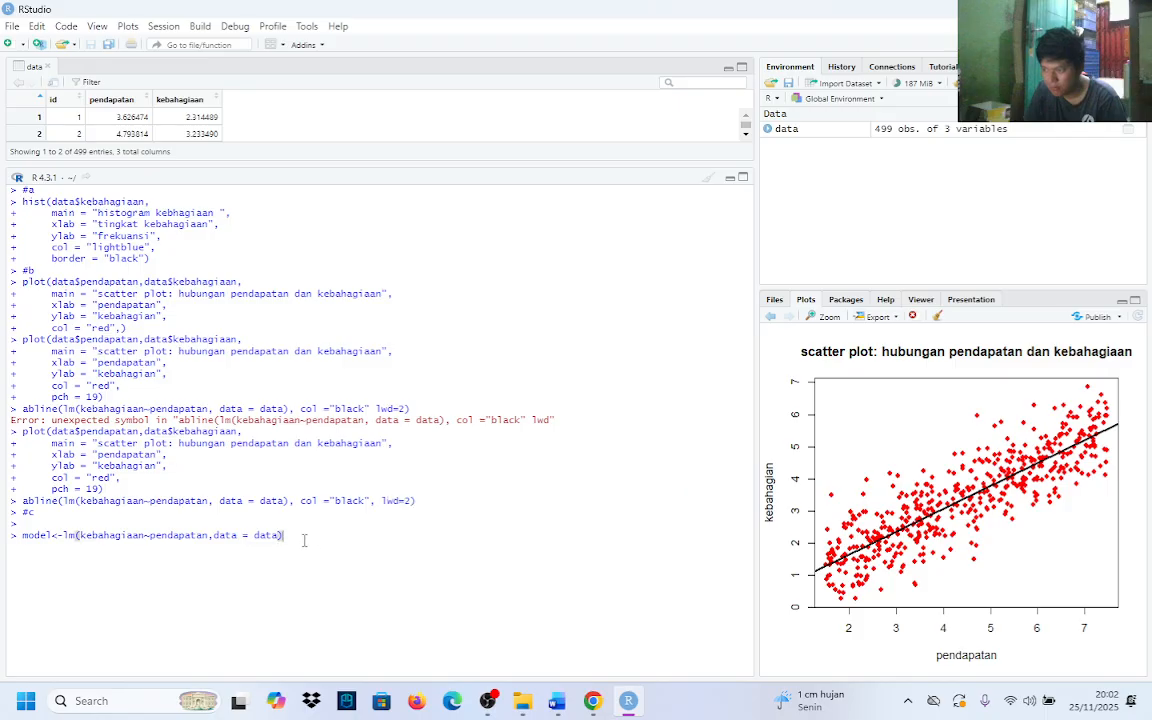
pyautogui.press('Return')
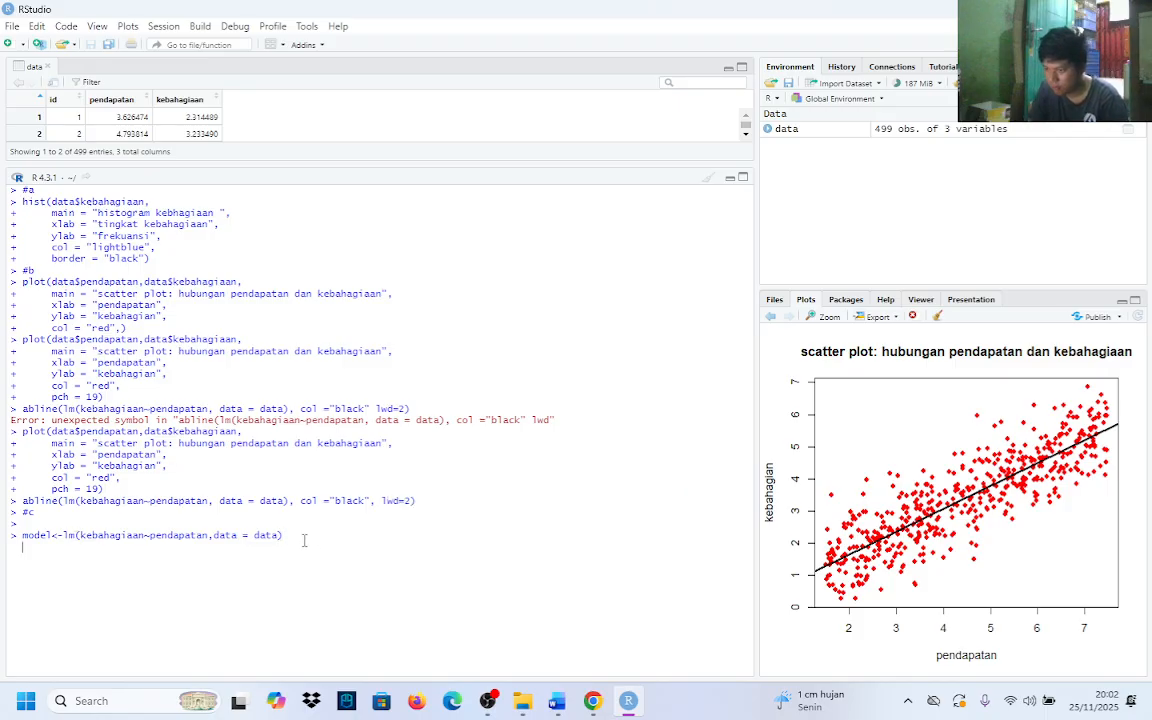
# Start an assignment to a variable named summary_model on the line below the lm() call
pyautogui.write('summ')
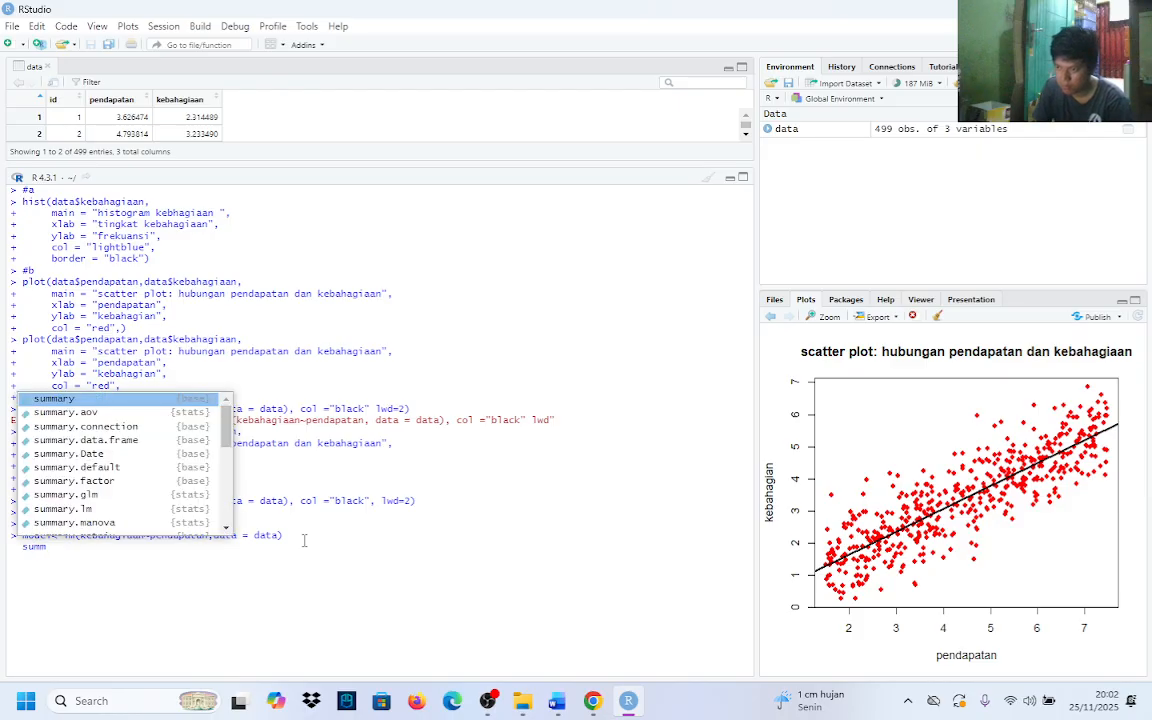
pyautogui.press('Tab')
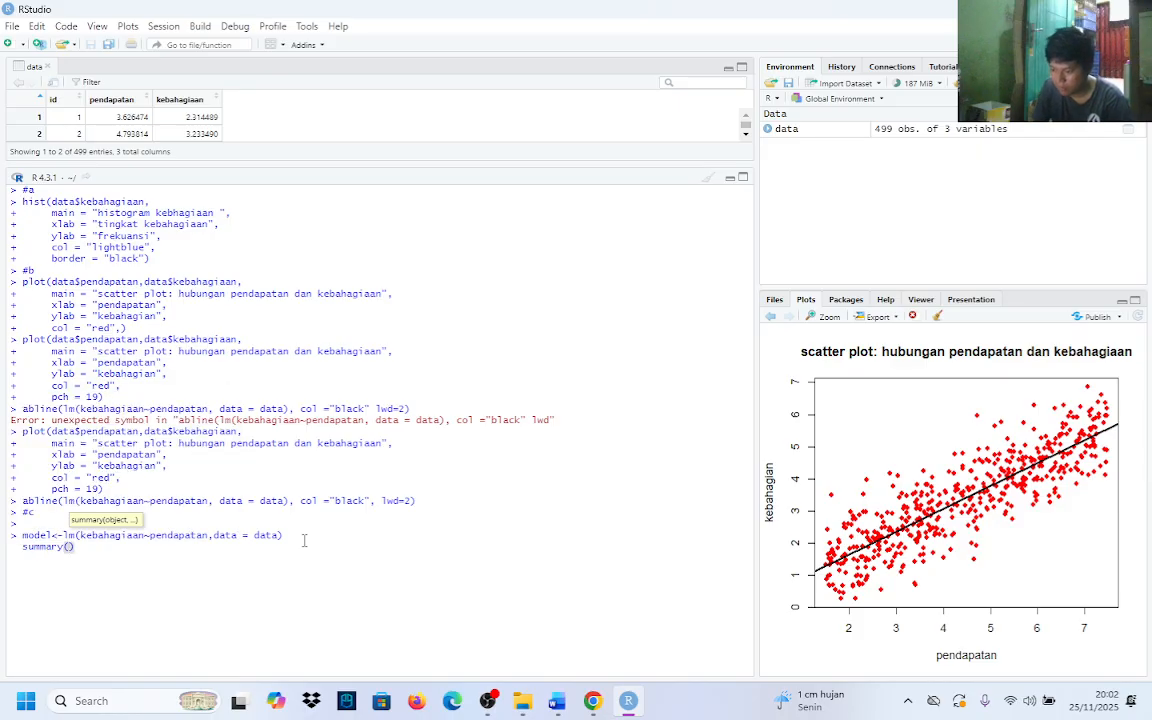
pyautogui.press('BackSpace')
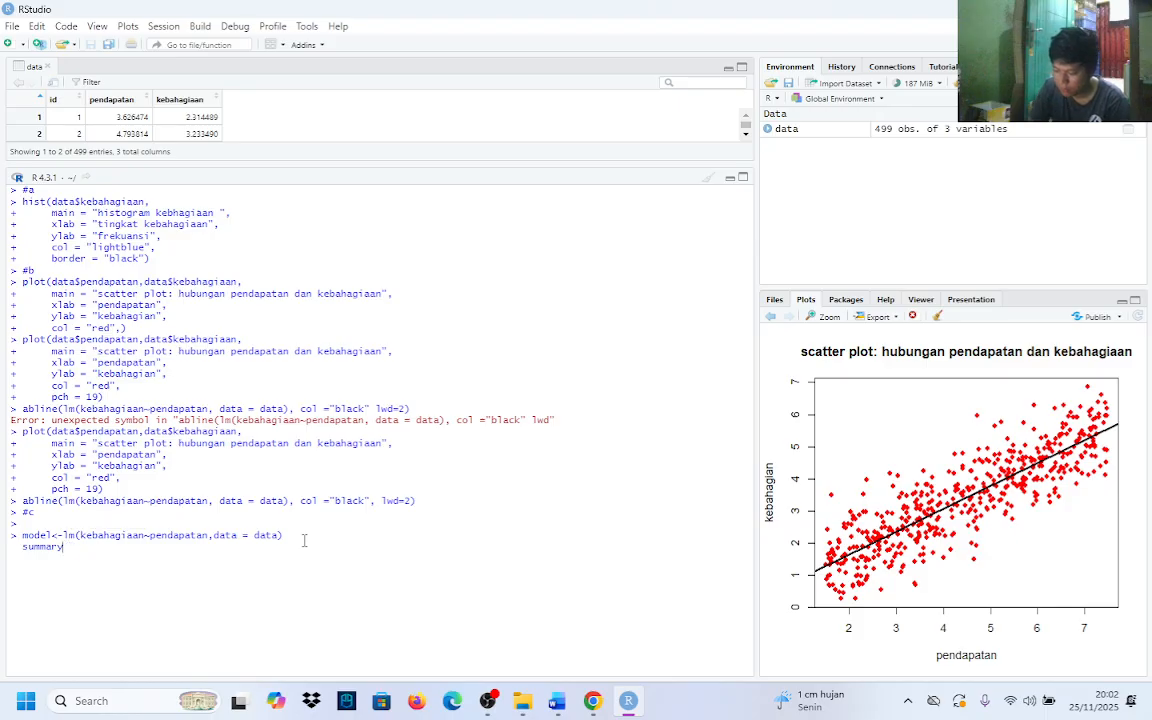
pyautogui.write('_')
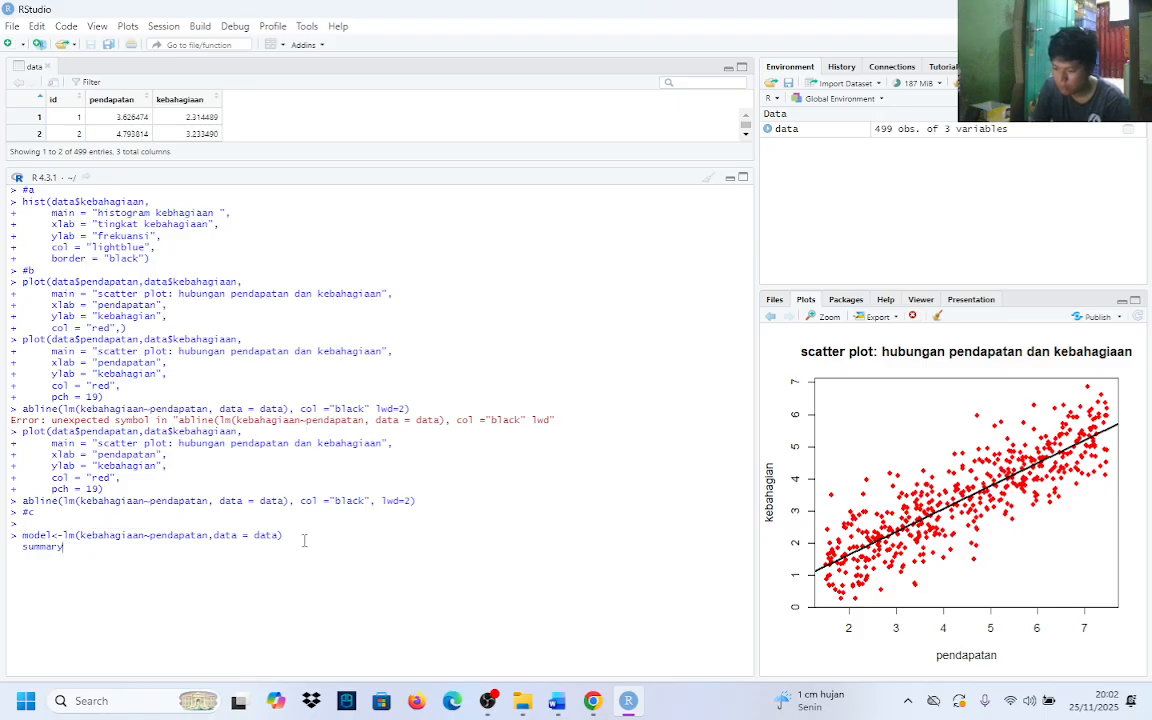
pyautogui.write('model')
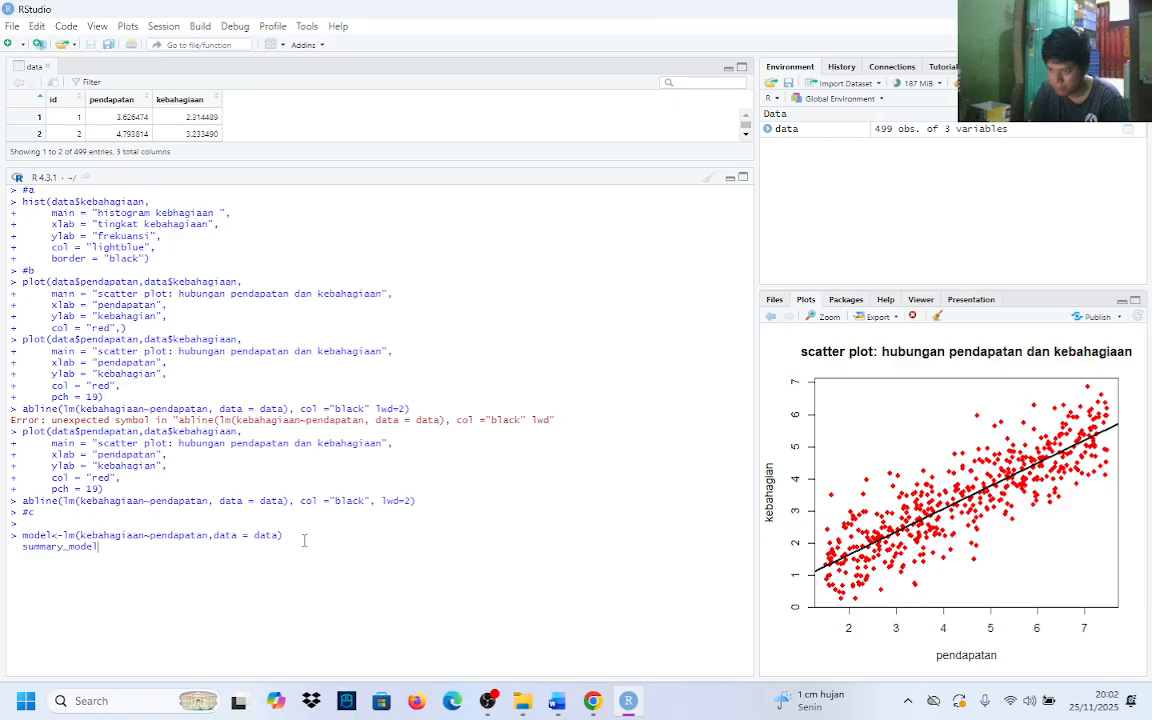
pyautogui.write('<')
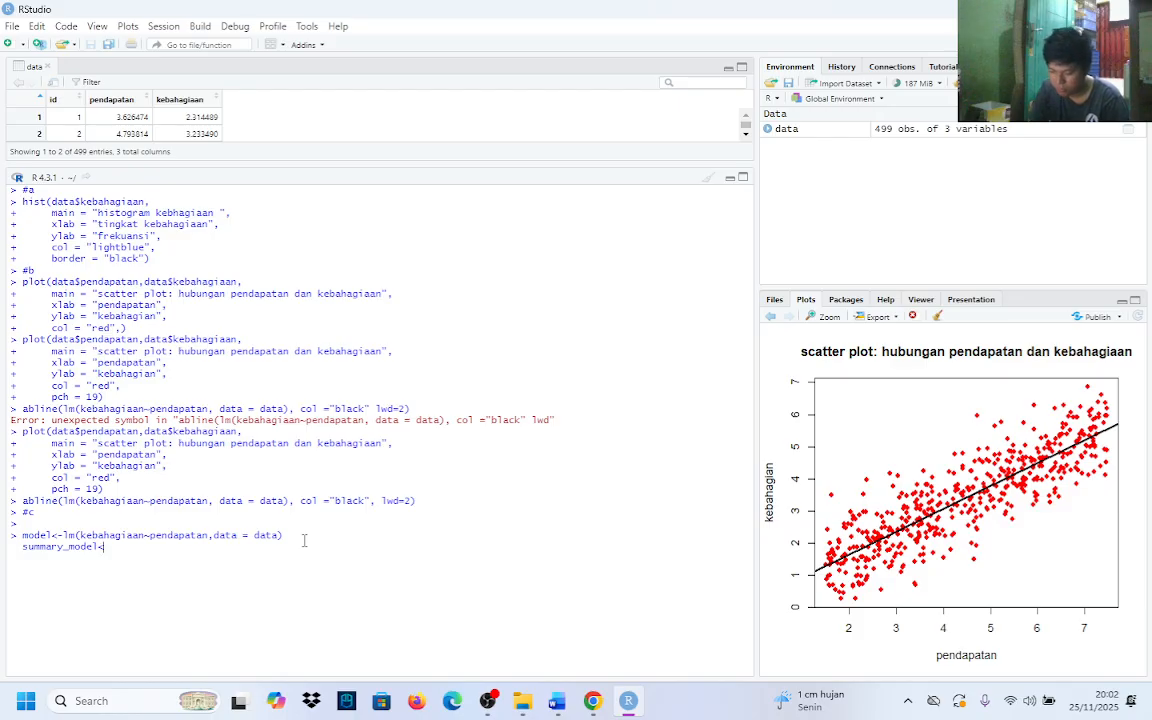
pyautogui.write('-')
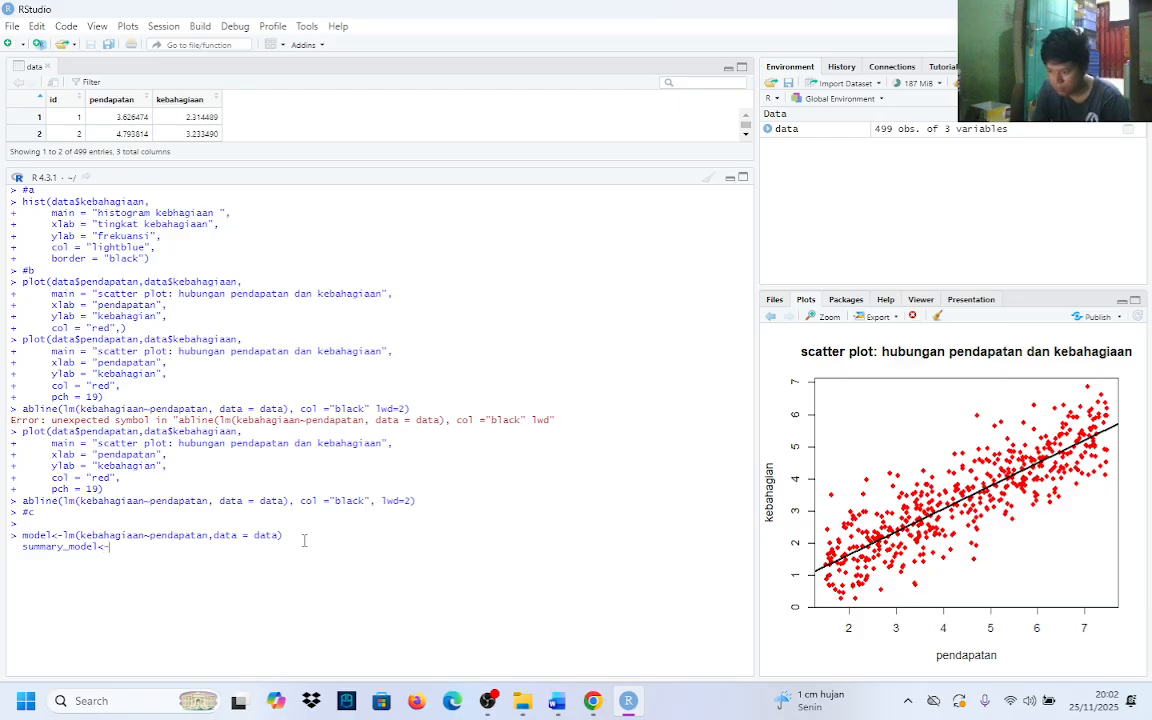
pyautogui.write('summ')
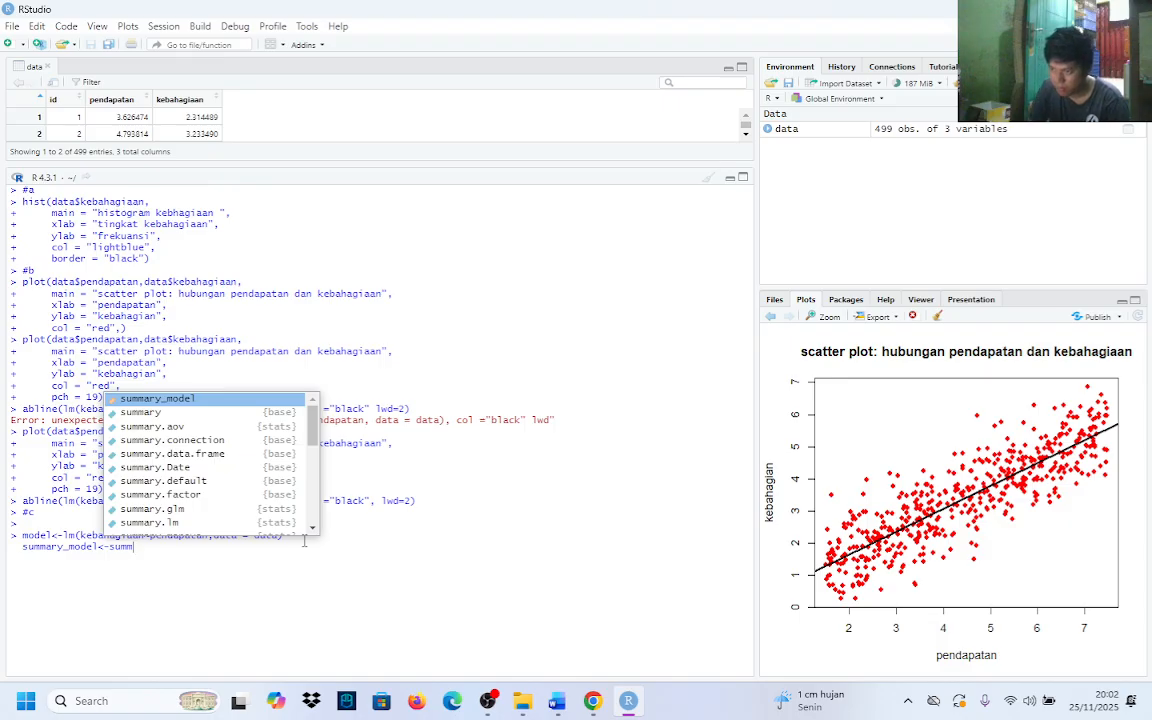
# Assign summary(model) to summary_model and begin a third line without running the commands
pyautogui.press('Down')
pyautogui.press('Tab')
pyautogui.write('model')
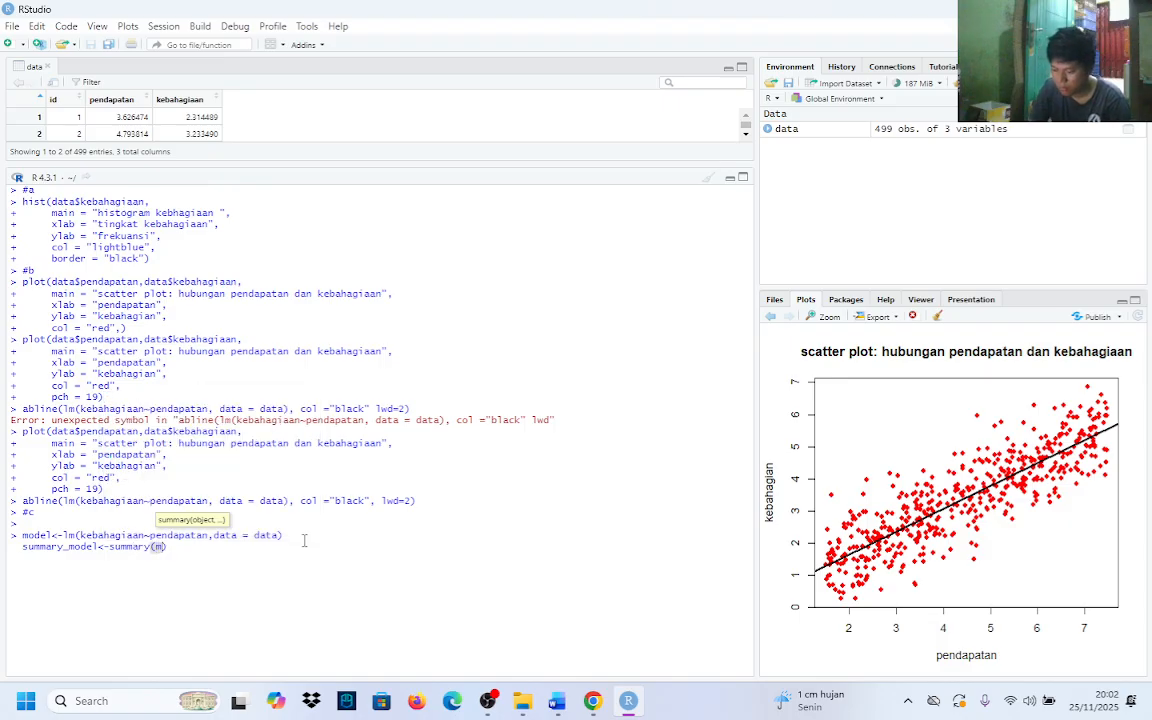
pyautogui.press('Right')
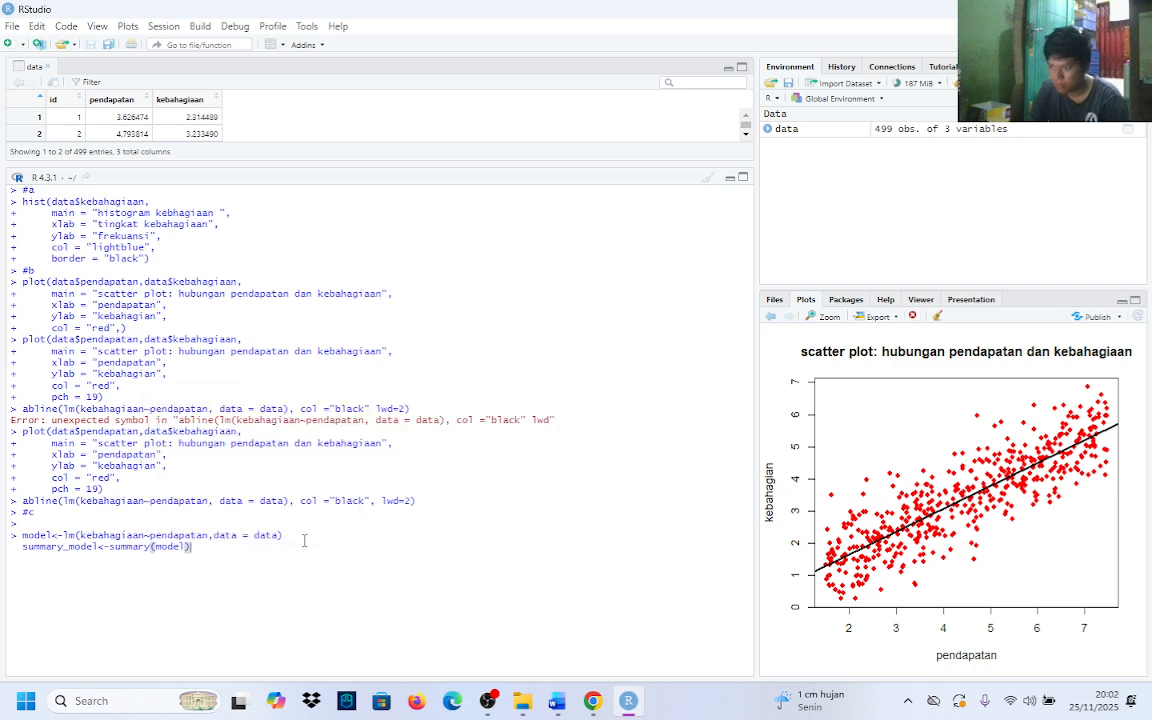
pyautogui.hotkey('shift', 'Return')
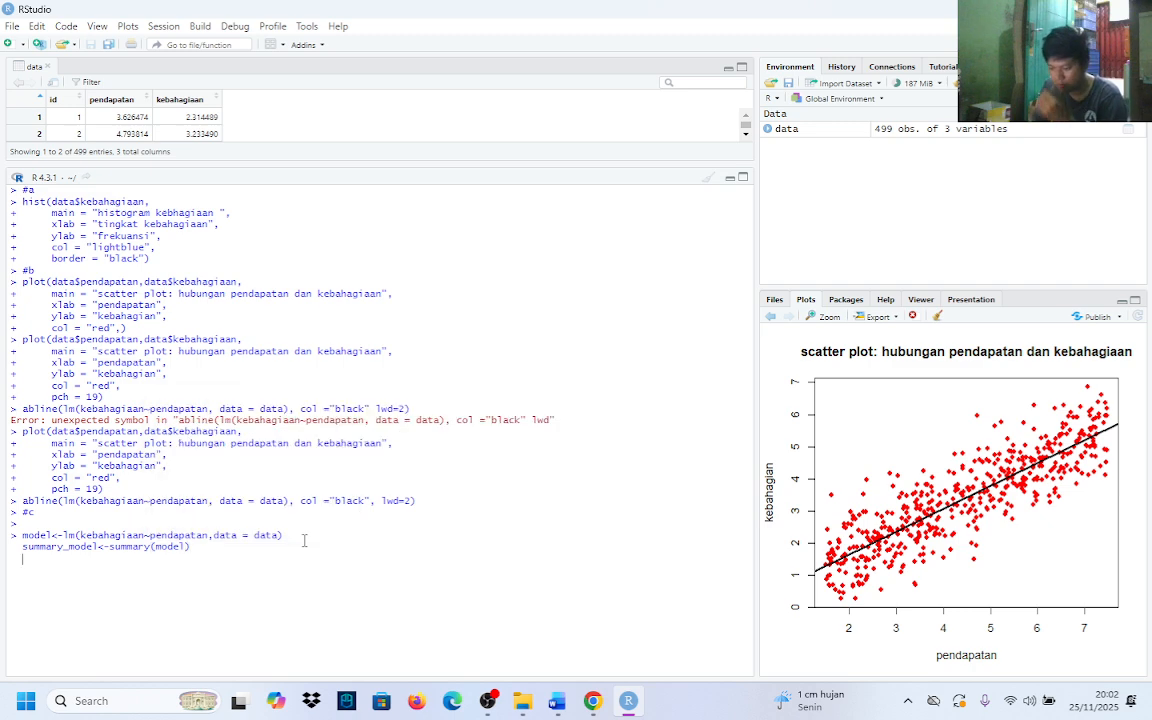
# Add print(summary_model) as the final line and run the three commands together
pyautogui.write('prin')
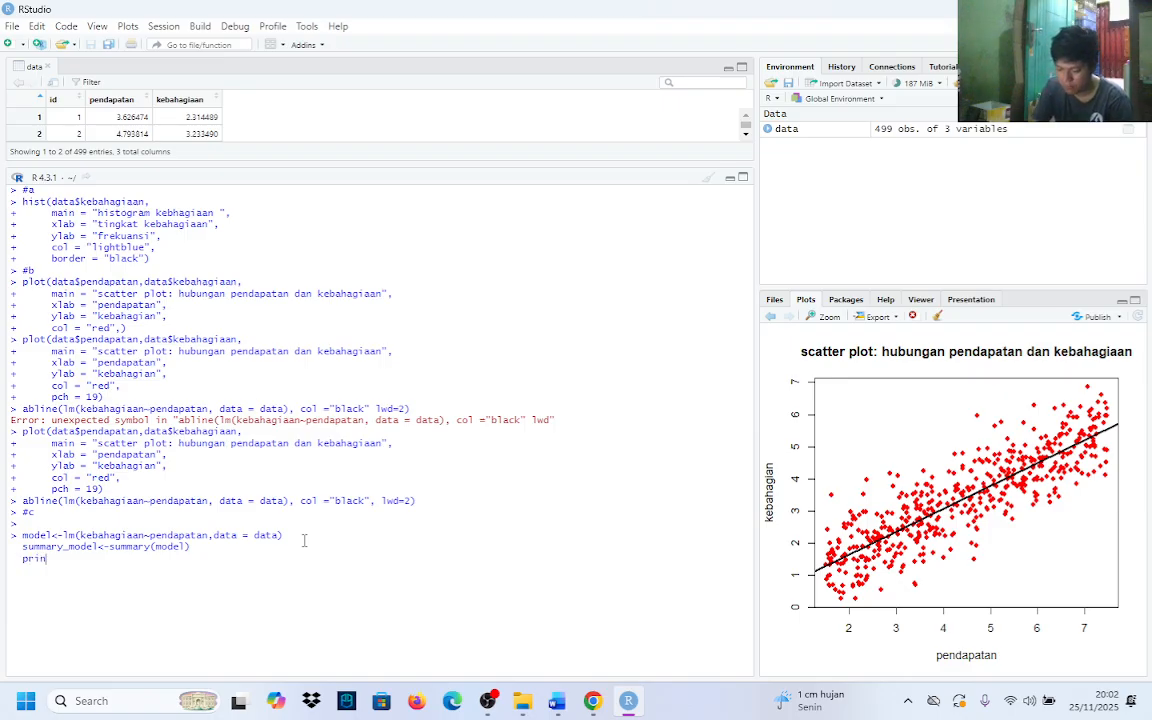
pyautogui.write('t(')
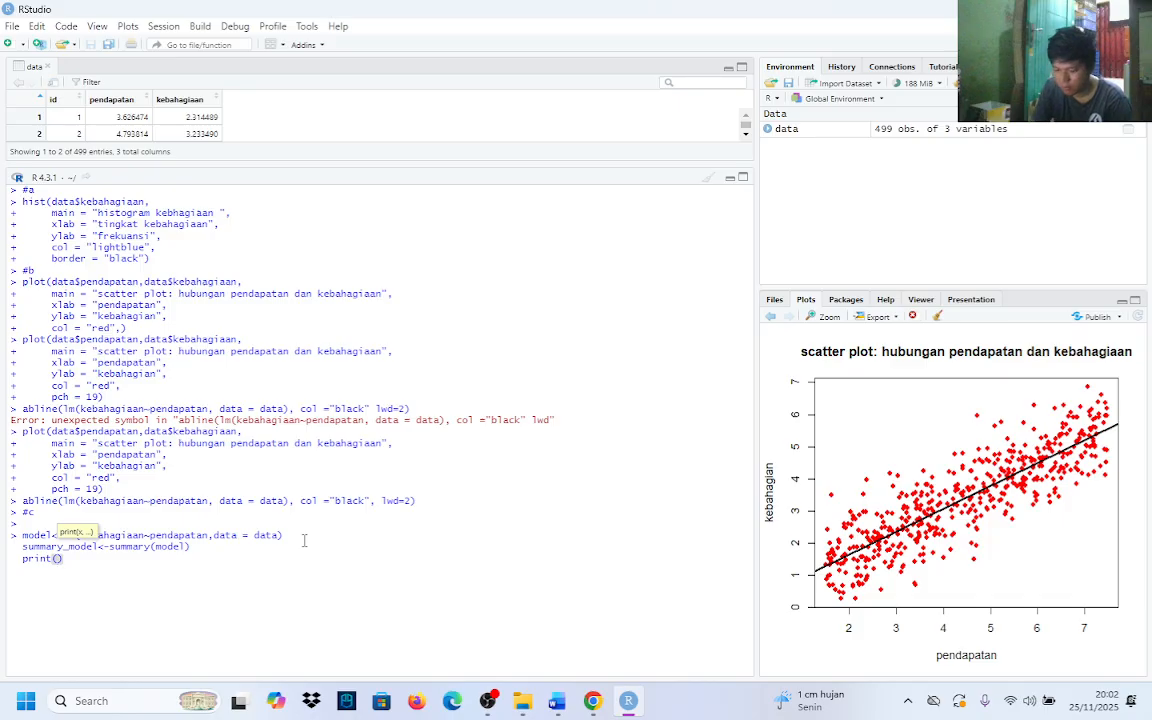
pyautogui.write('sumar')
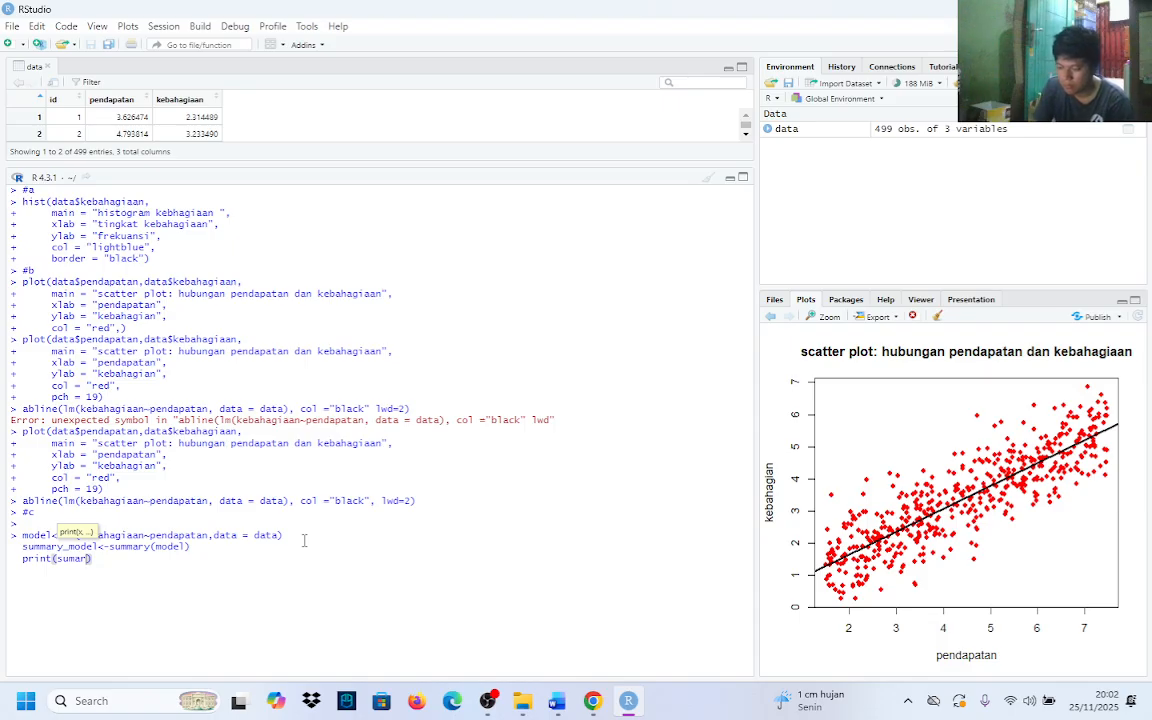
pyautogui.press('BackSpace')
pyautogui.press('BackSpace')
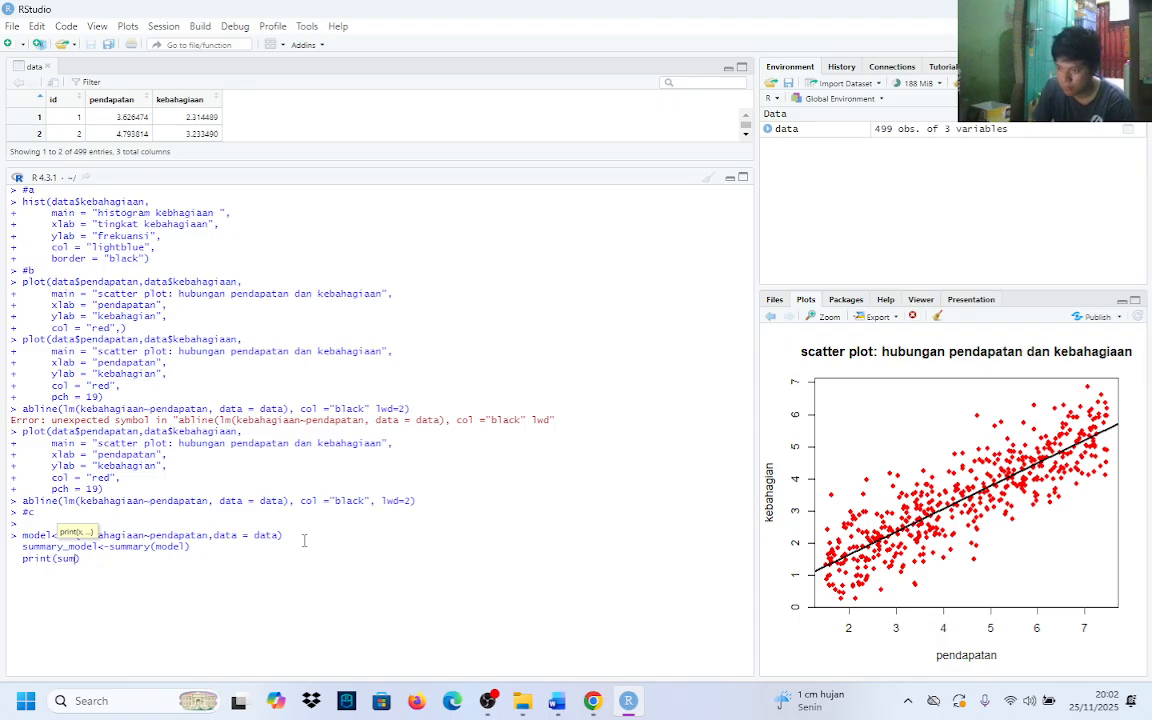
pyautogui.write('mar')
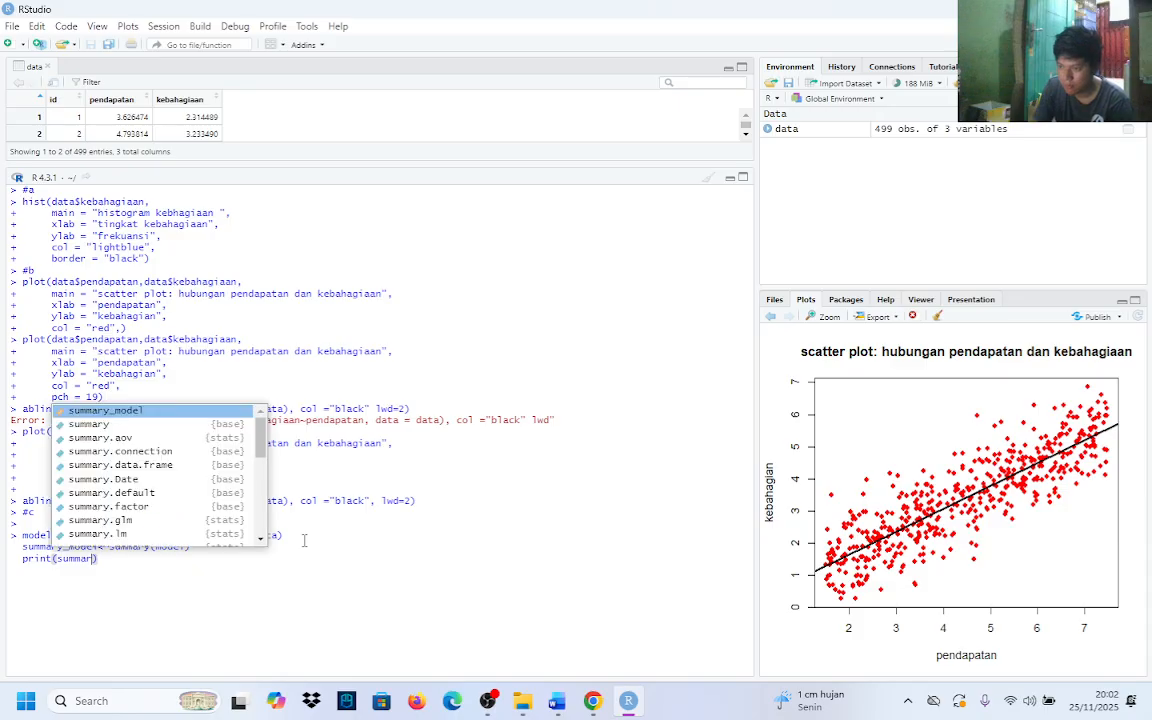
pyautogui.press('Tab')
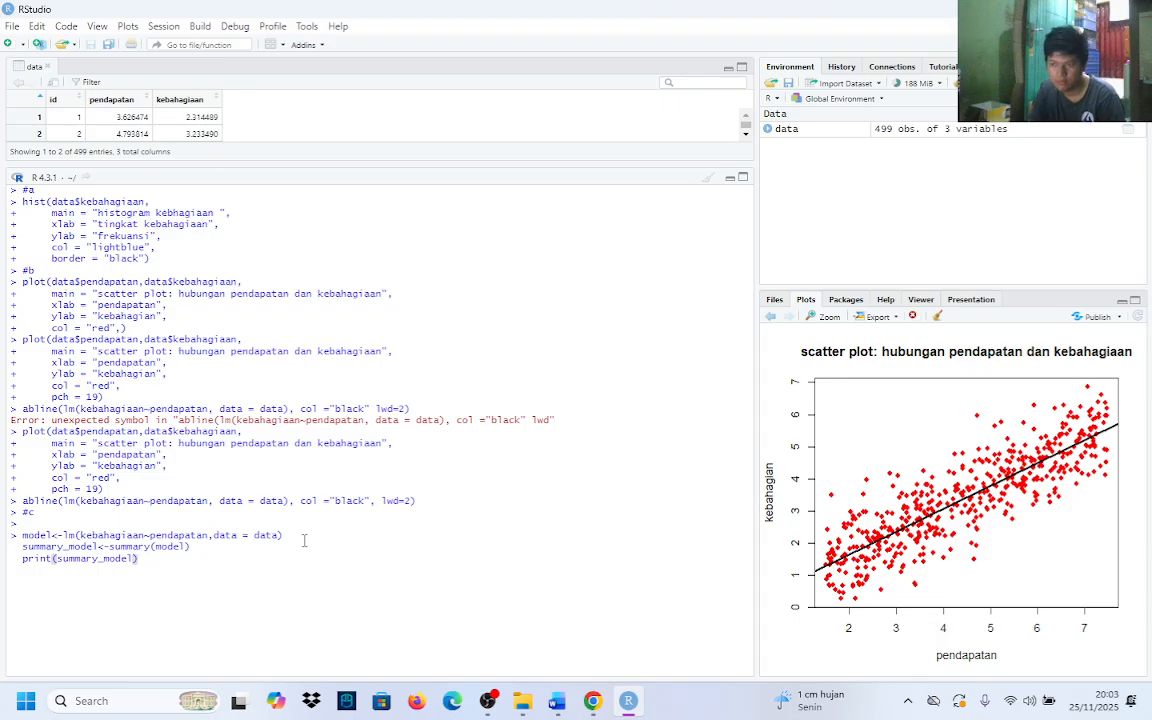
pyautogui.press('Return')
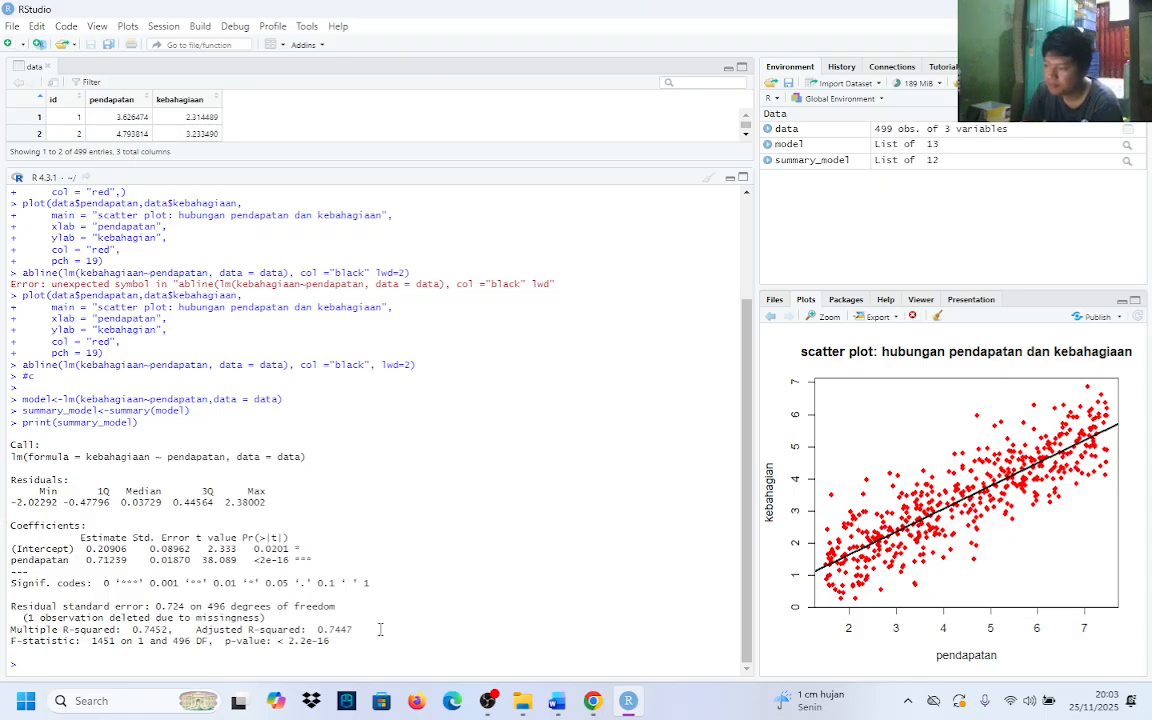
# Switch to Word to reread the regression tasks, then return to RStudio and find the #c comment in the console
pyautogui.click(557, 701)
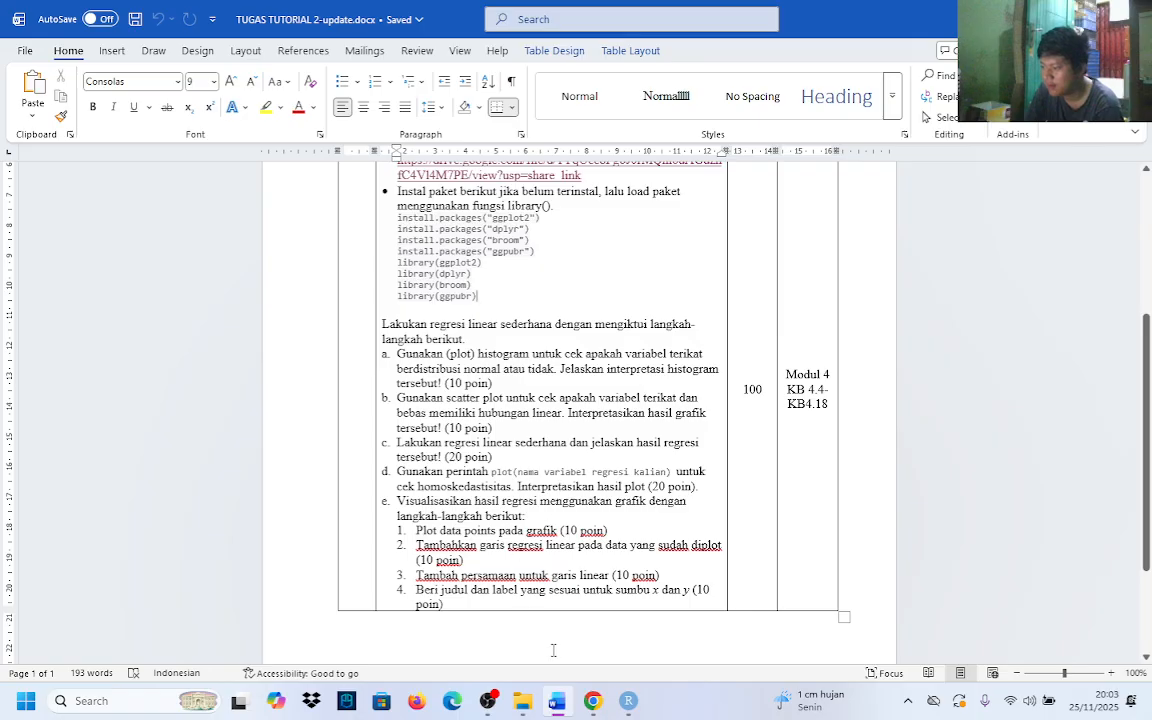
pyautogui.hotkey('alt', 'Tab')
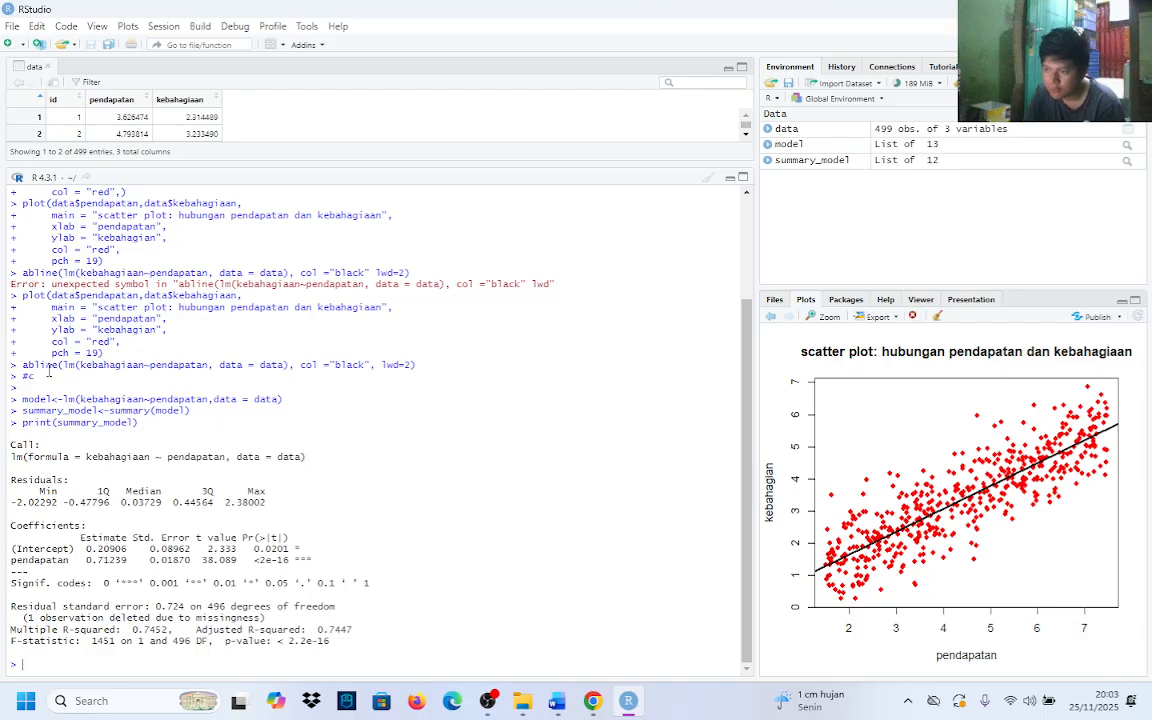
pyautogui.moveTo(20, 366)
pyautogui.mouseDown()
pyautogui.moveTo(107, 368)
pyautogui.moveTo(34, 377)
pyautogui.mouseUp()
pyautogui.click(104, 374)
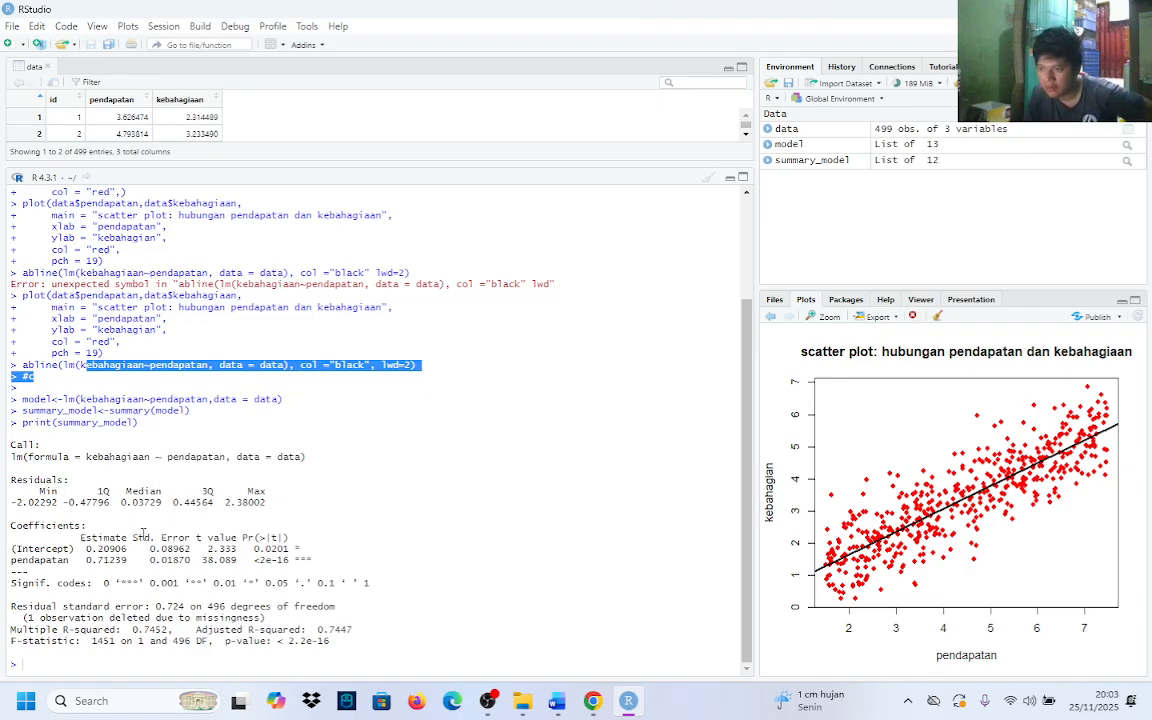
pyautogui.click(90, 520)
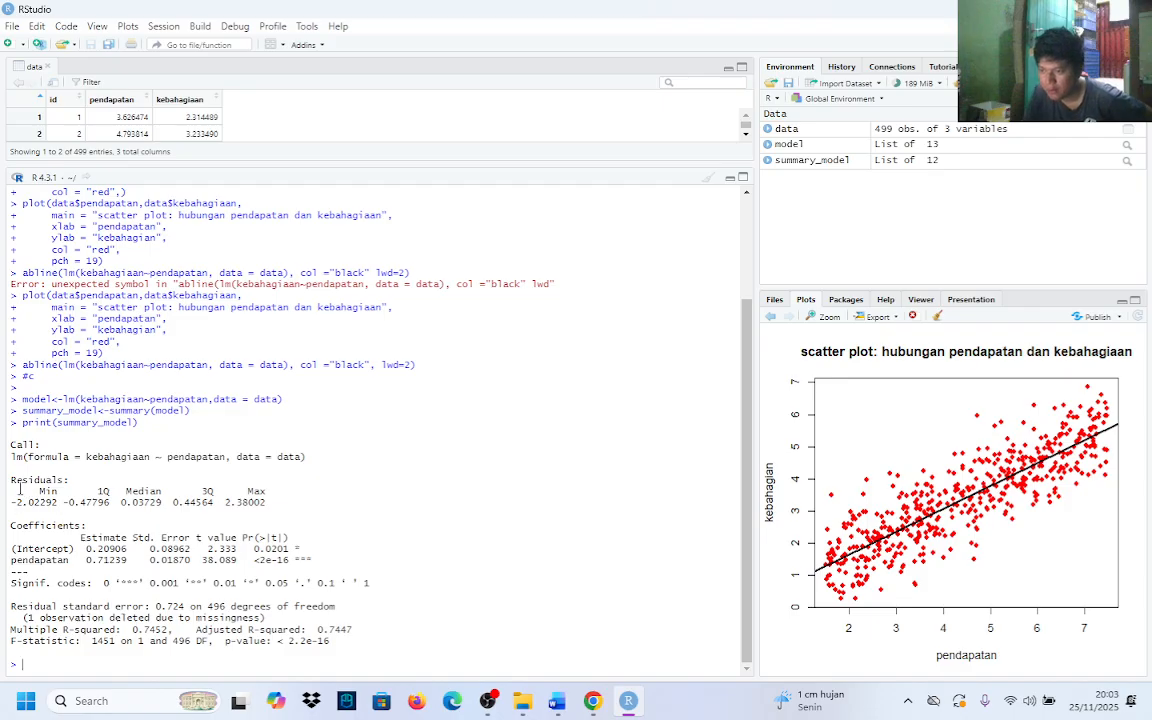
# Examine the residuals, the pendapatan coefficient row, the multiple R-squared and the p-value in the printed regression summary
pyautogui.moveTo(10, 480); pyautogui.dragTo(212, 513)
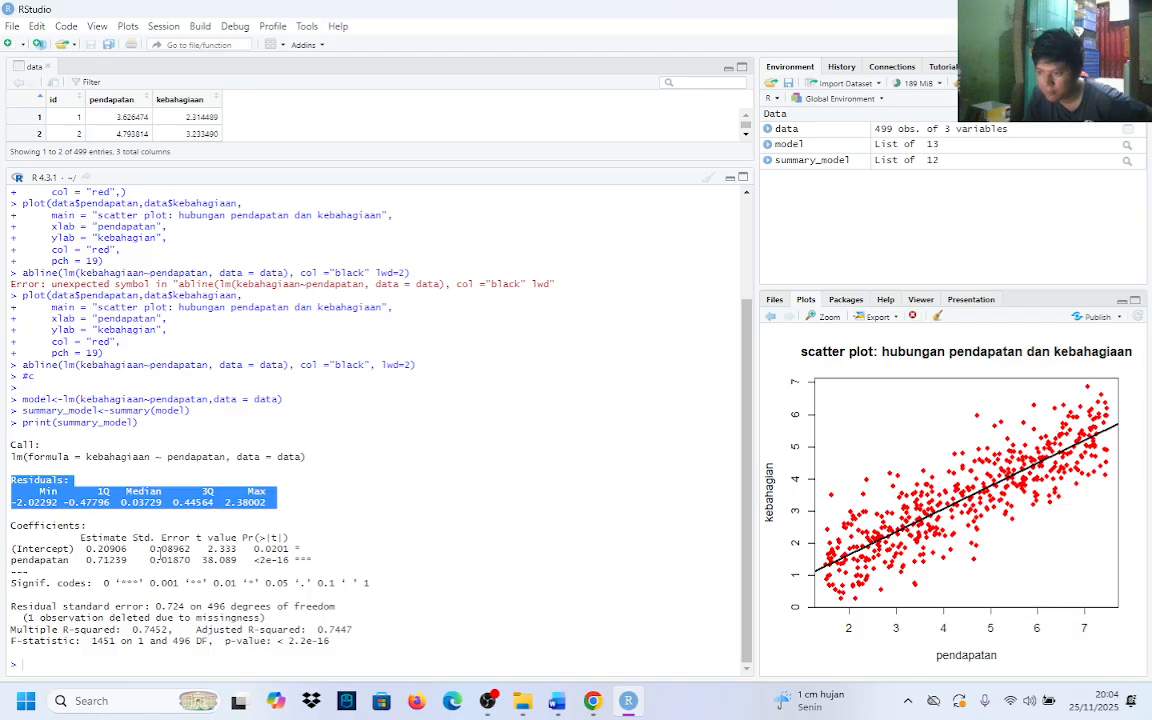
pyautogui.click(125, 552)
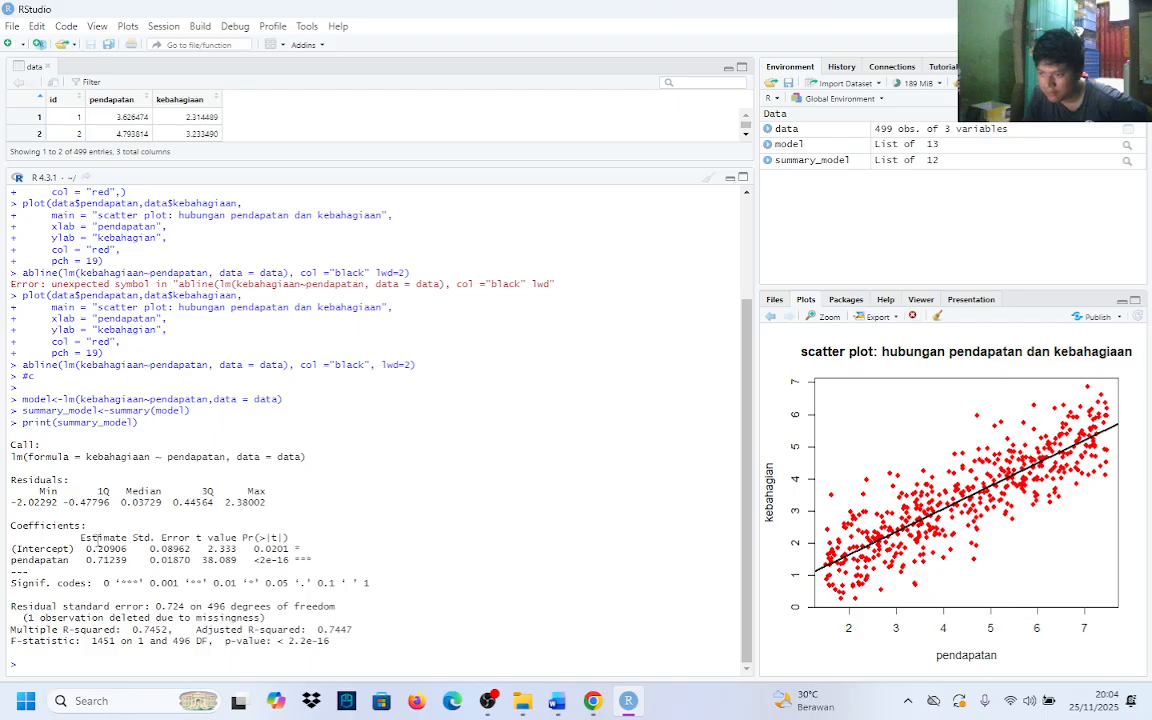
pyautogui.moveTo(87, 561); pyautogui.dragTo(233, 563)
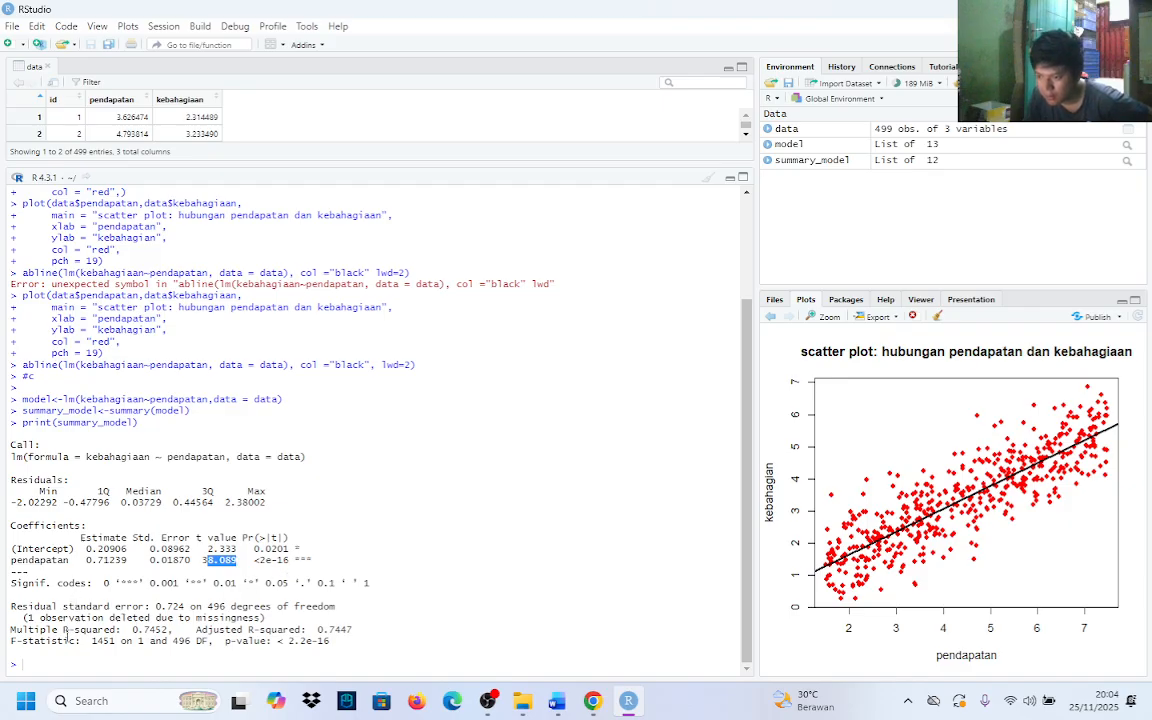
pyautogui.moveTo(75, 630); pyautogui.dragTo(175, 630)
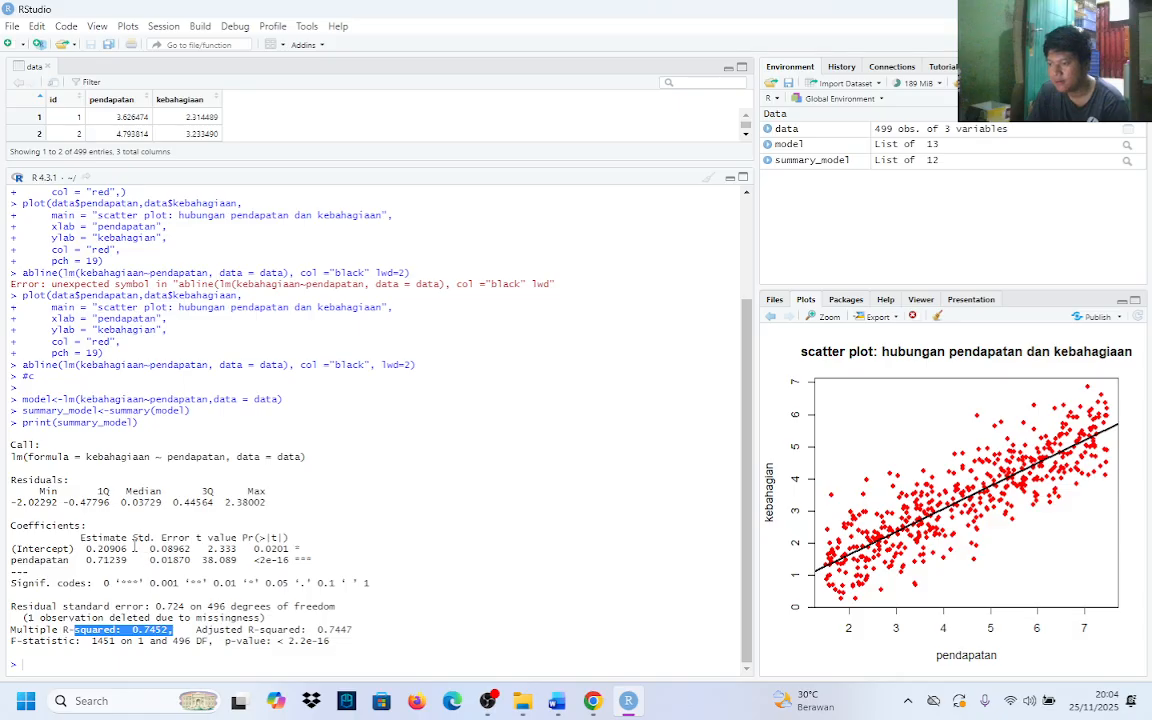
pyautogui.click(103, 474)
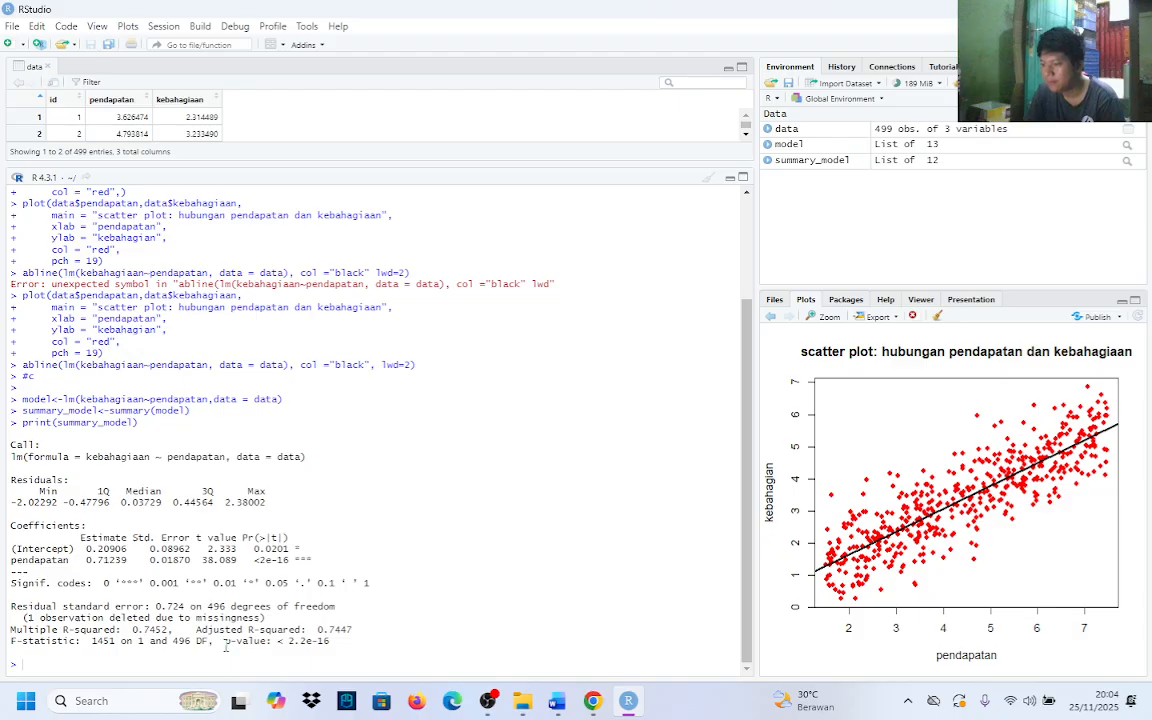
pyautogui.moveTo(225, 641); pyautogui.dragTo(342, 645)
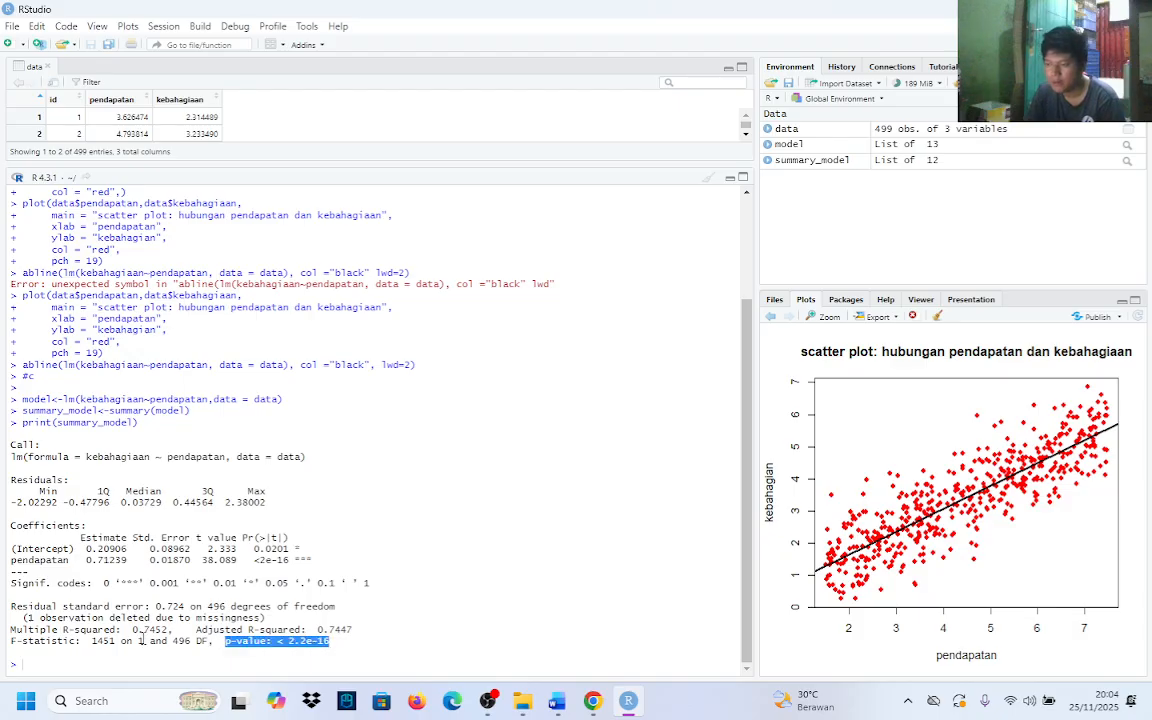
pyautogui.click(146, 641)
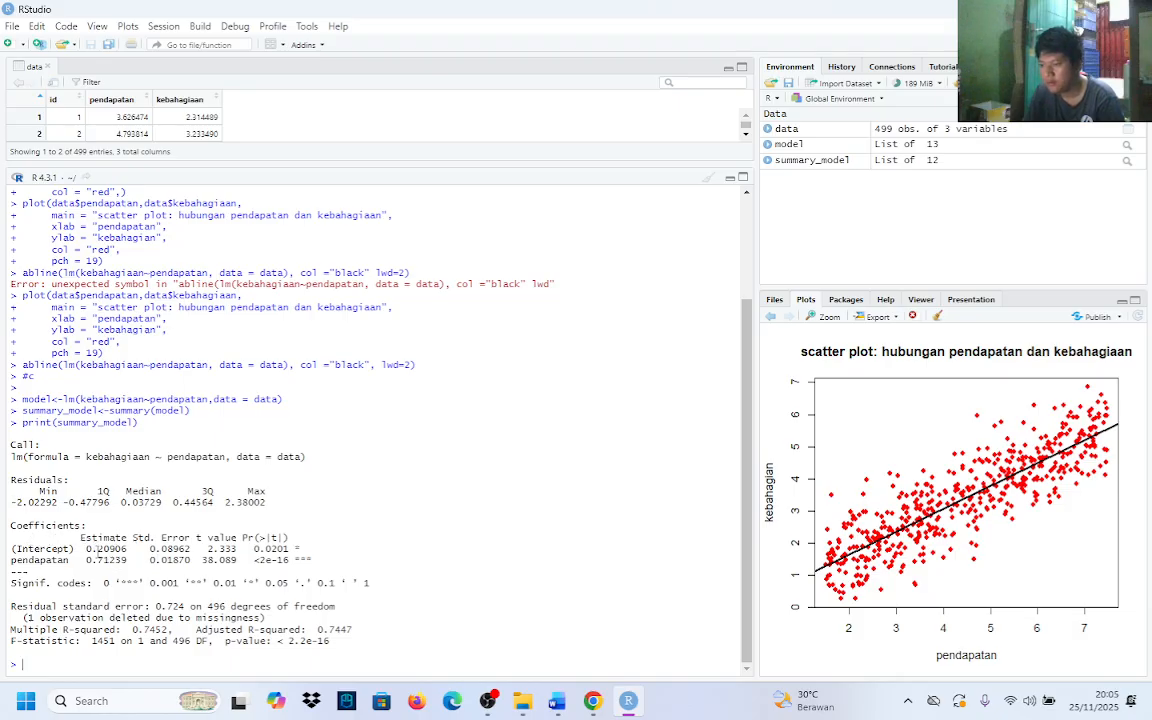
# Review the whole coefficients table and the median of the residuals in the regression summary
pyautogui.moveTo(77, 538); pyautogui.dragTo(327, 561)
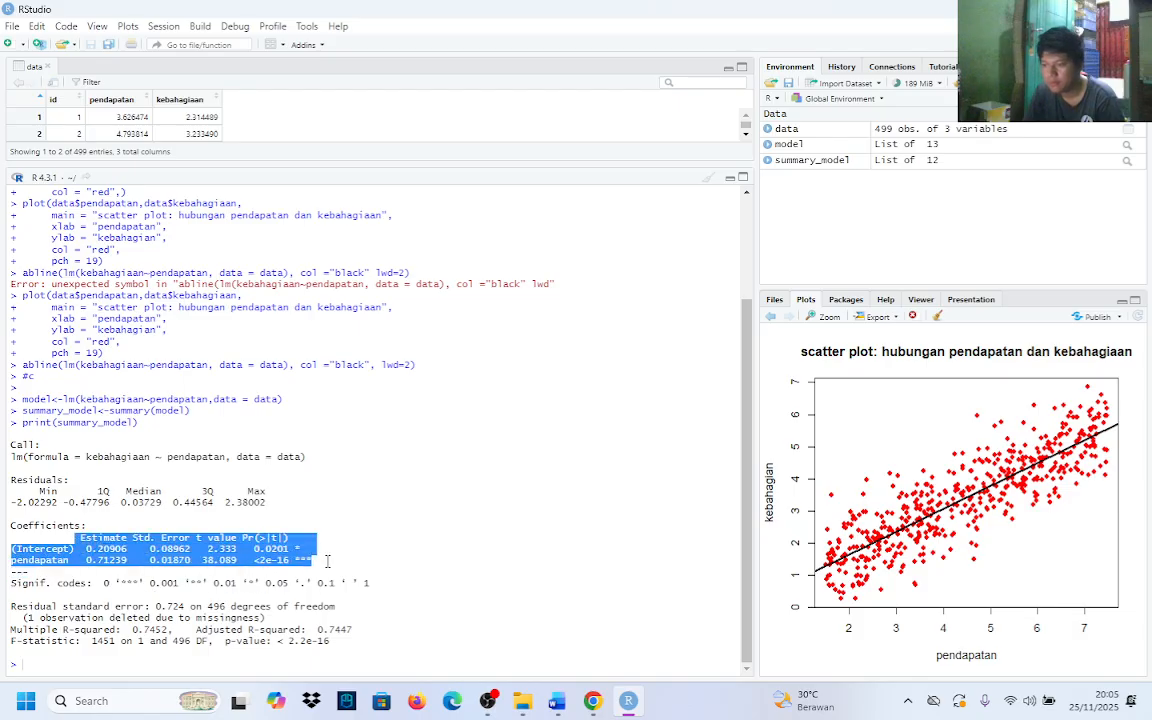
pyautogui.click(327, 561)
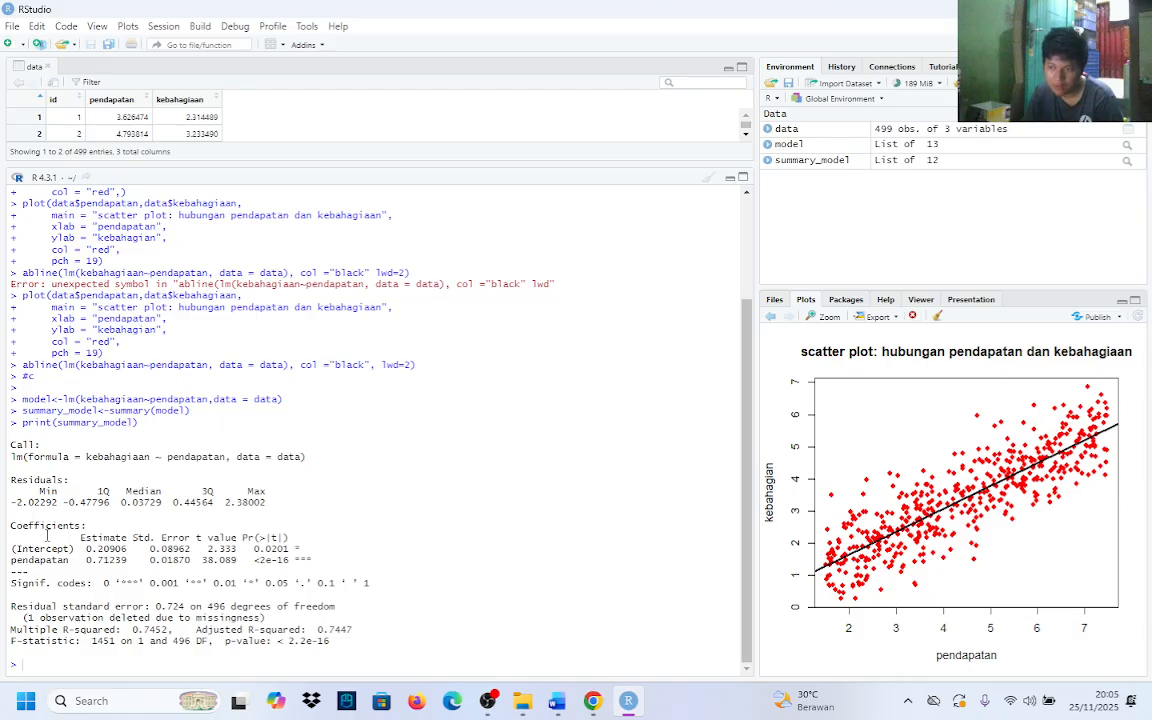
pyautogui.moveTo(25, 527); pyautogui.dragTo(259, 571)
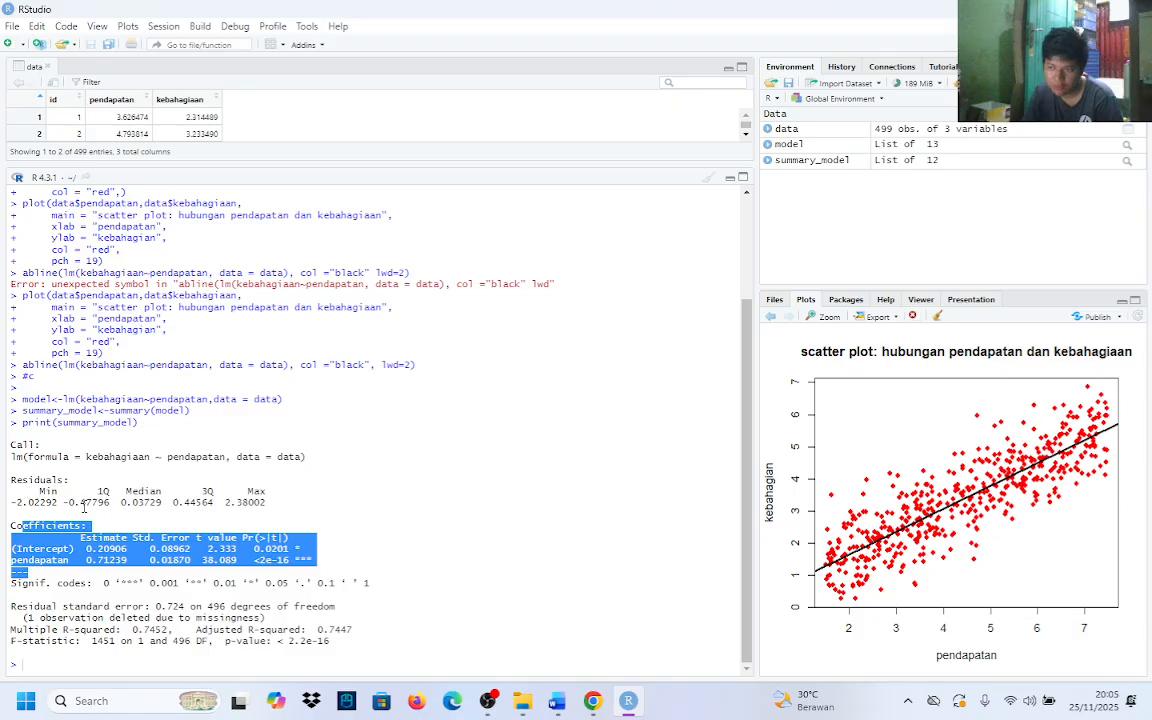
pyautogui.click(25, 488)
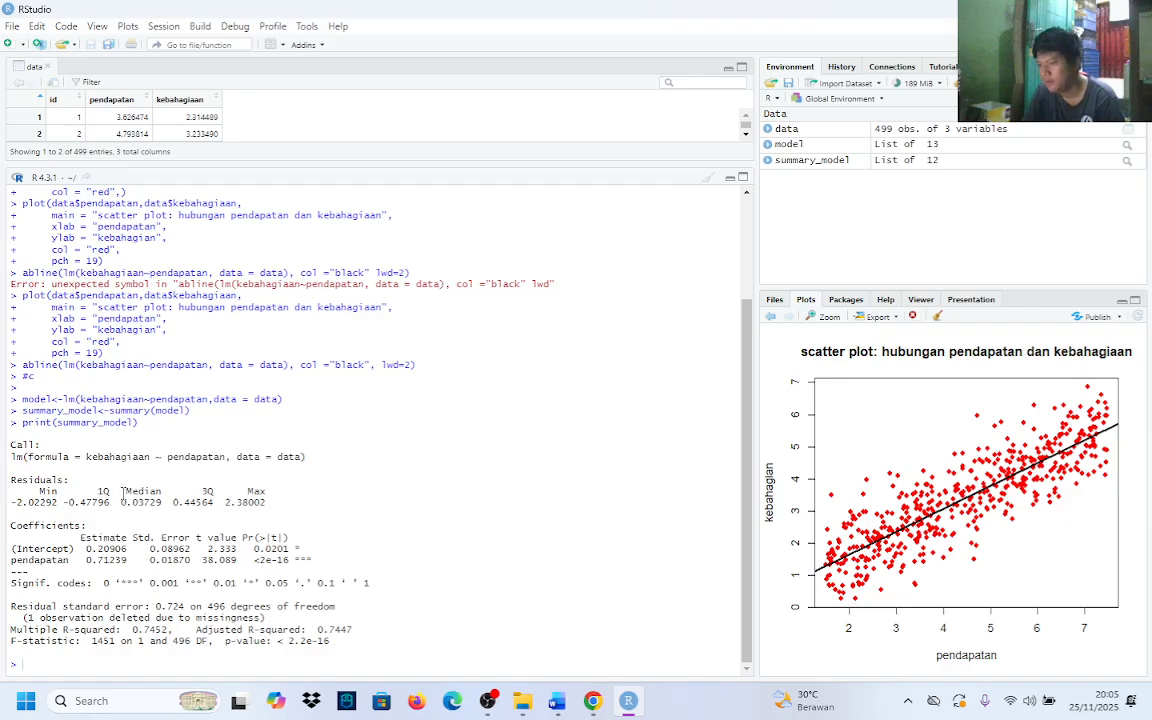
pyautogui.moveTo(121, 491); pyautogui.dragTo(173, 517)
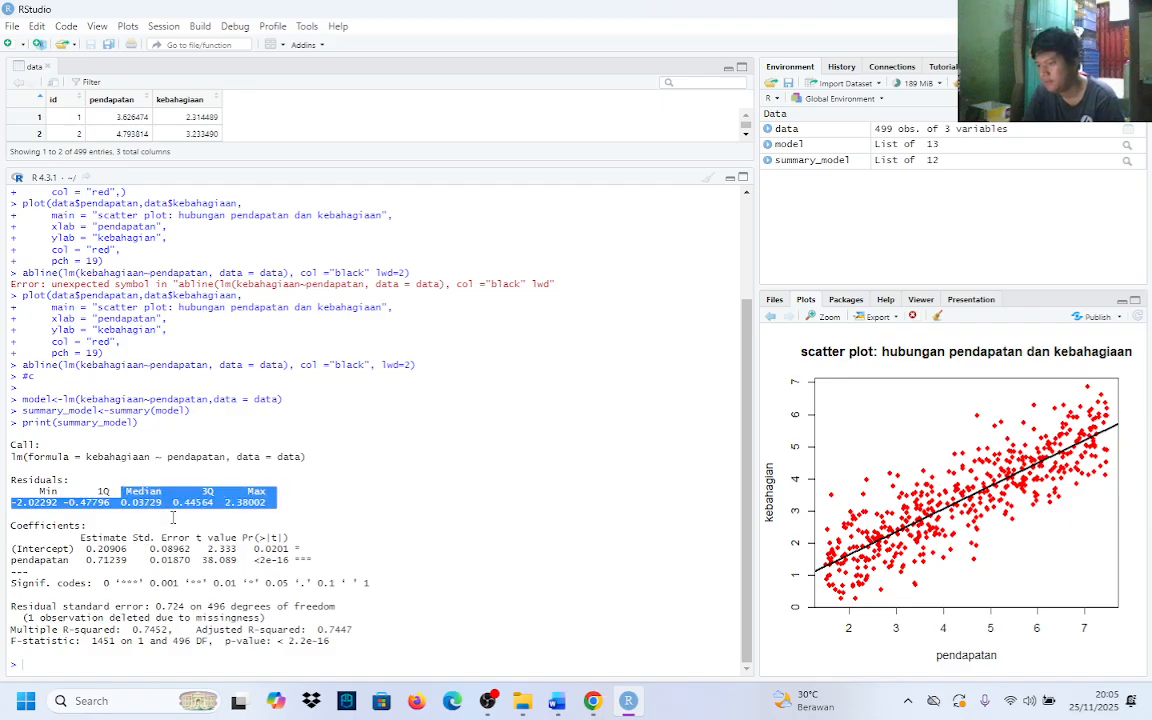
pyautogui.click(145, 510)
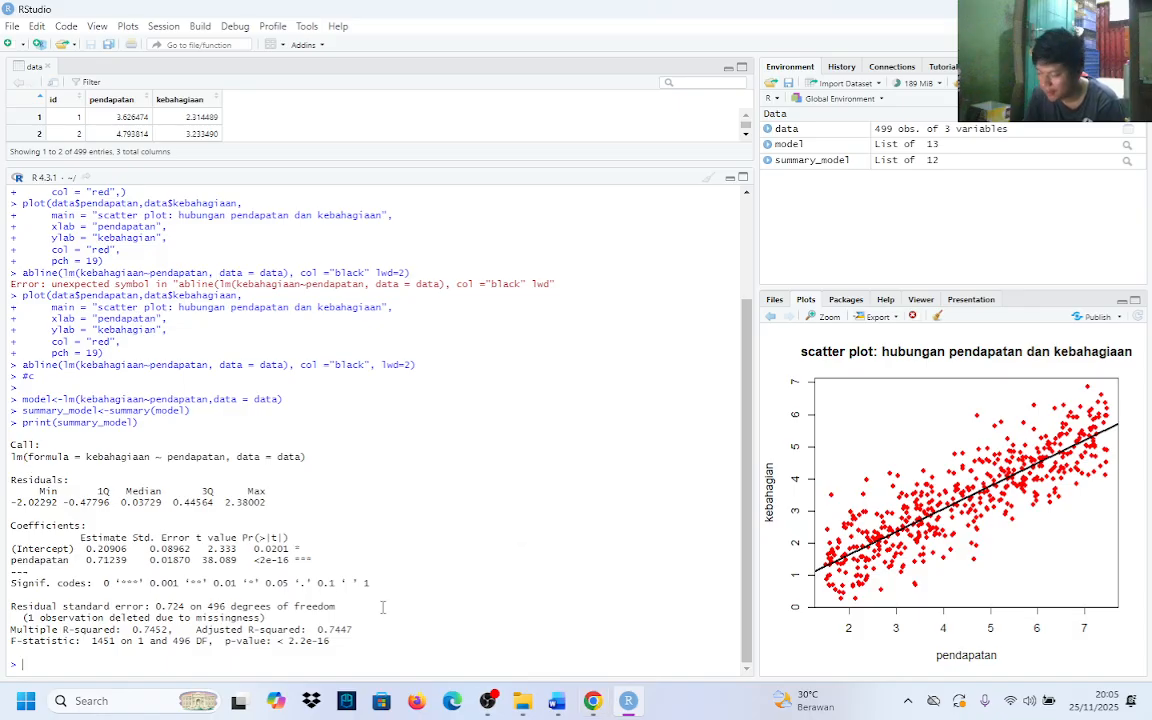
# Switch to Word to read task d on checking homoskedasticity with a plot of the regression variable, then return to RStudio
pyautogui.moveTo(547, 710)
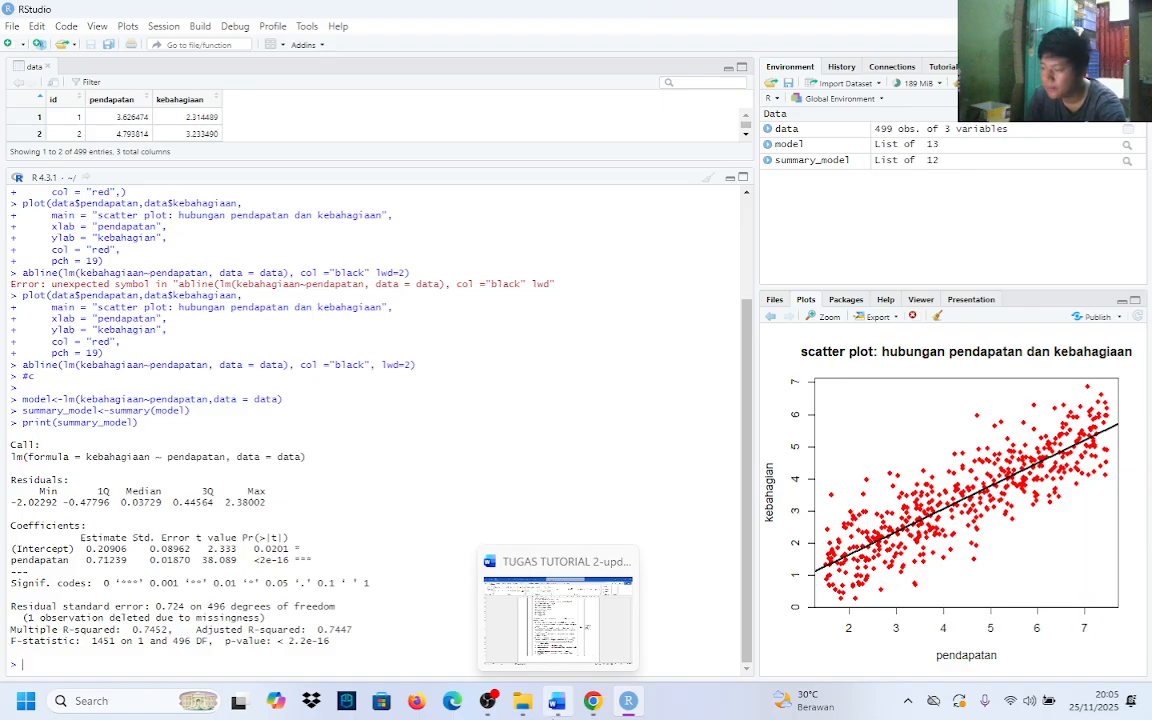
pyautogui.click(557, 700)
pyautogui.scroll(1, 465, 565)
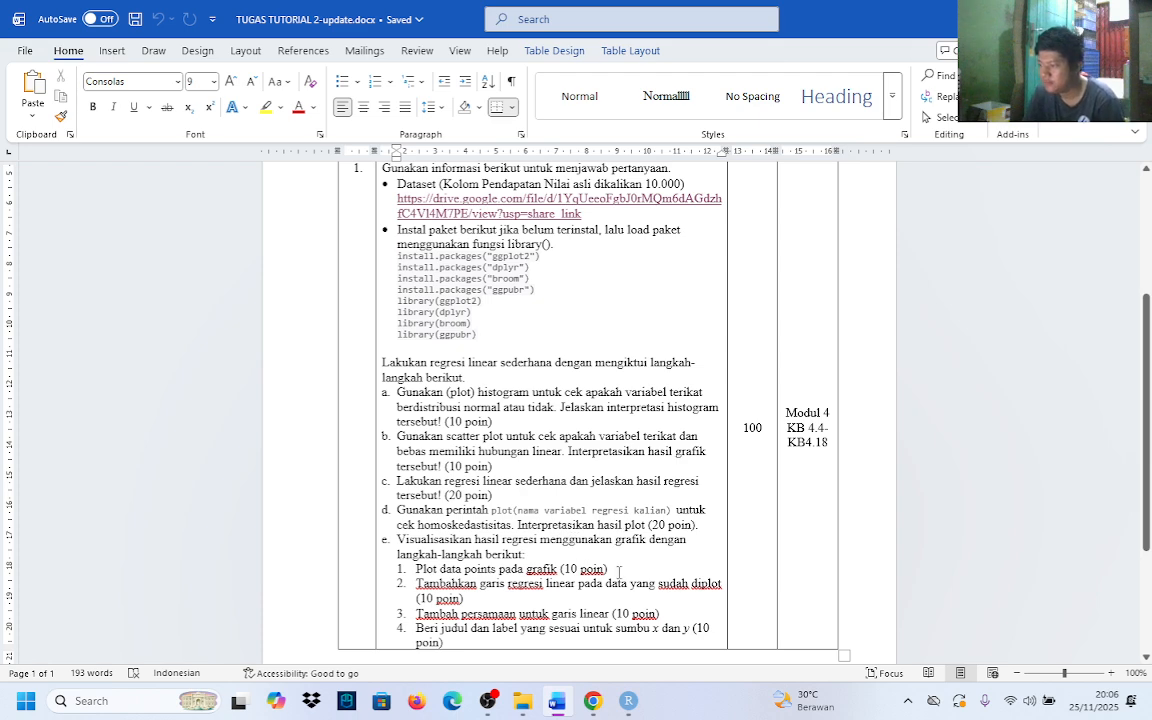
pyautogui.hotkey('alt', 'Tab')
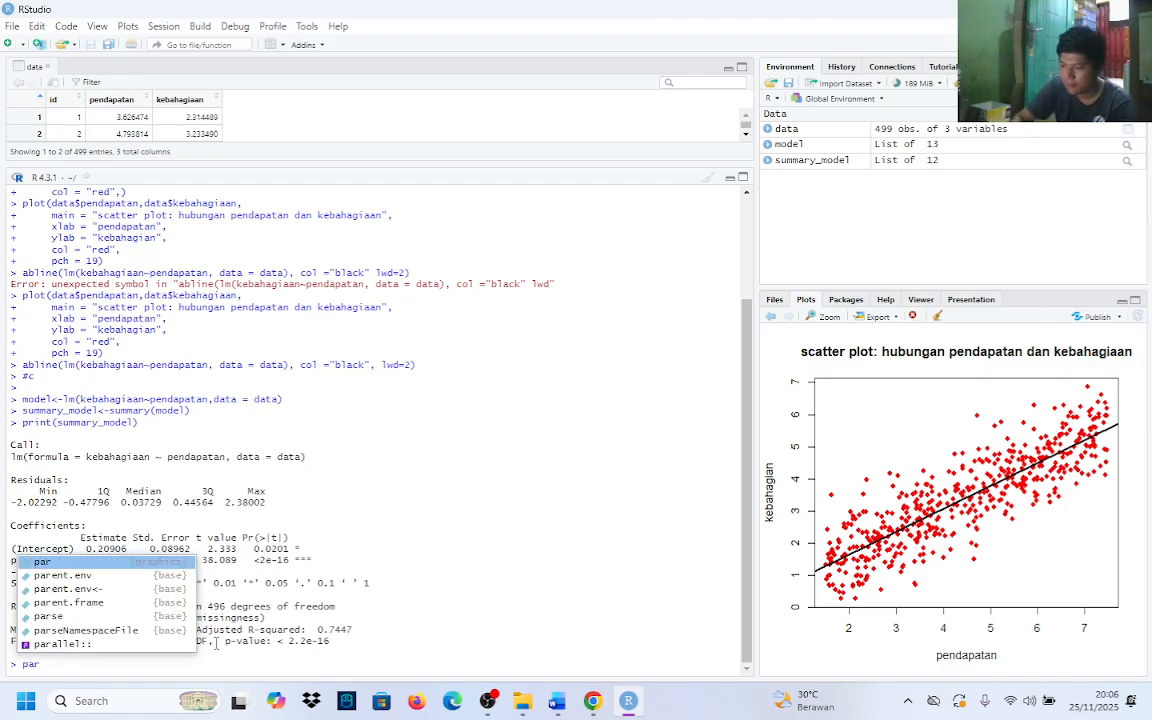
# Enter par(mfrow=c(2,2)) in the console as the first line of a two-line command, setting a 2-by-2 plot layout
pyautogui.press('Tab')
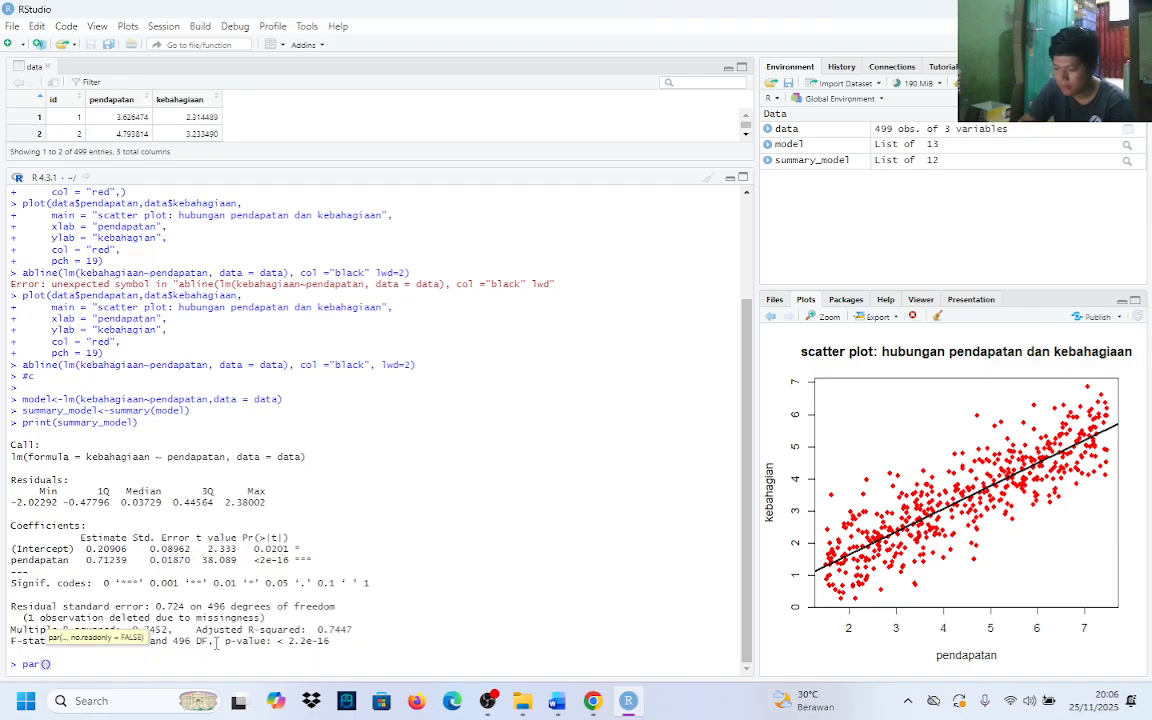
pyautogui.write('mfrow')
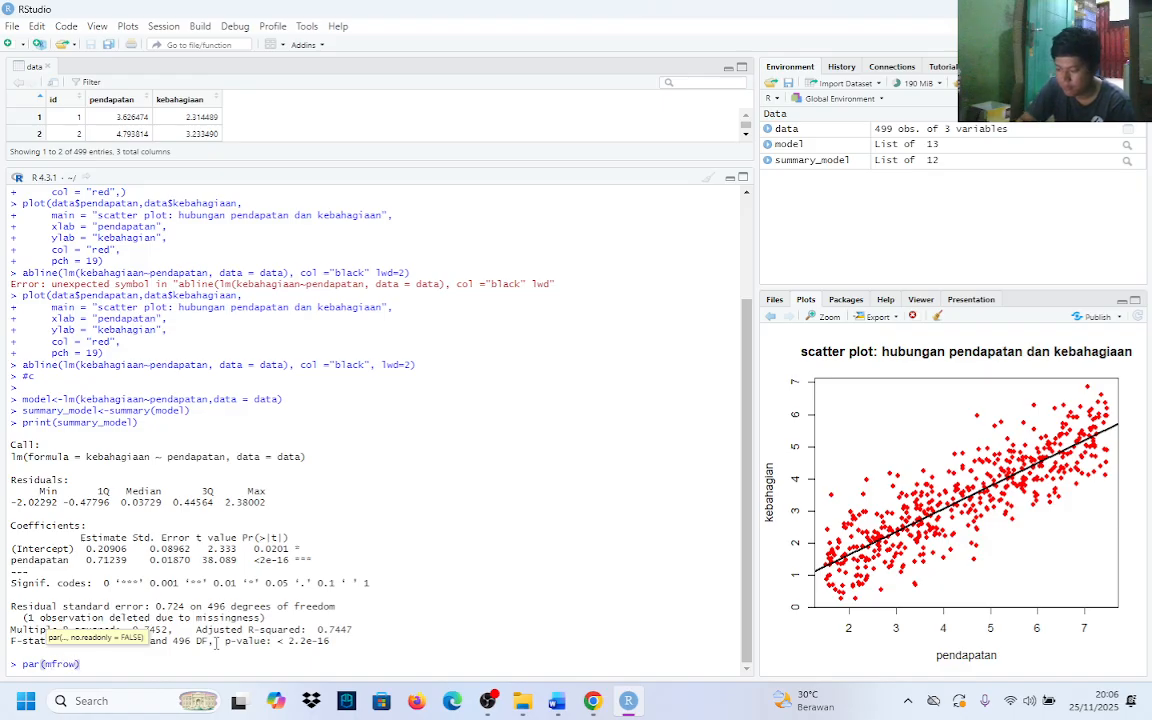
pyautogui.write('=c')
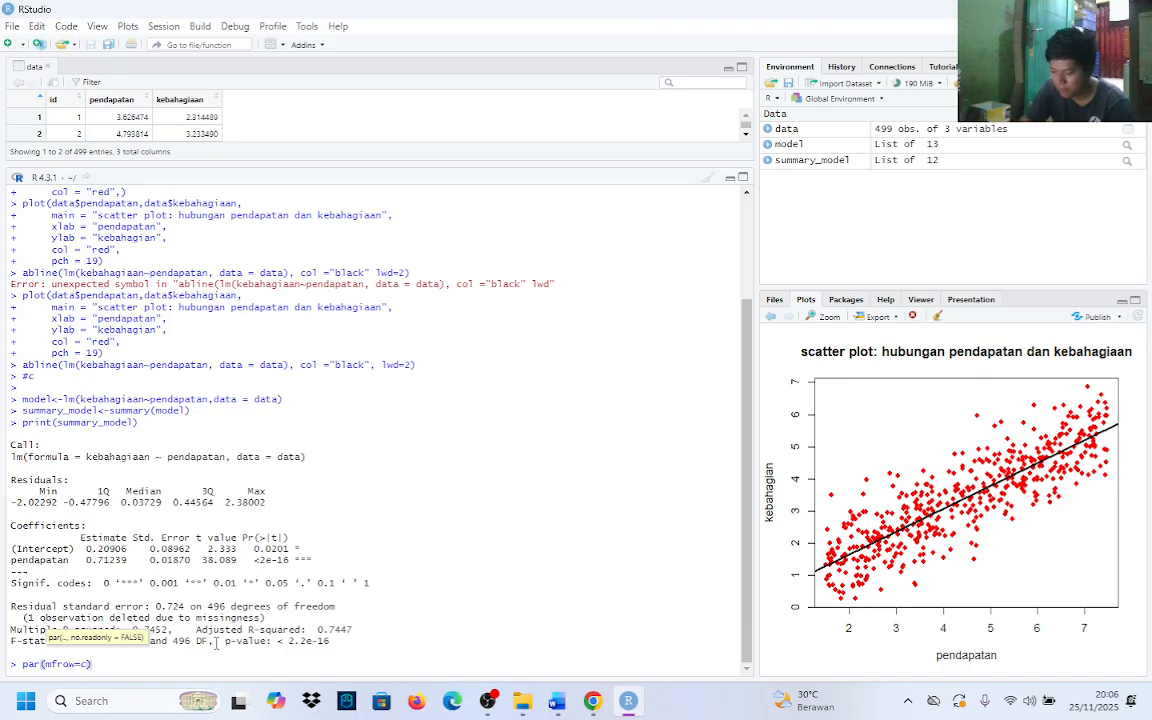
pyautogui.write('(')
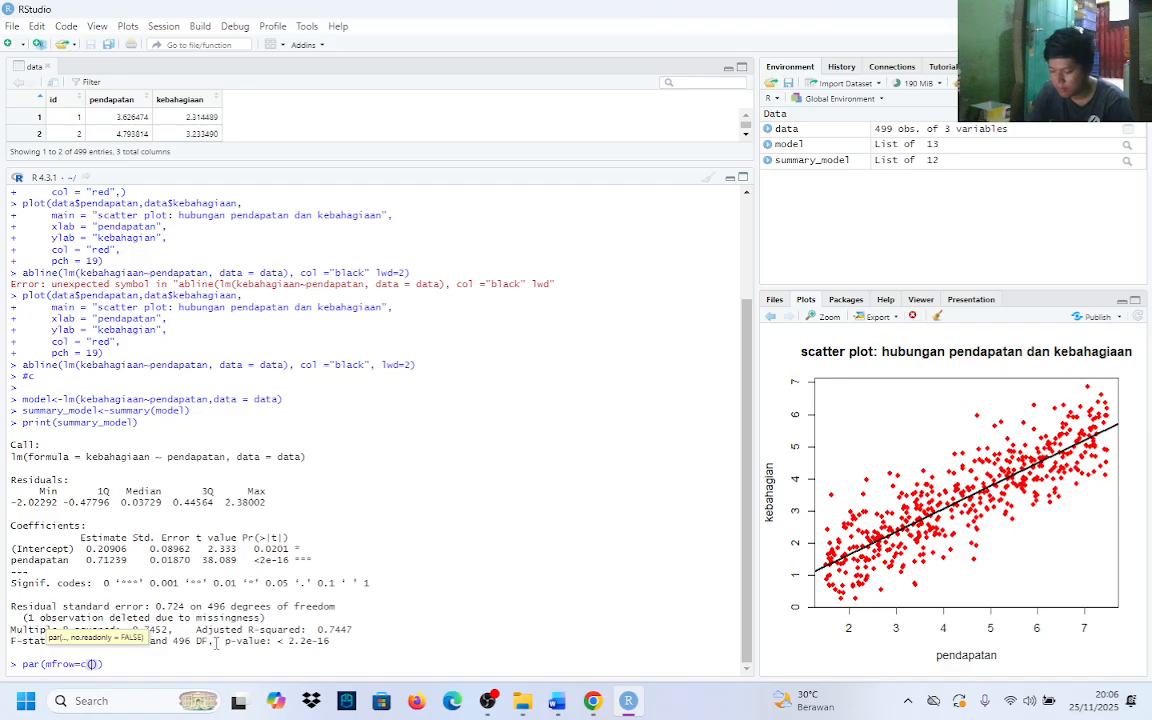
pyautogui.write('2,2)')
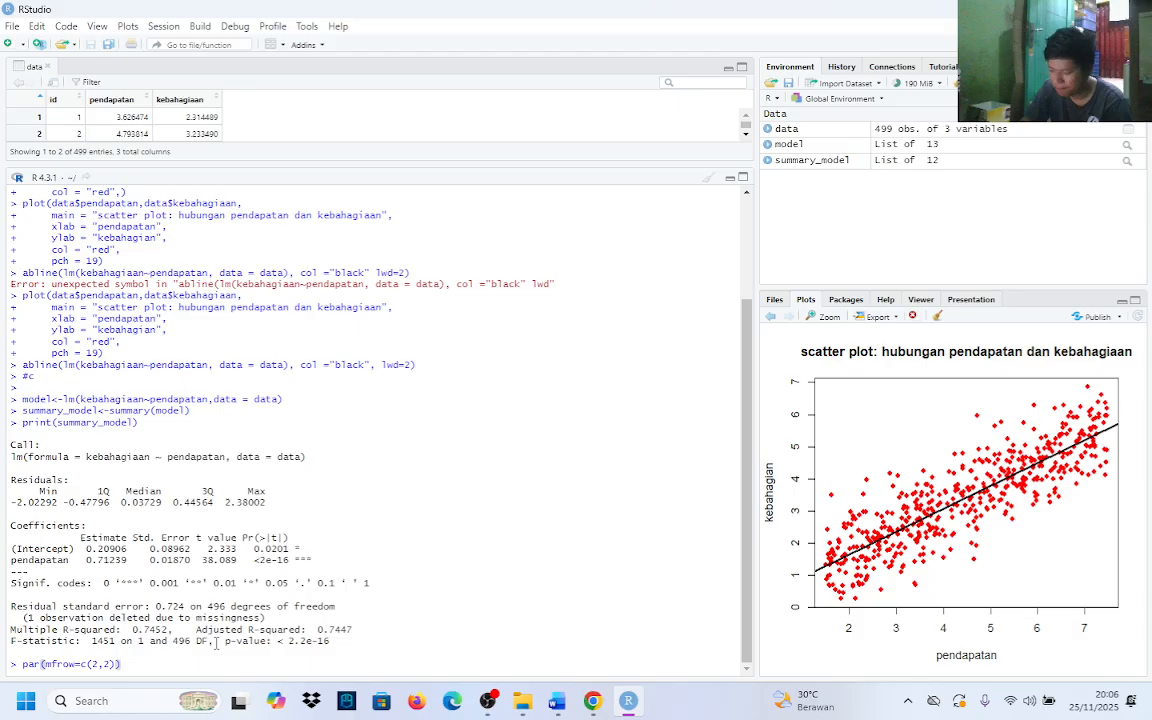
pyautogui.press('Return')
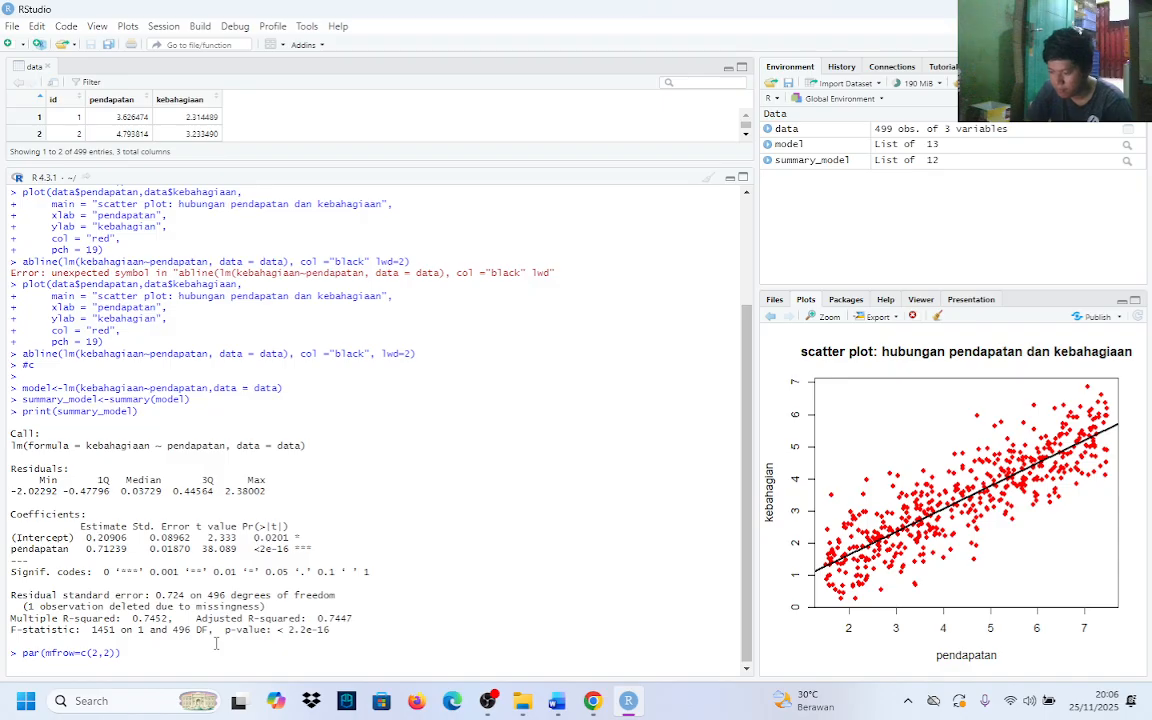
# Add plot(model) as the second line and run both commands to draw the regression diagnostic plots
pyautogui.write('plot')
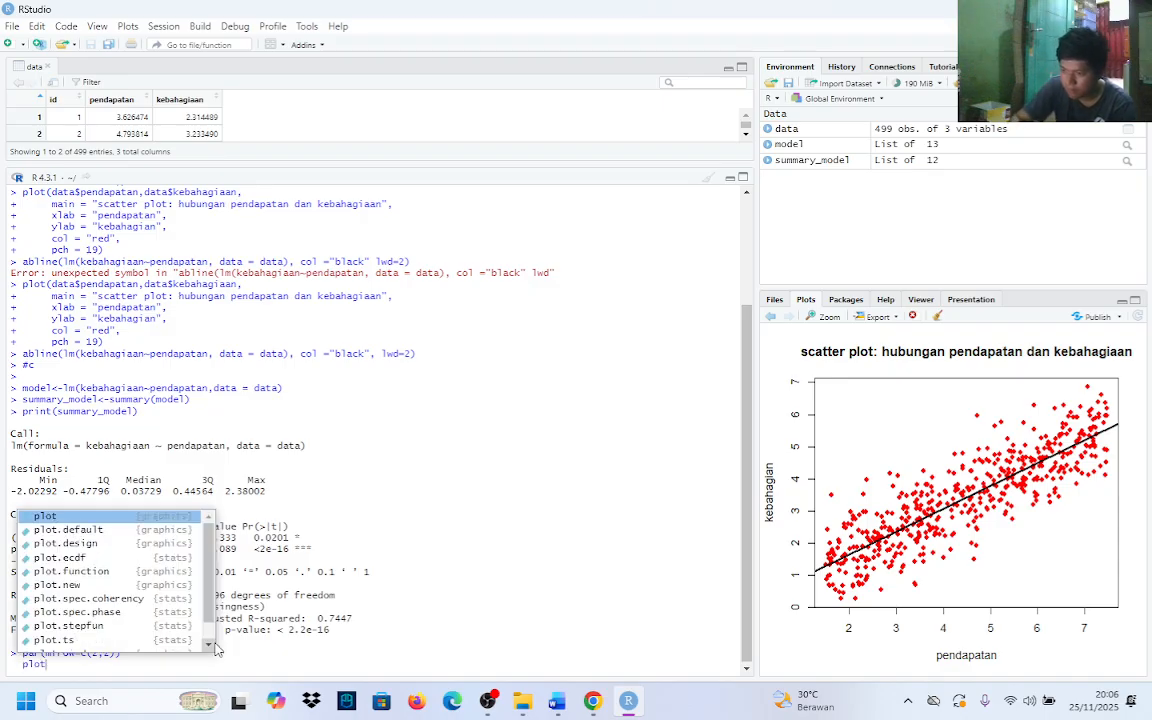
pyautogui.write('(')
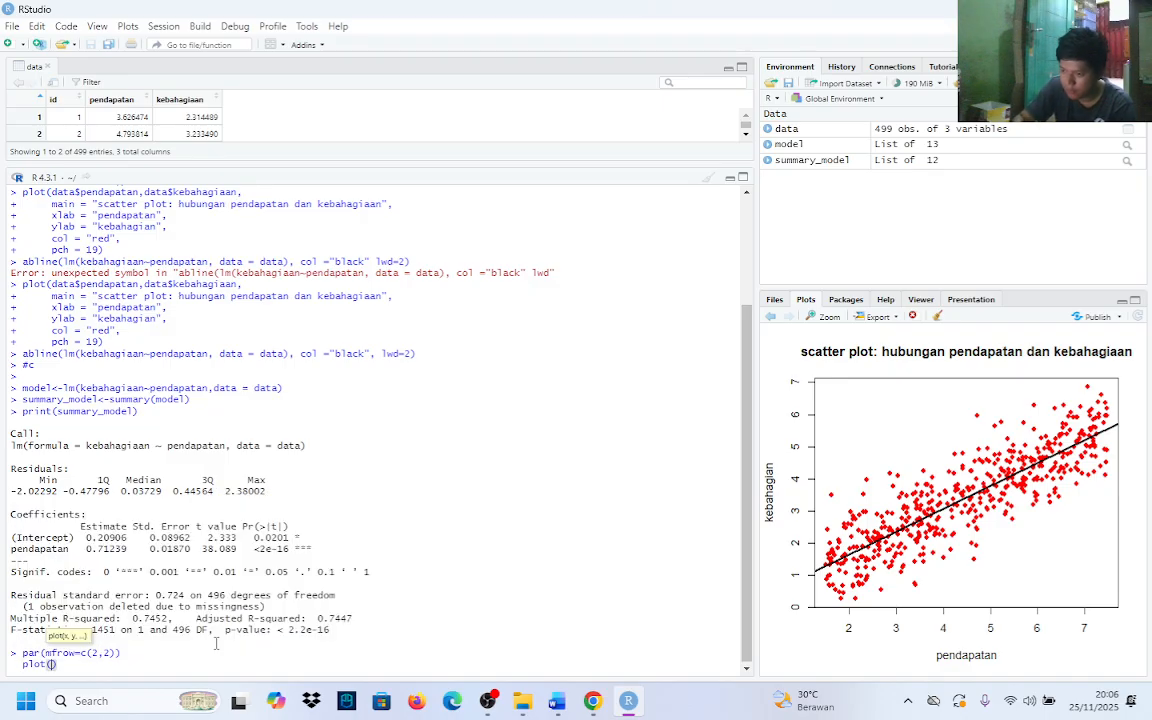
pyautogui.write('model')
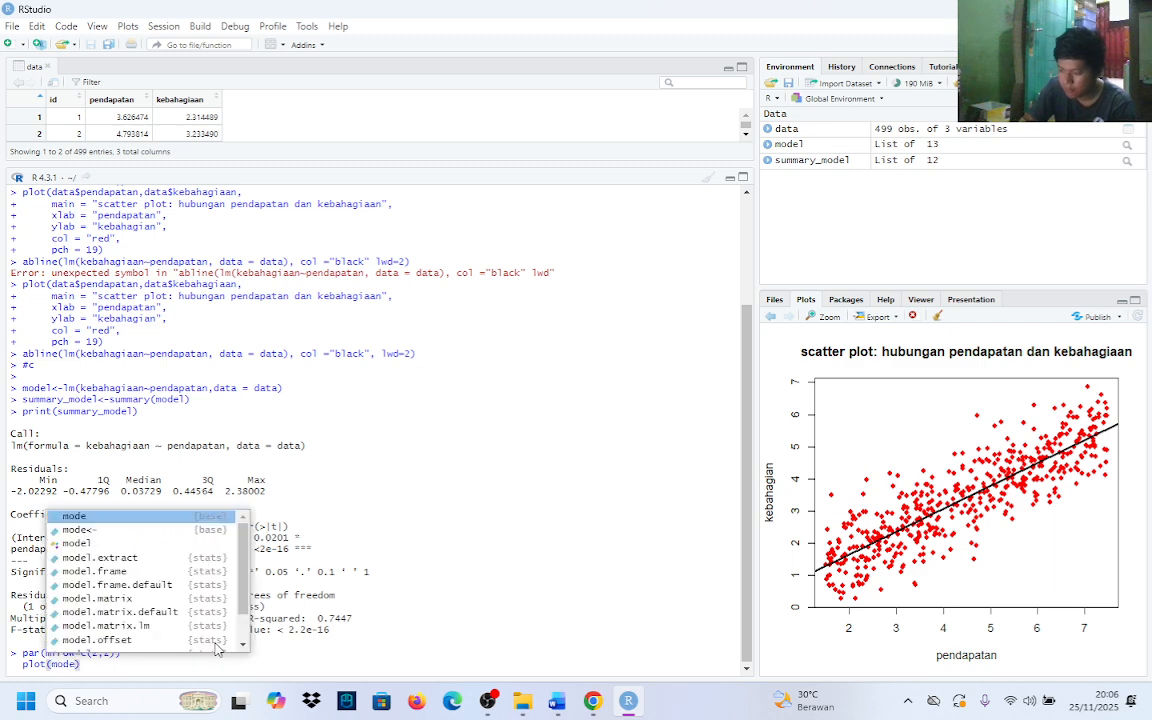
pyautogui.write(')')
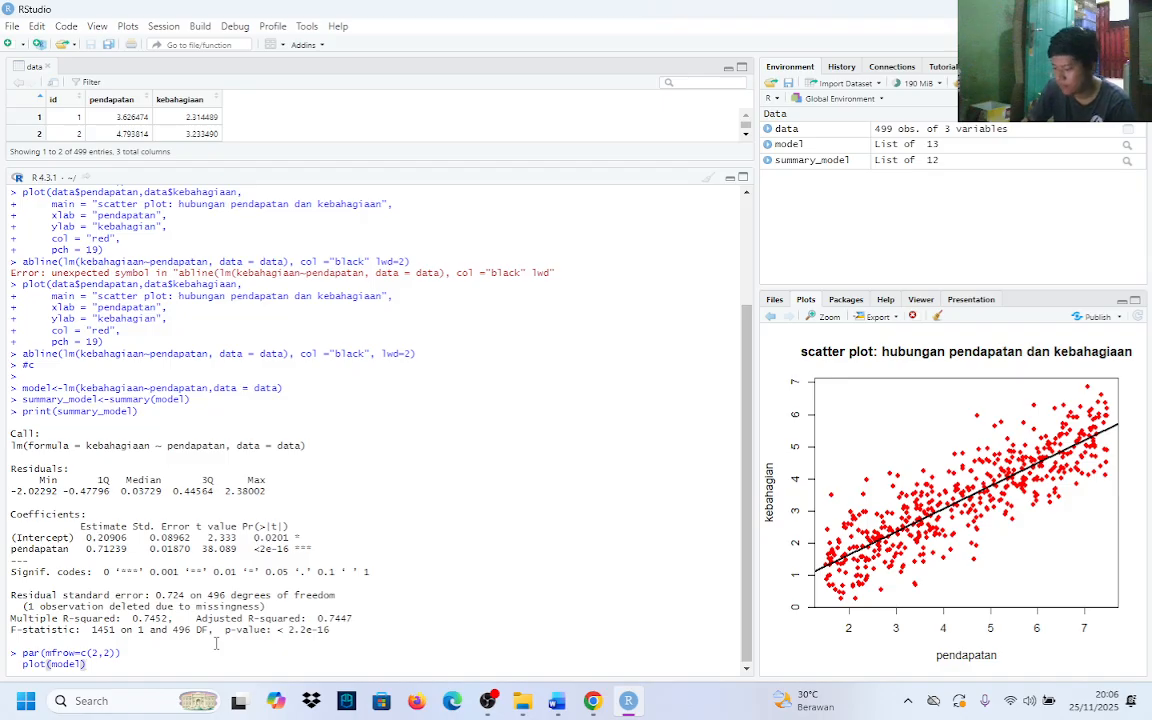
pyautogui.press('Return')
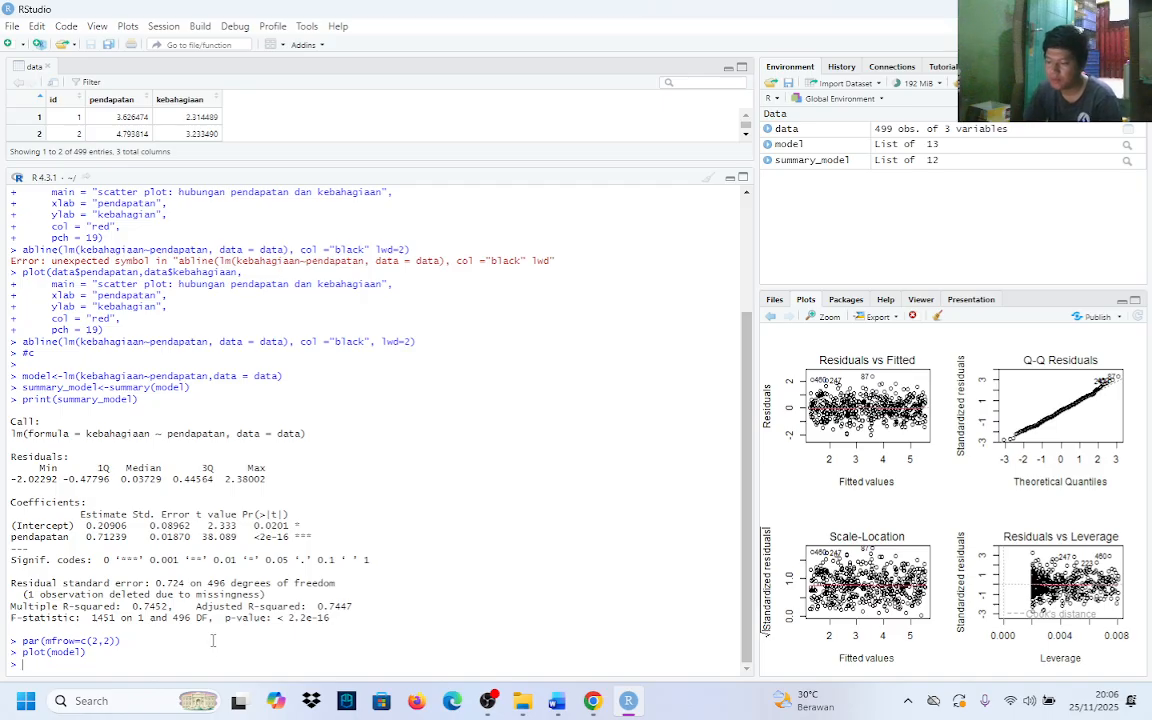
# Switch to Word, highlight the homoskedasticity and plot interpretation wording of task d, and return to RStudio
pyautogui.click(555, 707)
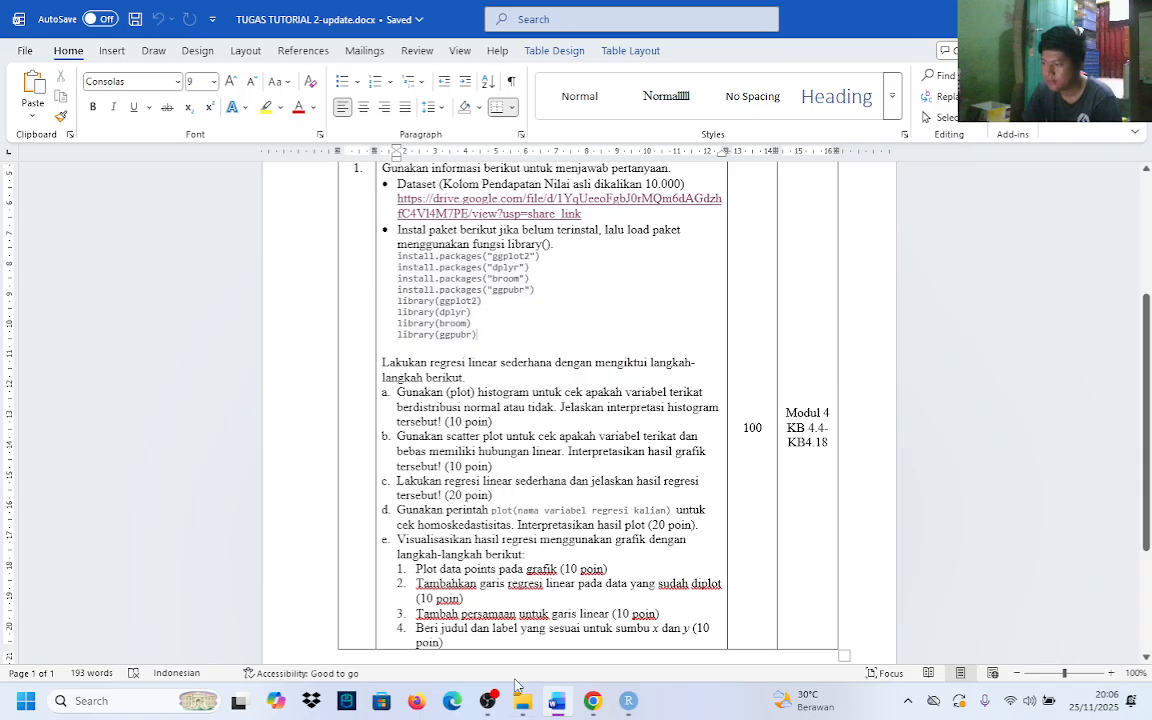
pyautogui.moveTo(418, 527); pyautogui.dragTo(540, 540)
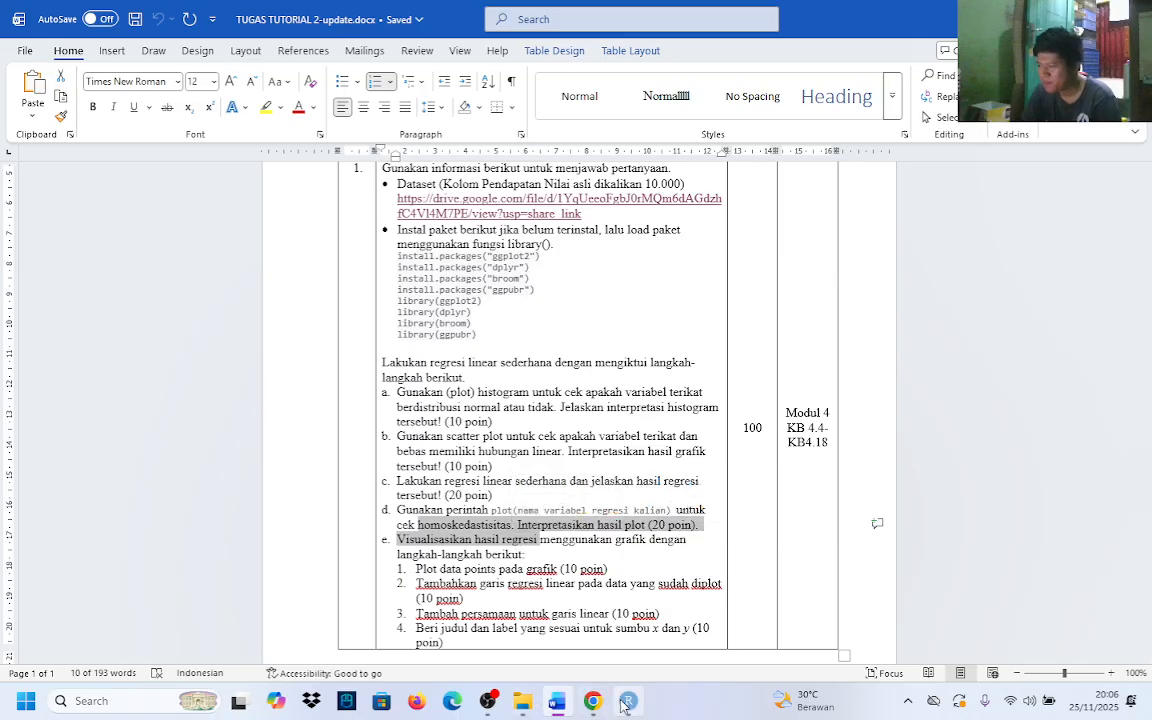
pyautogui.hotkey('alt', 'Tab')
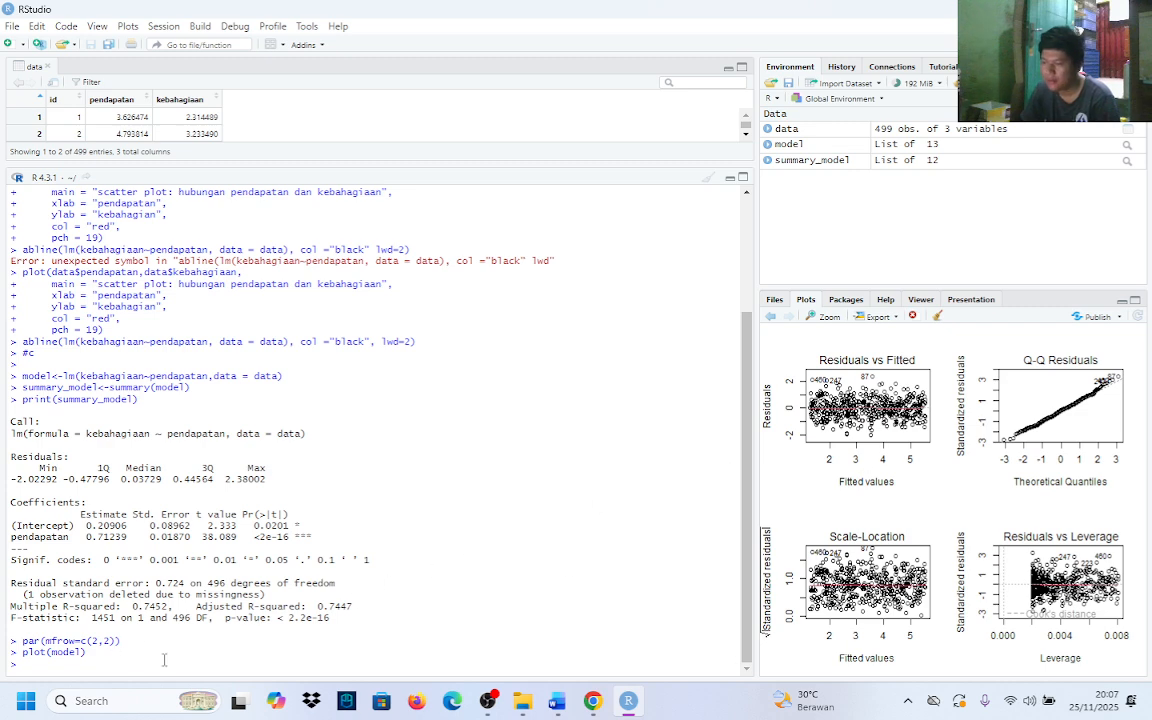
# Review the par(mfrow=c(2,2)) and plot(model) commands in the console and examine the spread of points in the Residuals vs Fitted plot
pyautogui.moveTo(24, 643); pyautogui.dragTo(86, 649)
pyautogui.click(44, 643)
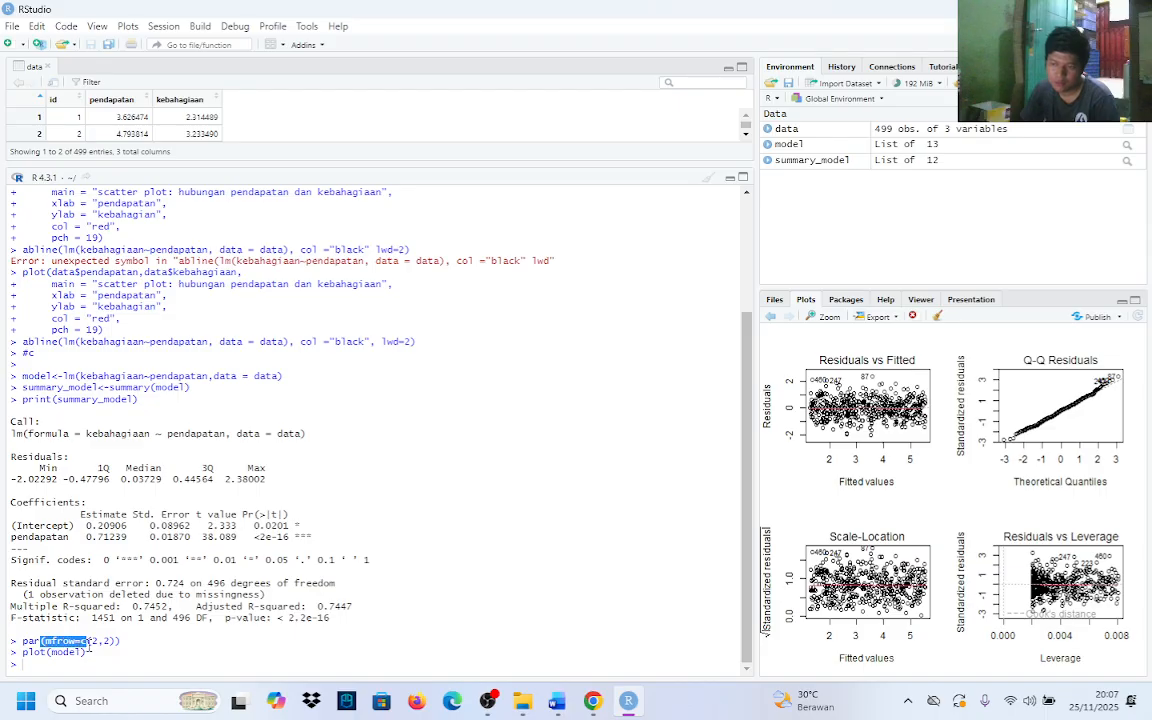
pyautogui.click(93, 649)
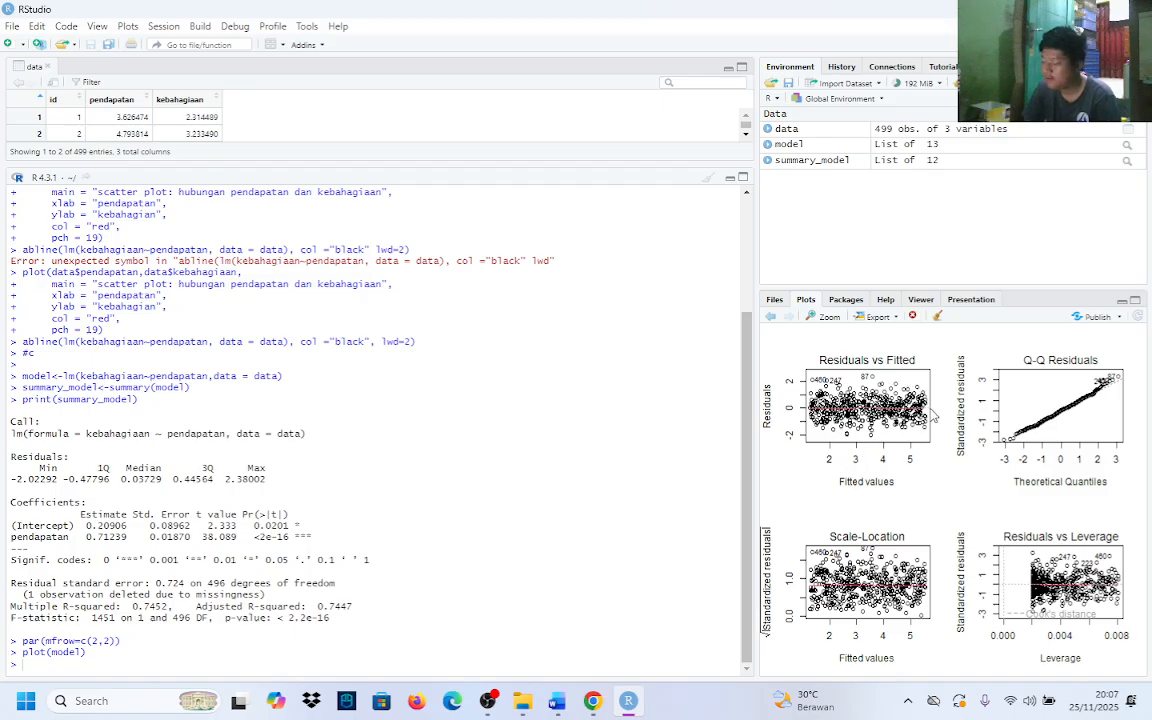
pyautogui.moveTo(798, 408)
pyautogui.mouseDown()
pyautogui.moveTo(830, 404)
pyautogui.moveTo(821, 408)
pyautogui.mouseUp()
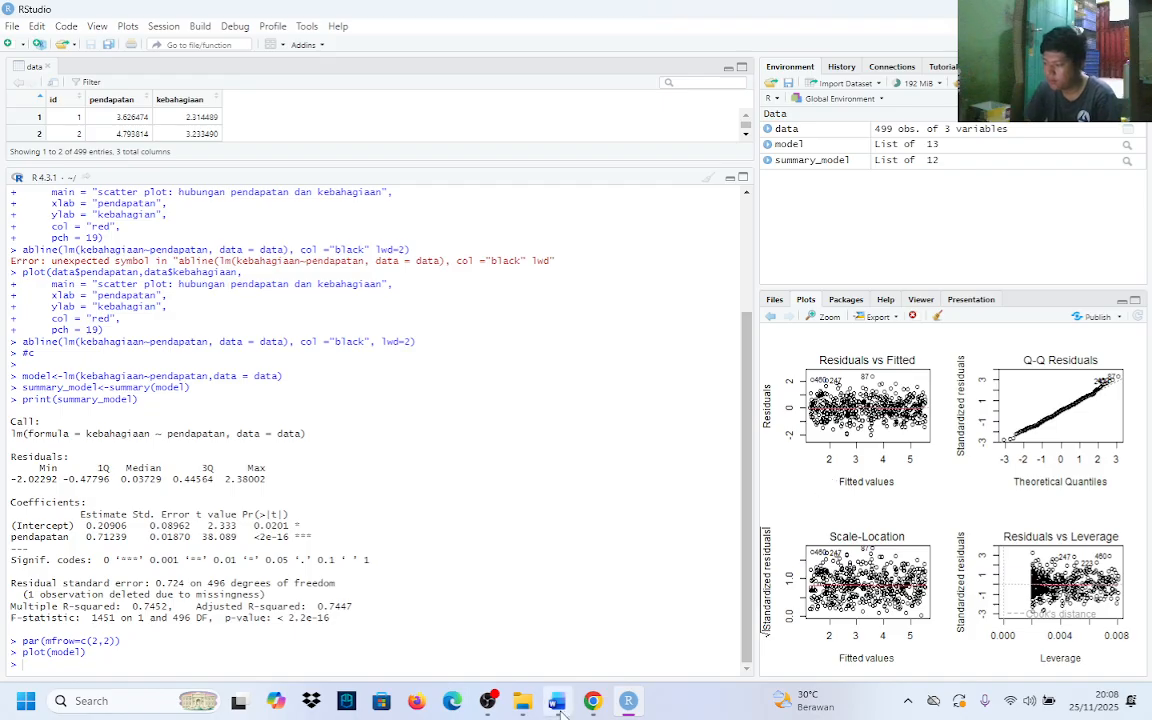
# Recheck the homoskedasticity requirement of task d in the Word assignment, then go back to the diagnostic plots in RStudio
pyautogui.hotkey('alt', 'Tab')
pyautogui.click(425, 530)
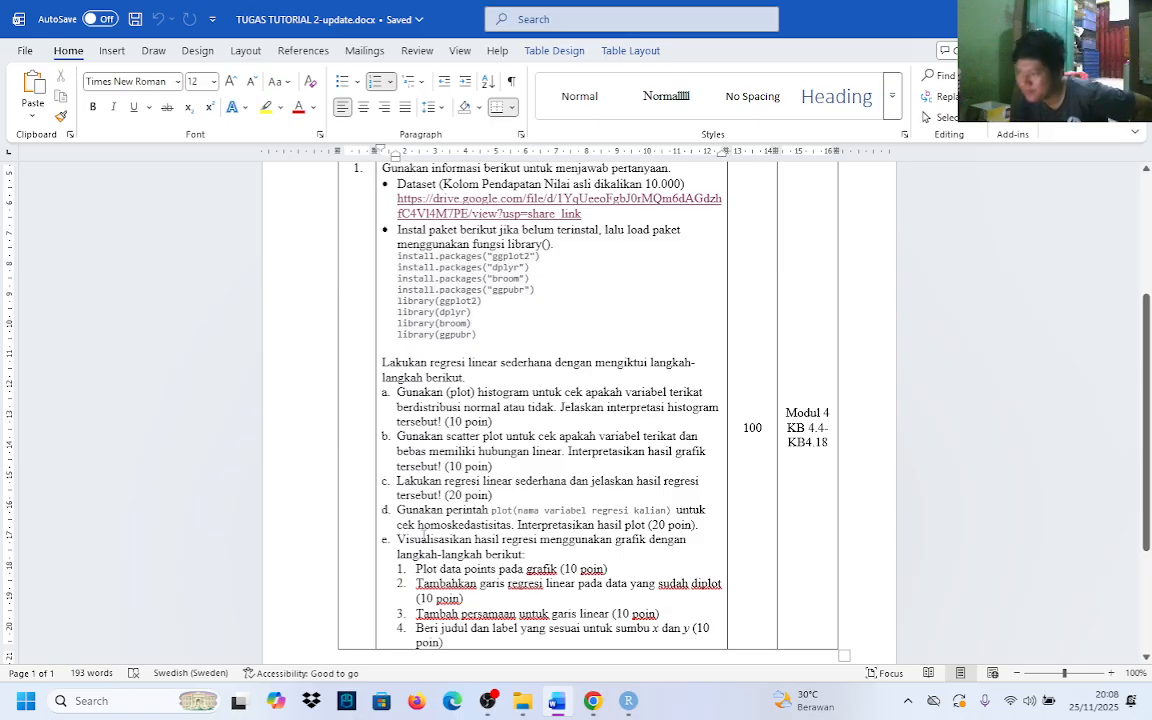
pyautogui.moveTo(419, 527); pyautogui.dragTo(504, 551)
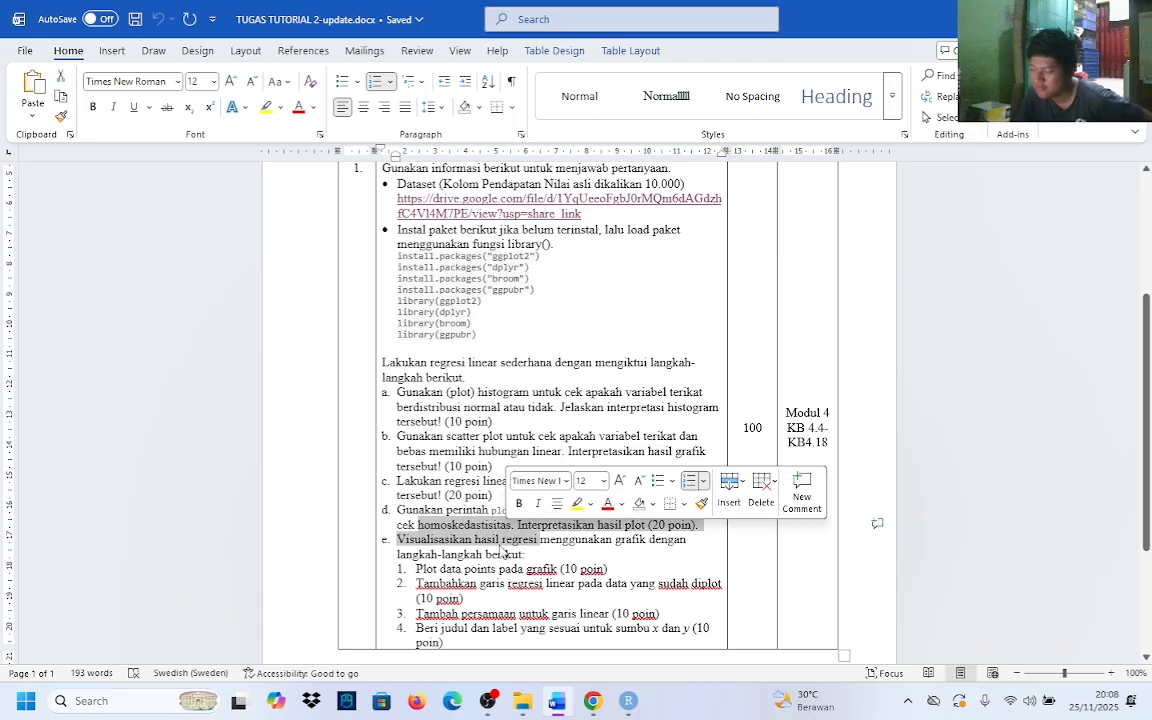
pyautogui.click(628, 700)
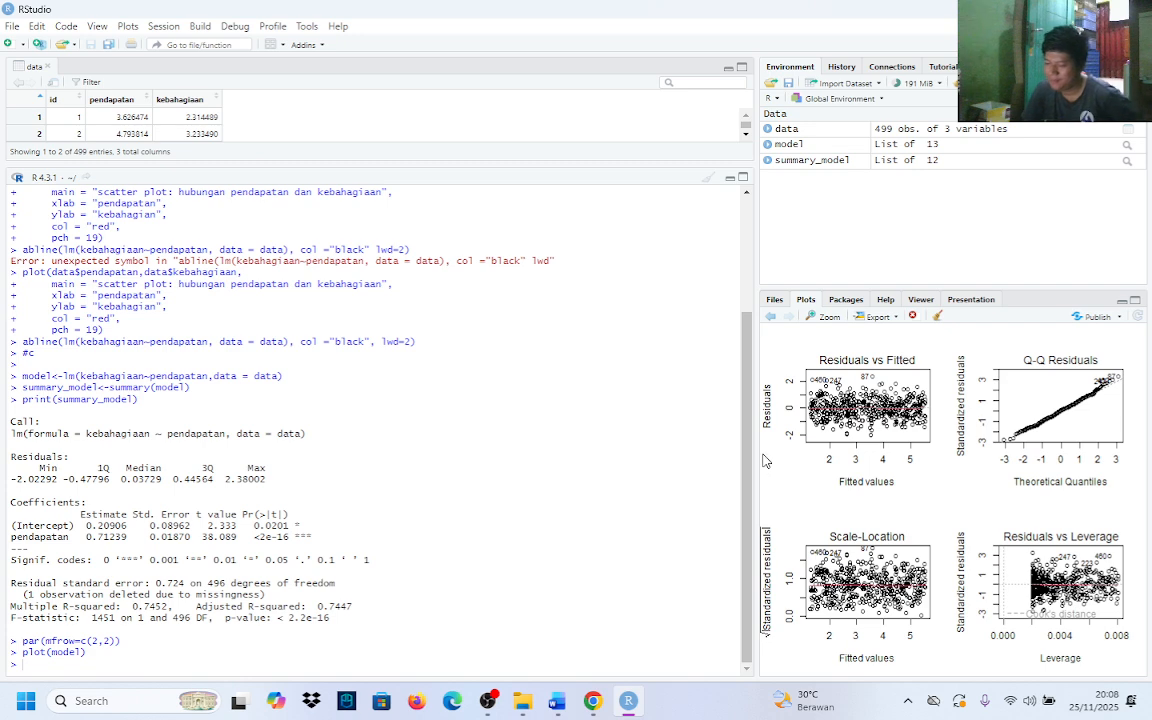
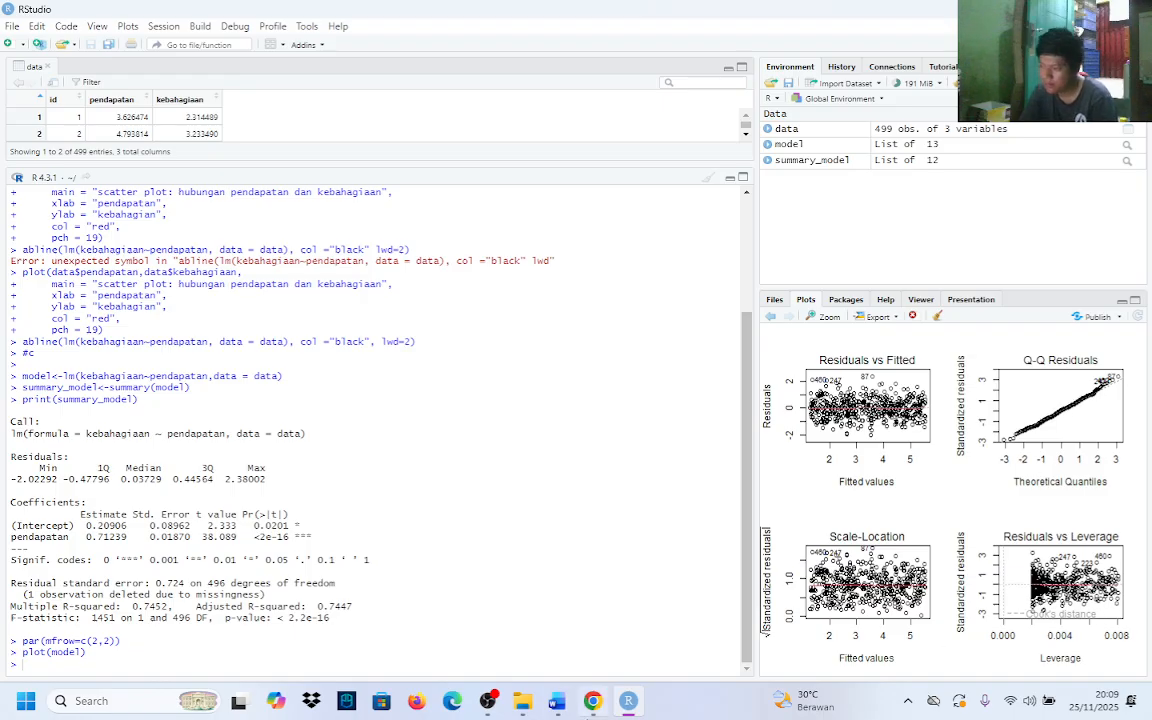
# Switch to Word, read the regression visualisation requirements of task e, and return to RStudio
pyautogui.moveTo(593, 714)
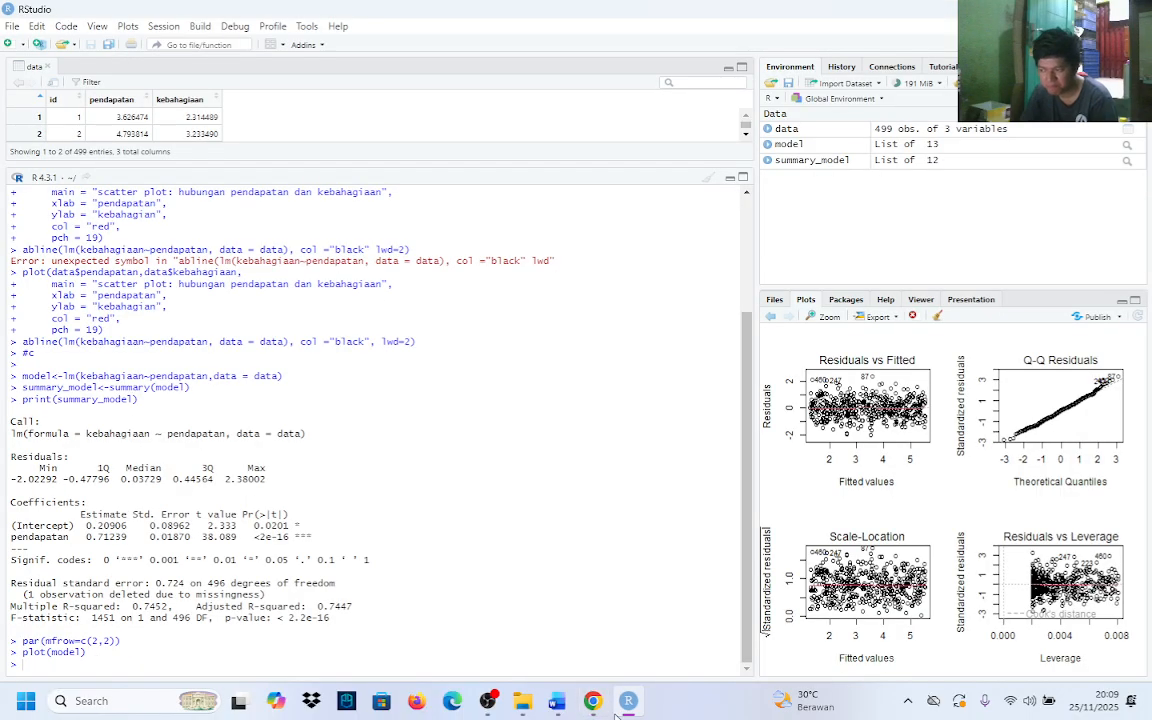
pyautogui.click(557, 703)
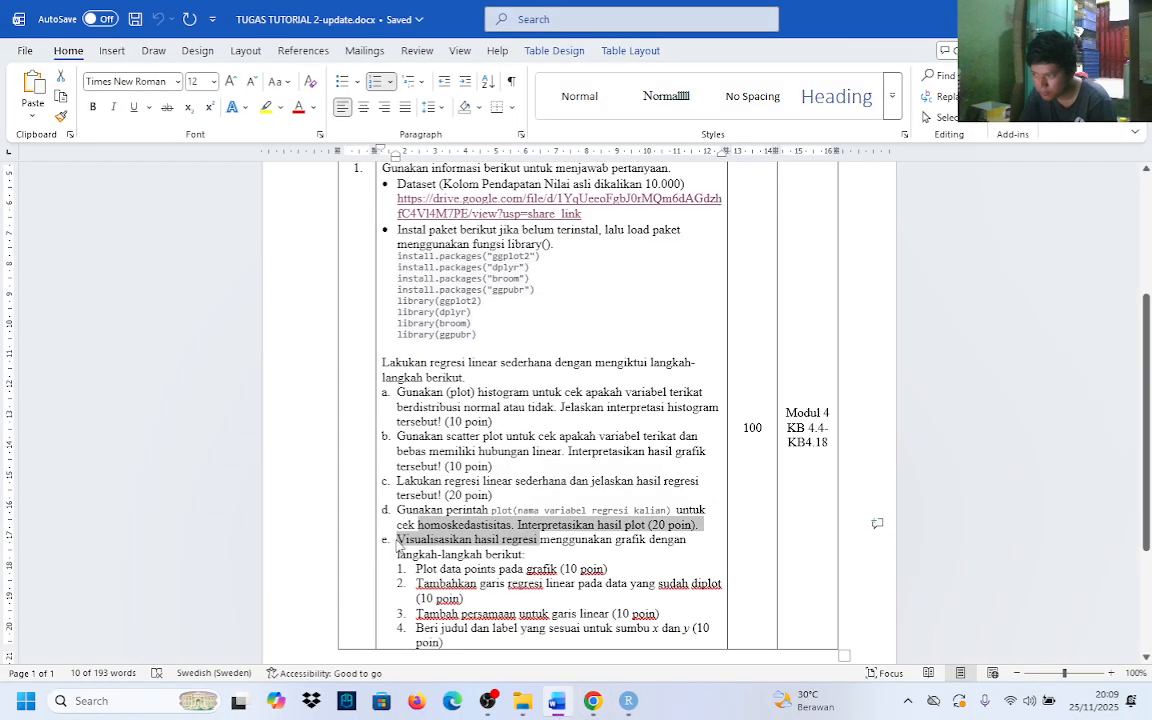
pyautogui.click(557, 557)
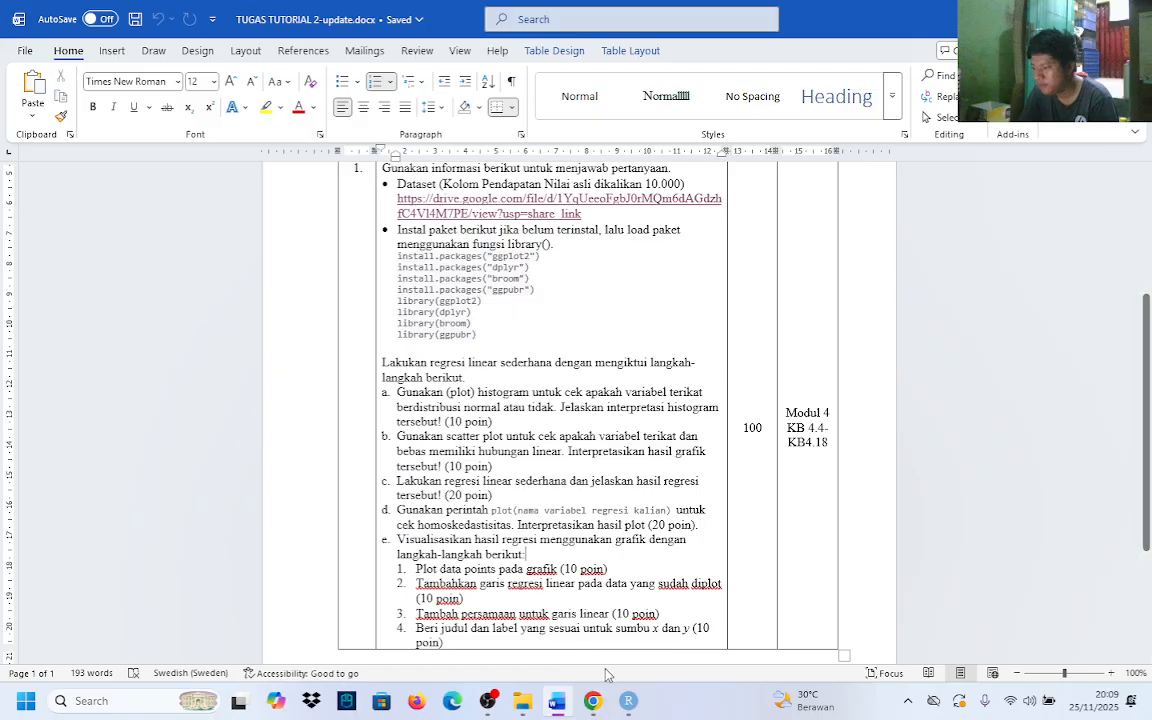
pyautogui.click(601, 698)
pyautogui.click(628, 701)
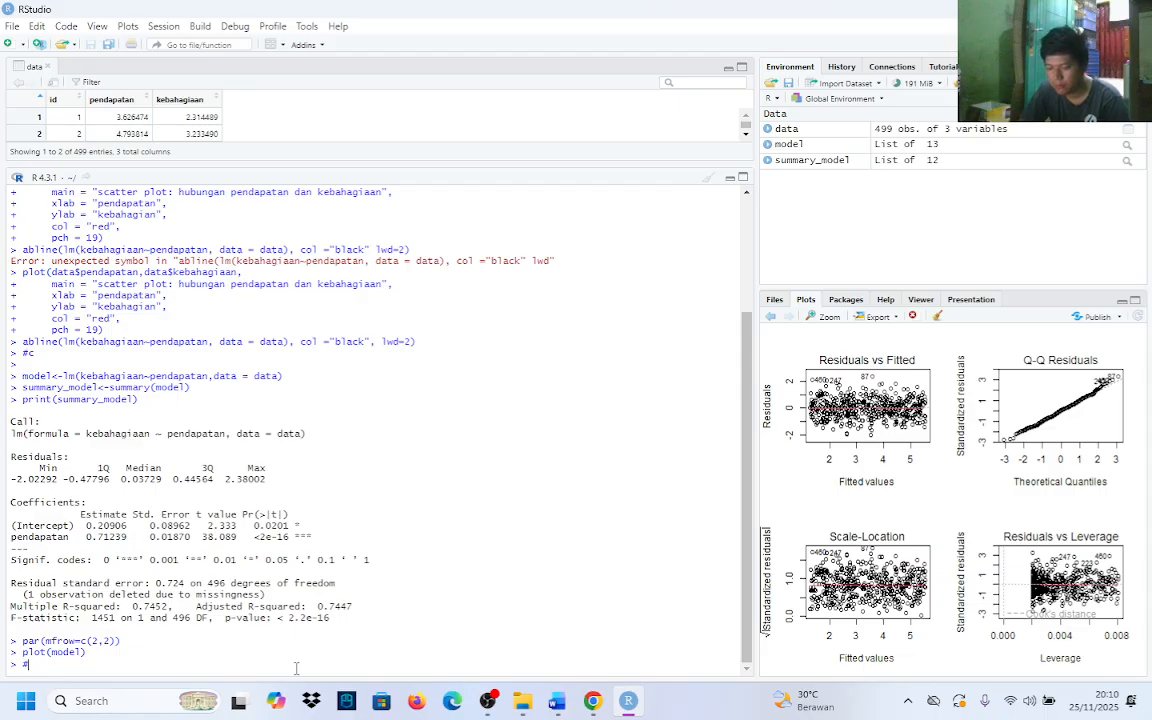
# Enter the comment #e in the console to mark the start of task e
pyautogui.press('Return')
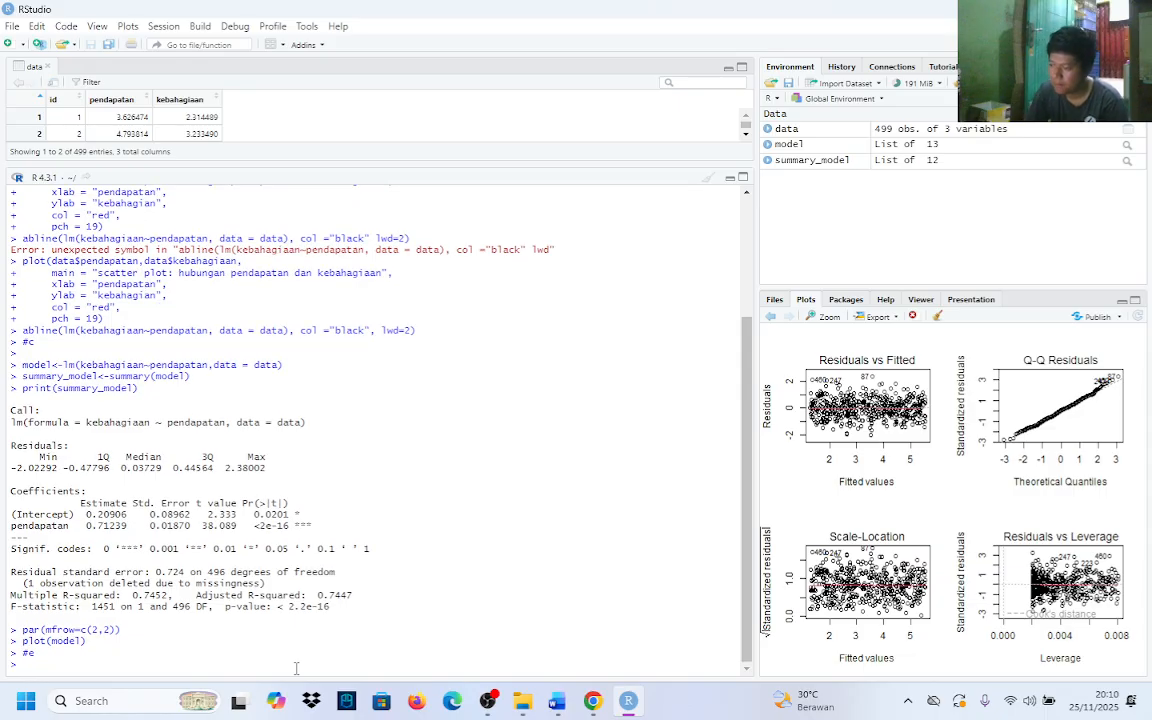
pyautogui.click(596, 704)
pyautogui.click(602, 713)
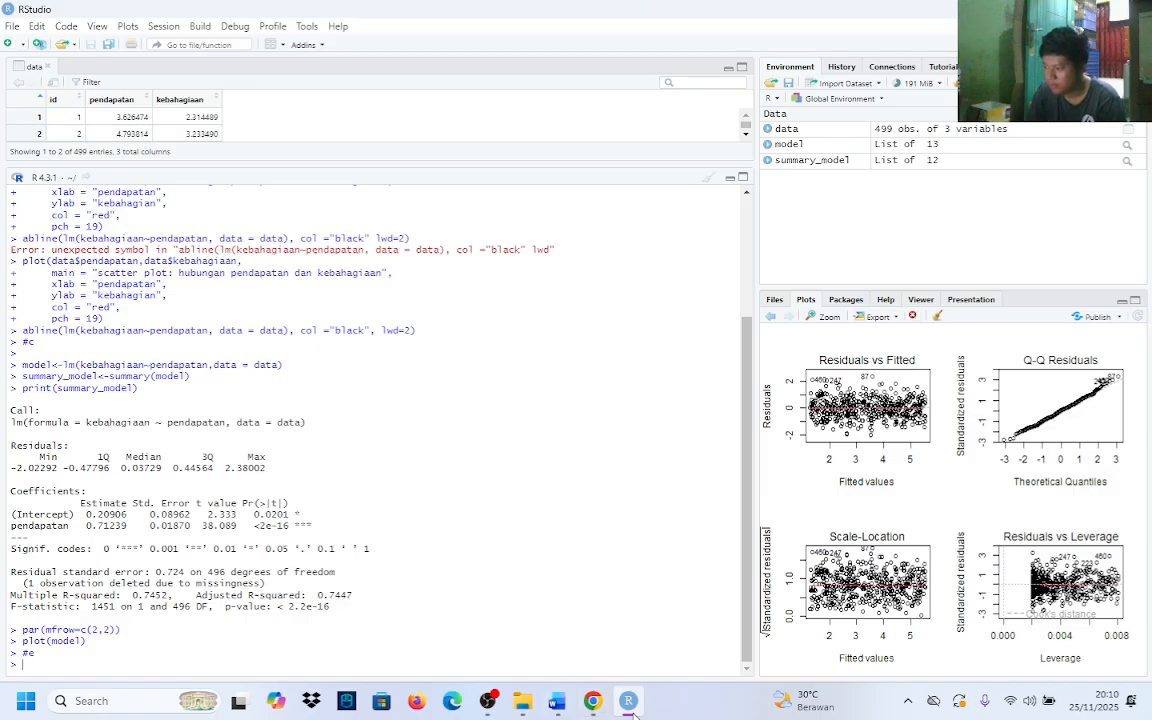
# Enter par(mfrow=c(1,1)) in the console to restore a single-plot layout, and start a second line without running it
pyautogui.moveTo(628, 712)
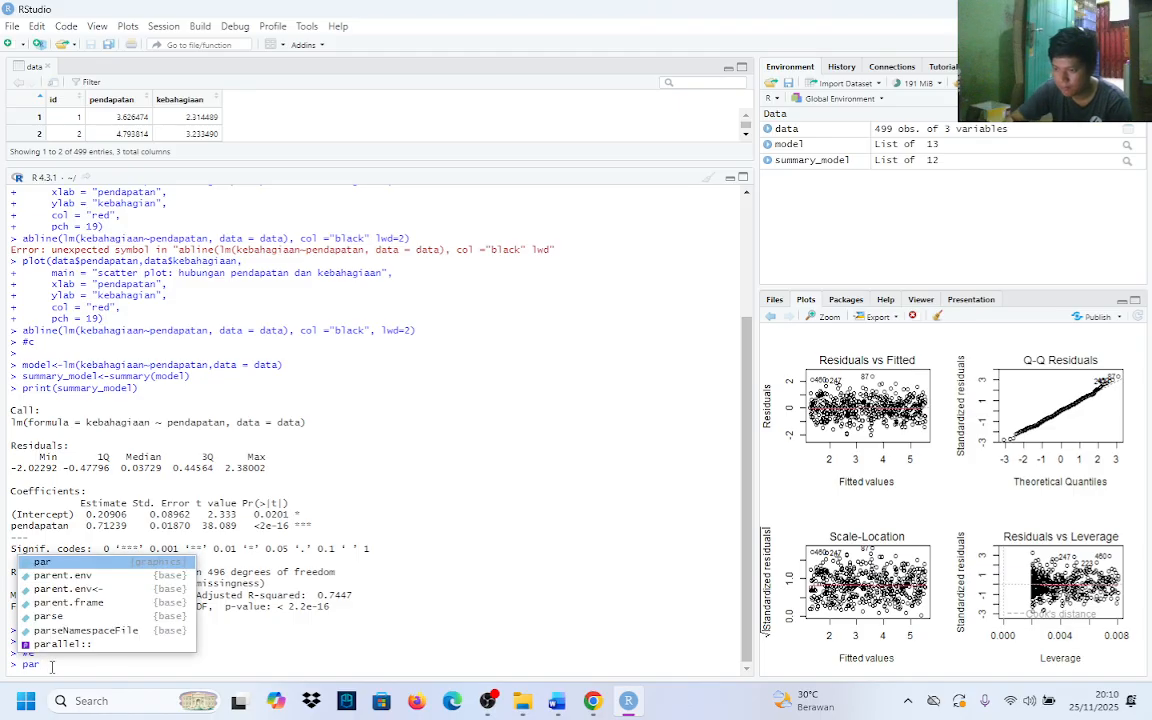
pyautogui.write('(')
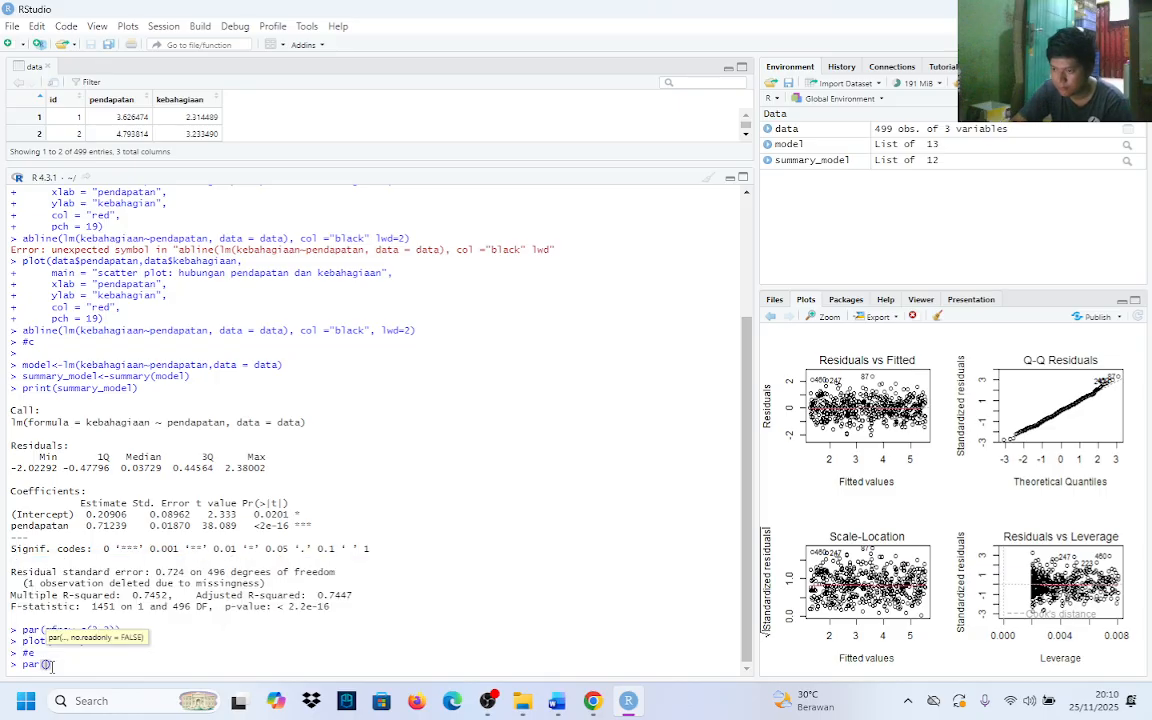
pyautogui.write('mf')
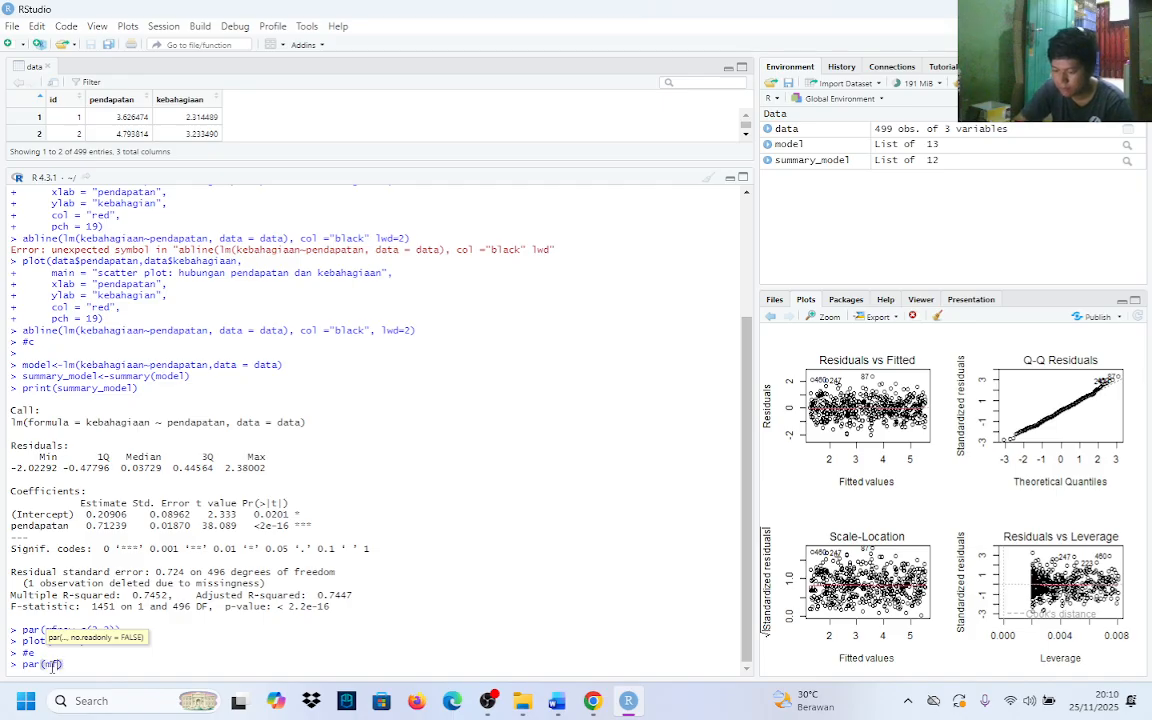
pyautogui.write('row')
pyautogui.press('BackSpace')
pyautogui.write('w=c(')
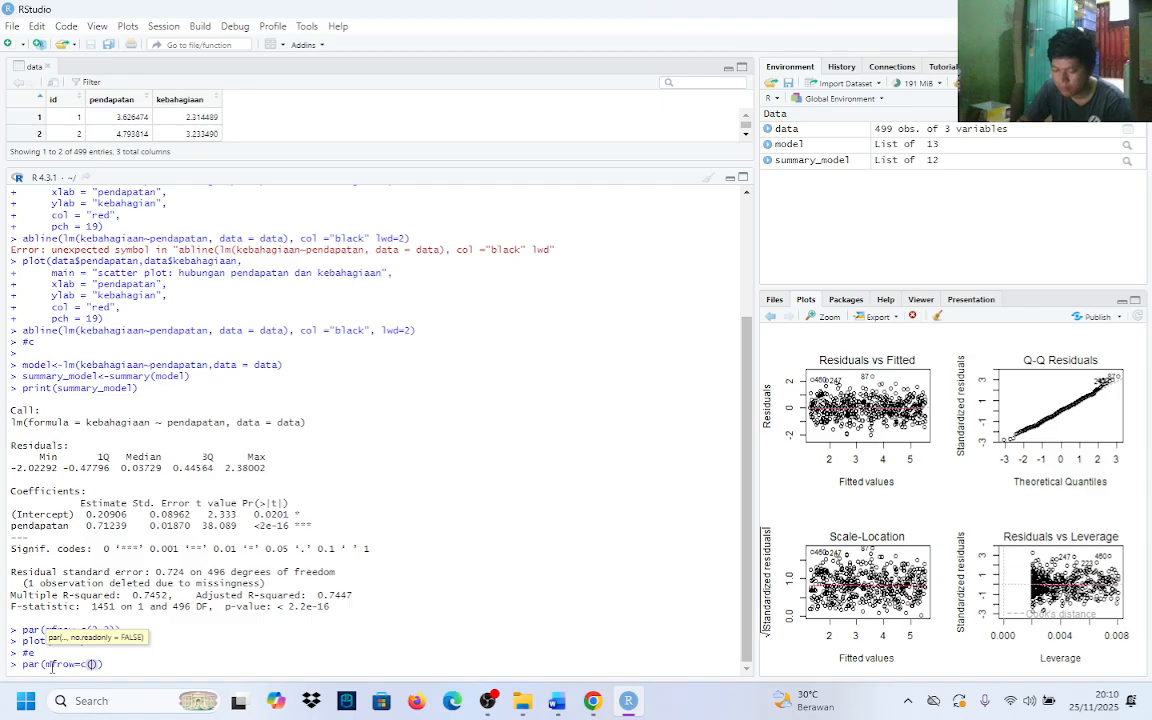
pyautogui.write('1,1')
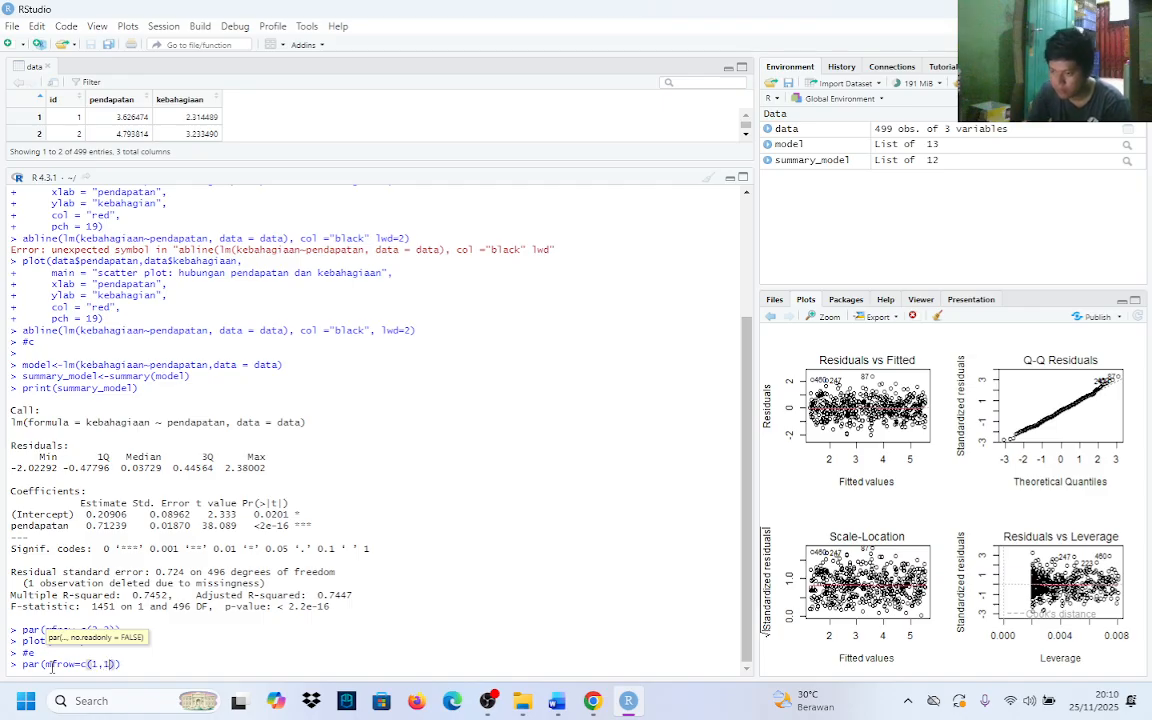
pyautogui.click(125, 663)
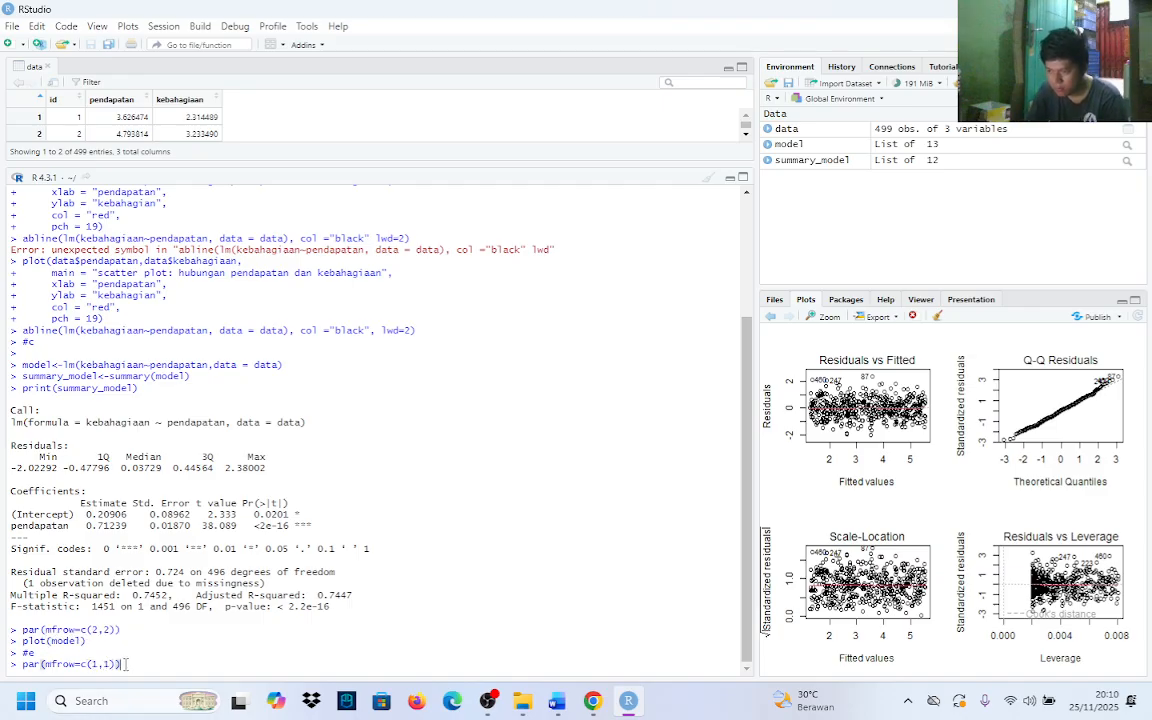
pyautogui.press('Return')
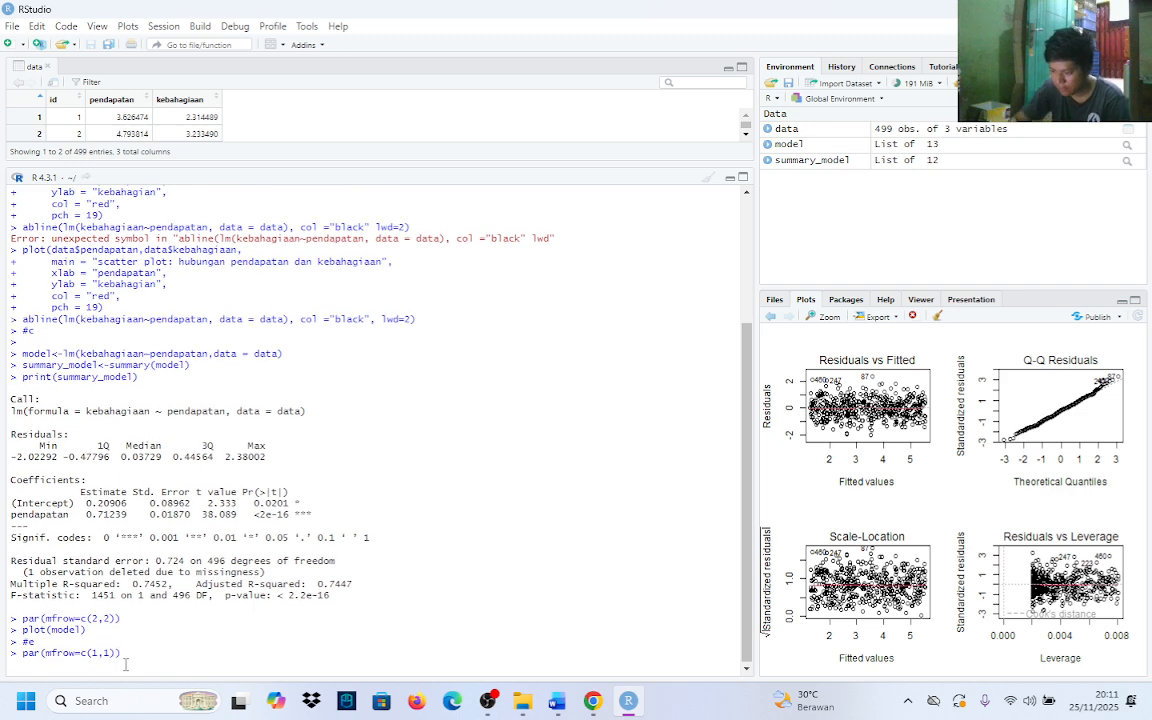
pyautogui.write('o')
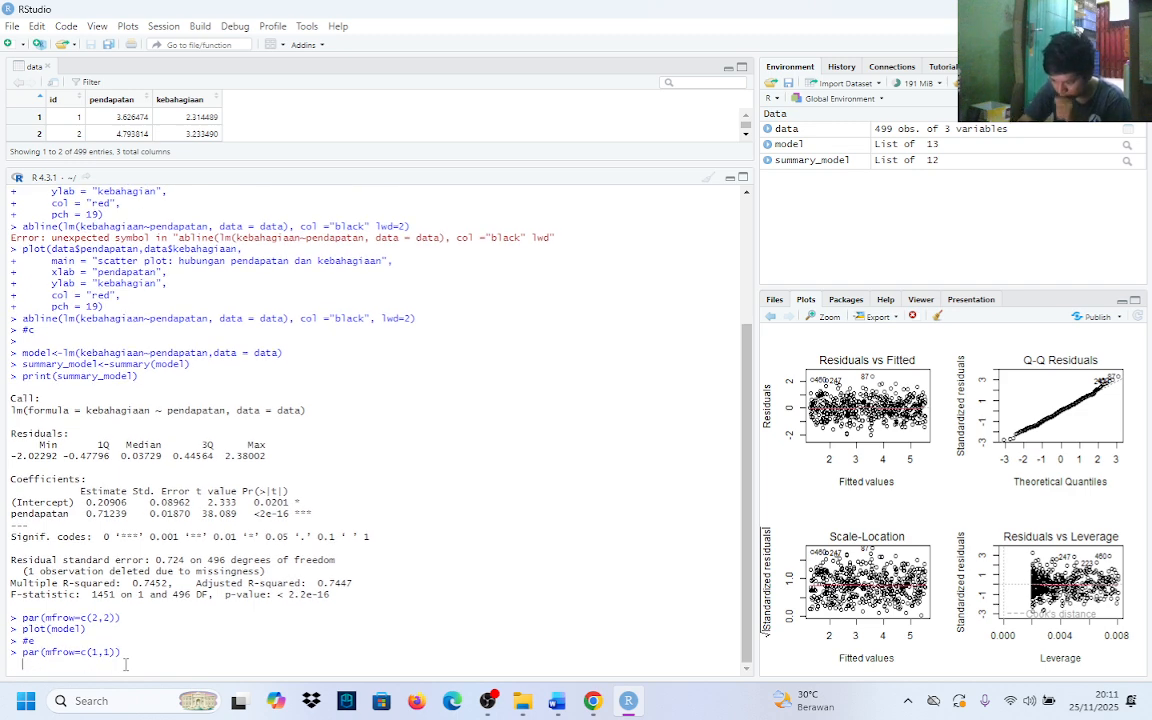
pyautogui.write('t')
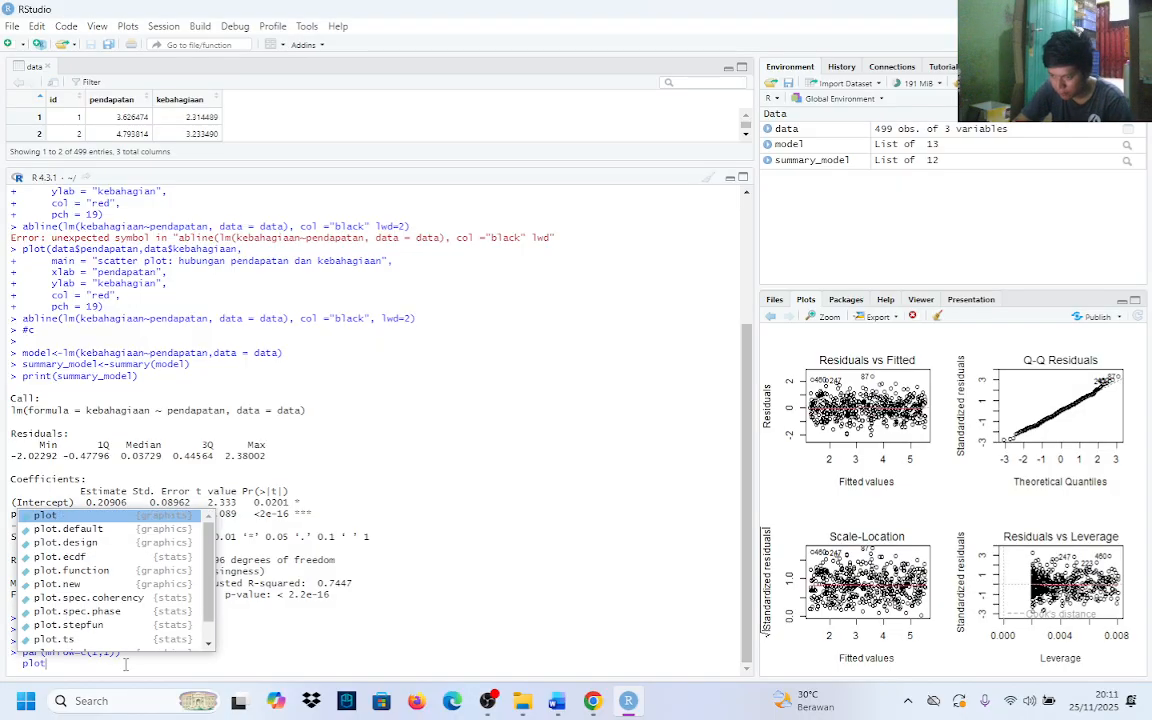
pyautogui.press('Tab')
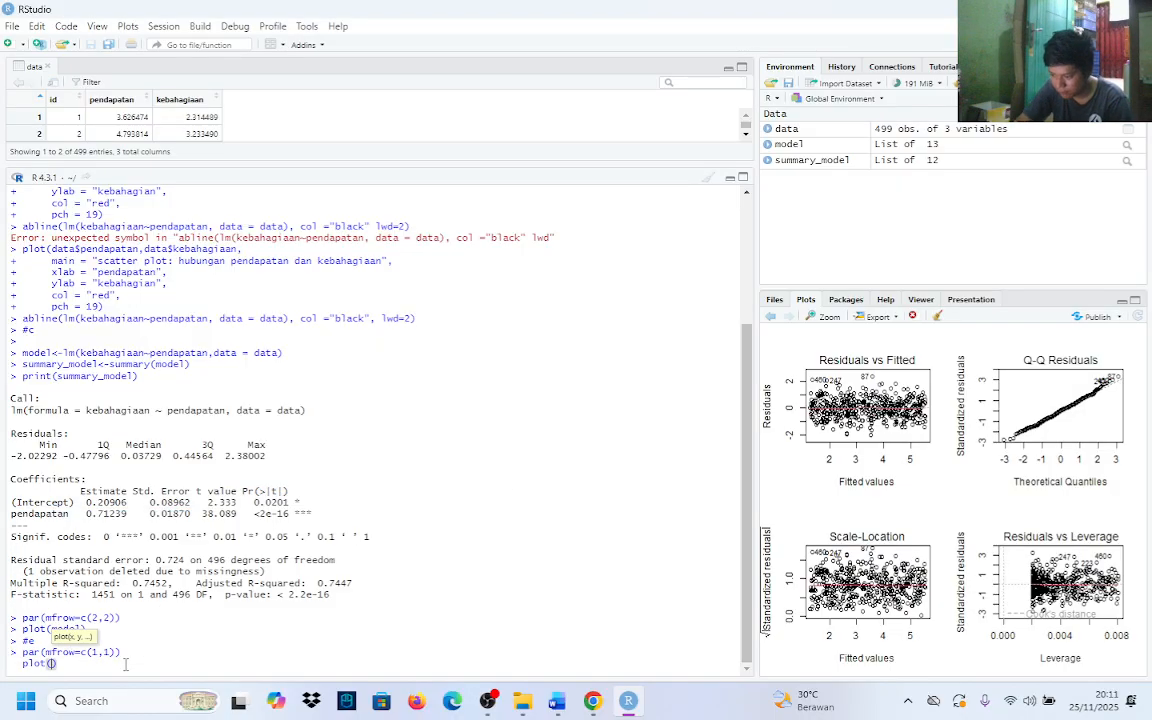
pyautogui.write('data')
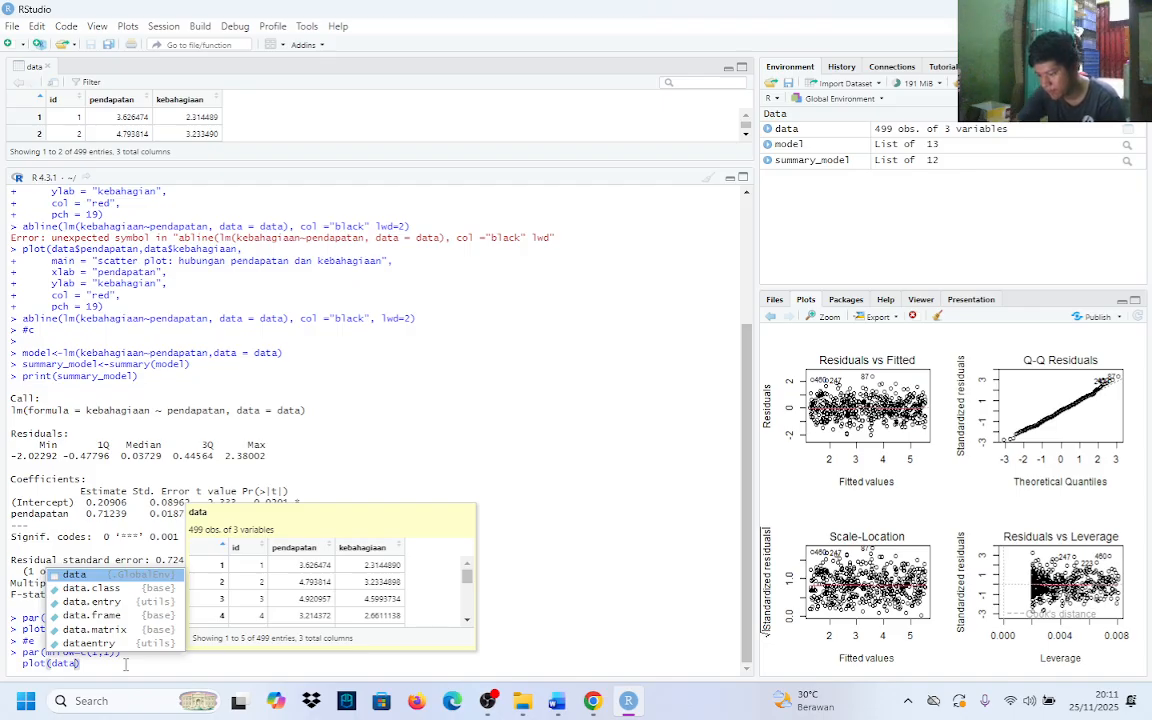
pyautogui.write(')')
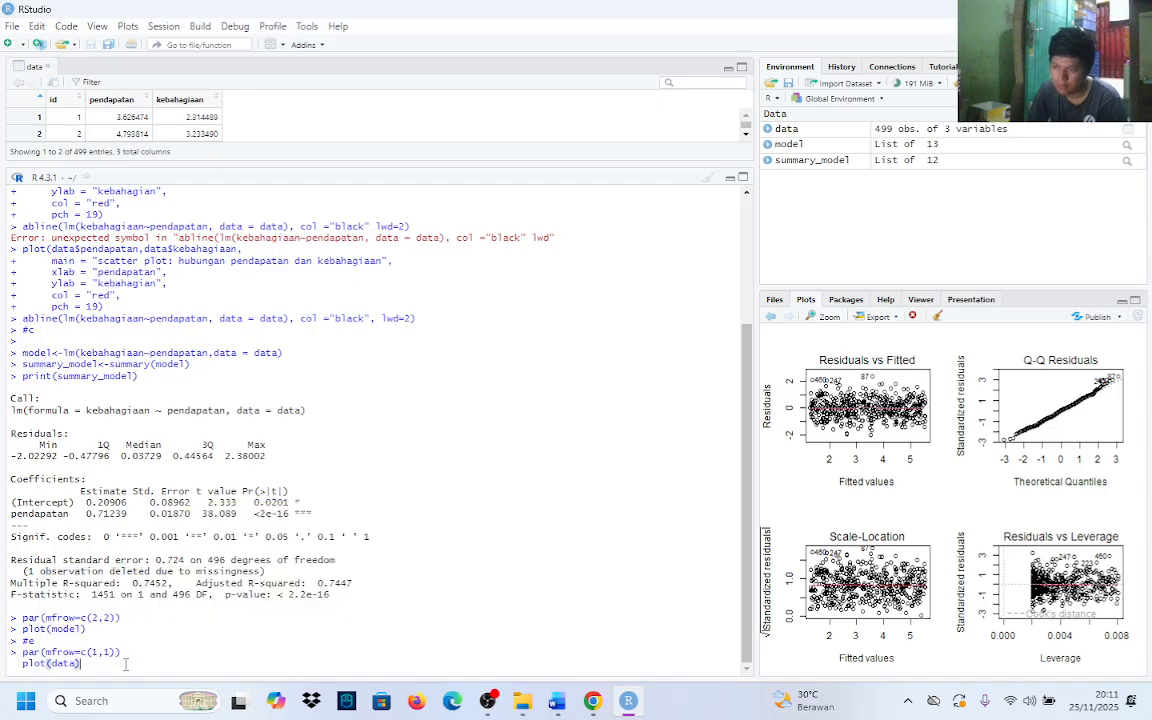
pyautogui.press('BackSpace')
pyautogui.press('BackSpace')
pyautogui.press('BackSpace')
pyautogui.press('BackSpace')
pyautogui.press('BackSpace')
pyautogui.press('BackSpace')
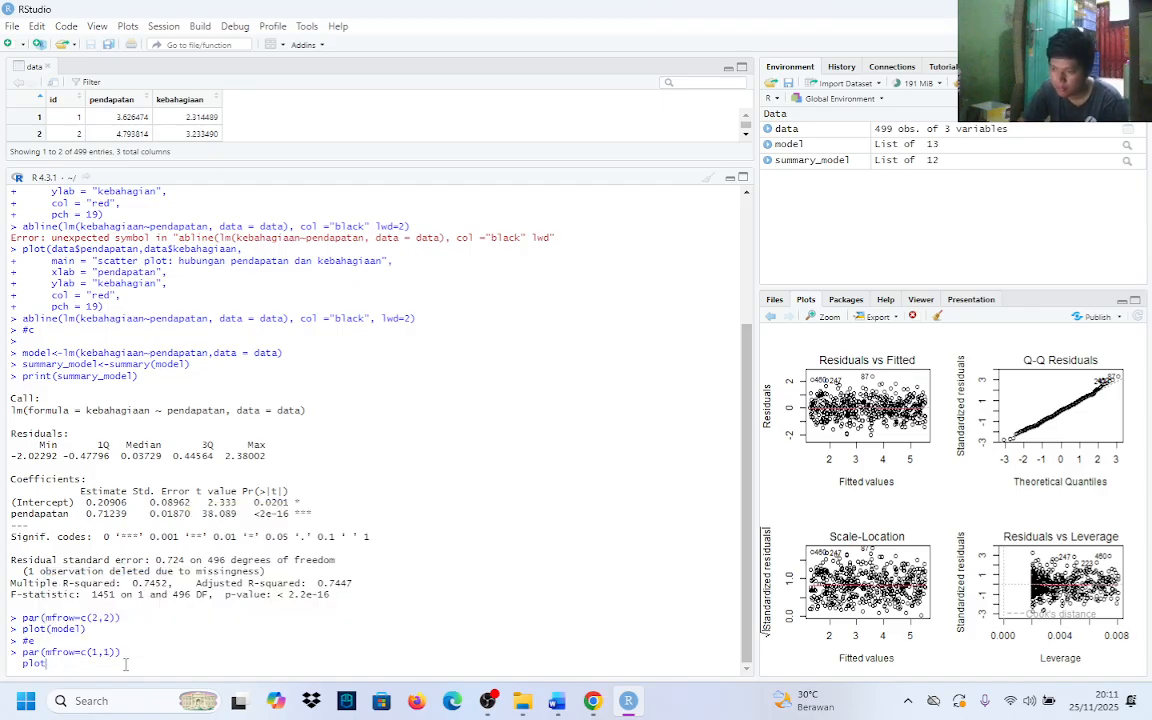
pyautogui.press('BackSpace')
pyautogui.press('BackSpace')
pyautogui.press('BackSpace')
pyautogui.press('BackSpace')
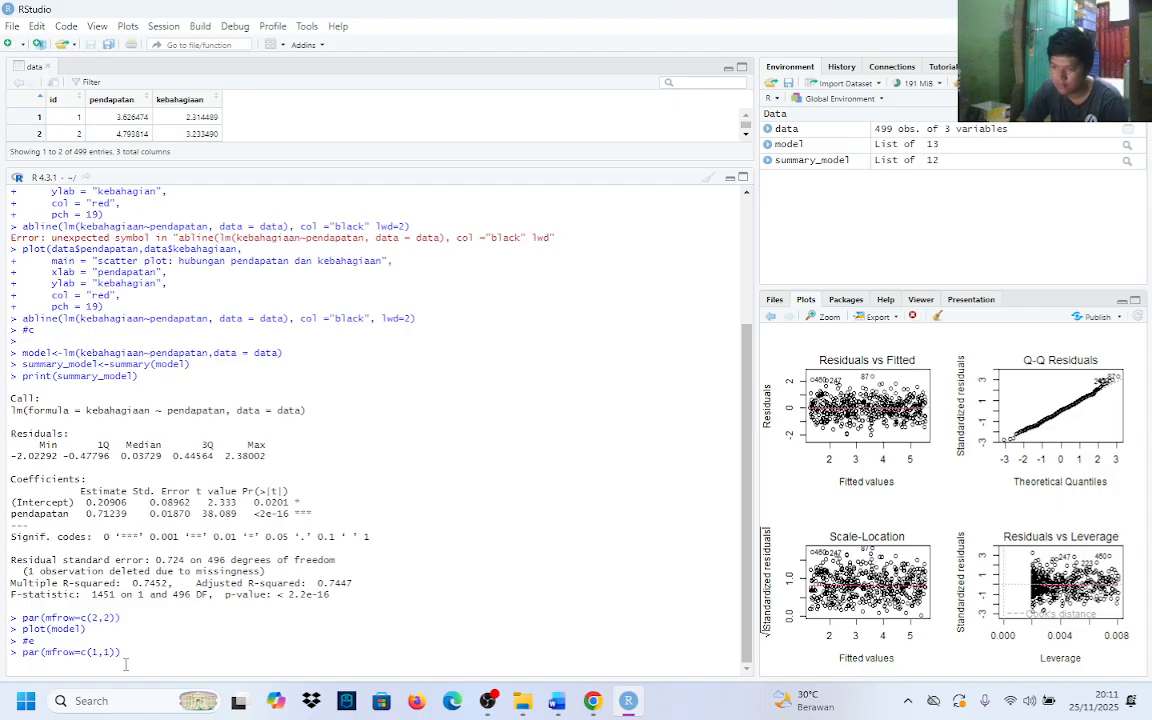
# Copy the earlier red pch = 19 scatter plot code with its abline command and paste it below par(mfrow=c(1,1))
pyautogui.scroll(5, 137, 270)
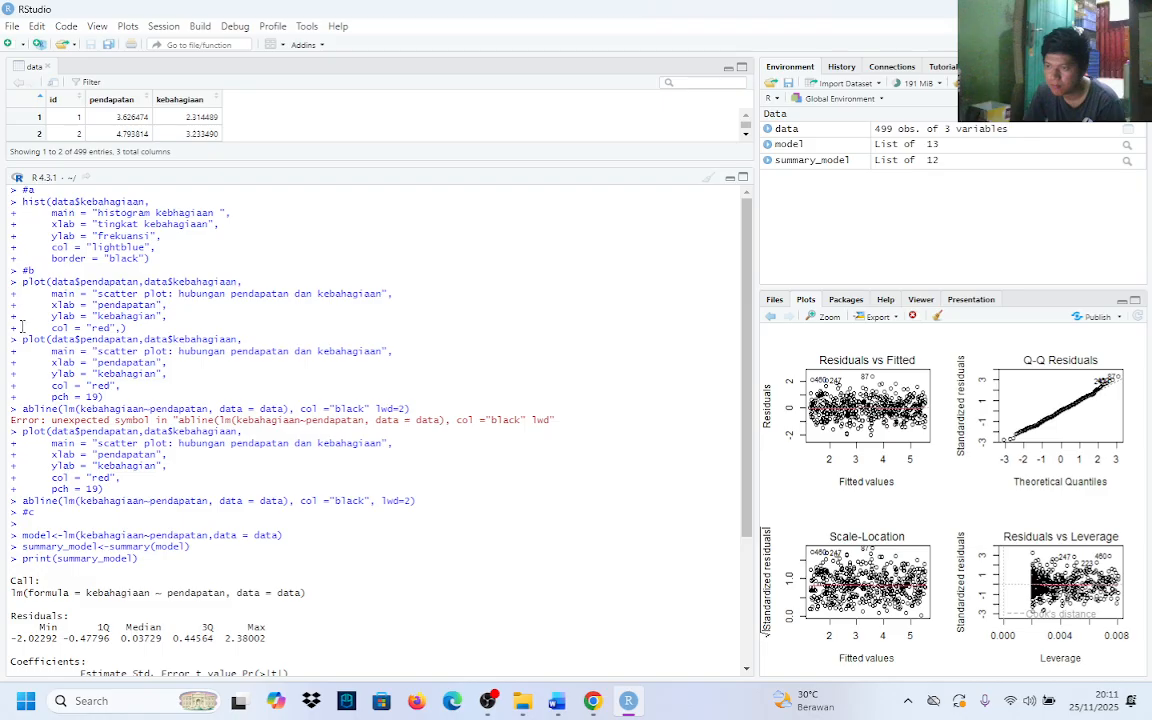
pyautogui.scroll(-3, 20, 288)
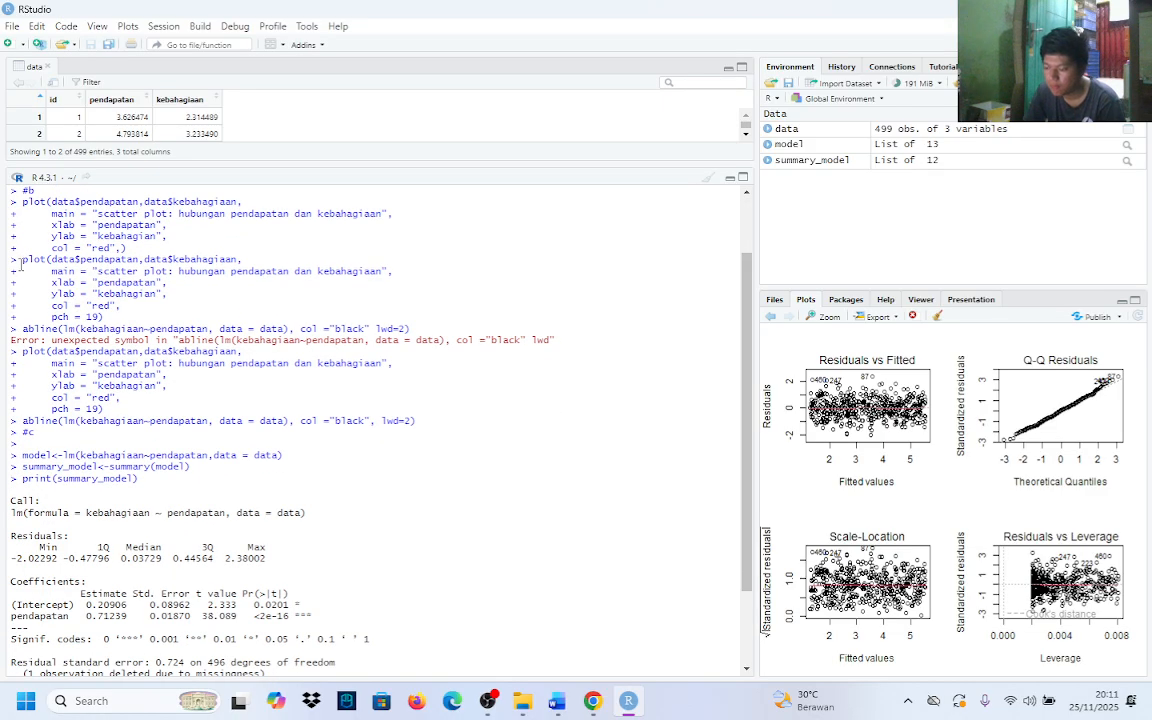
pyautogui.moveTo(18, 260); pyautogui.dragTo(423, 327)
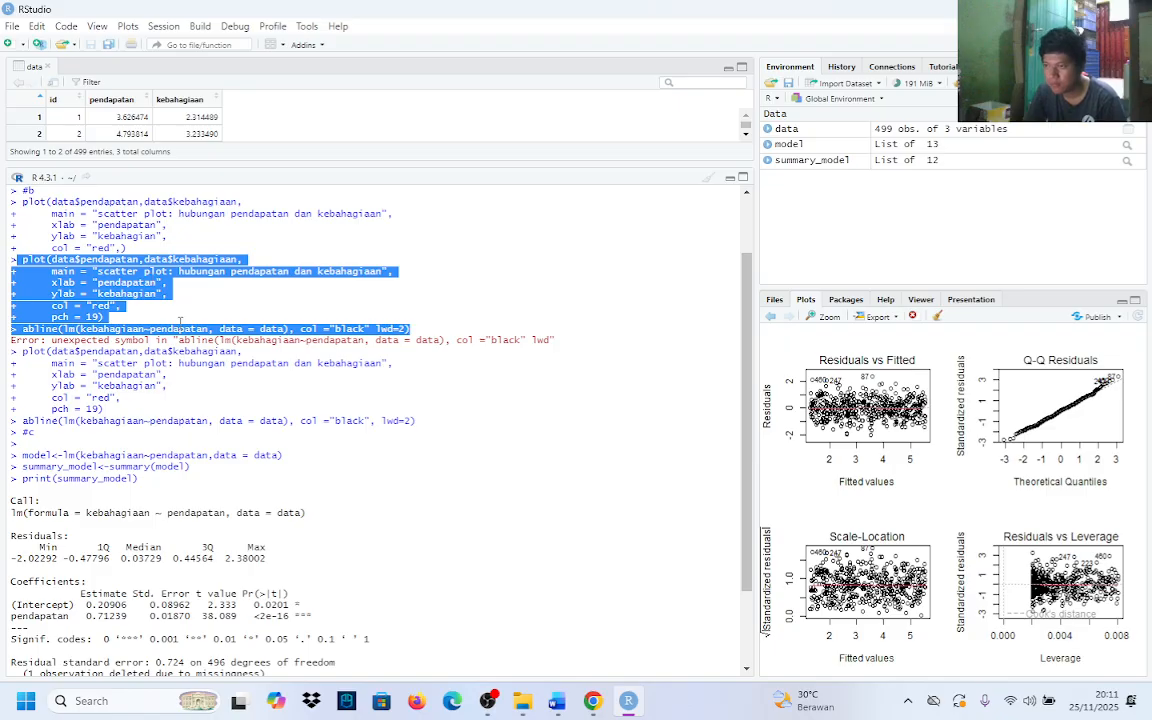
pyautogui.scroll(-3, 180, 318)
pyautogui.click(131, 650)
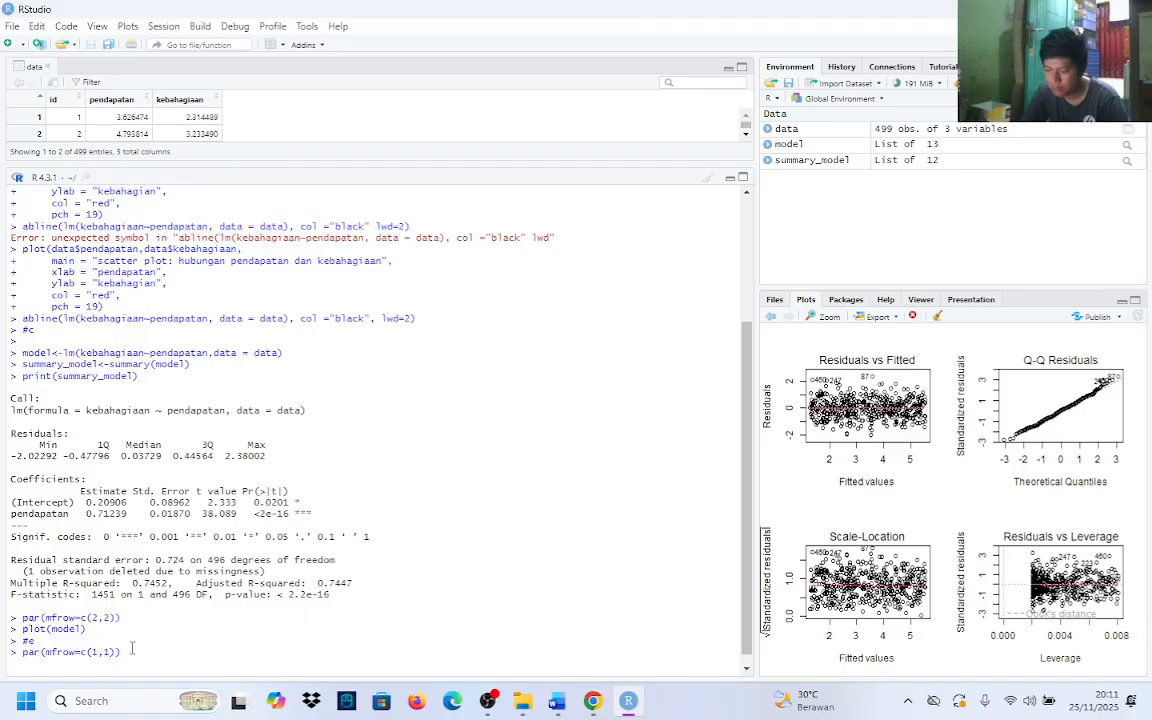
pyautogui.write('plot(data$pendapatan,data$kebahagiaan,      main = "scatter plot: hubungan pendapatan dan kebahagiaan",      xlab = "pendapatan",      ylab = "kebahagiaan",      col = "red",      pch = 19) abline(lm(kebahagiaan~pendapatan, data = data), col ="black", lwd=2)')
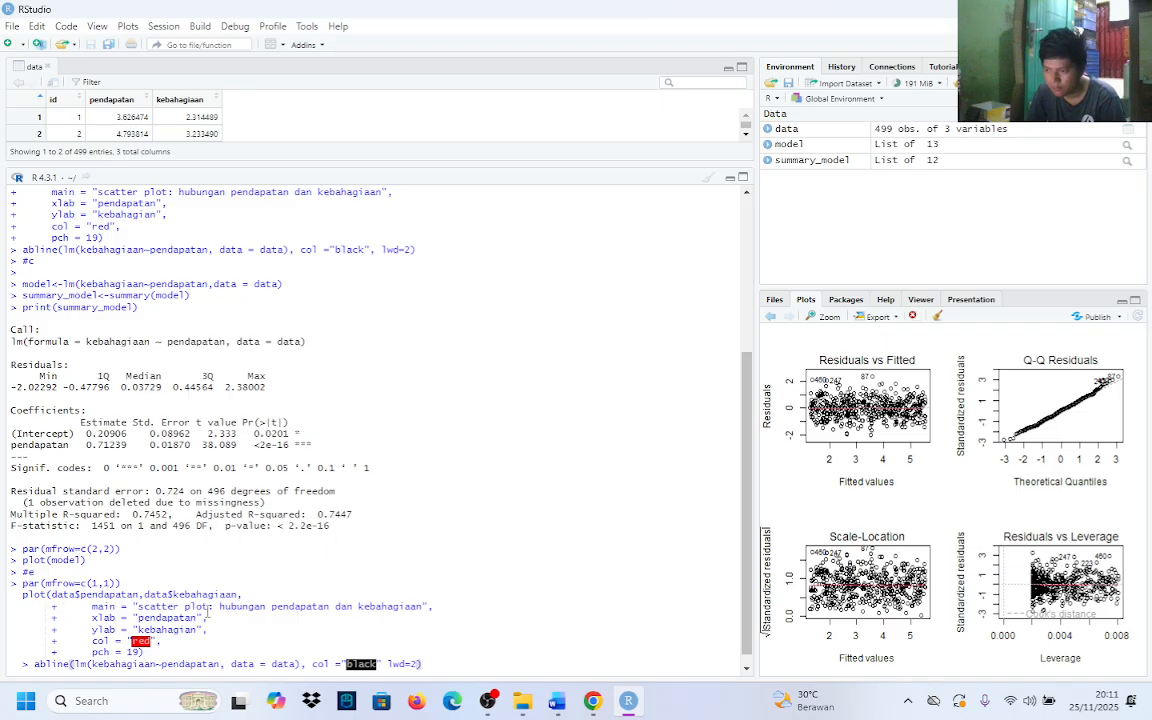
# Replace the main title in the pasted plot code with "Regresi liner : pengaruh pendapatan terhadapa kebaghagiaan"
pyautogui.moveTo(140, 610); pyautogui.dragTo(421, 612)
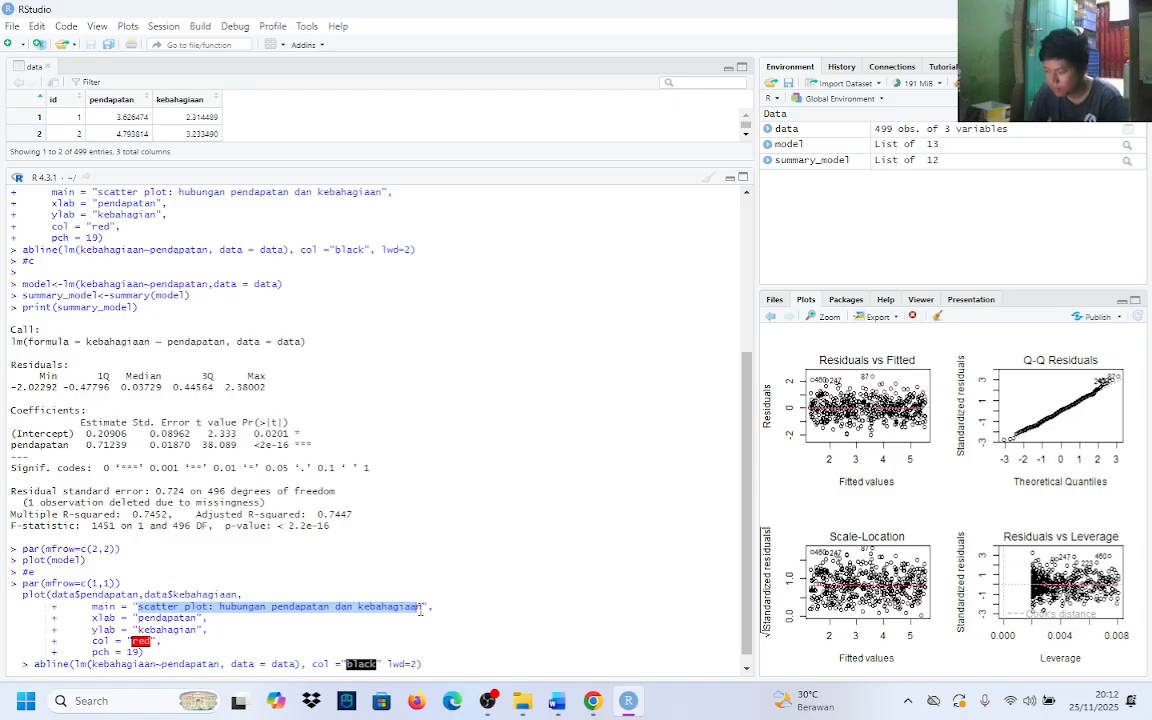
pyautogui.write('n = "R')
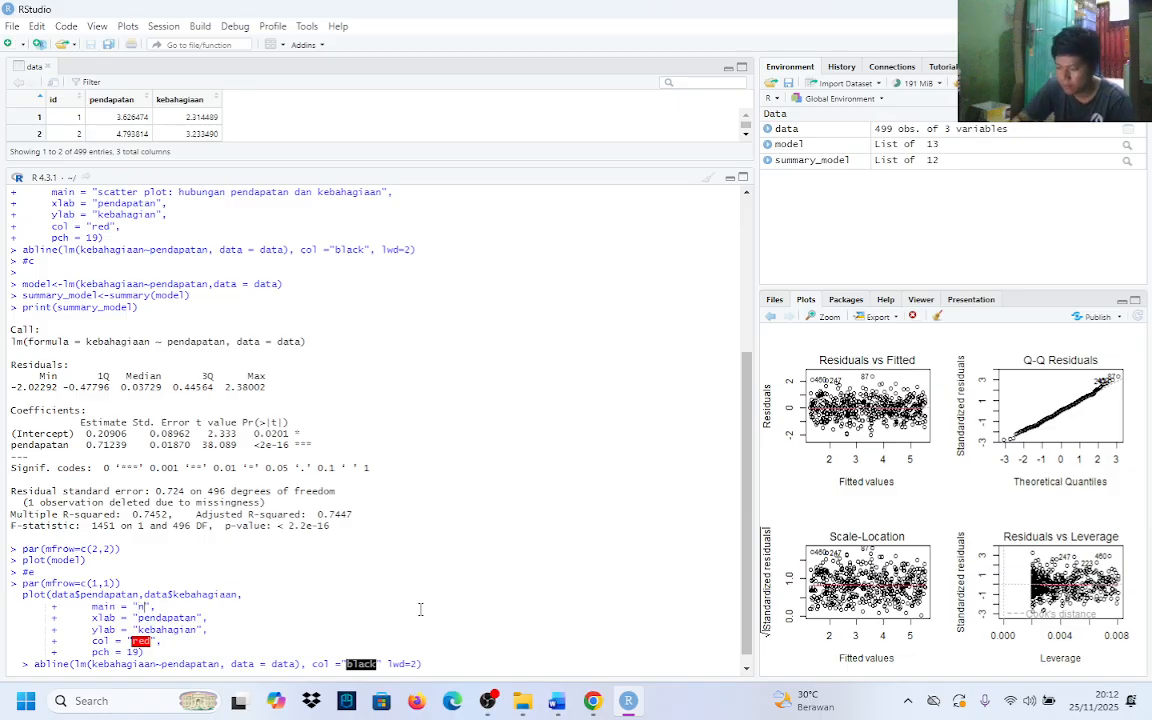
pyautogui.write('egre')
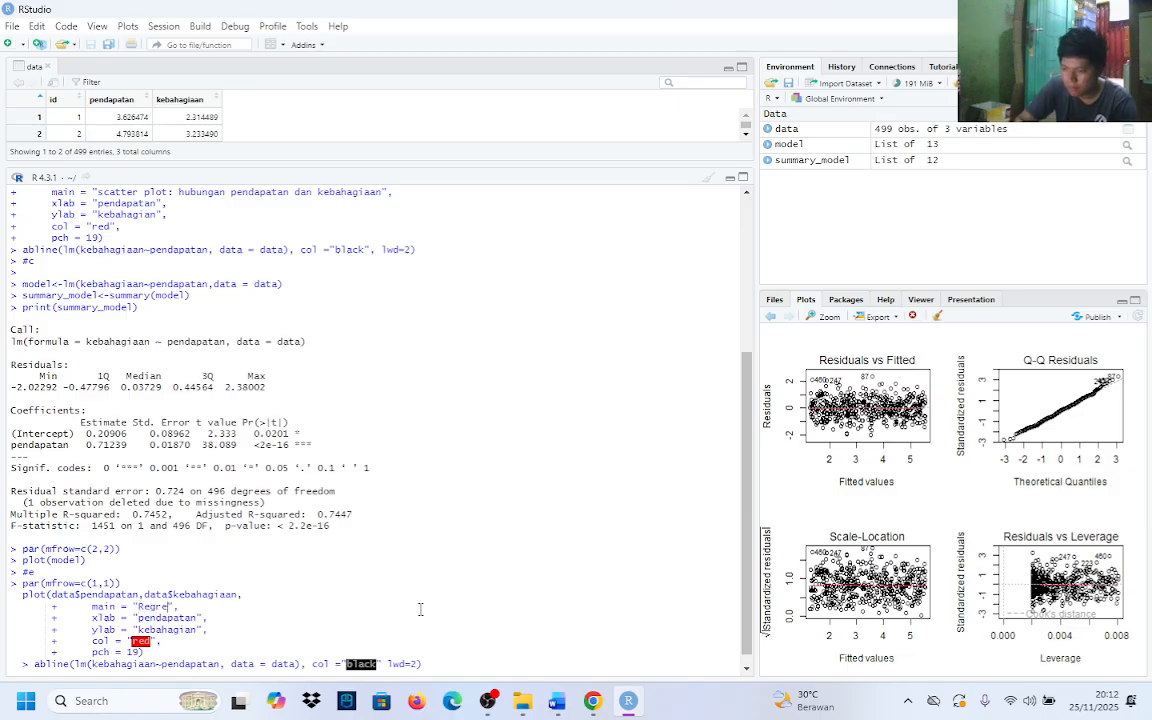
pyautogui.write('si')
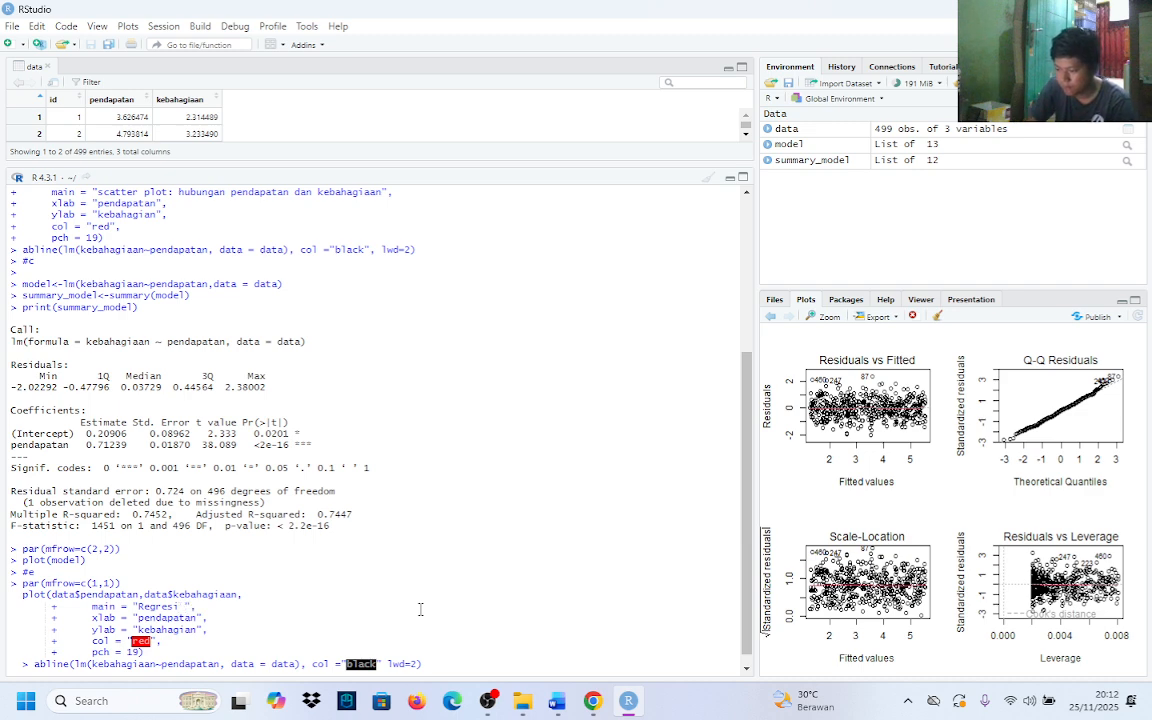
pyautogui.write(' li')
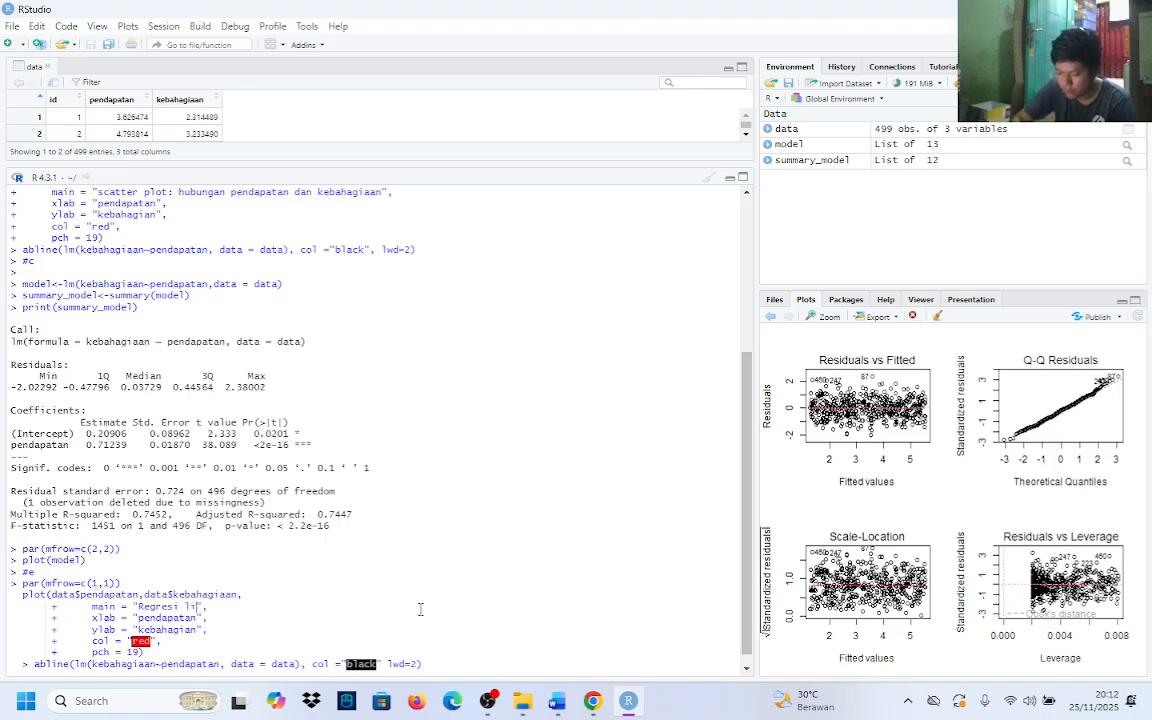
pyautogui.write('ner')
pyautogui.press('BackSpace')
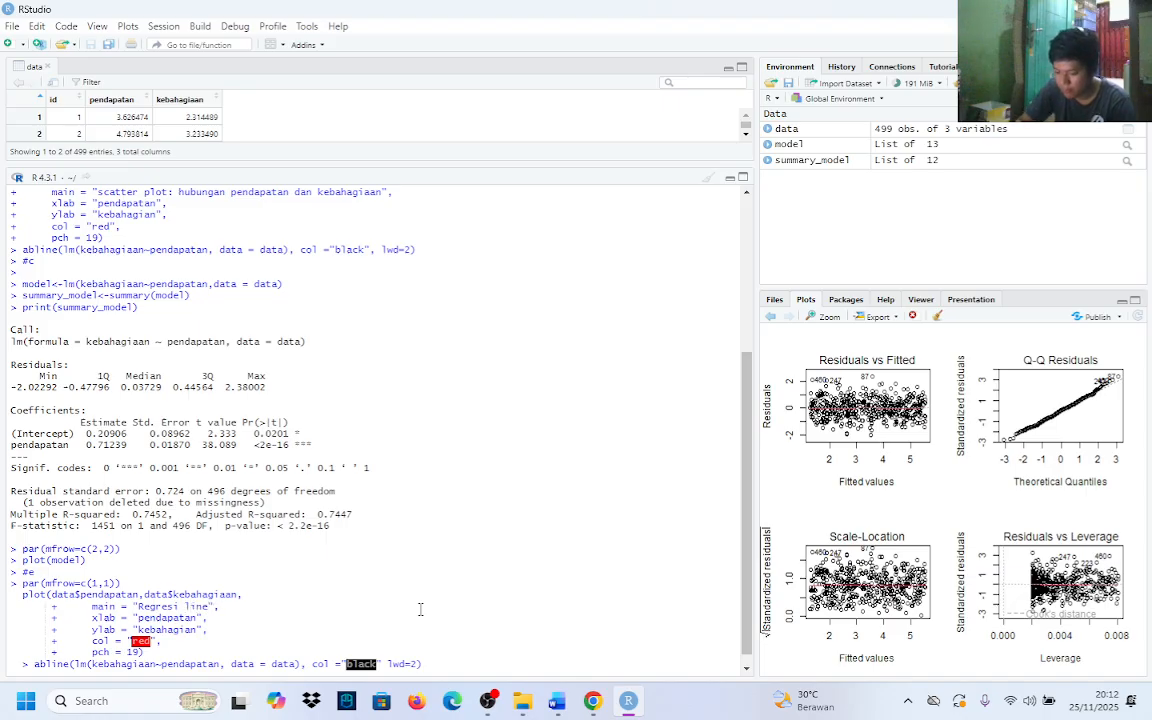
pyautogui.write('r ')
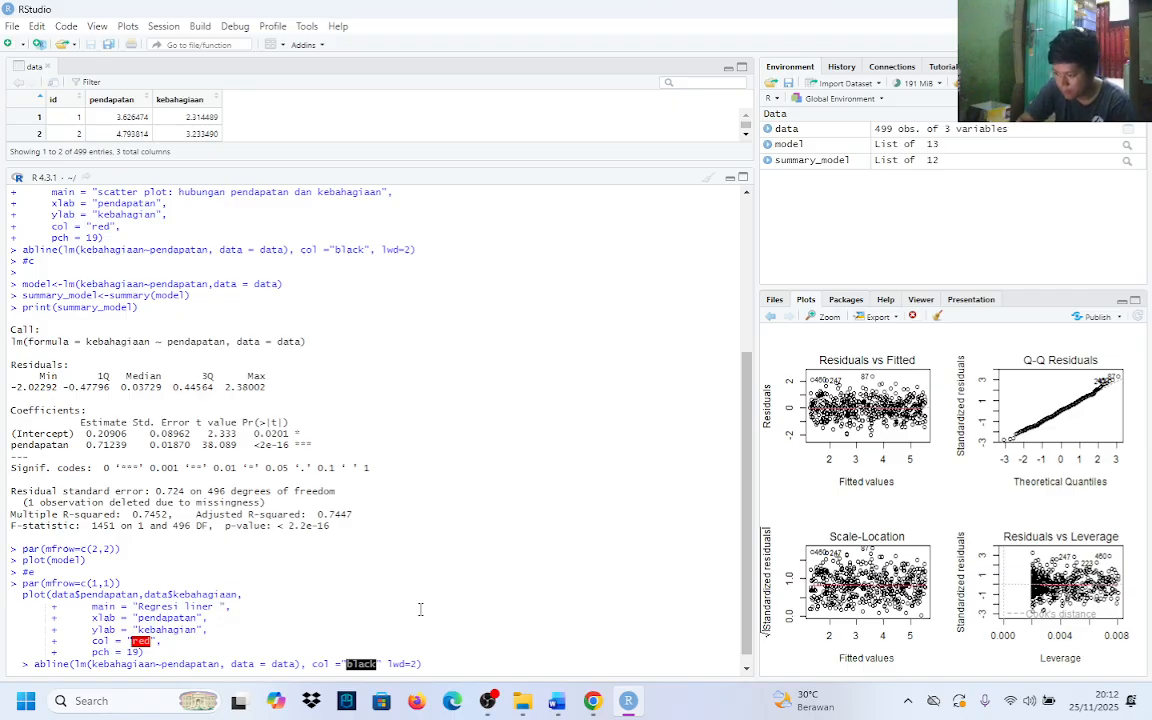
pyautogui.write(': p')
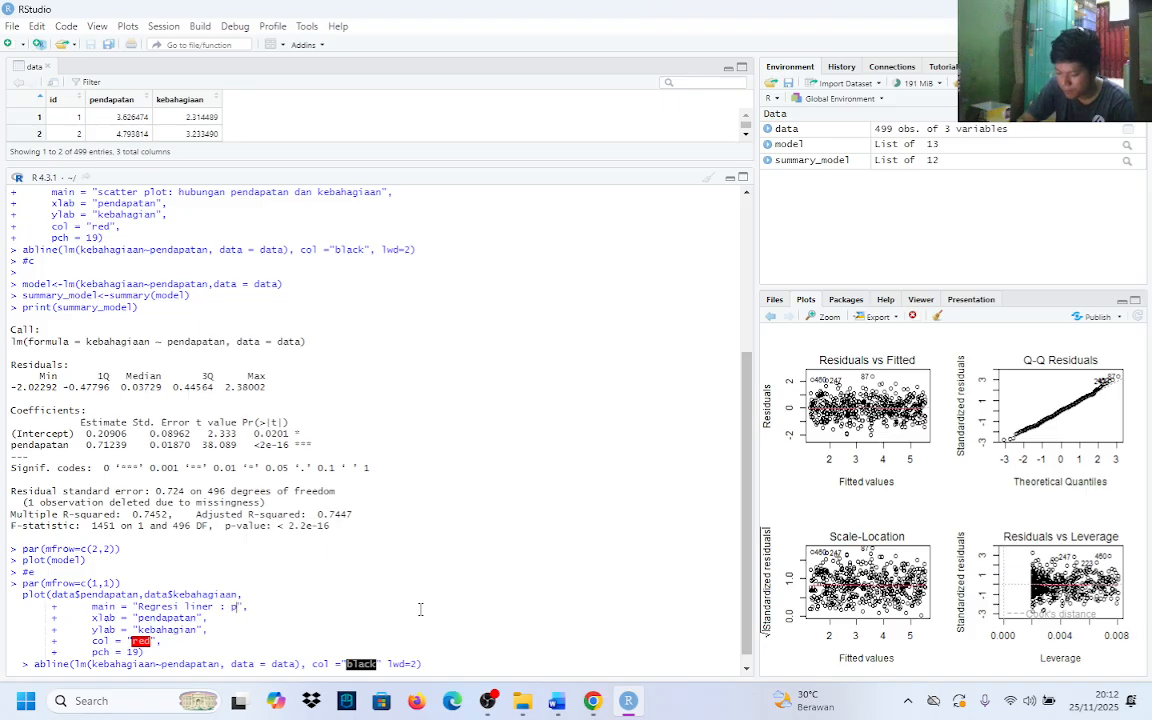
pyautogui.write('engaruh')
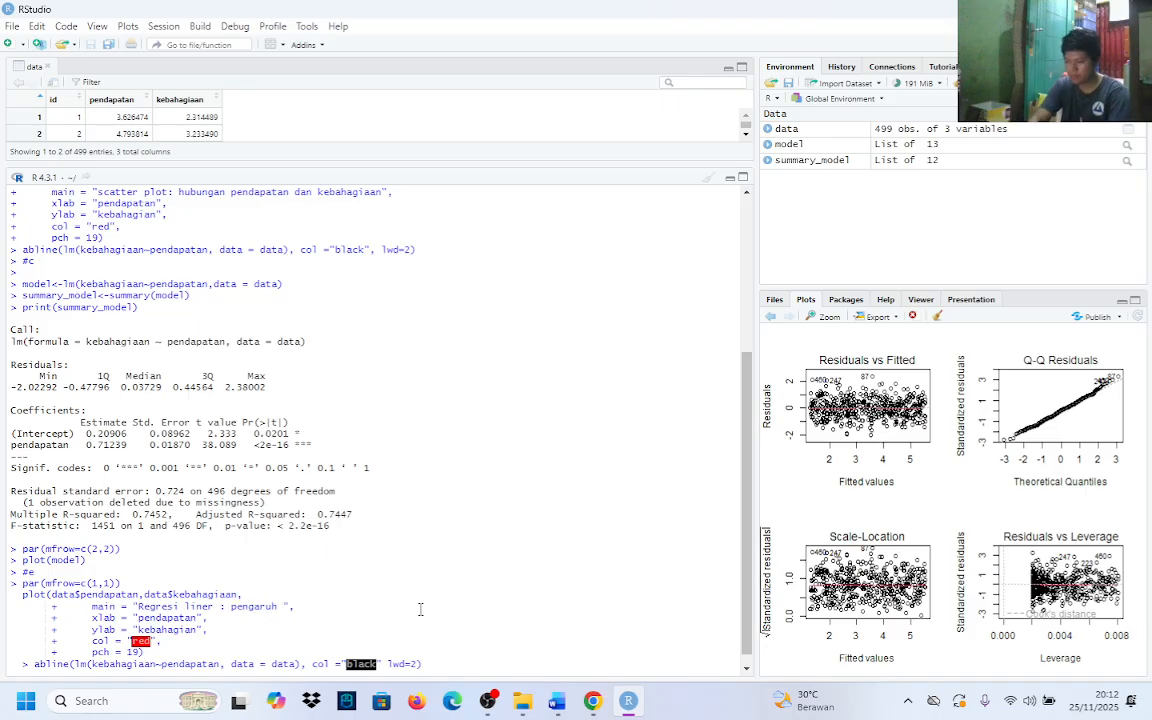
pyautogui.write(' penda')
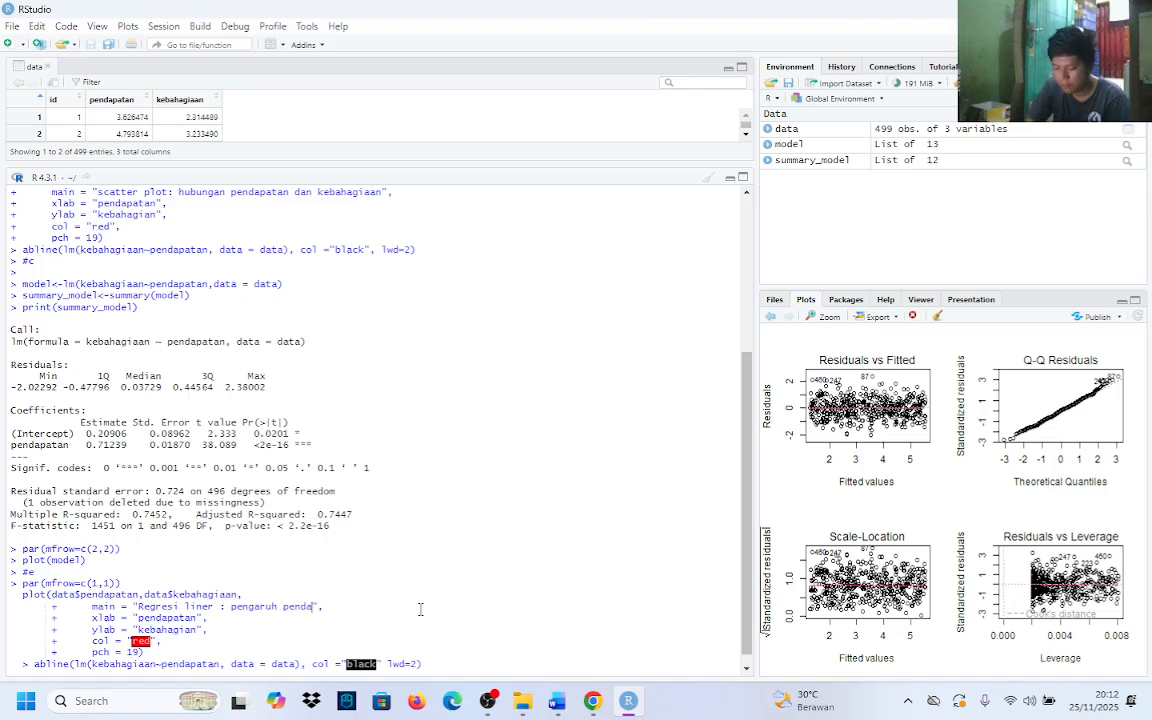
pyautogui.write('patan ')
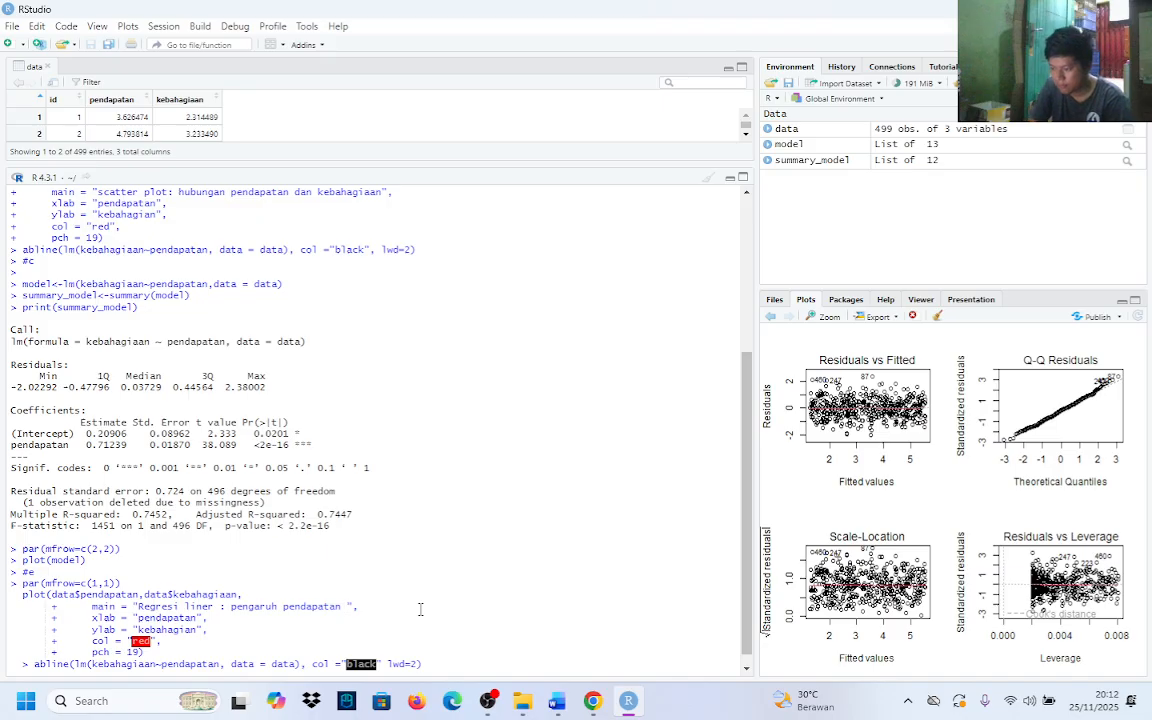
pyautogui.write('terhadapa')
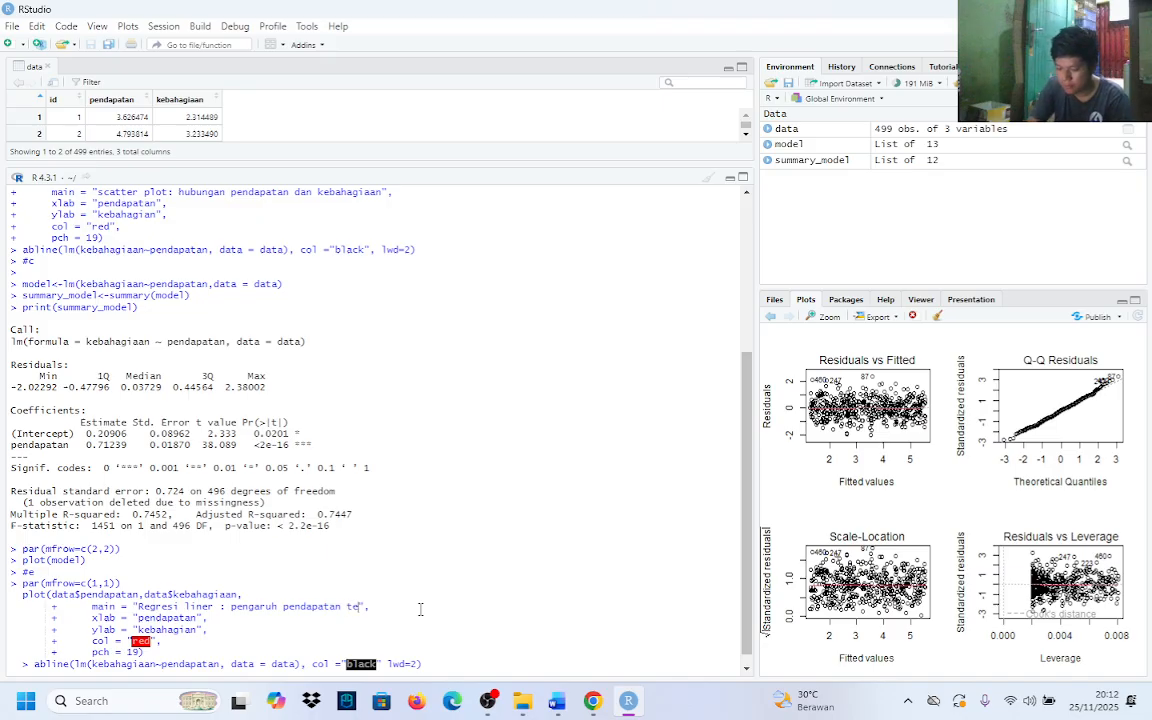
pyautogui.write(' kebah')
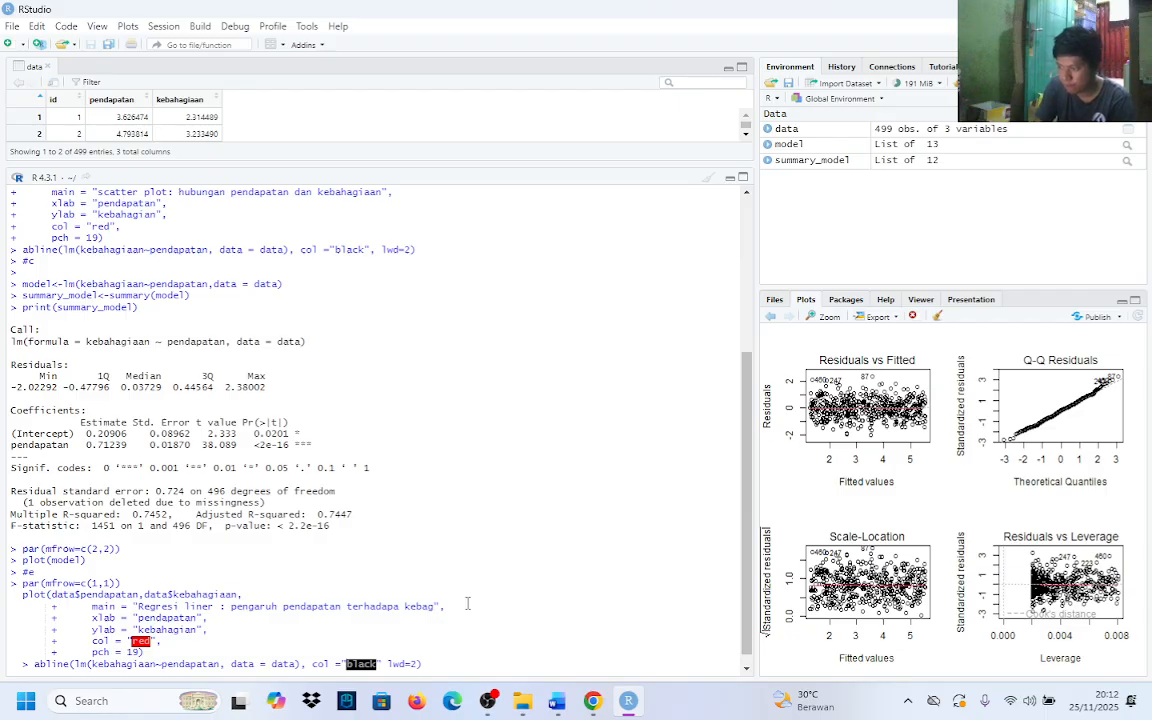
pyautogui.write('hagia')
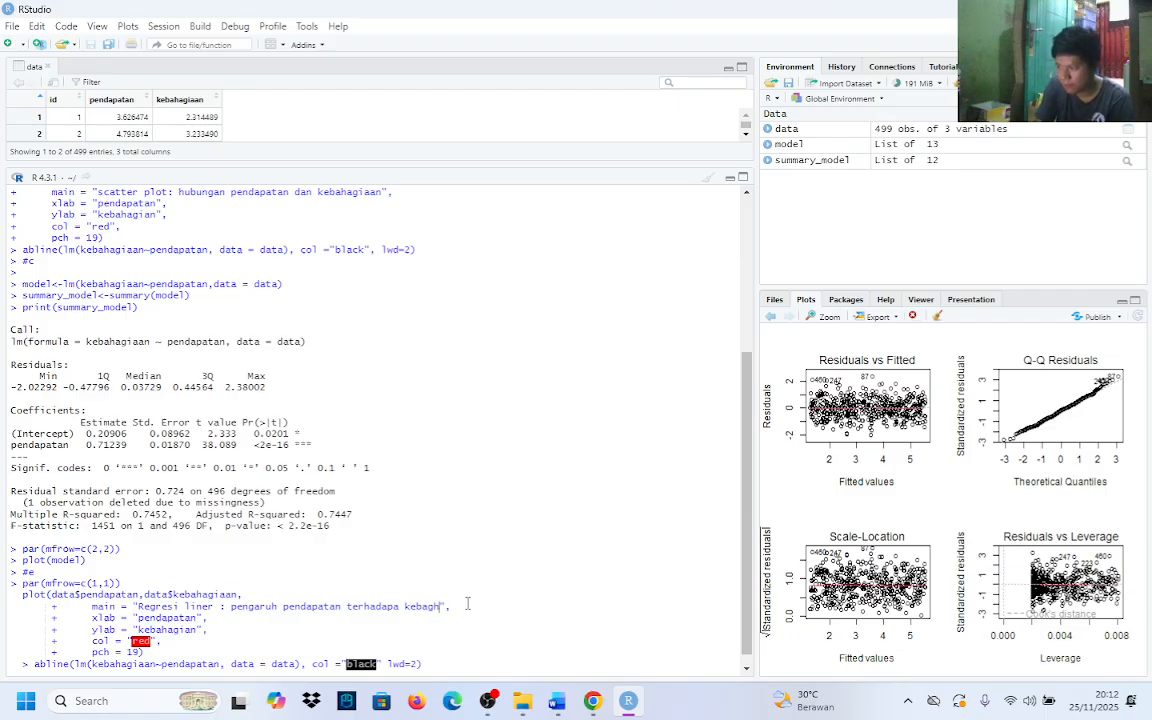
pyautogui.write('an')
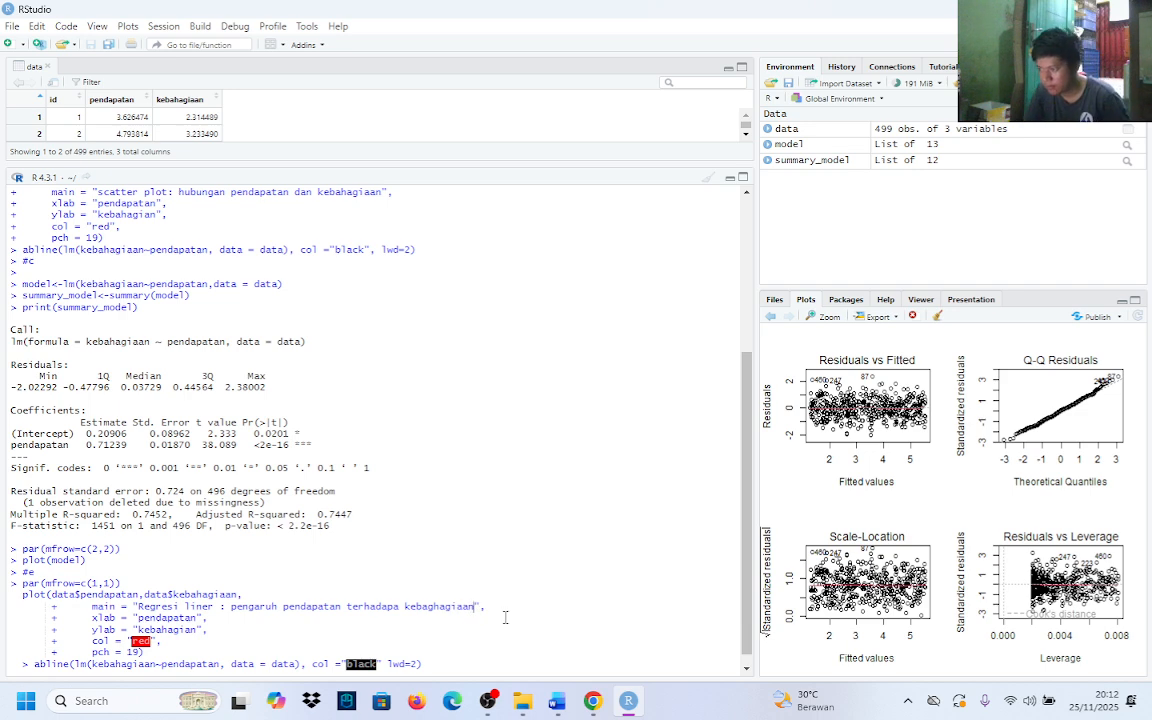
pyautogui.click(230, 626)
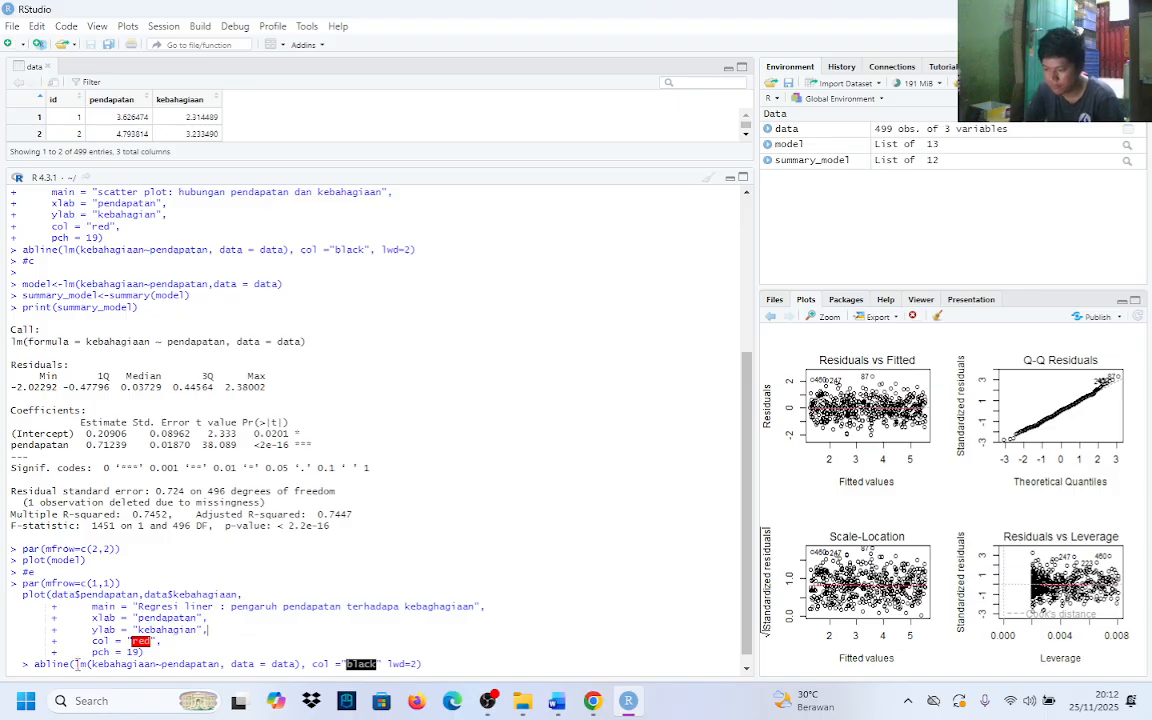
# Replace the lm(kebahagiaan~pendapatan, data = data) argument of the pasted abline call with model, and start a new line below it
pyautogui.moveTo(76, 664)
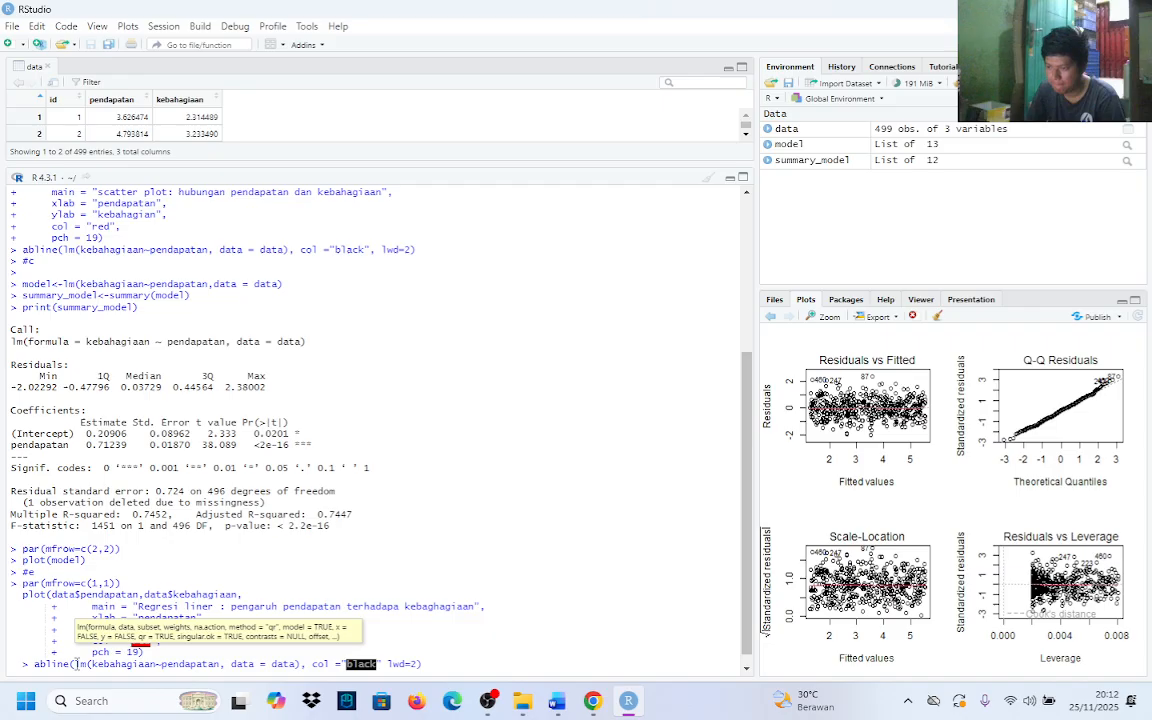
pyautogui.moveTo(75, 664); pyautogui.dragTo(300, 668)
pyautogui.press('BackSpace')
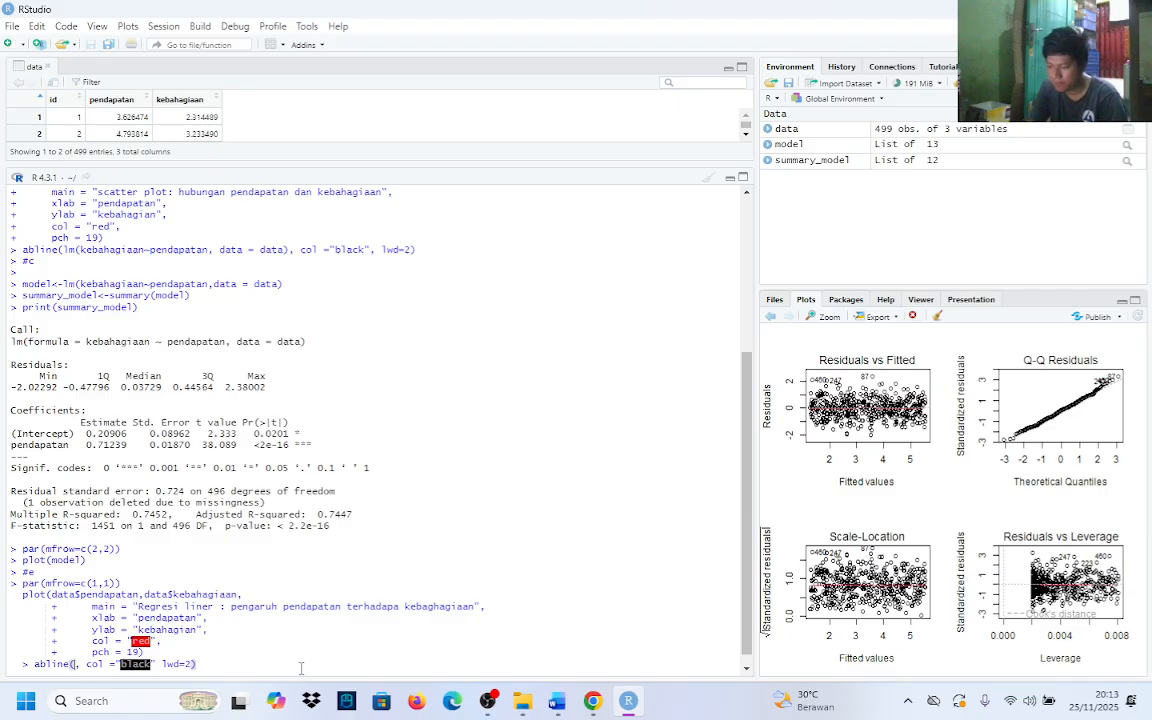
pyautogui.write('model')
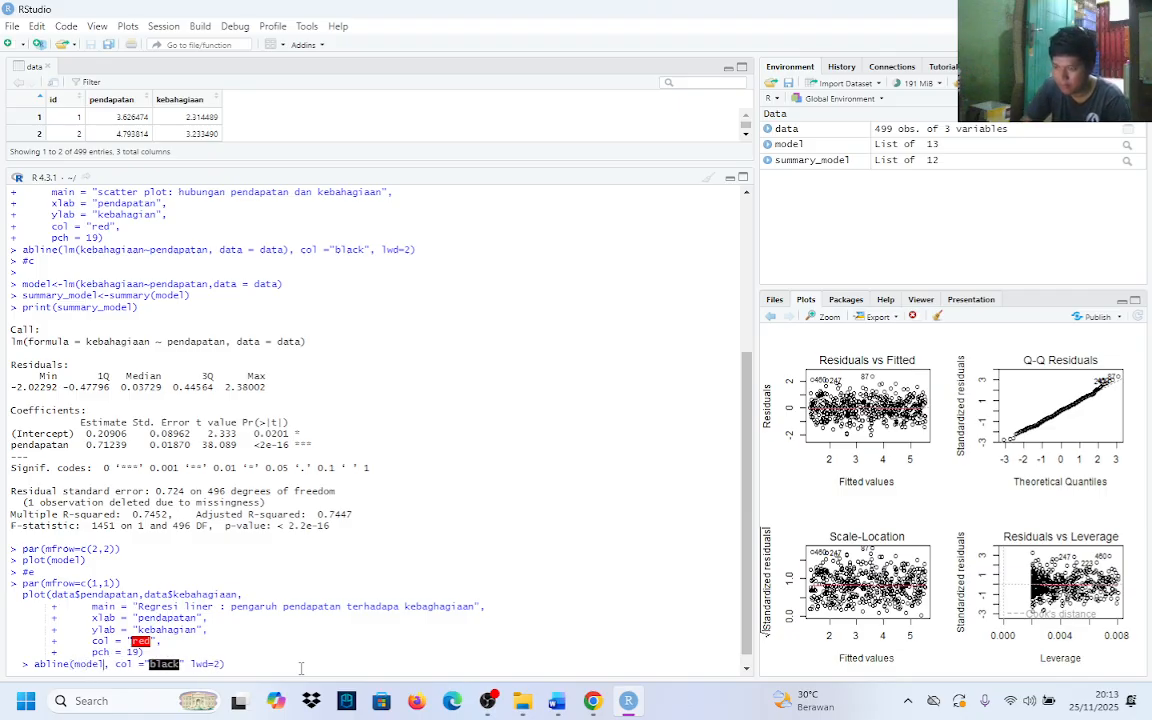
pyautogui.click(230, 665)
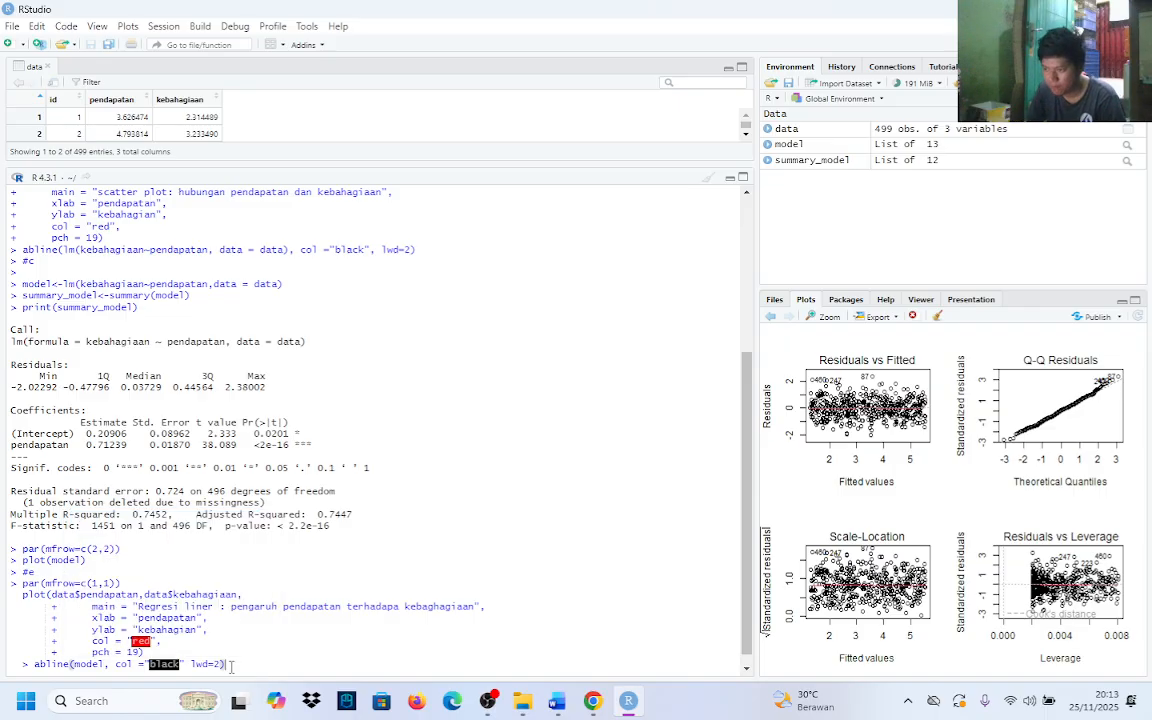
pyautogui.press('Return')
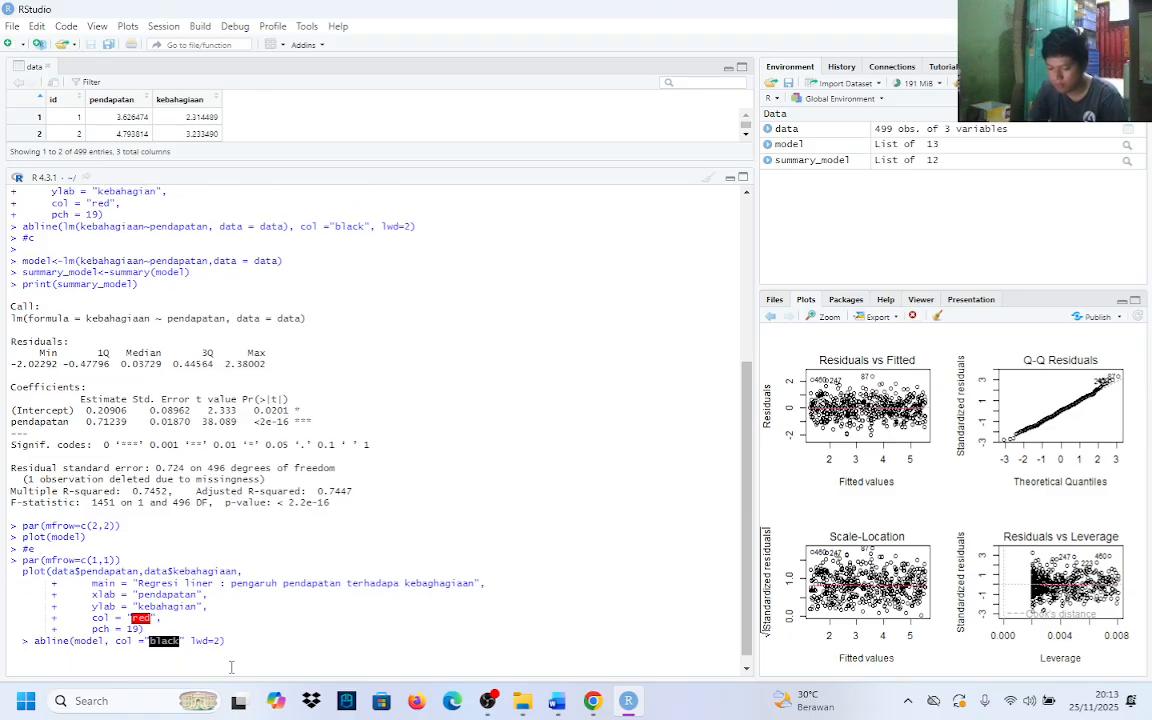
# Add the line coef_model<-coef(model) below the abline call to store the regression coefficients, without running the code
pyautogui.write('coe')
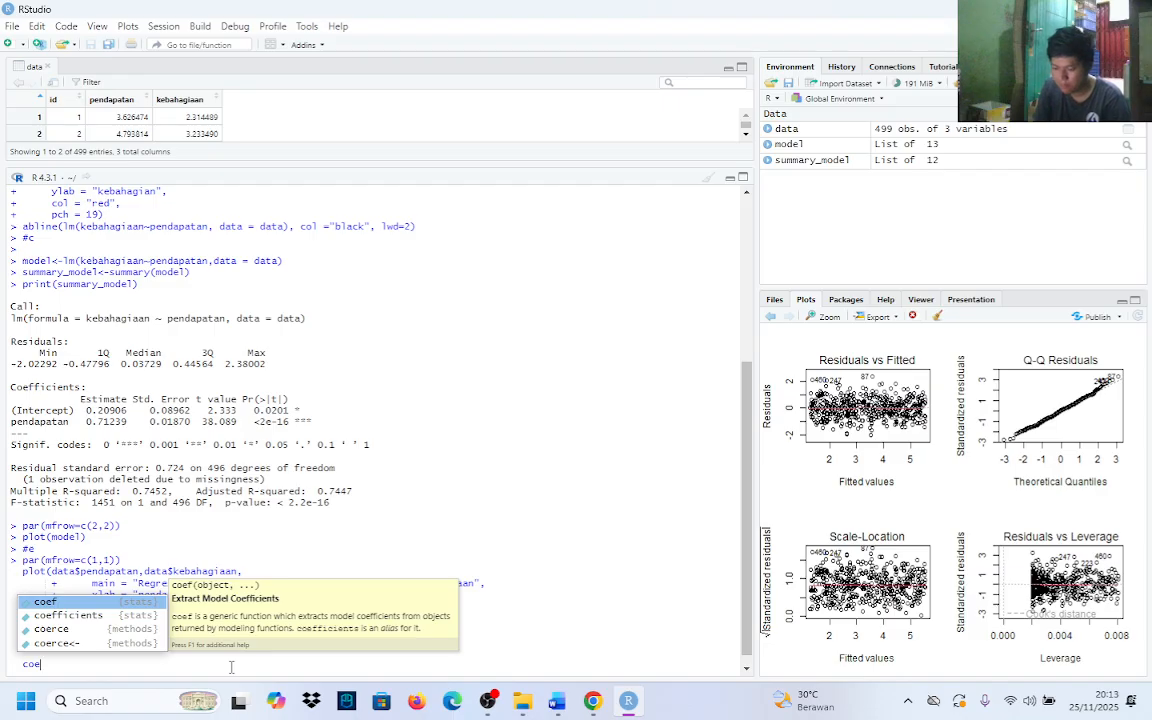
pyautogui.write('f')
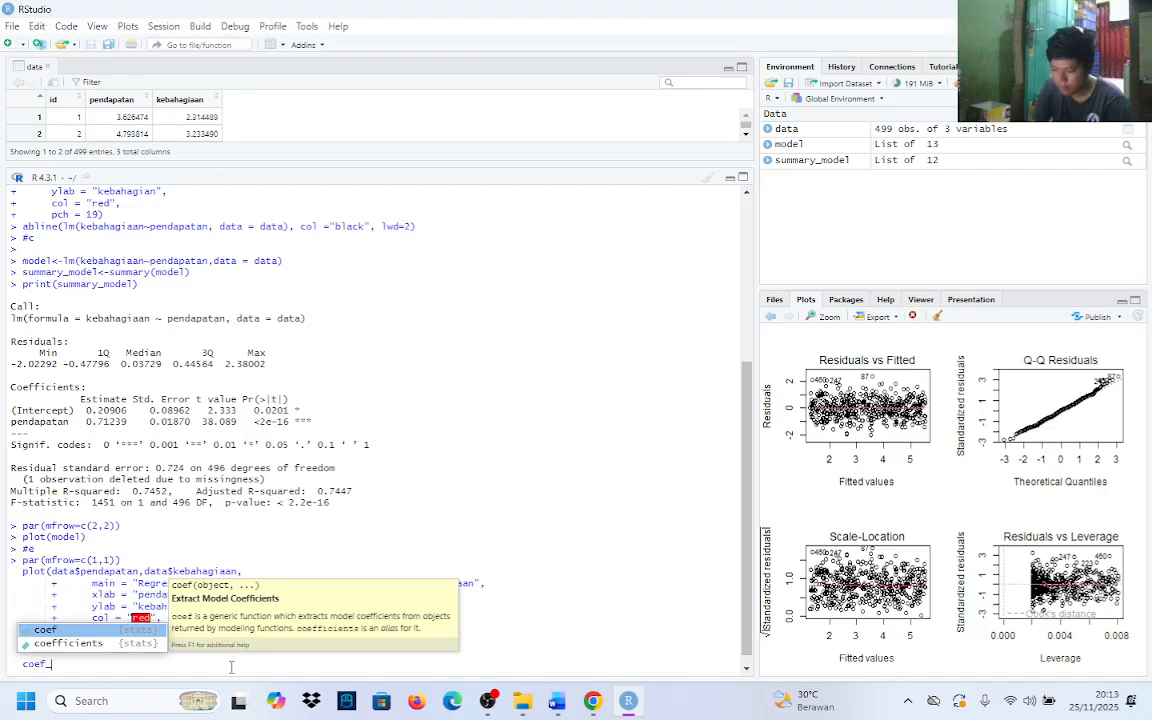
pyautogui.write('_mode')
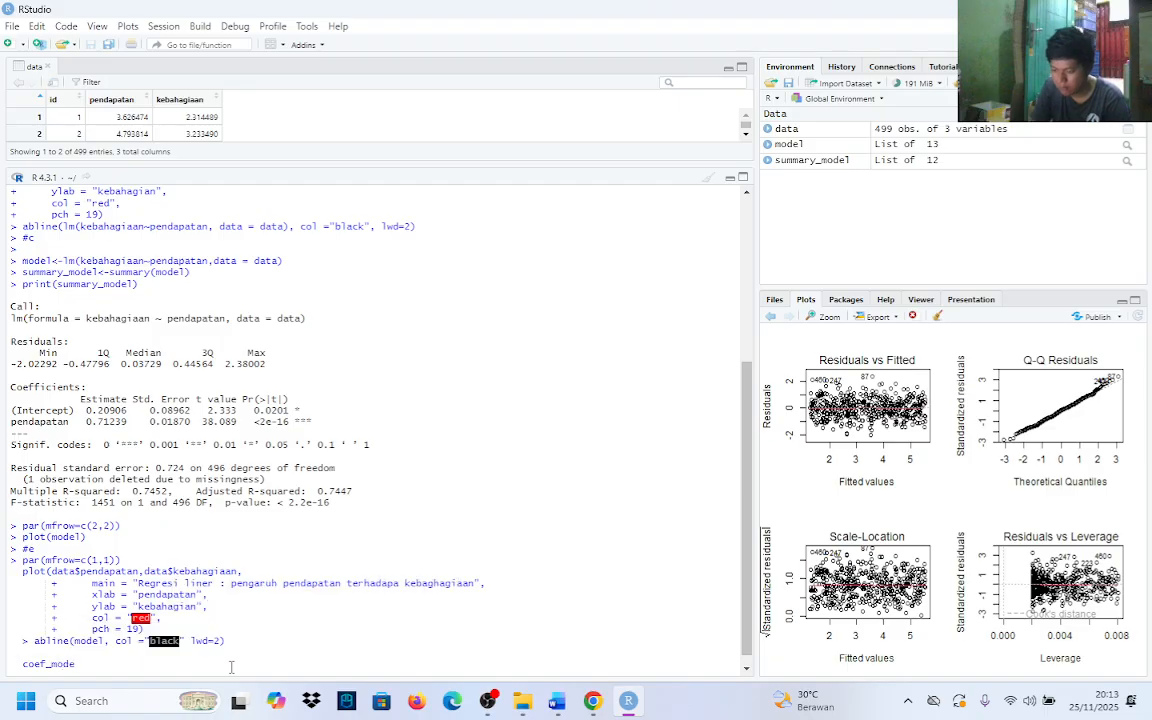
pyautogui.write('l')
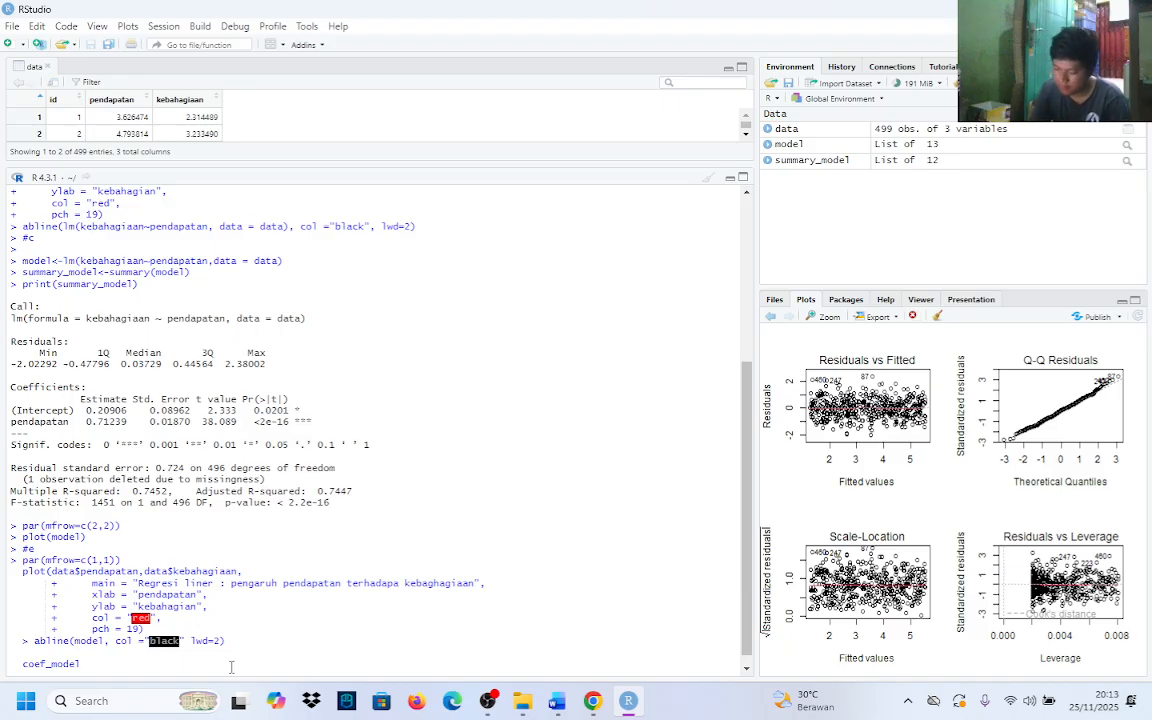
pyautogui.write('<-')
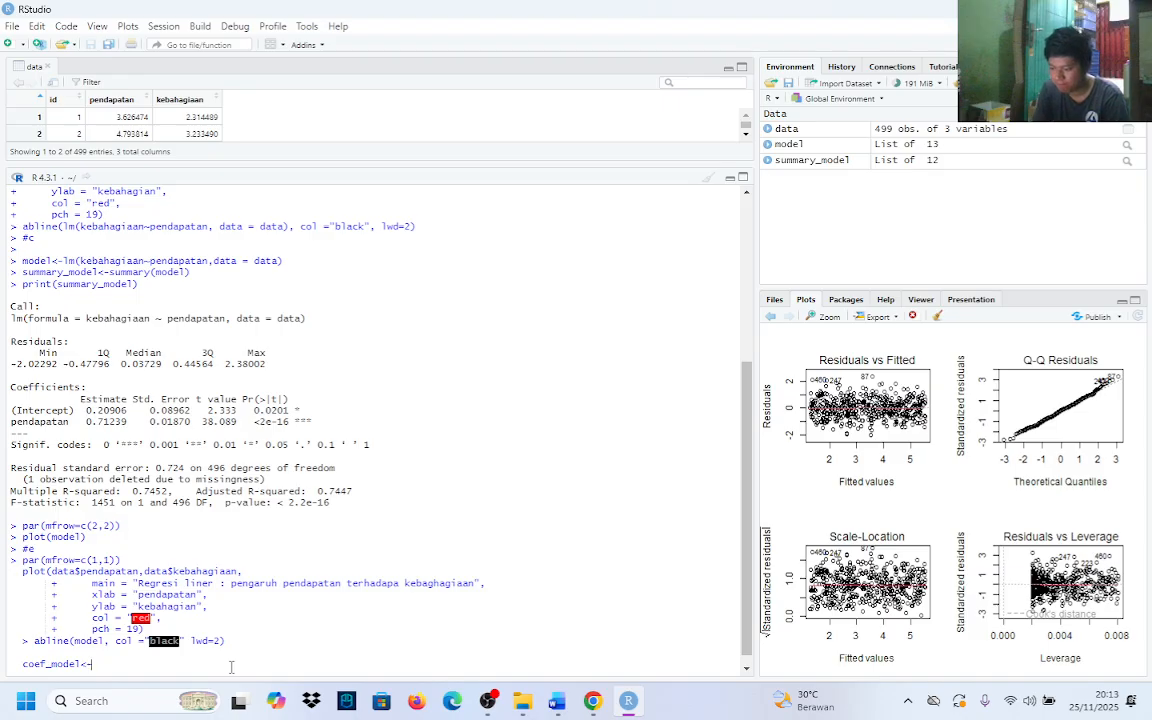
pyautogui.write('co')
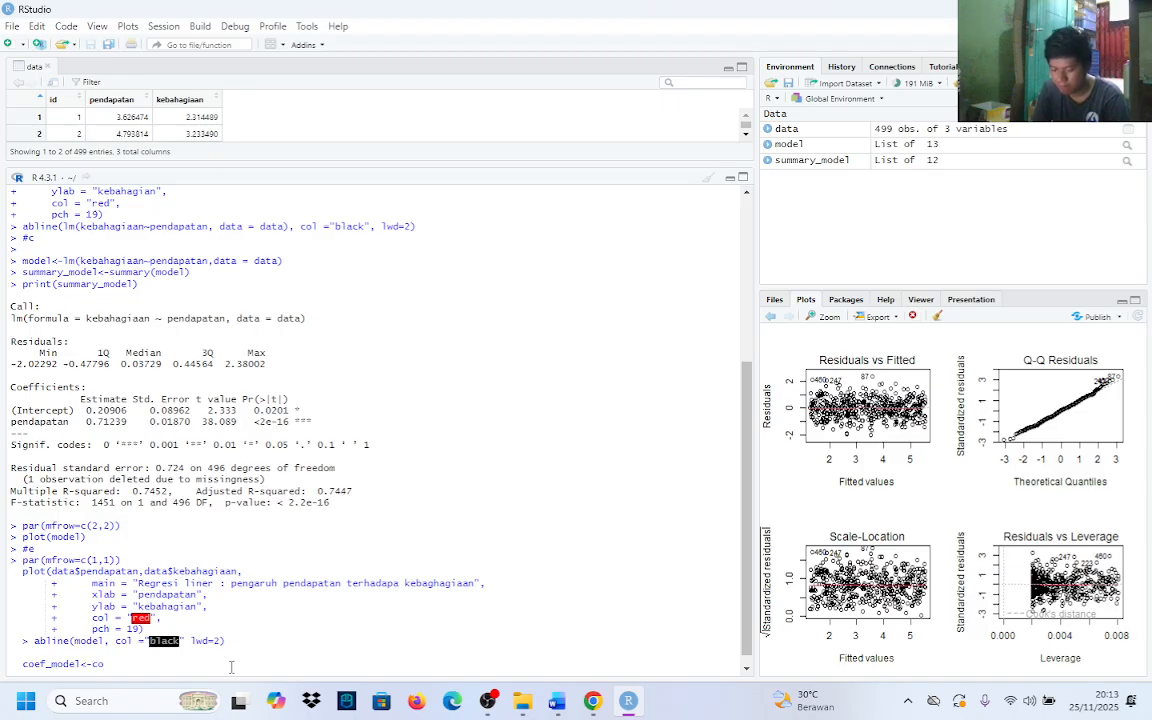
pyautogui.write('ef')
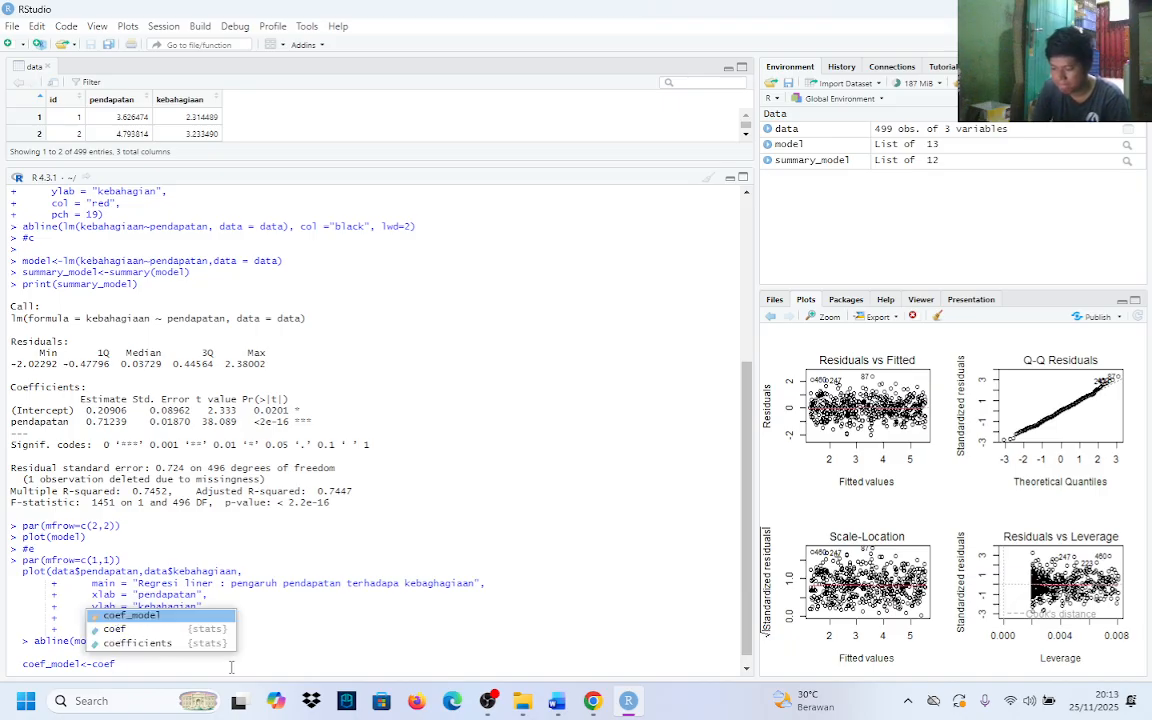
pyautogui.write('(')
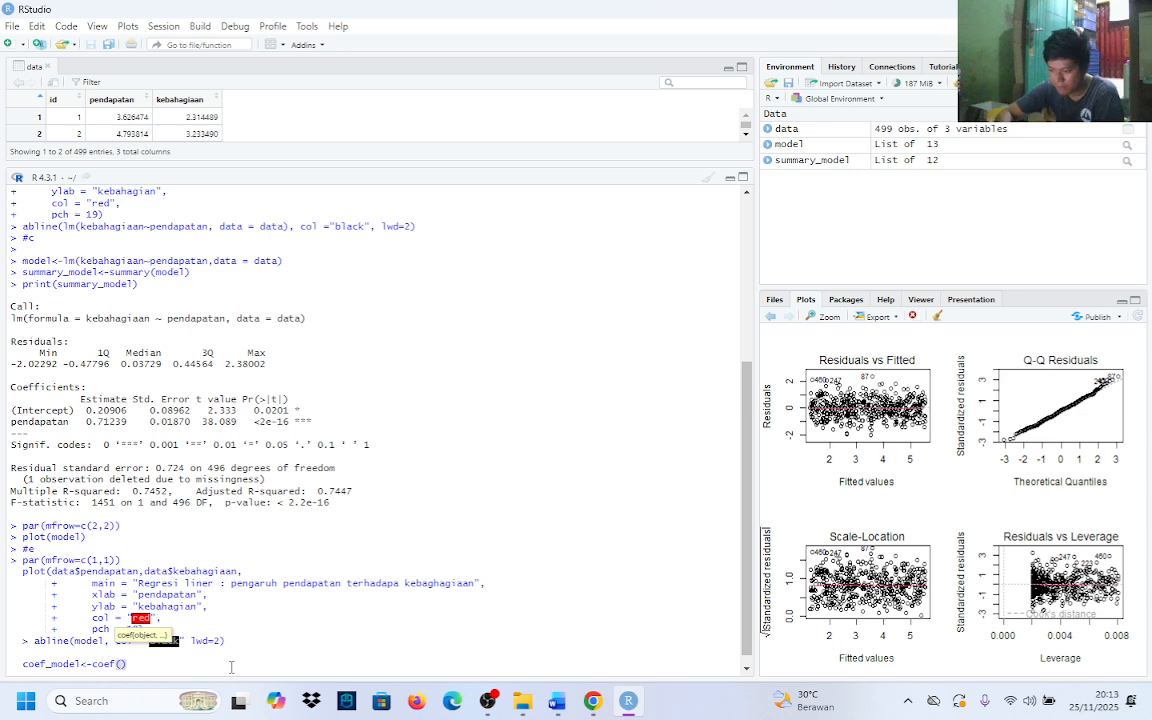
pyautogui.write('model')
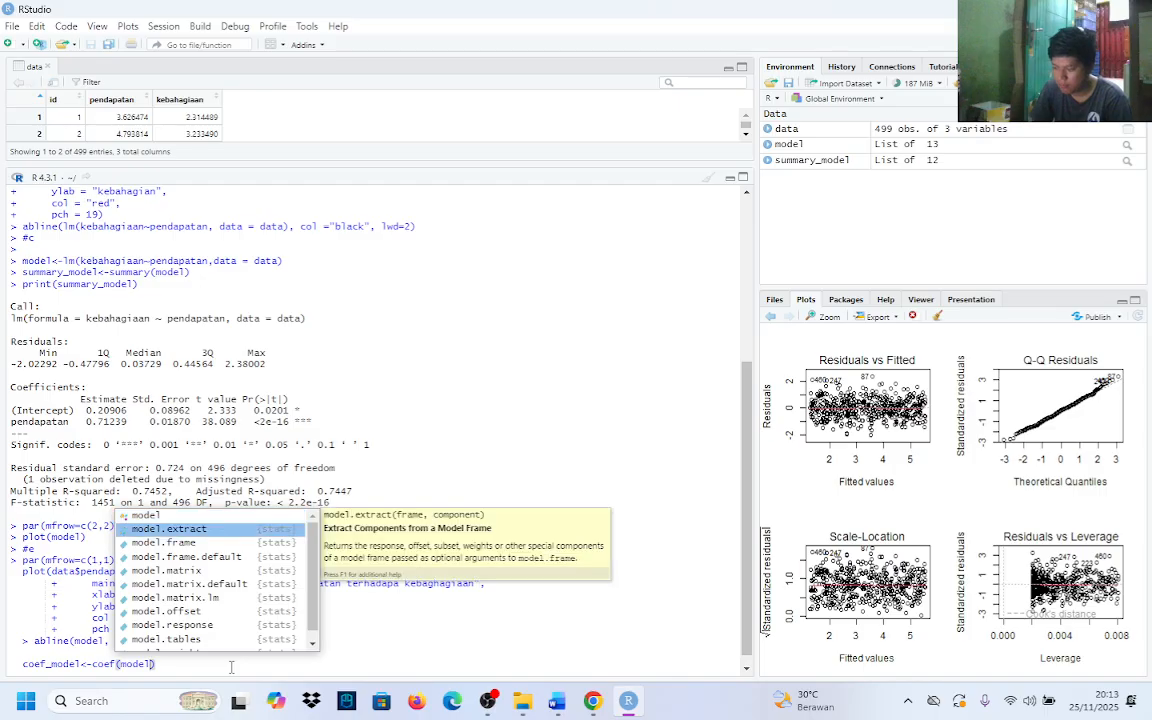
pyautogui.write(')')
pyautogui.press('Return')
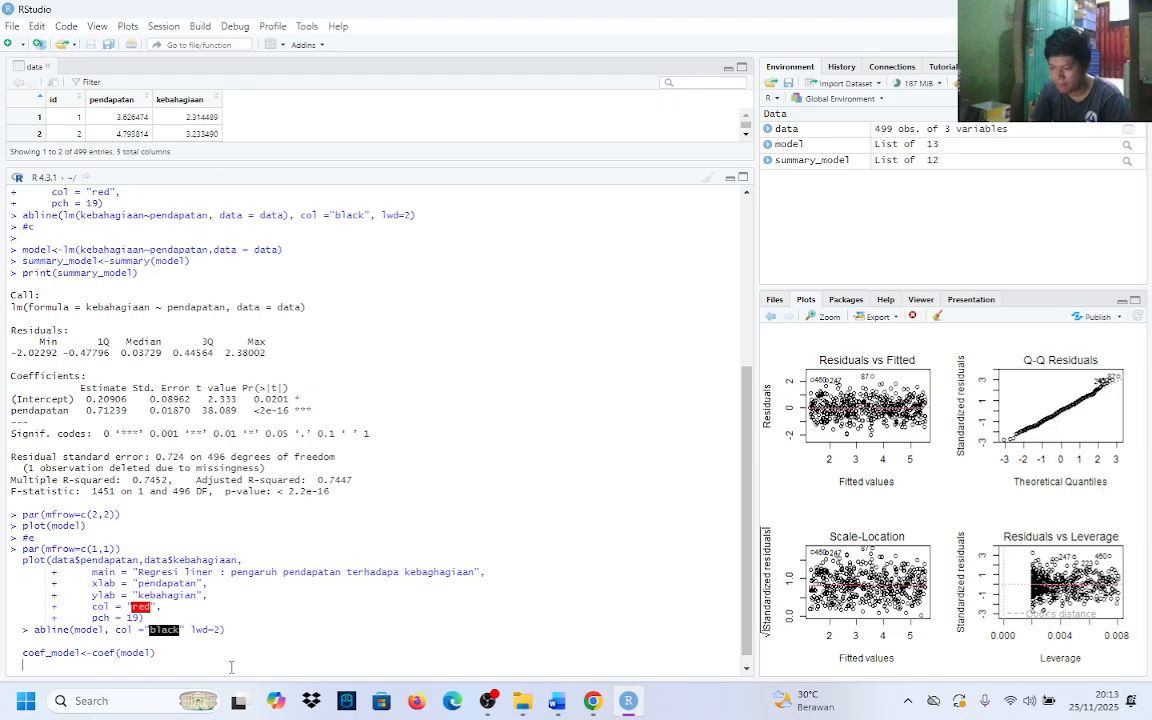
# Begin an eq<-paste() call below coef_model<-coef(model), with "y =" as its first argument followed by a comma
pyautogui.write('e')
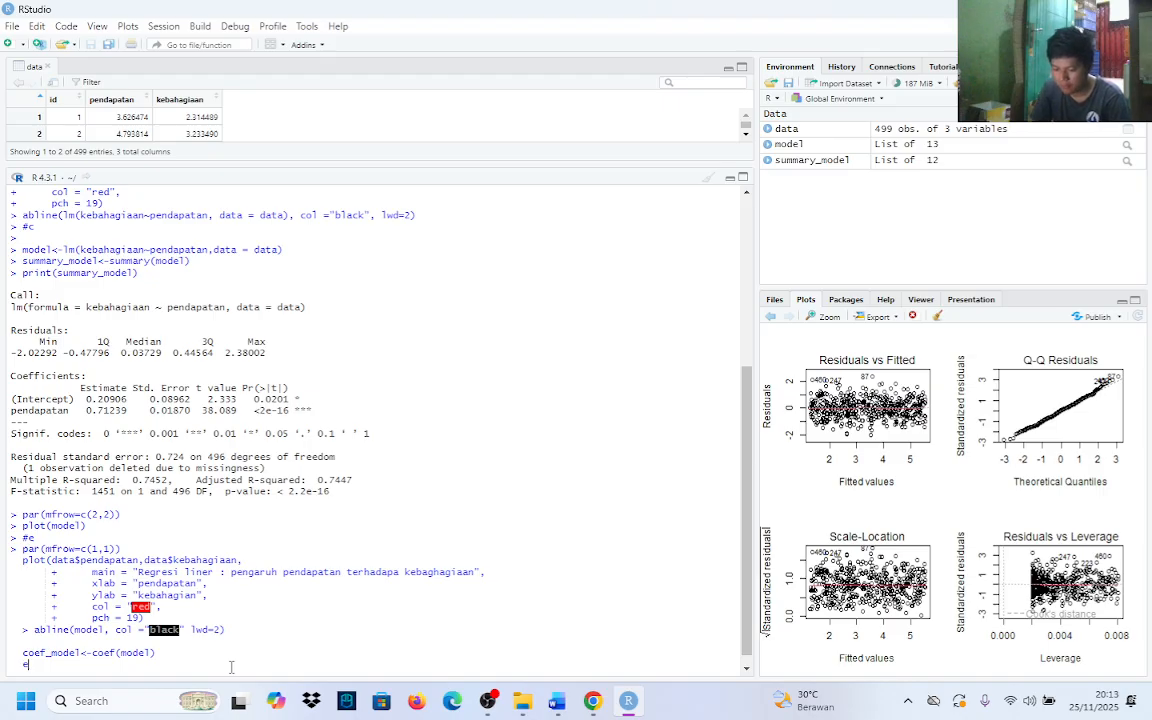
pyautogui.write('q')
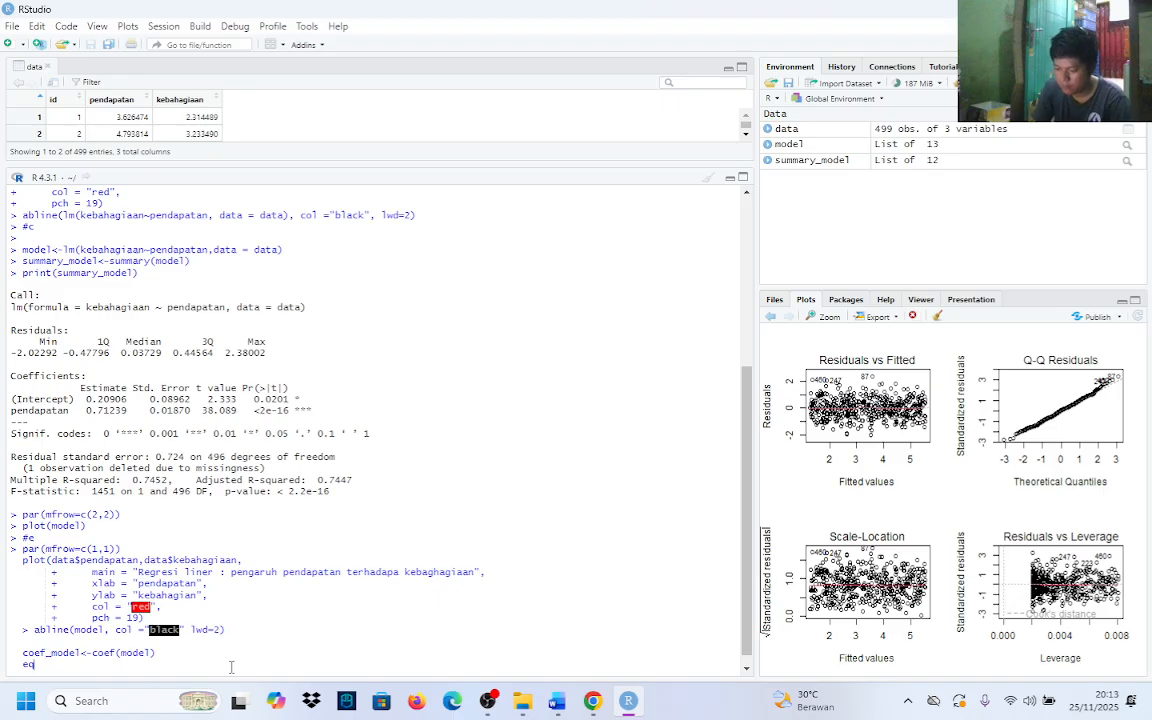
pyautogui.write('<-')
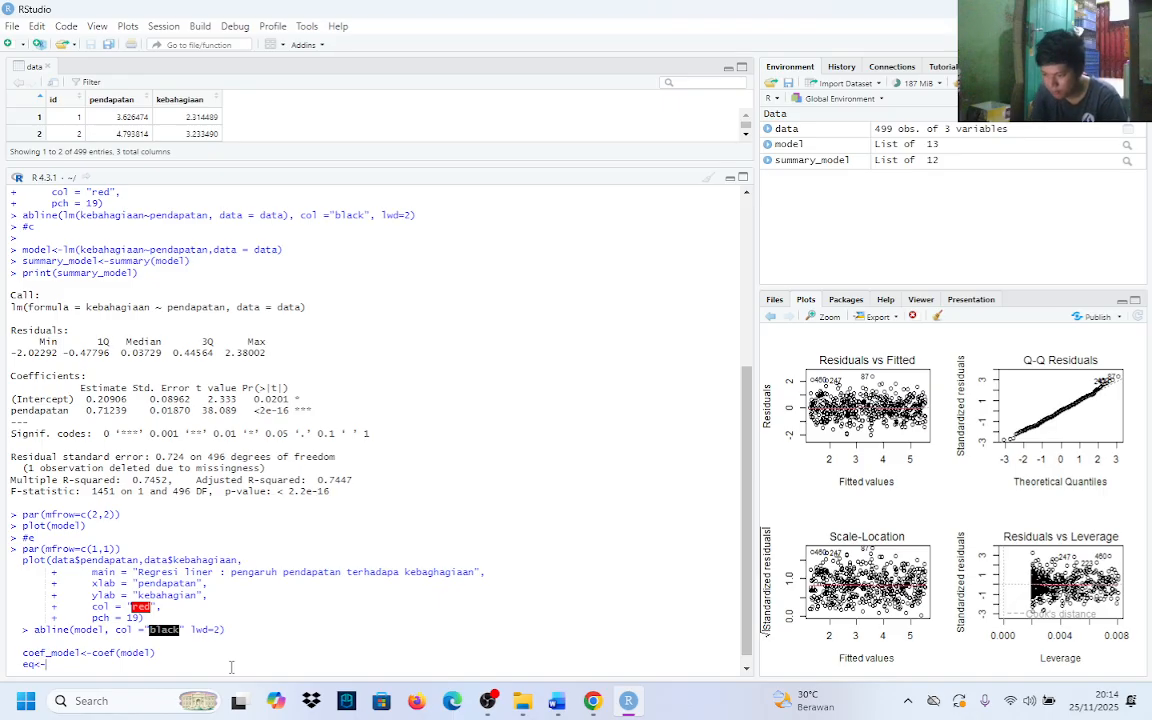
pyautogui.write('paste')
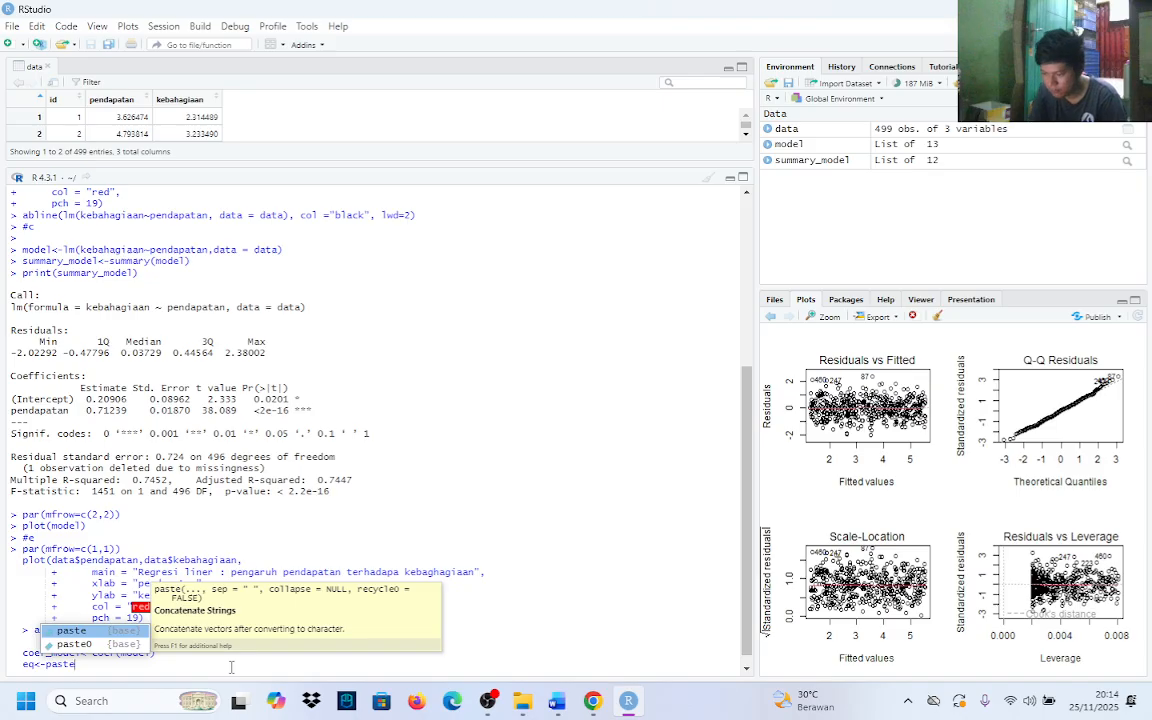
pyautogui.write('("')
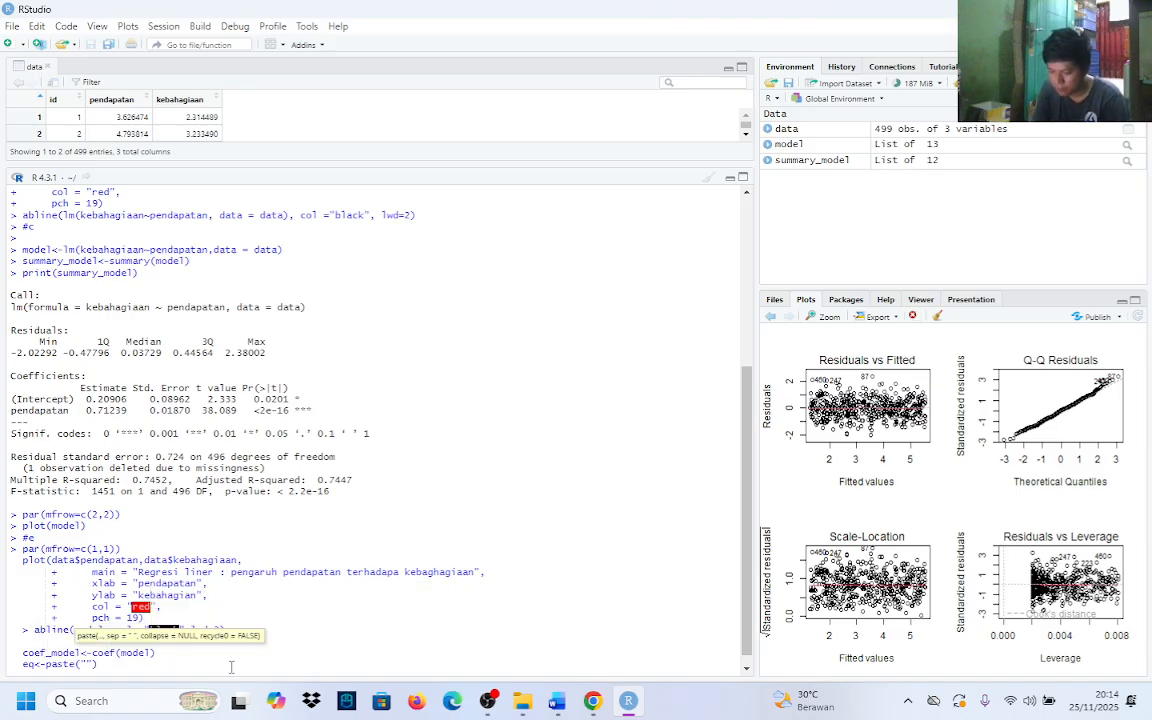
pyautogui.write('y')
pyautogui.write(' =')
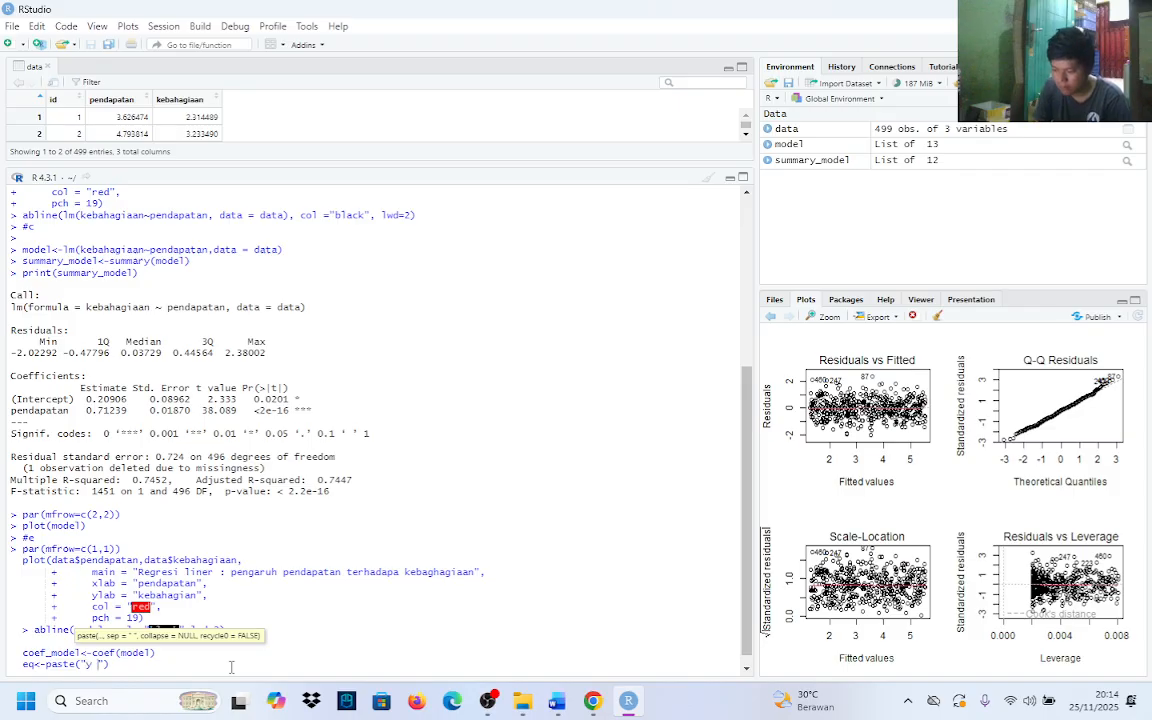
pyautogui.press('Right')
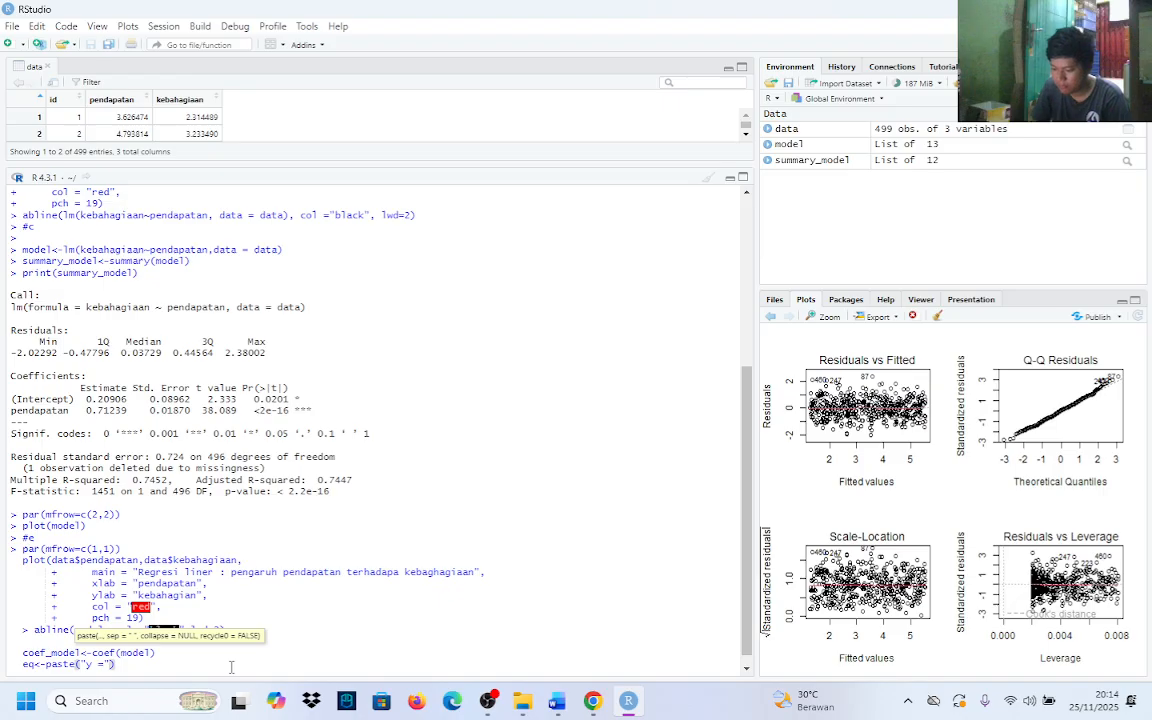
pyautogui.write(', ')
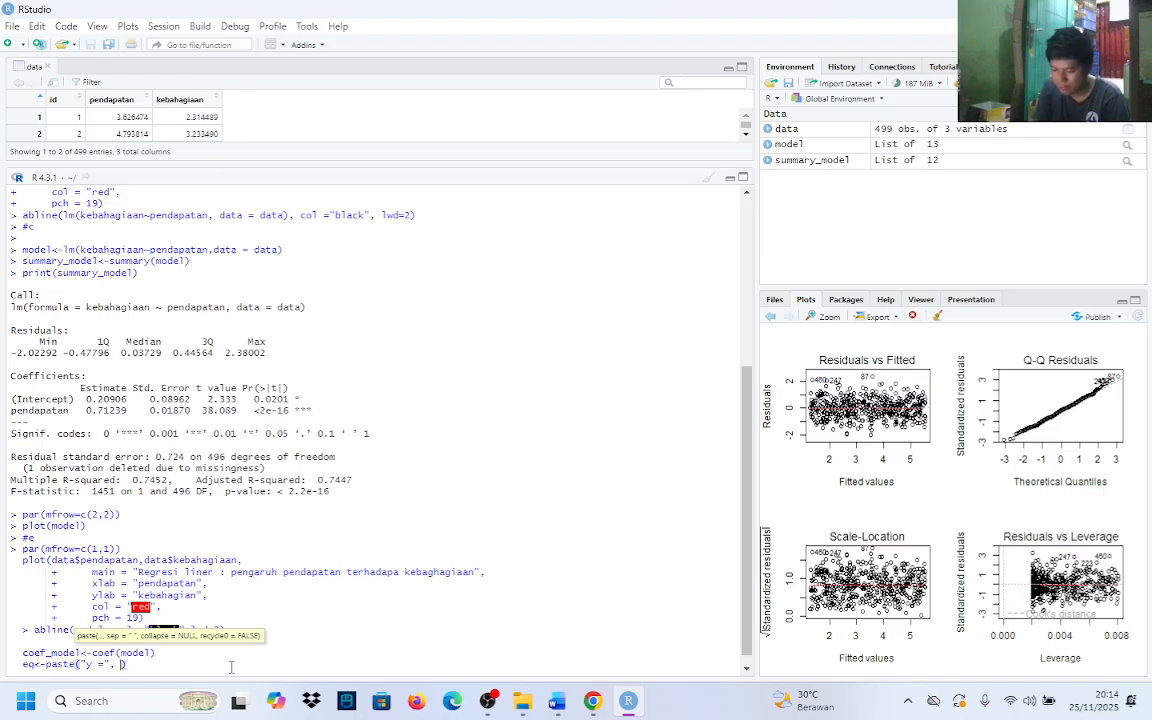
pyautogui.write('round')
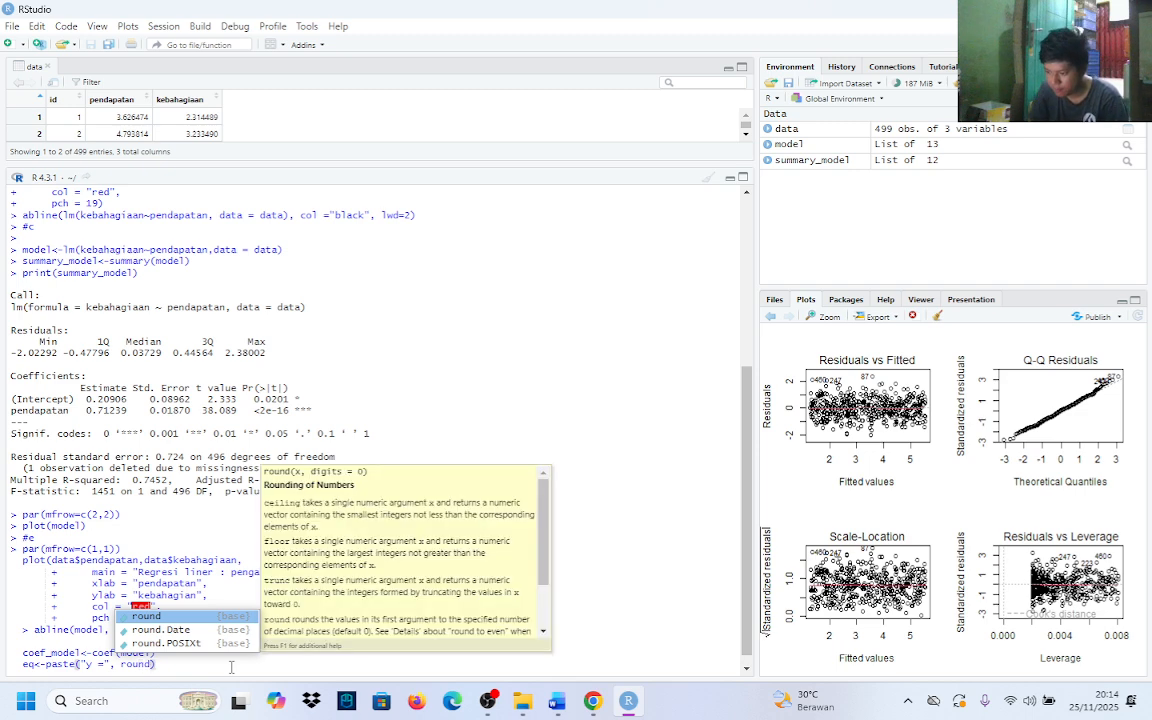
# Add round(coef_model[1],3) as the second argument of the eq paste call
pyautogui.press('Tab')
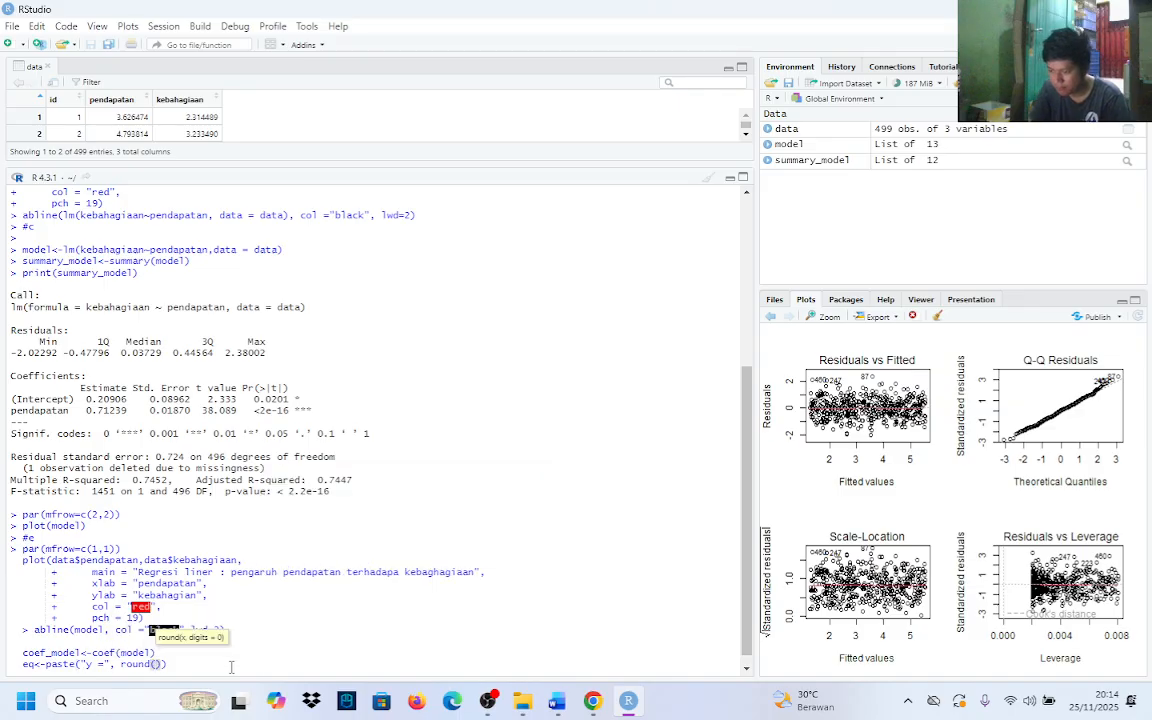
pyautogui.write('coe')
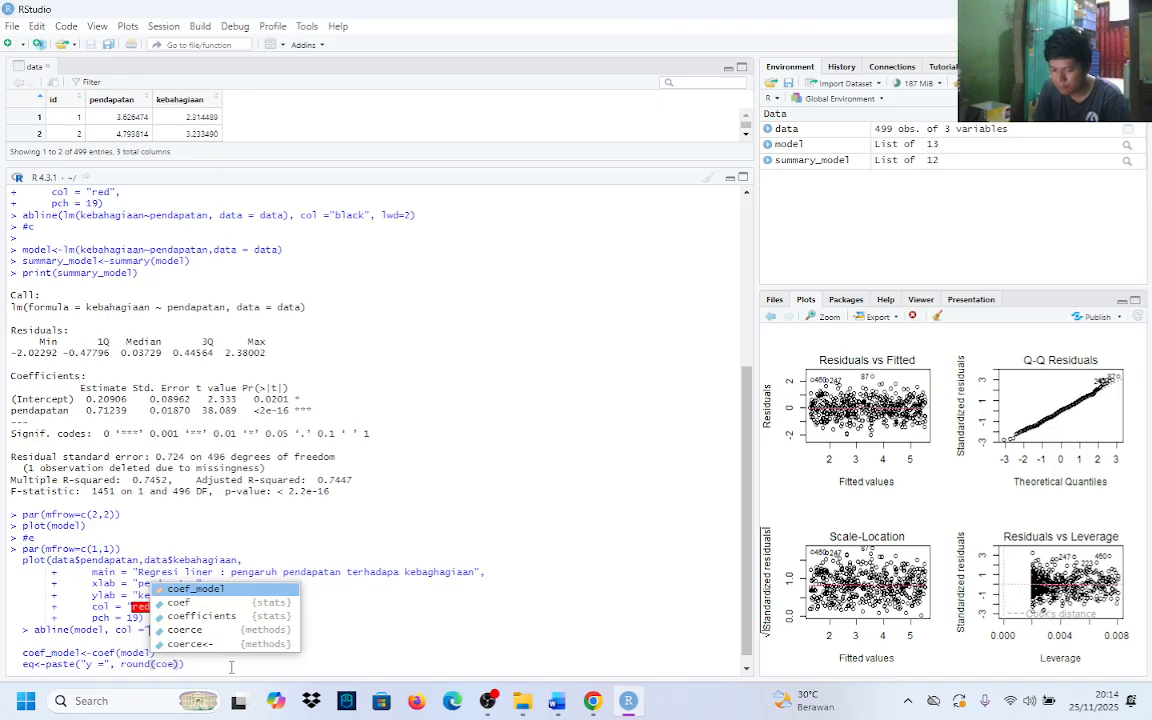
pyautogui.press('Tab')
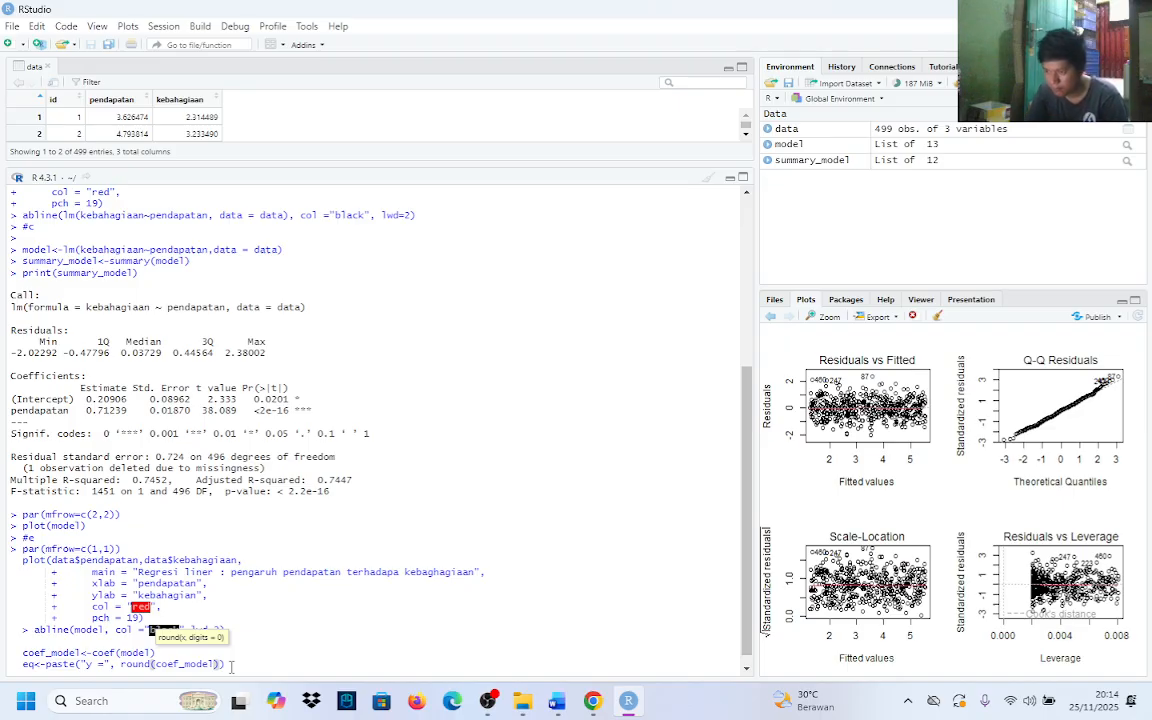
pyautogui.press('BackSpace')
pyautogui.write('[1')
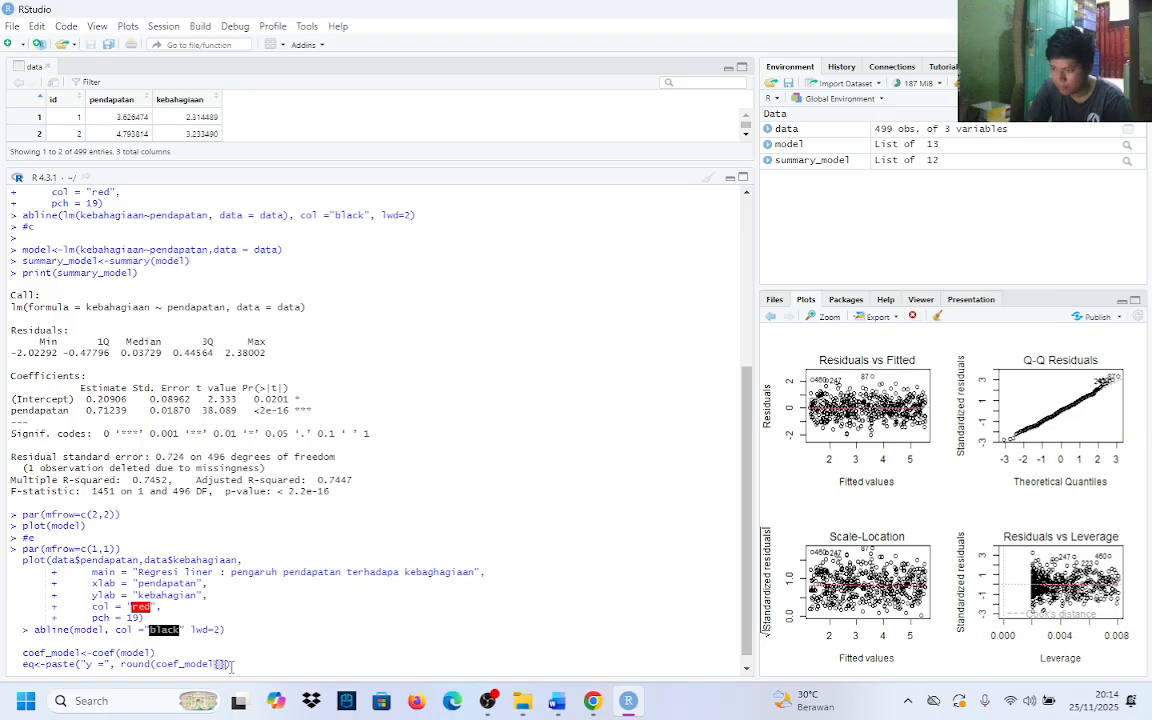
pyautogui.press('BackSpace')
pyautogui.write('{')
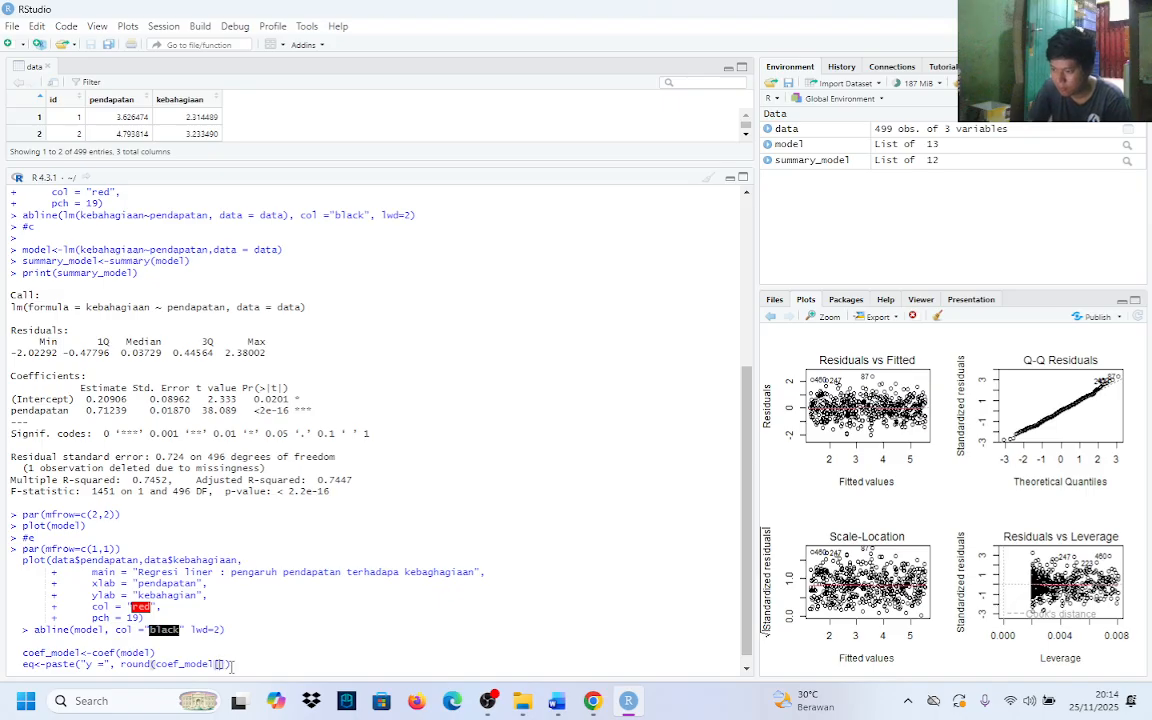
pyautogui.write('1')
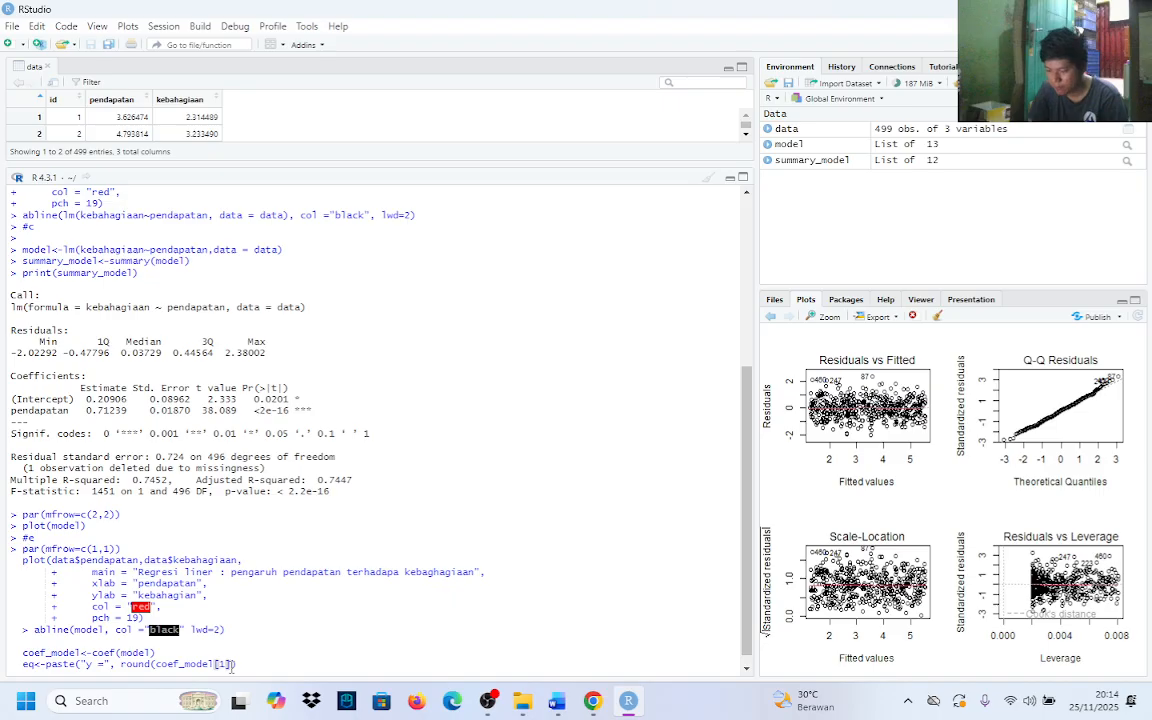
pyautogui.write(', 3')
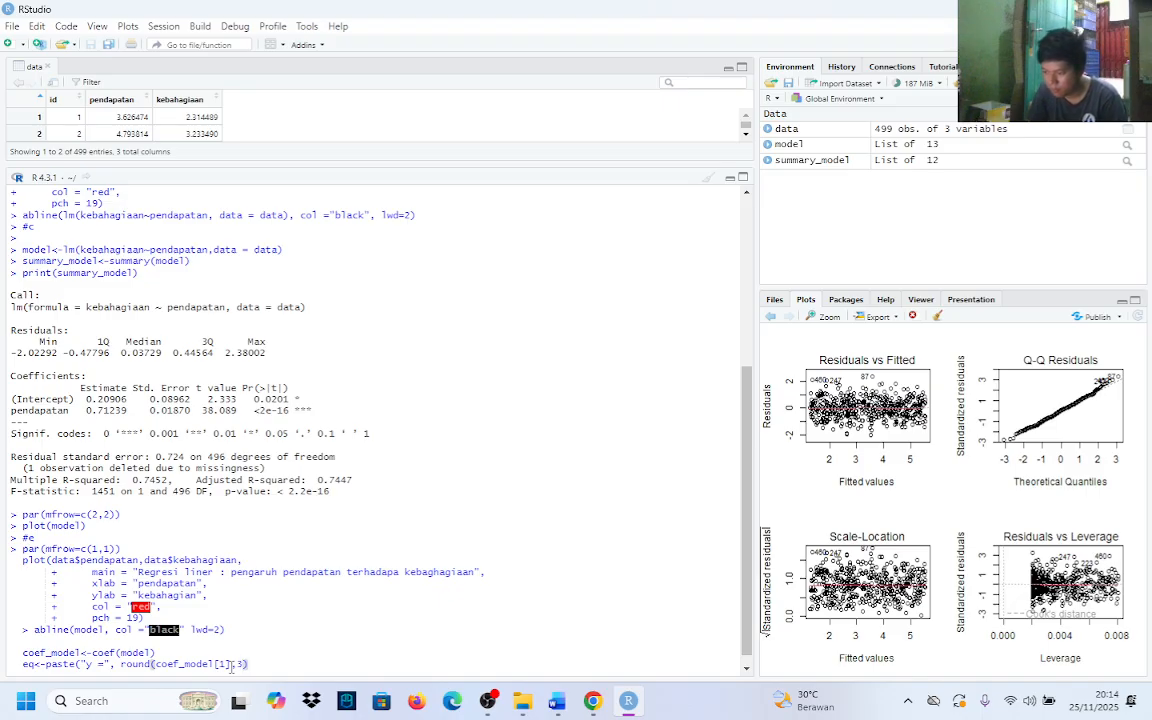
pyautogui.press('Right')
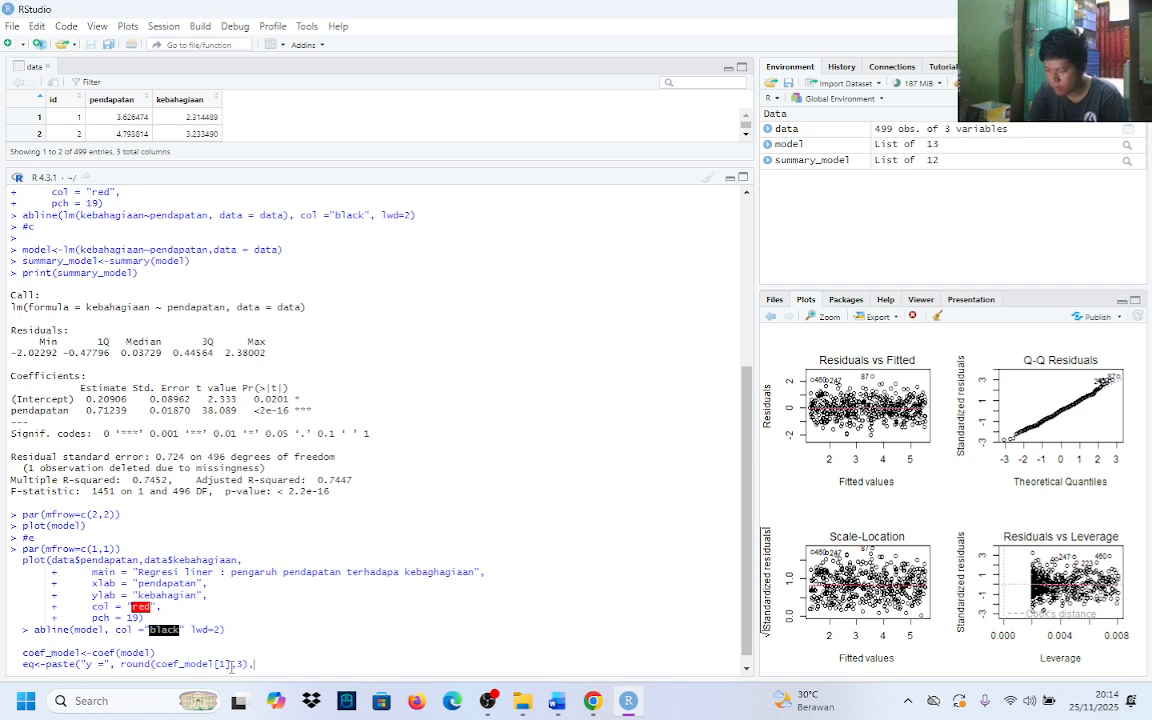
# Append "+" to the eq paste call and add a copy of the round(coef_model[1],3) term after it
pyautogui.write(',"')
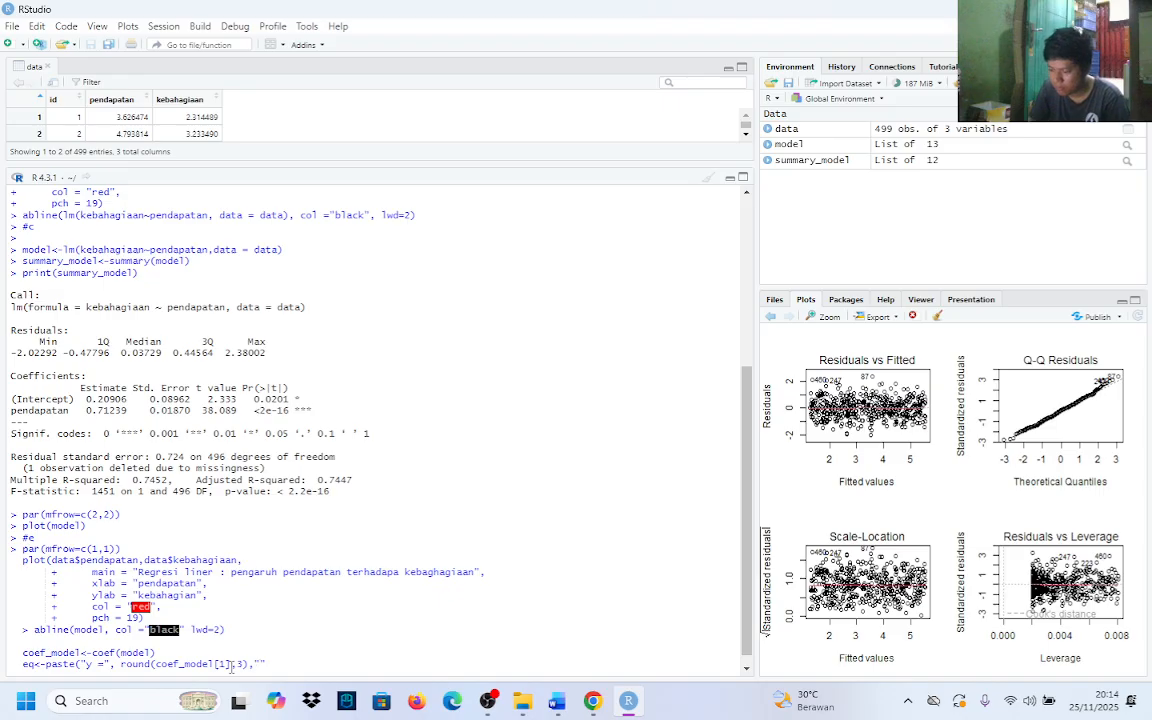
pyautogui.write('+')
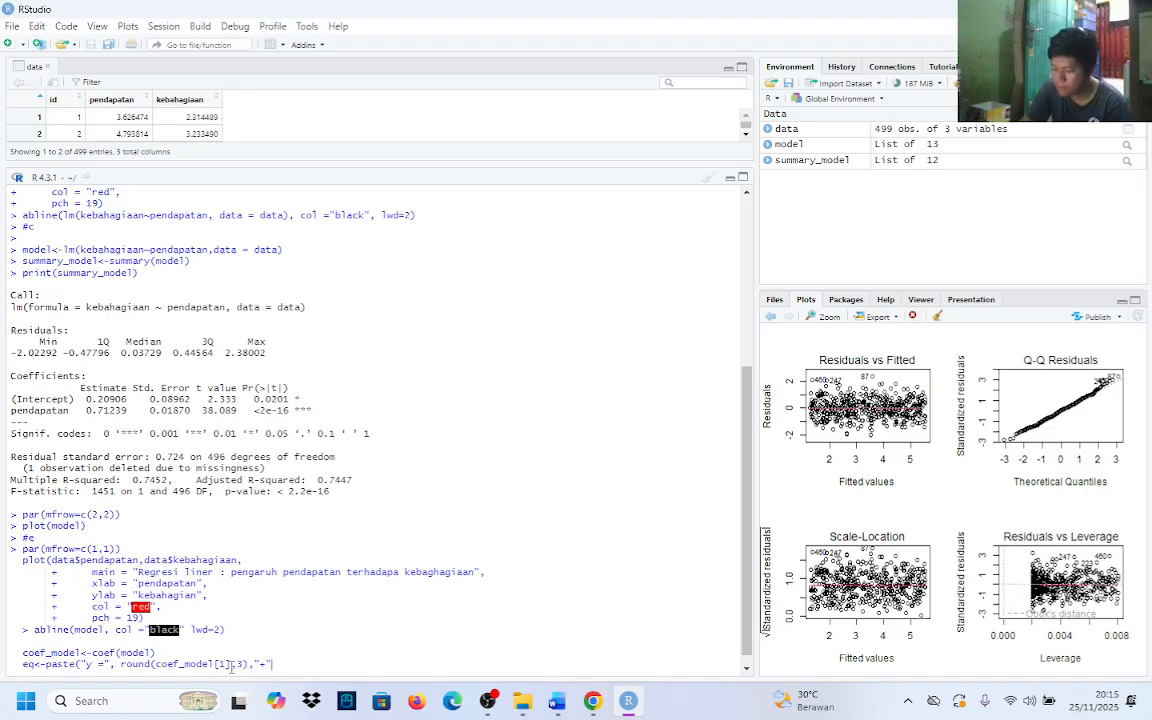
pyautogui.write('",')
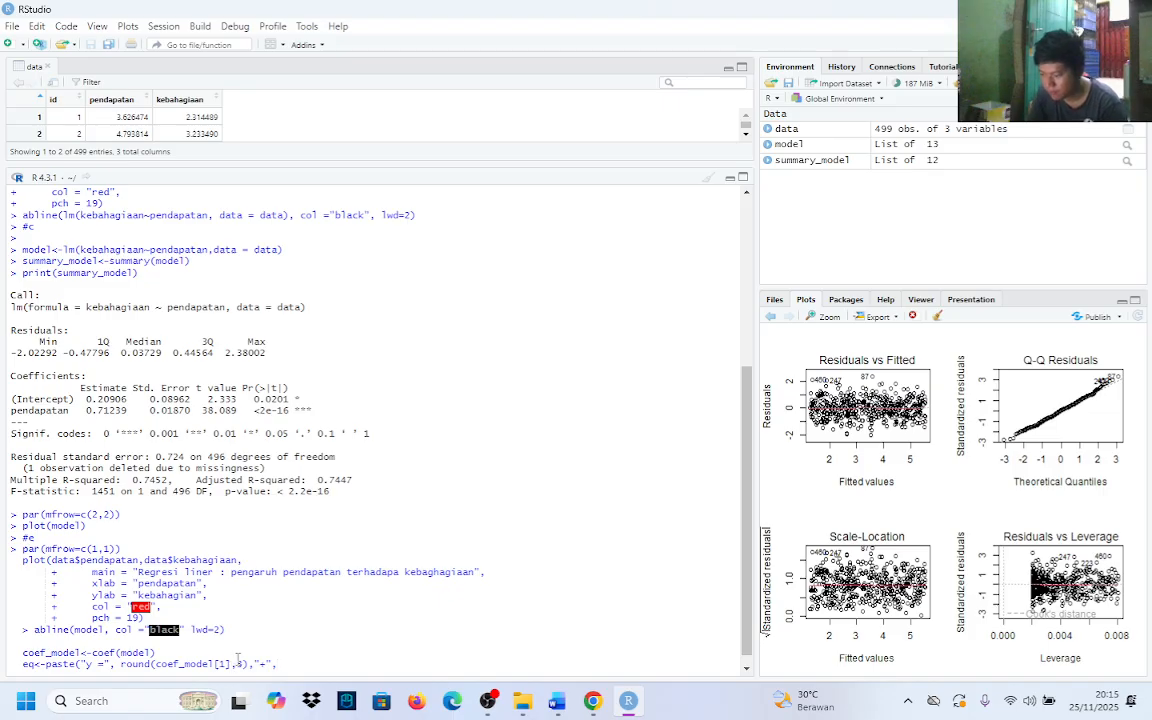
pyautogui.click(116, 664)
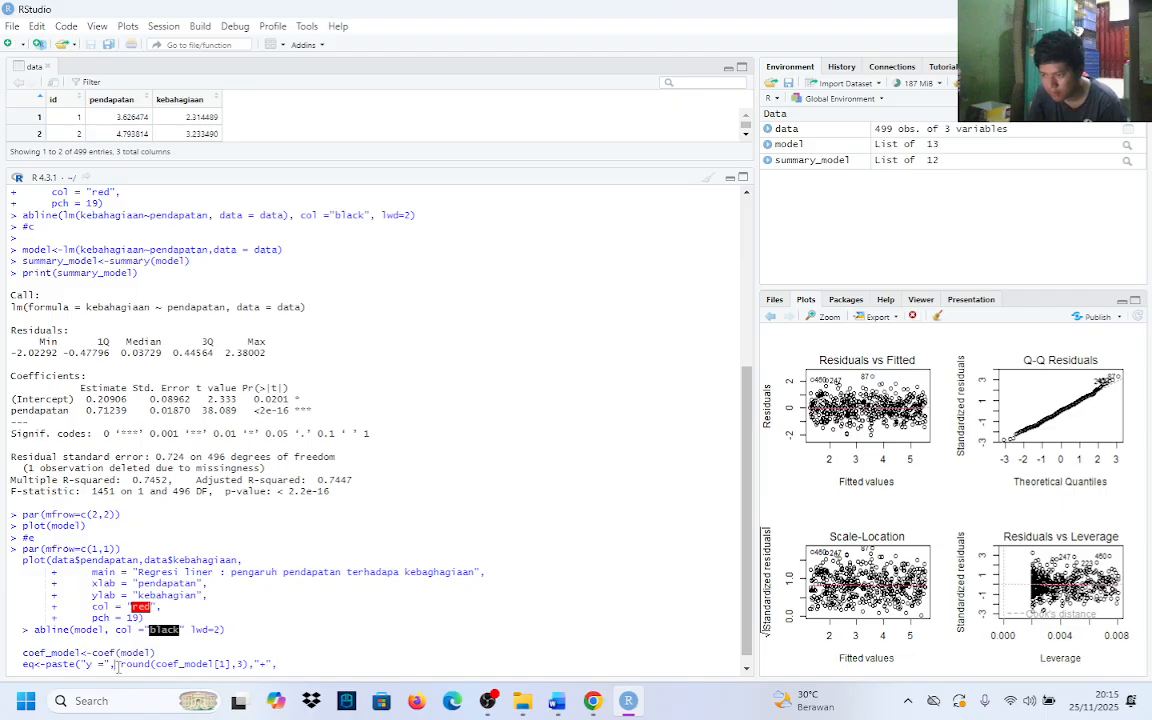
pyautogui.moveTo(116, 664); pyautogui.dragTo(262, 665)
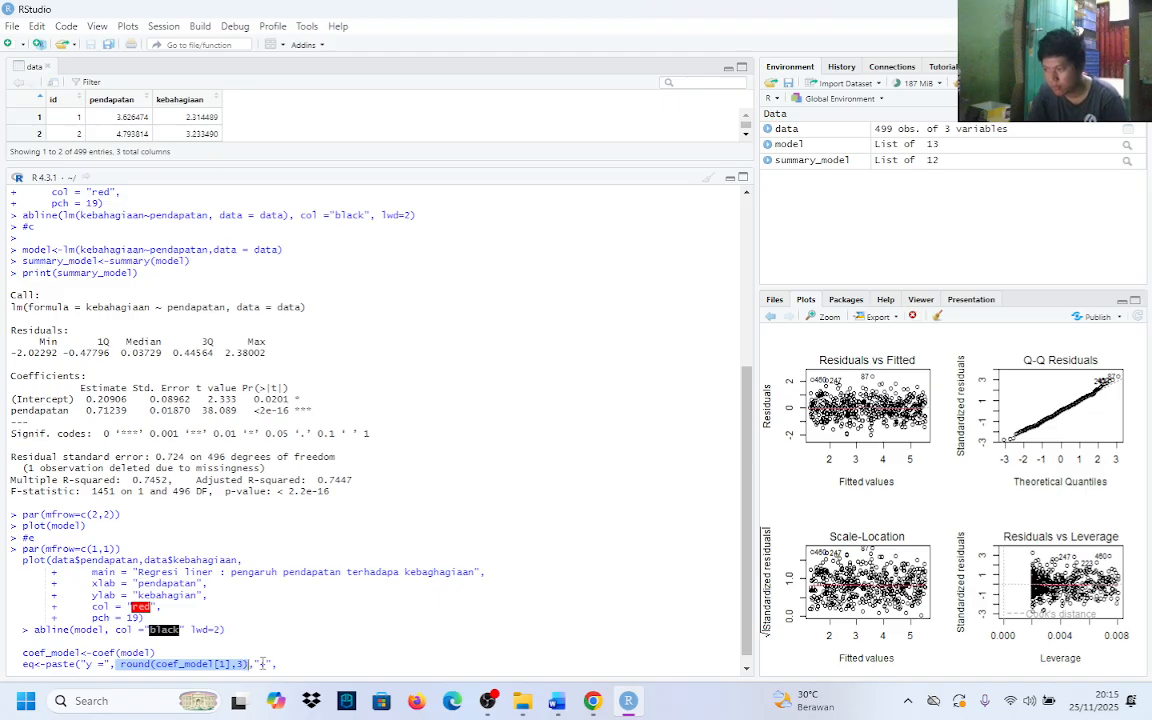
pyautogui.hotkey('ctrl', 'c')
pyautogui.click(280, 664)
pyautogui.hotkey('ctrl', 'v')
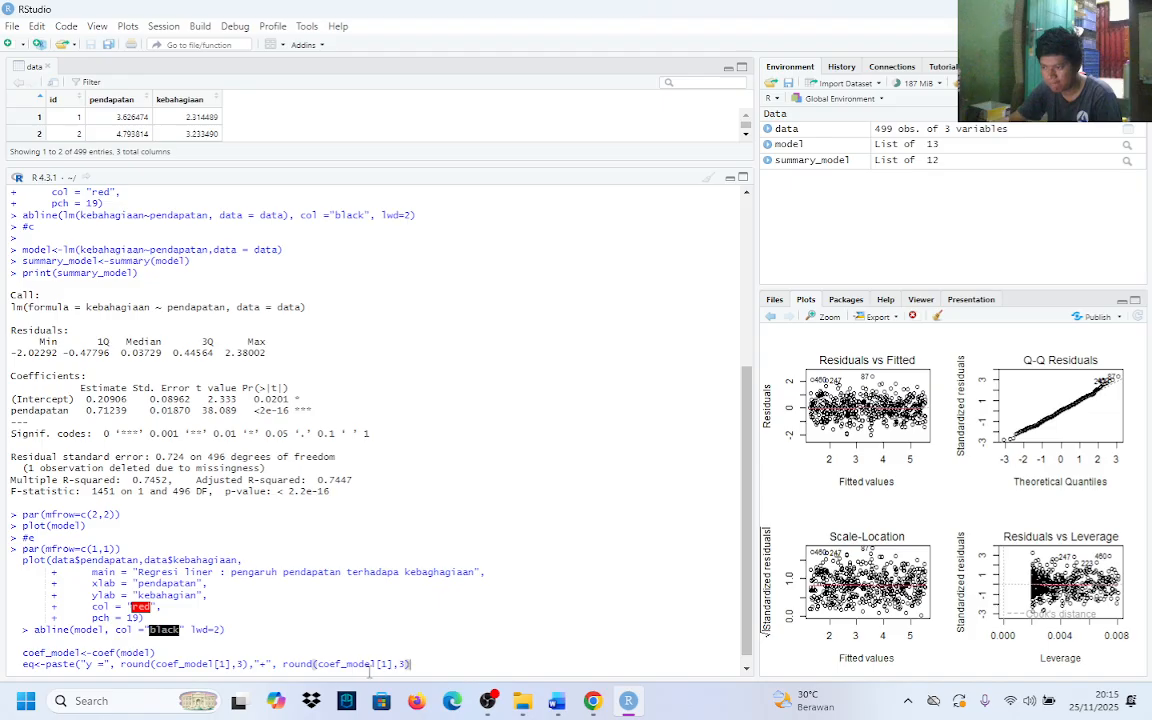
pyautogui.hotkey('shift', 'Return')
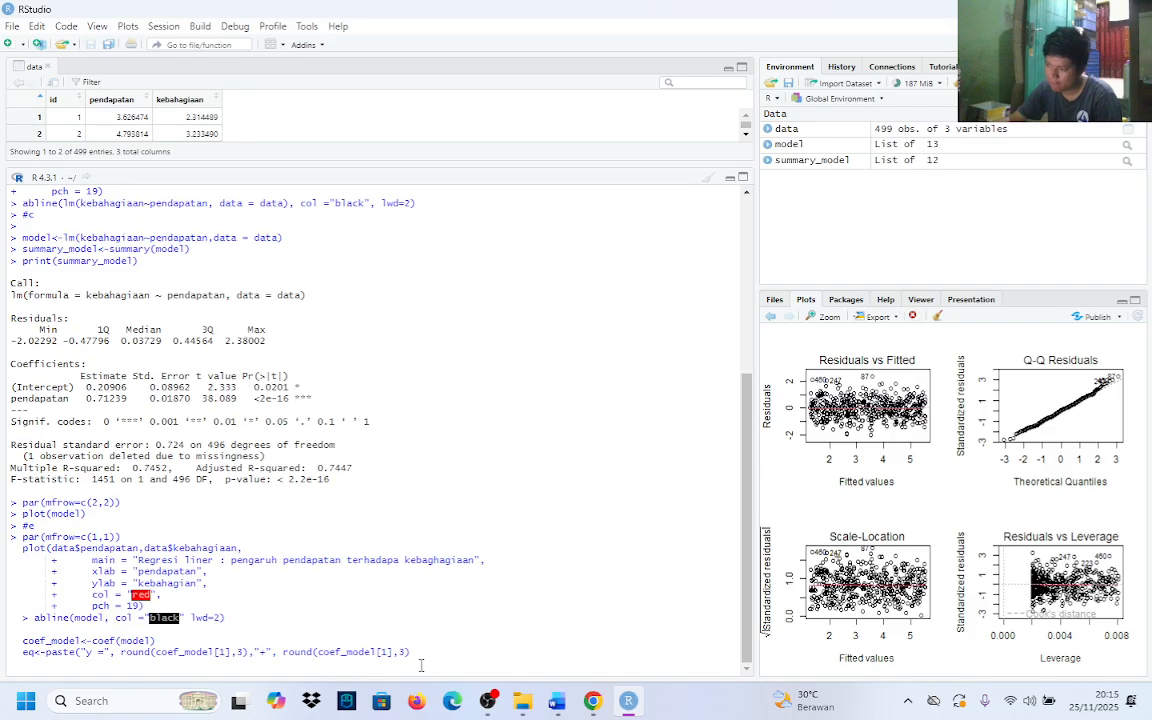
# Add "x" as the final argument after the second round term and close the eq paste call's parenthesis
pyautogui.click(416, 652)
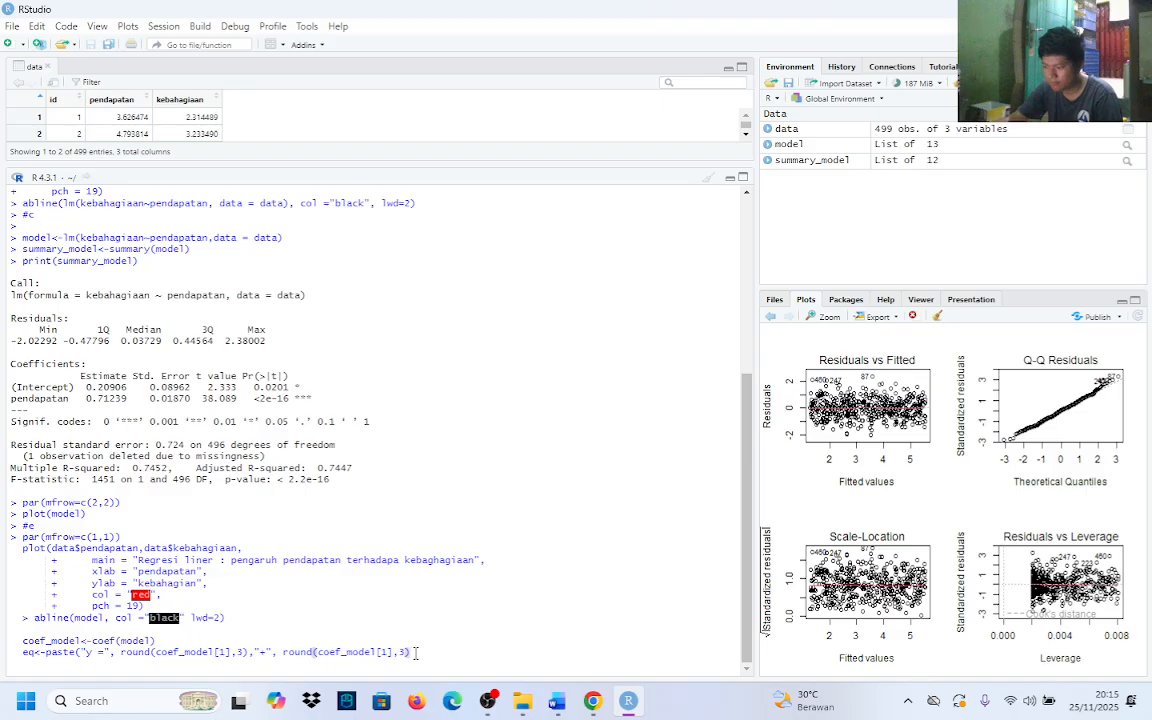
pyautogui.write(',')
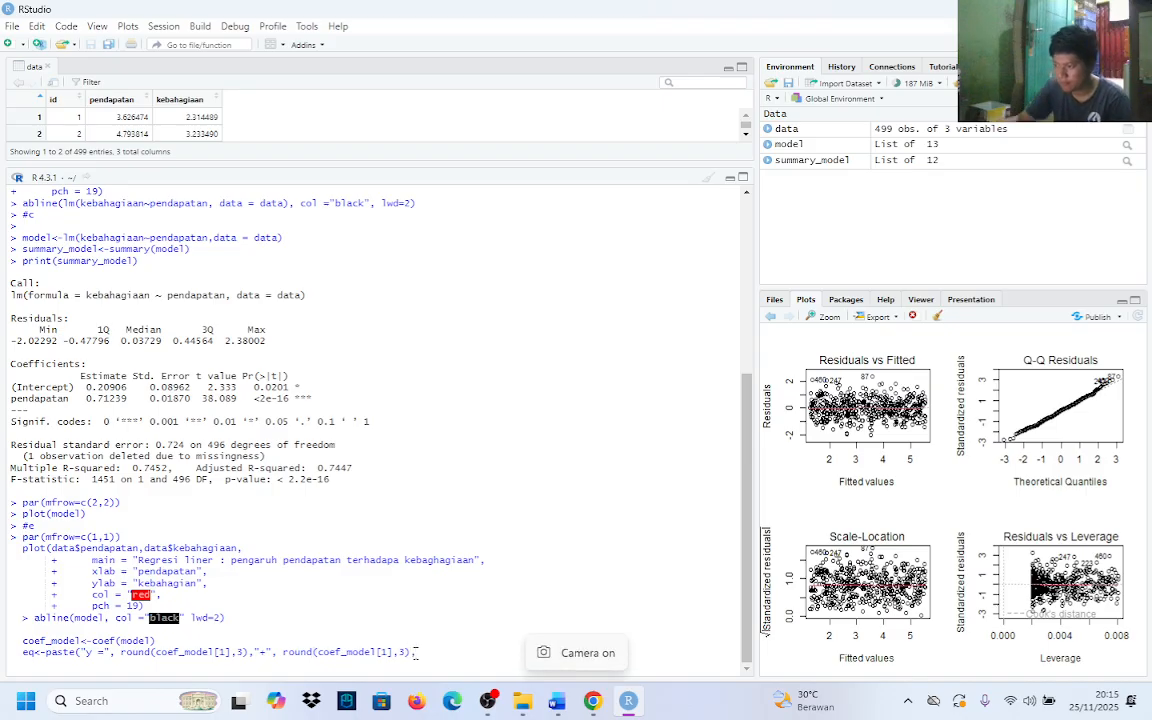
pyautogui.write(' x')
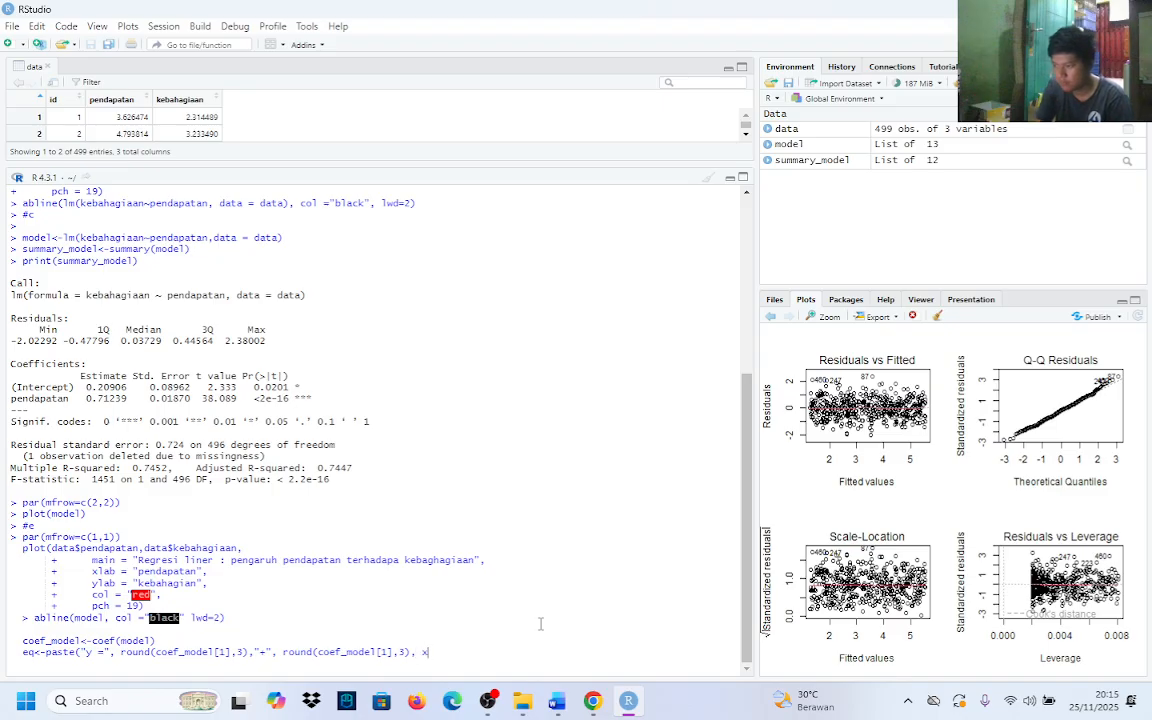
pyautogui.write('"')
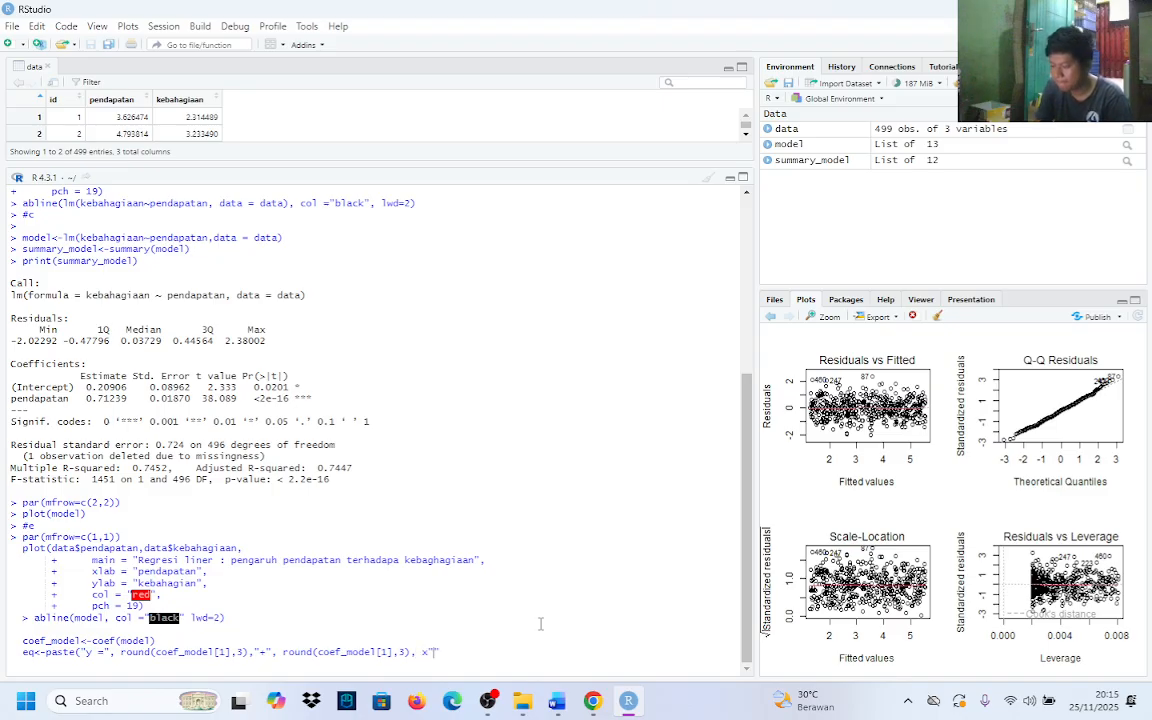
pyautogui.press('BackSpace')
pyautogui.press('BackSpace')
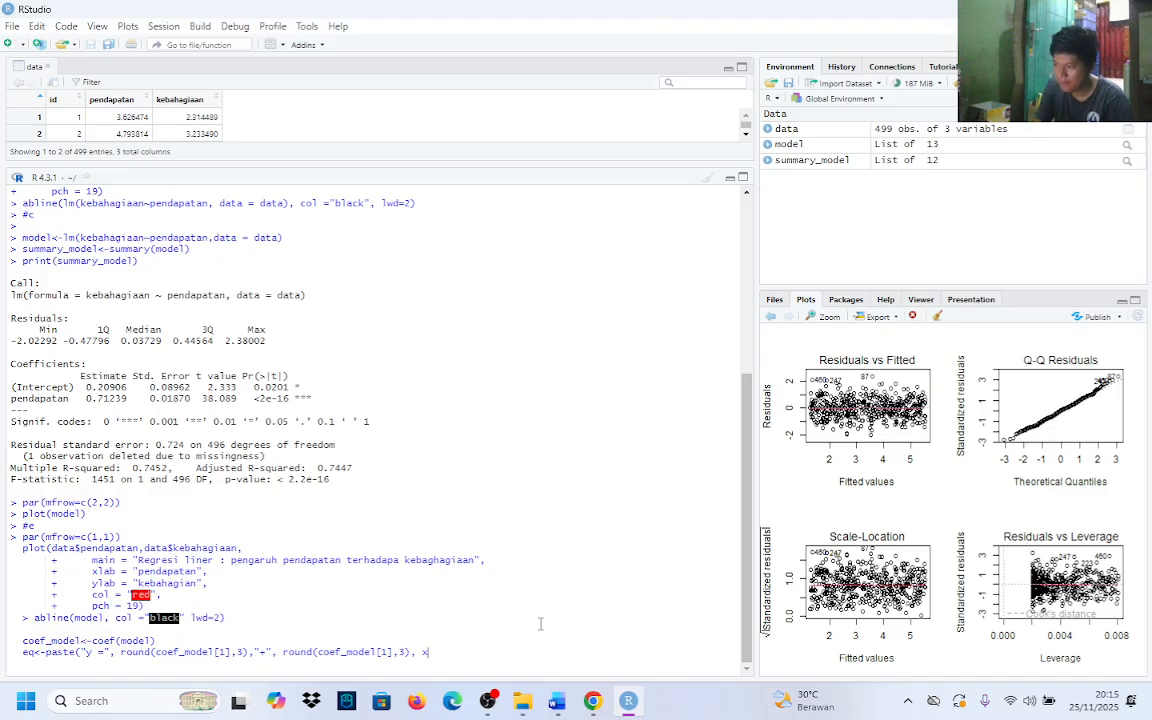
pyautogui.write('"x')
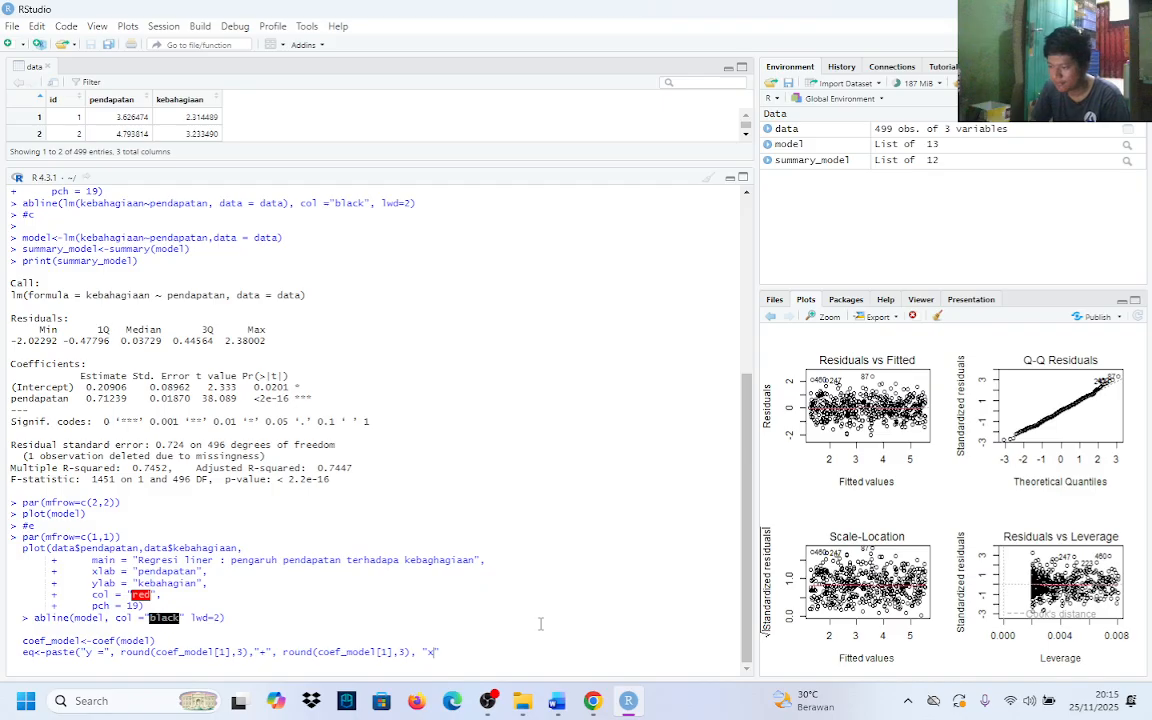
pyautogui.write('")')
pyautogui.hotkey('shift', 'Return')
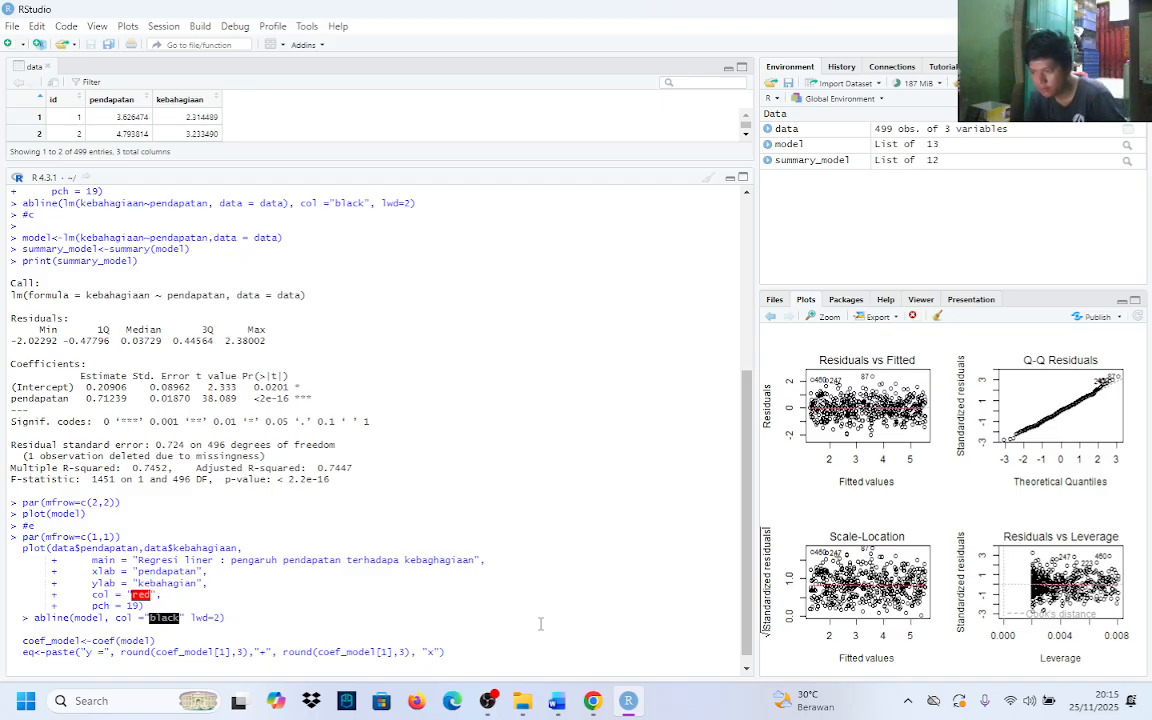
# Change the coef_model index in the second round term of the eq line to 2
pyautogui.click(388, 651)
pyautogui.press('BackSpace')
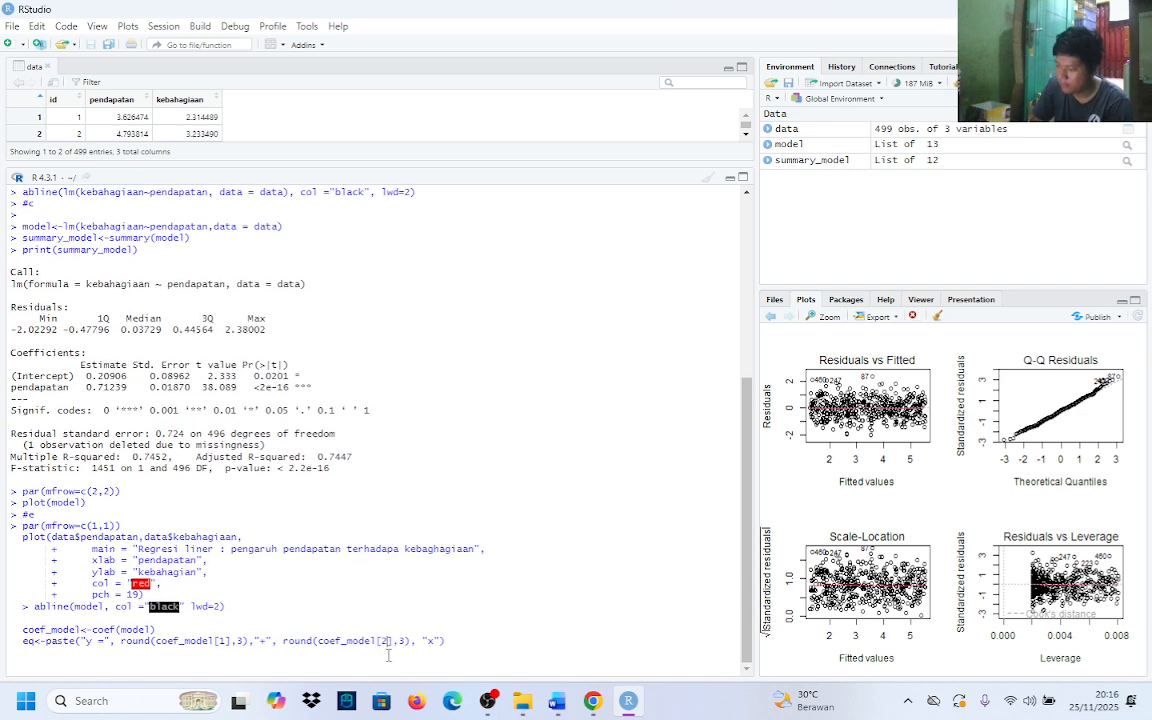
pyautogui.write('2')
pyautogui.click(481, 642)
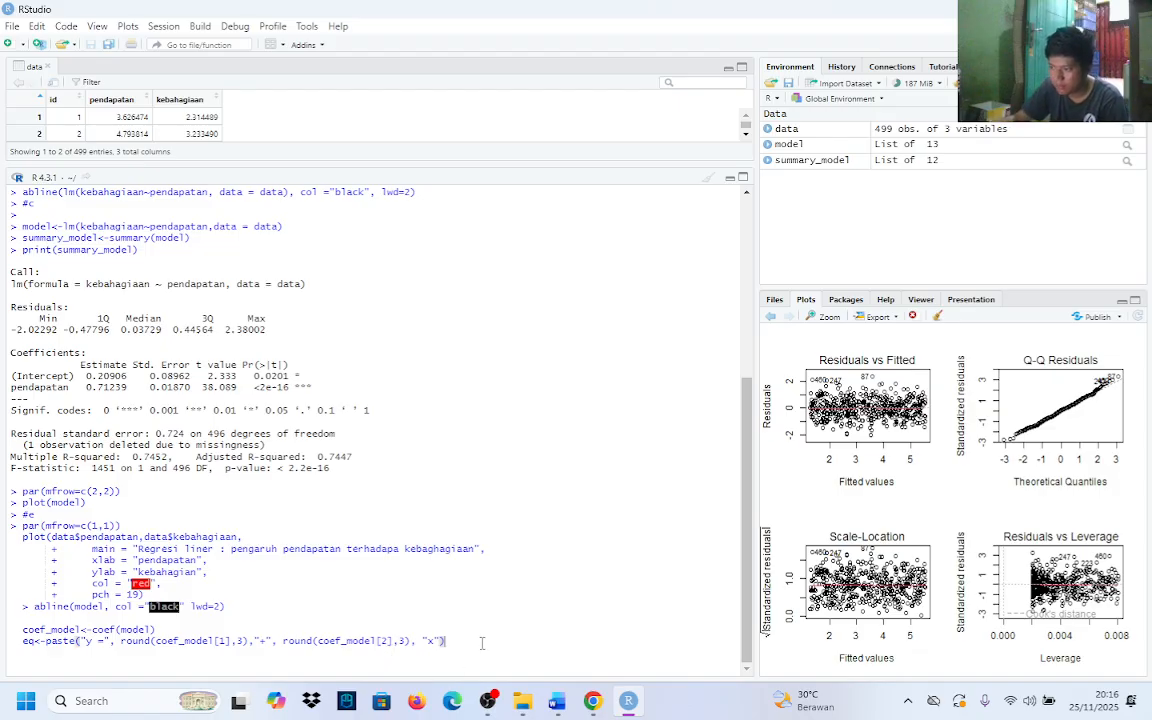
# Below the eq line, start an r2 assignment with a paste call whose first argument is "R2 ="
pyautogui.press('Return')
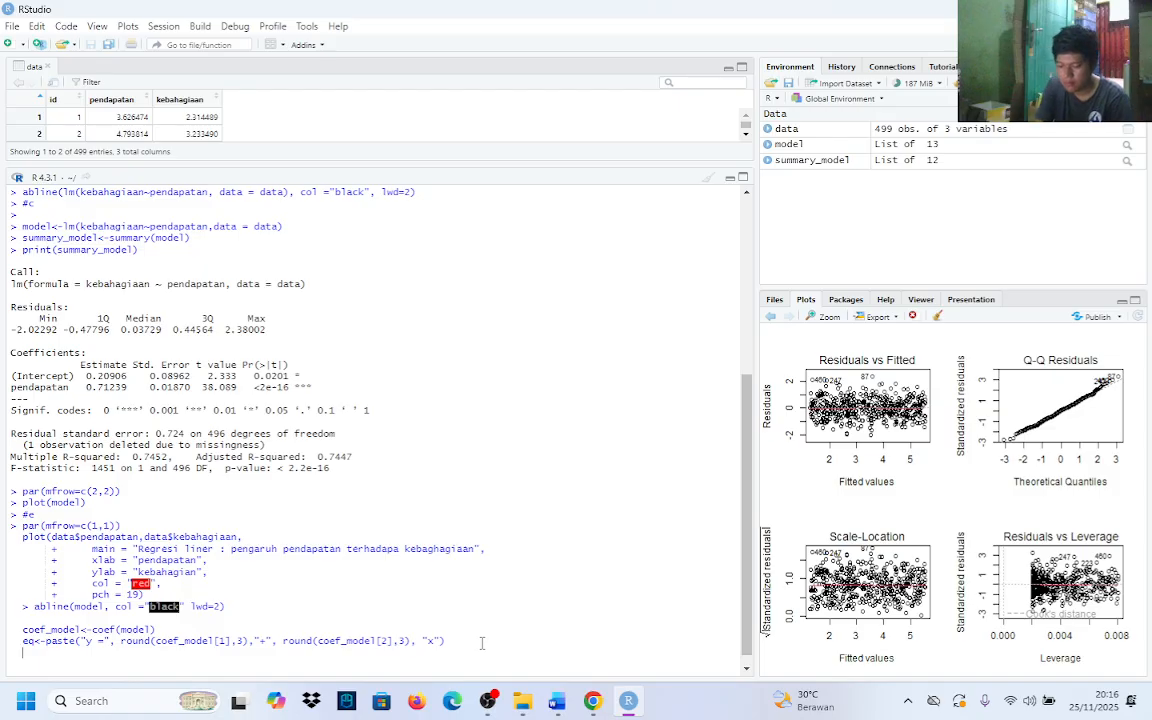
pyautogui.write('r2<')
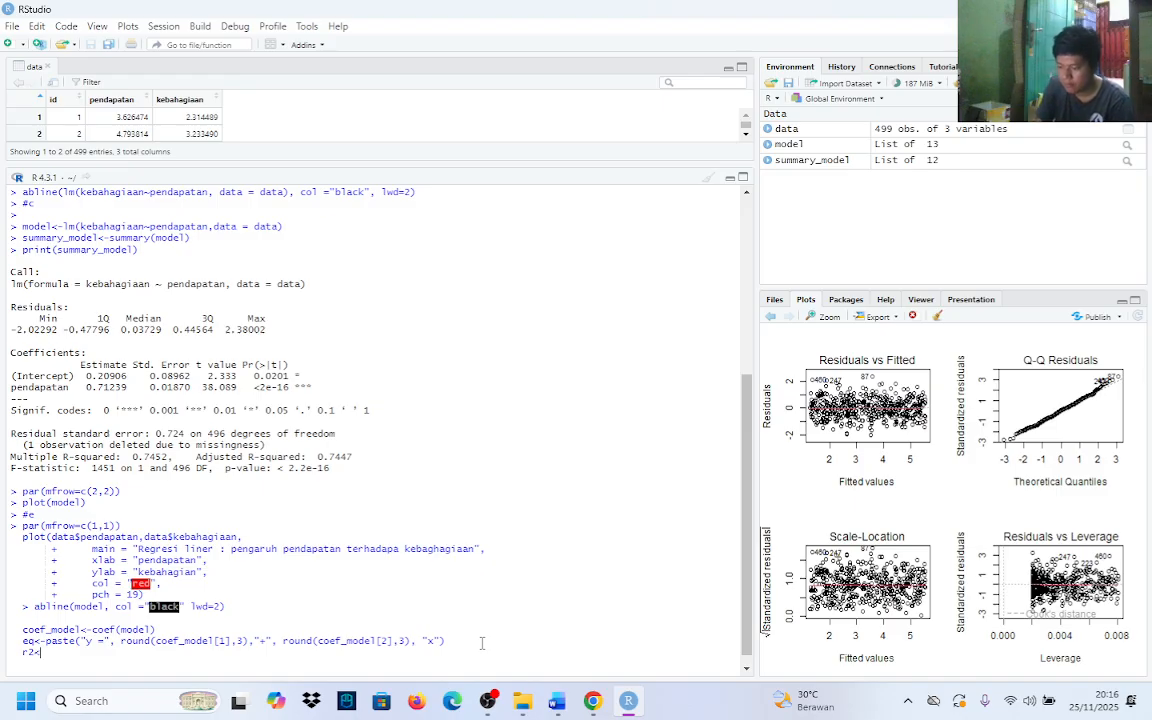
pyautogui.write('-paste')
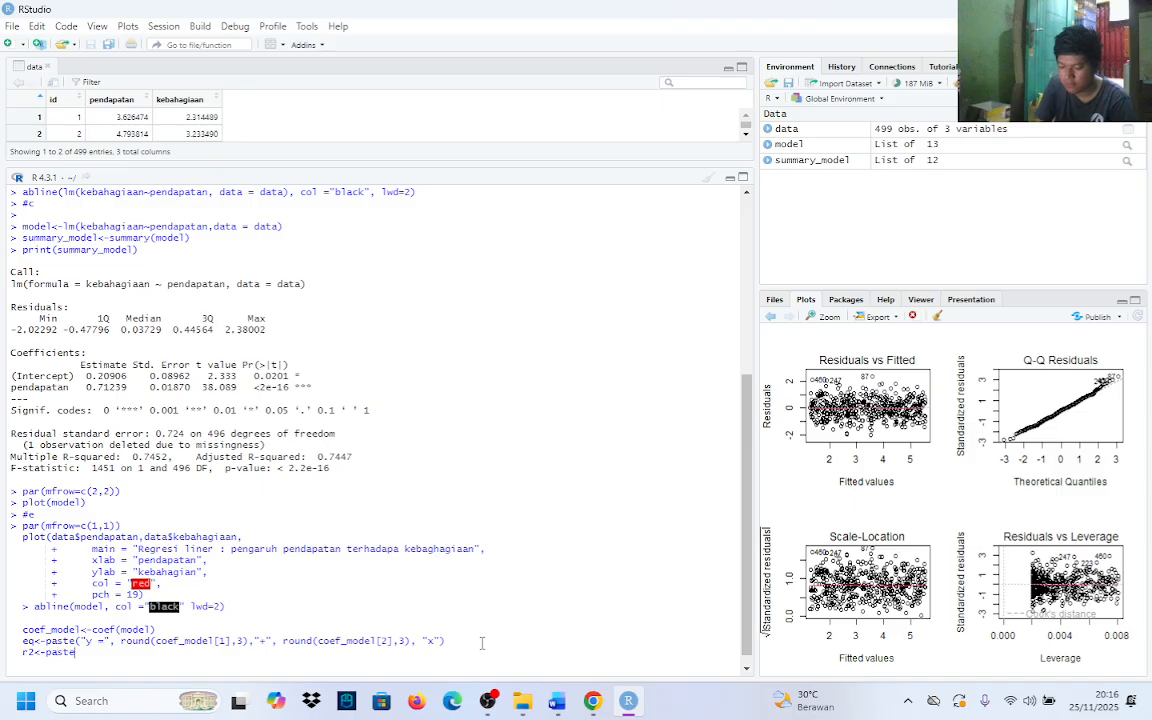
pyautogui.write('(')
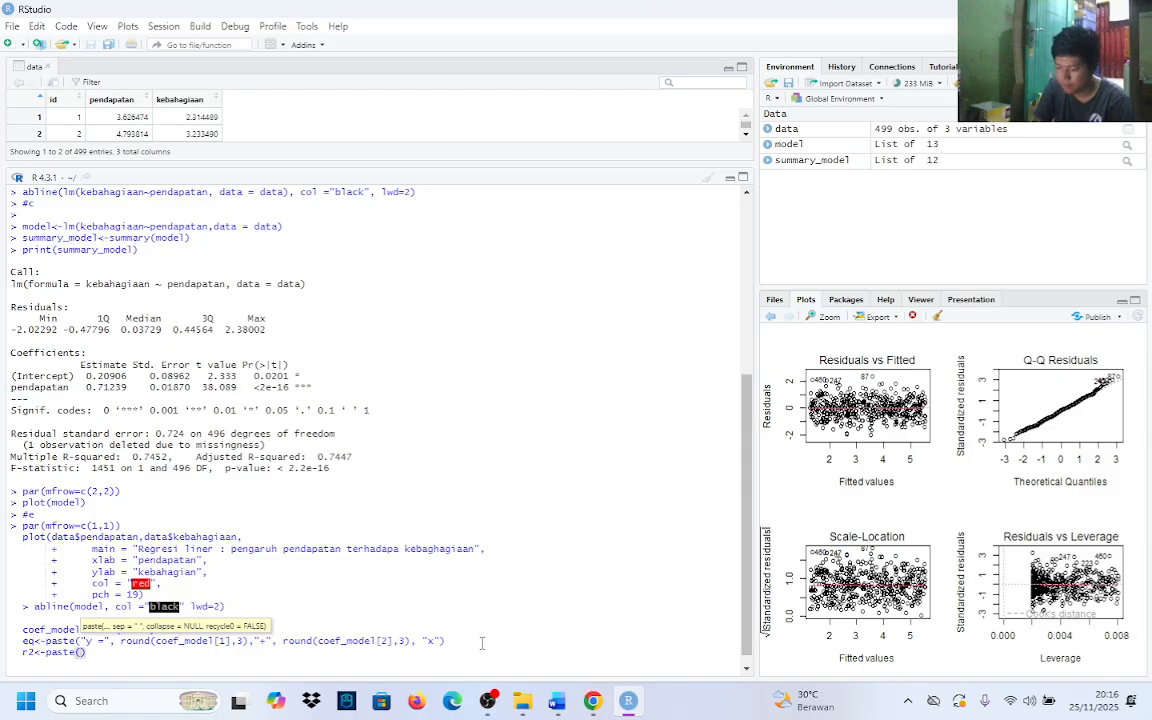
pyautogui.write('"')
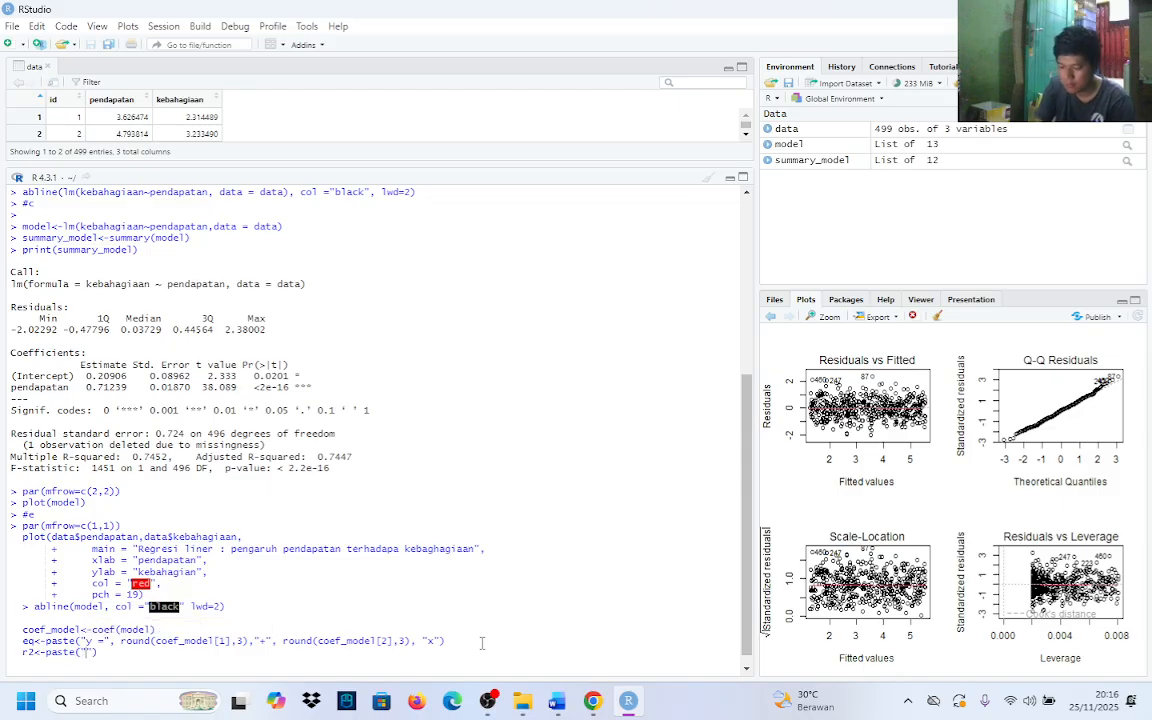
pyautogui.write('R2')
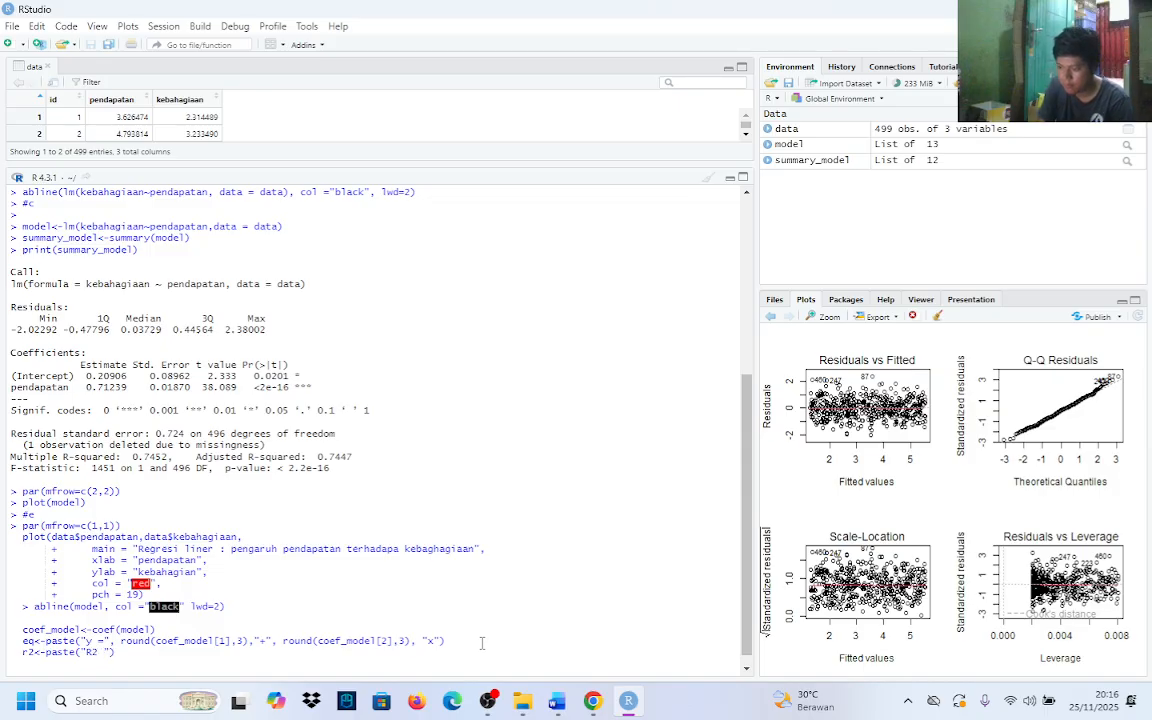
pyautogui.write(' +')
pyautogui.press('BackSpace')
pyautogui.write('=')
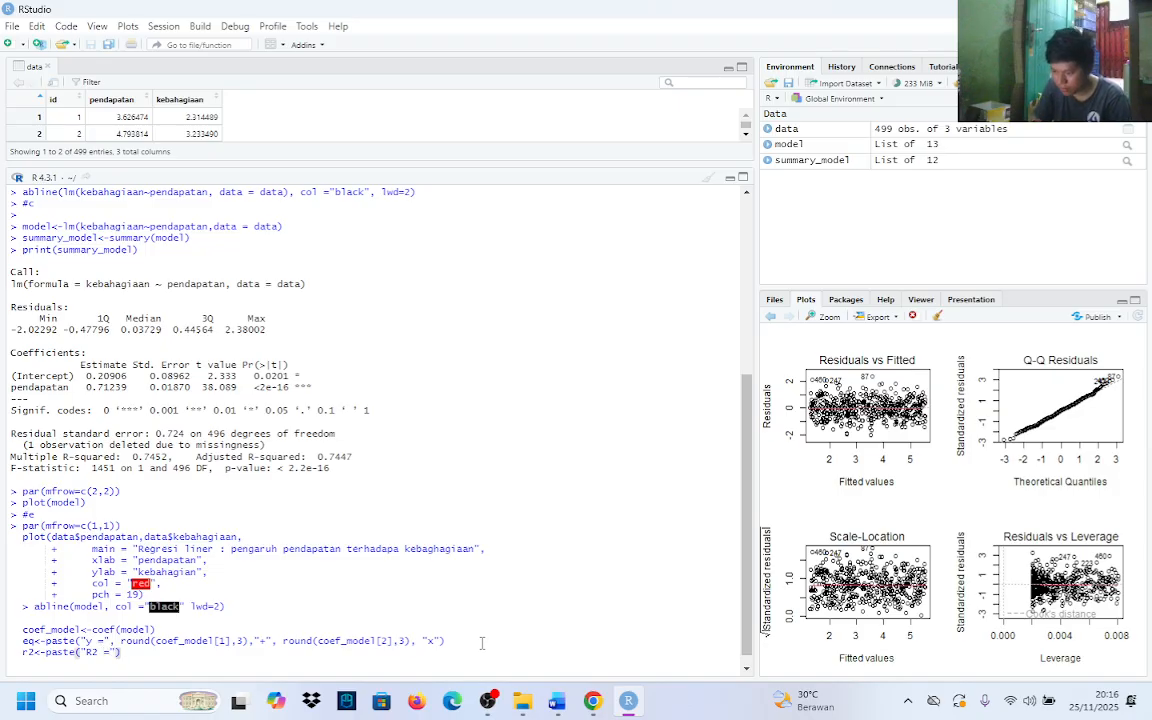
# Add an empty round() call as the second argument of the r2 paste call
pyautogui.write(', ')
pyautogui.write('round(')
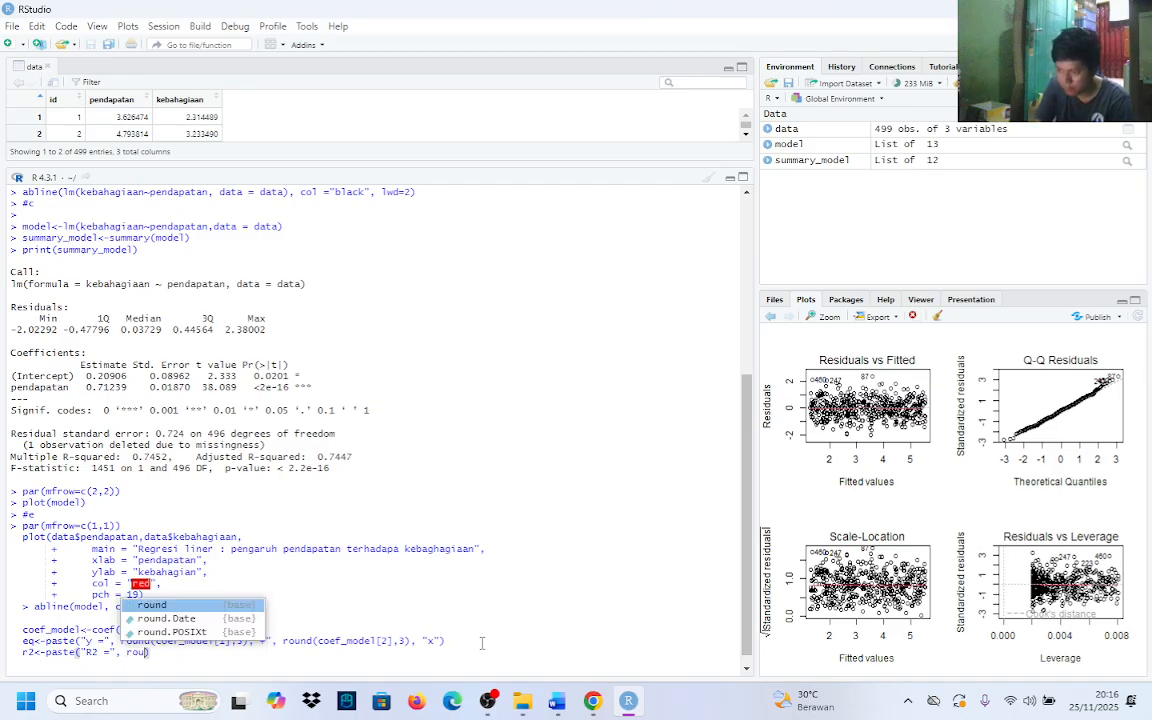
pyautogui.press('BackSpace')
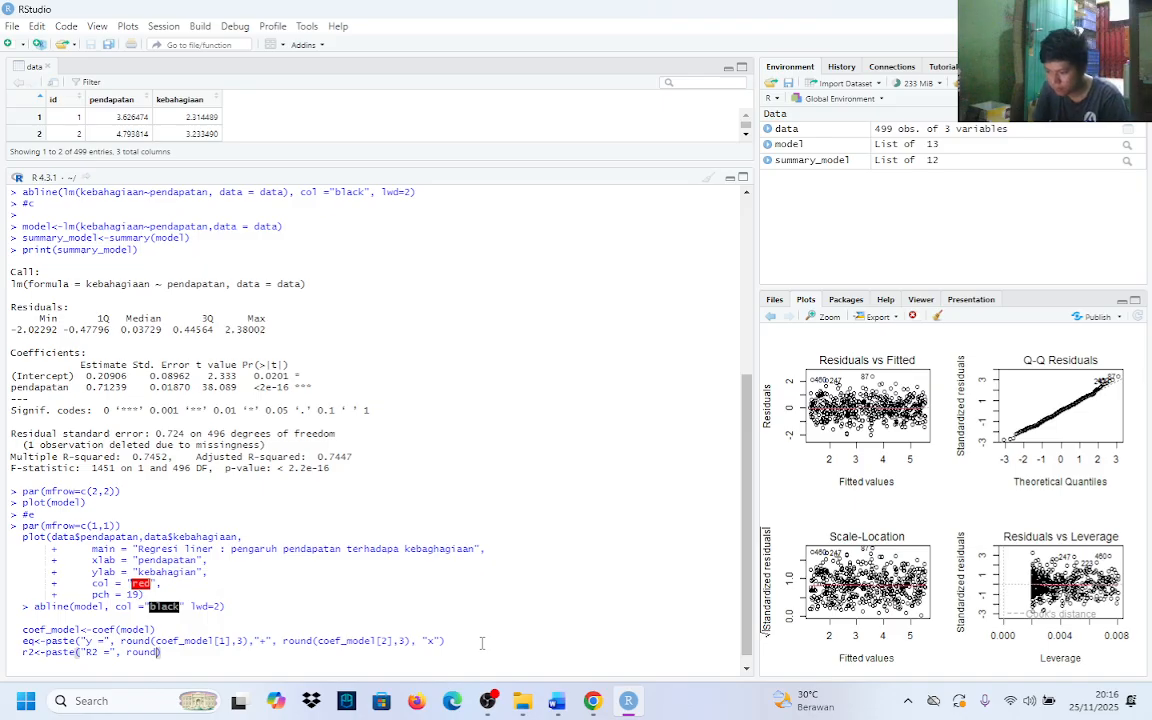
pyautogui.write('(')
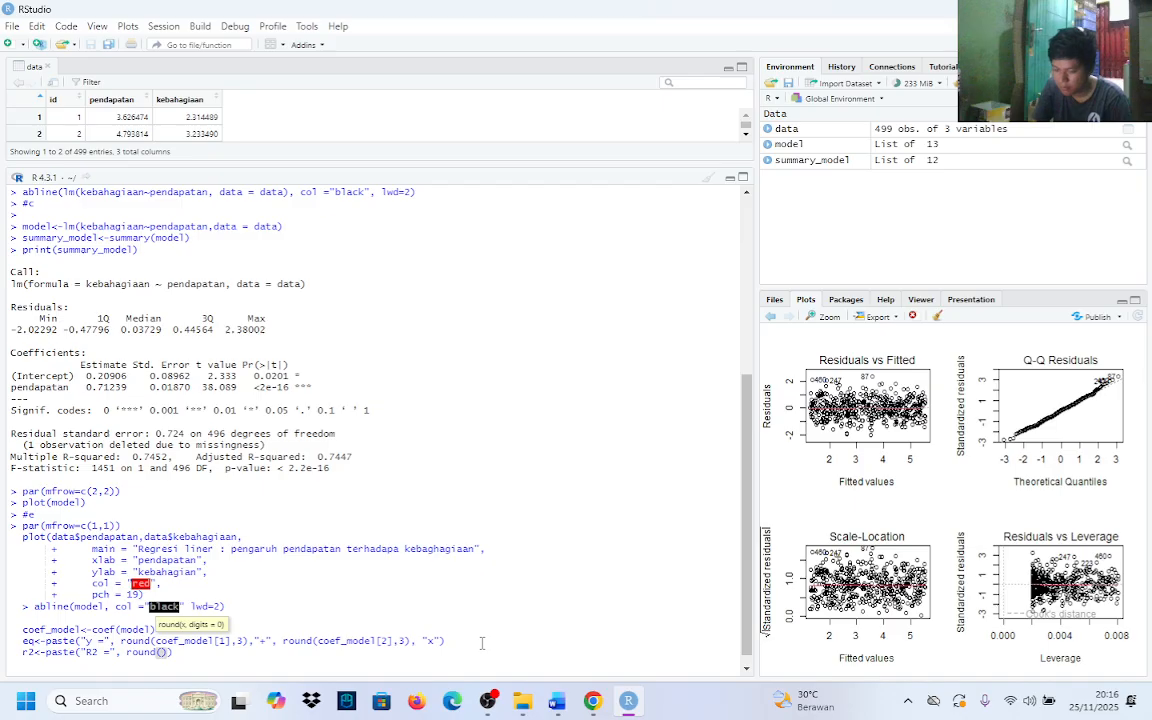
pyautogui.write('sum')
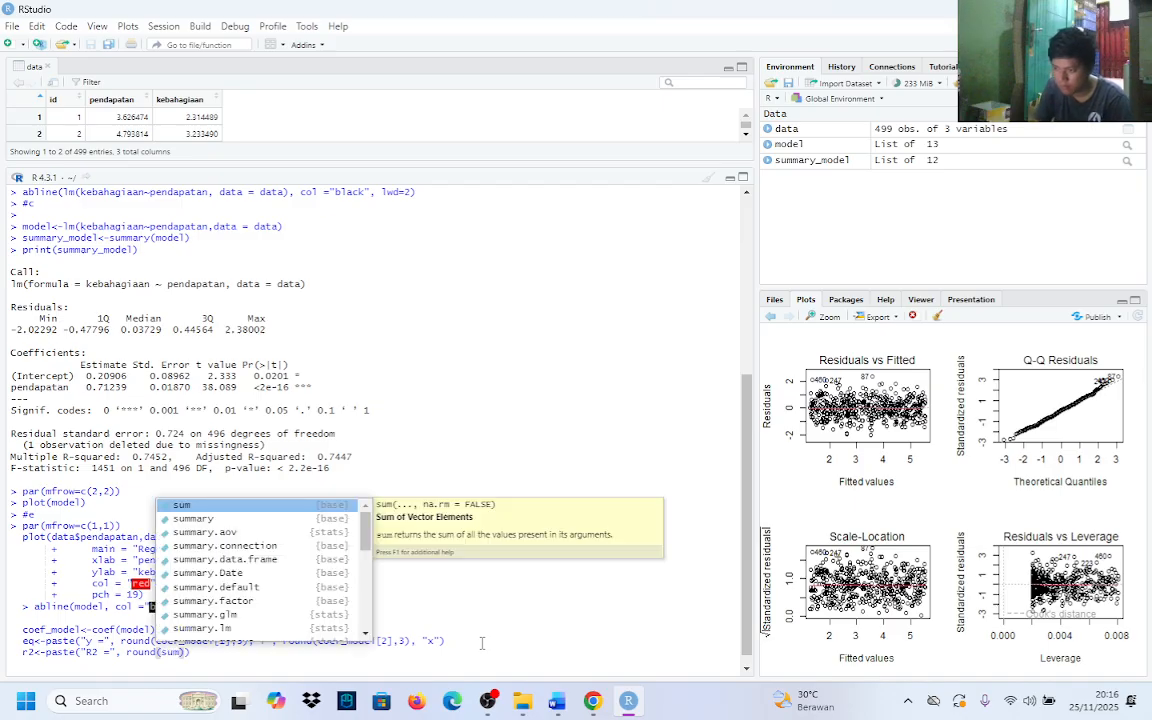
# Enter summary_model as the object inside the round call of the r2 line
pyautogui.press('Down')
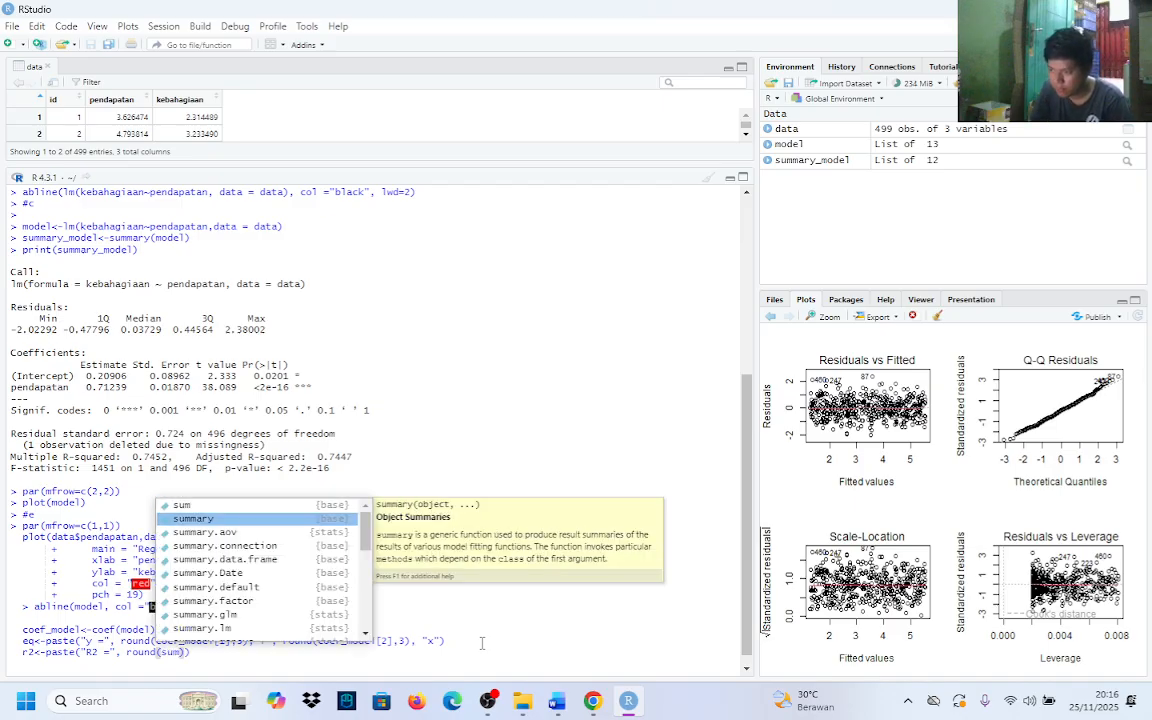
pyautogui.press('BackSpace')
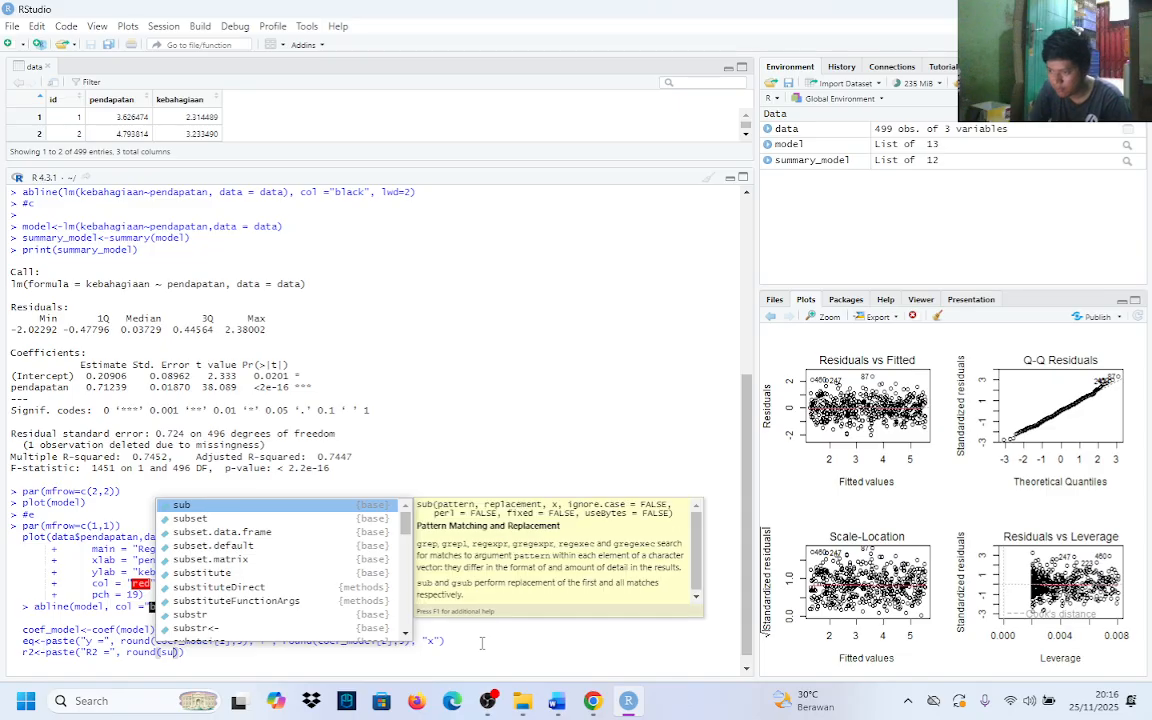
pyautogui.press('BackSpace')
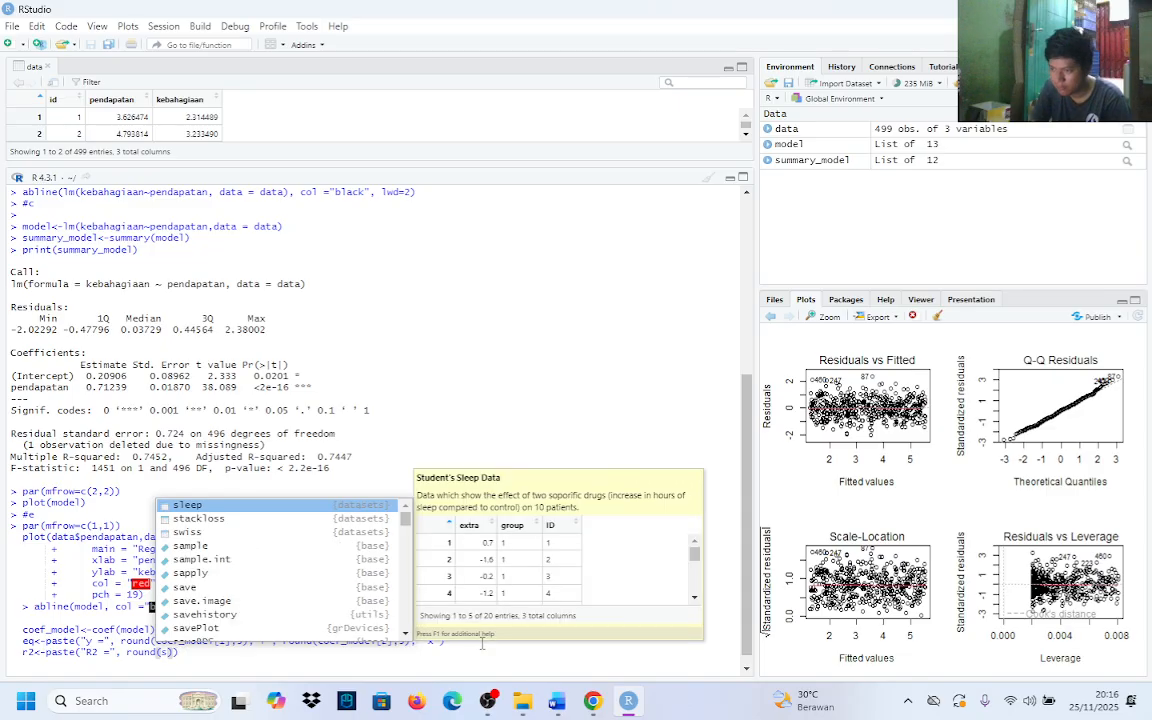
pyautogui.write('um')
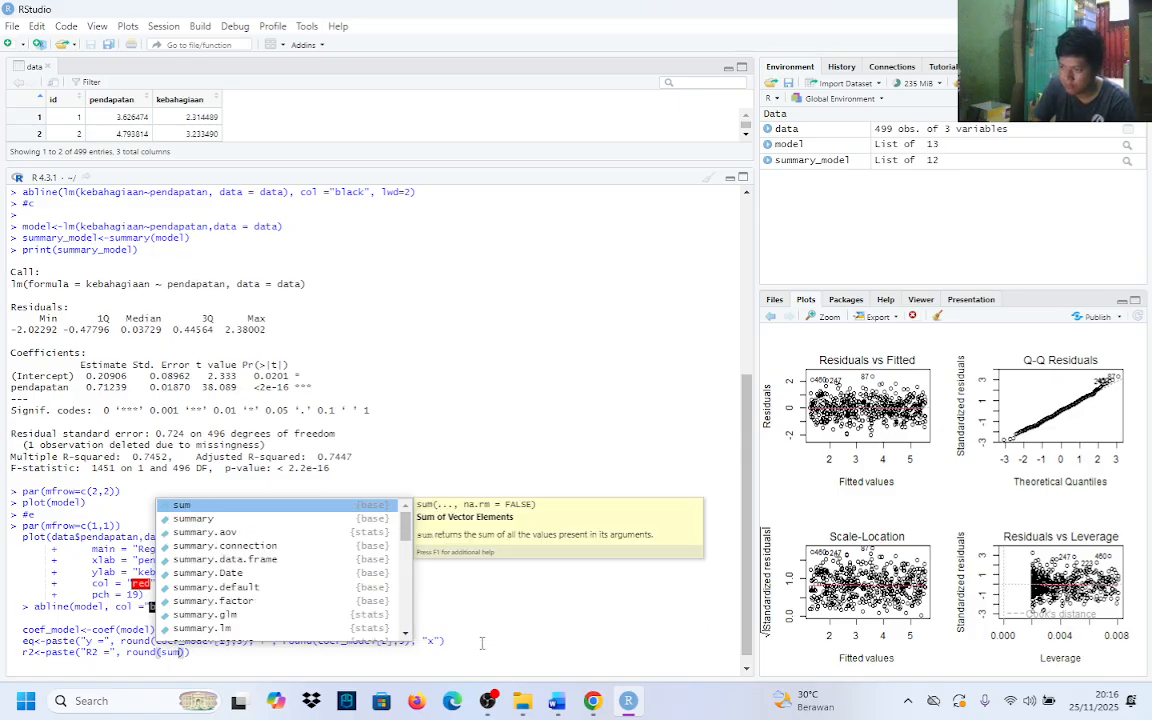
pyautogui.press('Down')
pyautogui.press('Return')
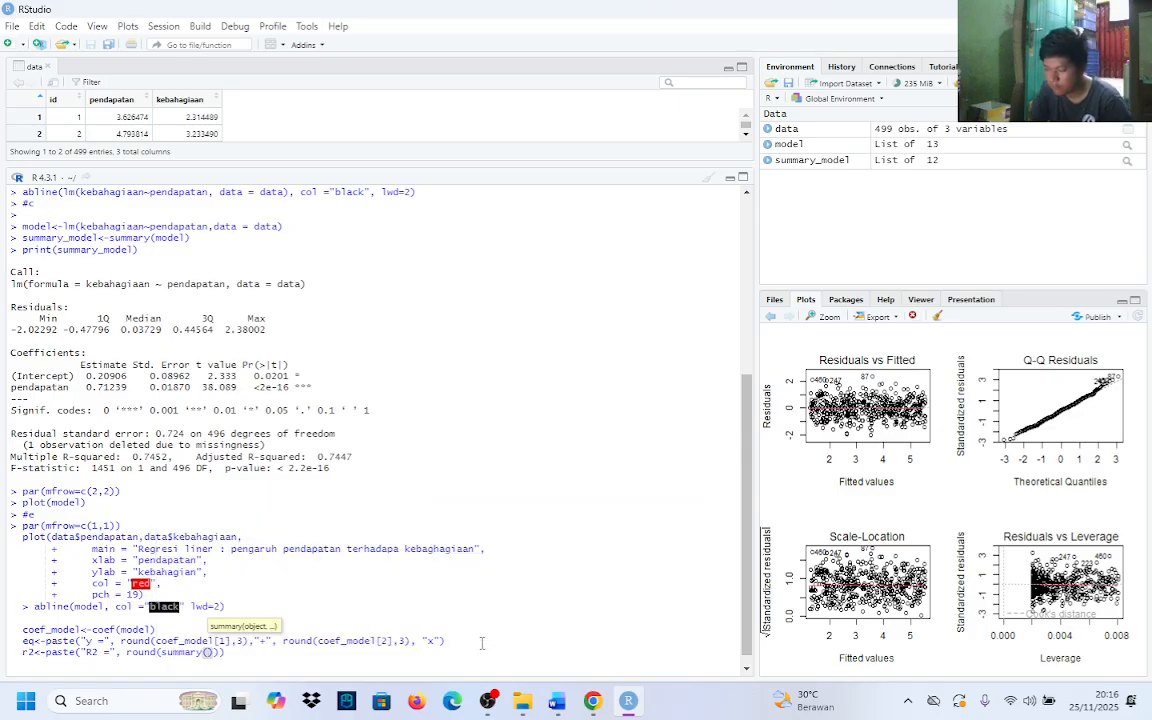
pyautogui.press('BackSpace')
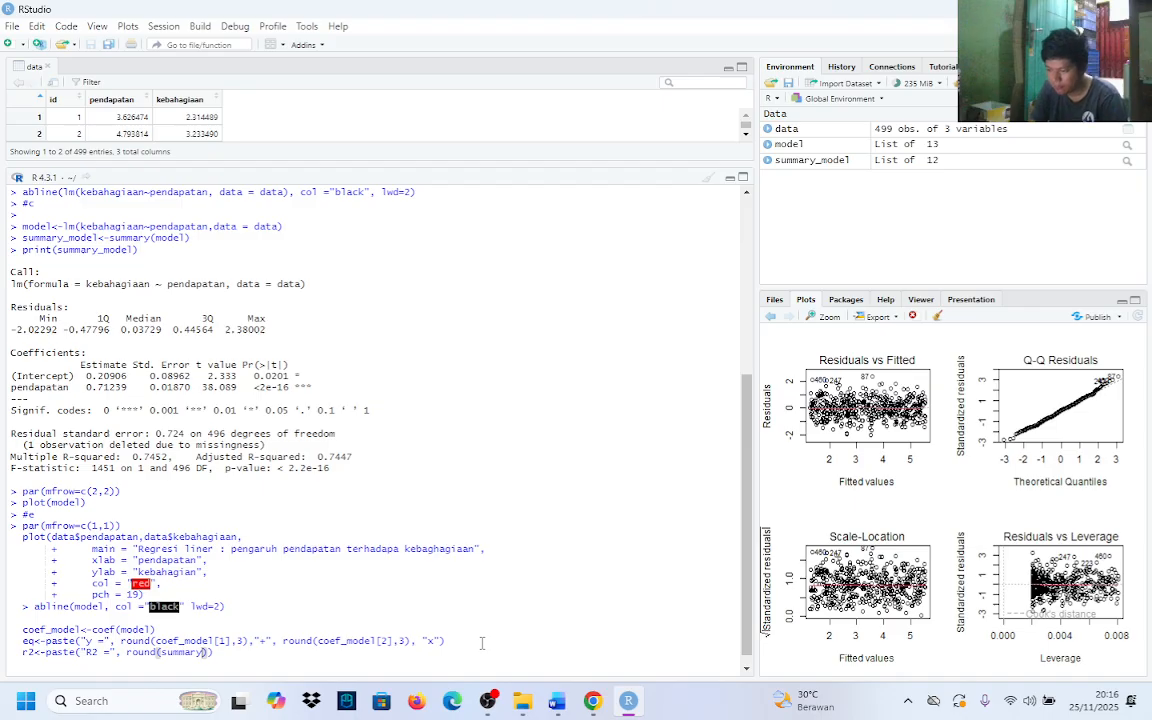
pyautogui.write('_')
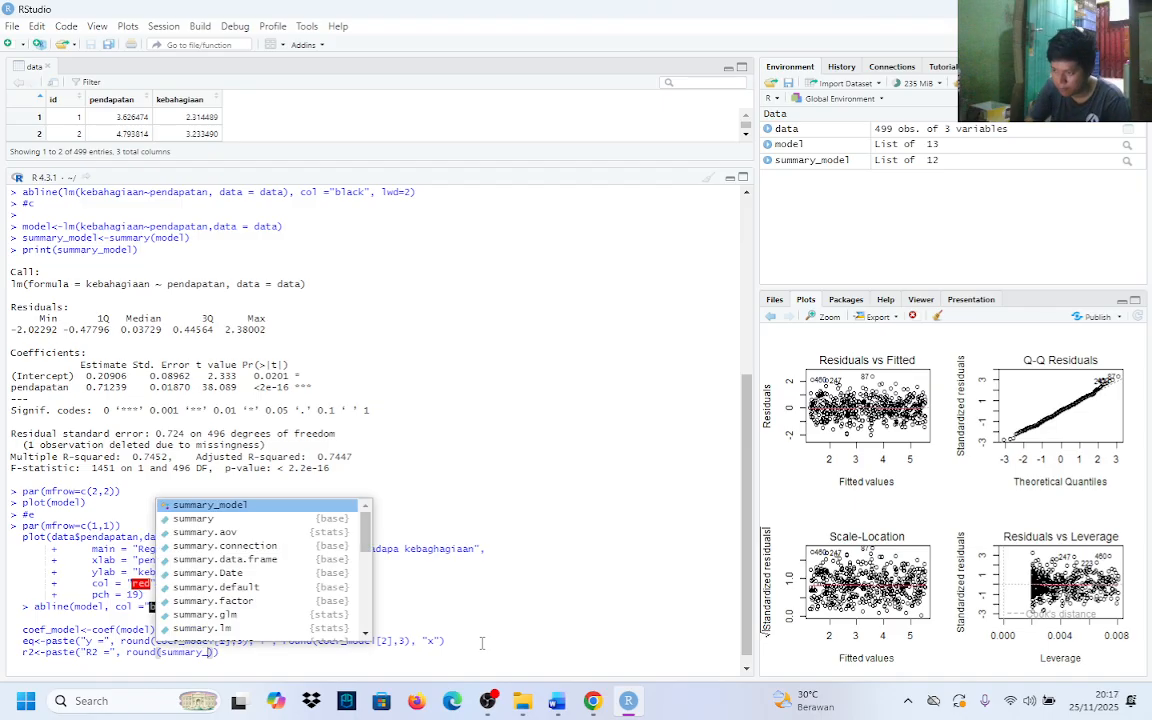
pyautogui.write('mode')
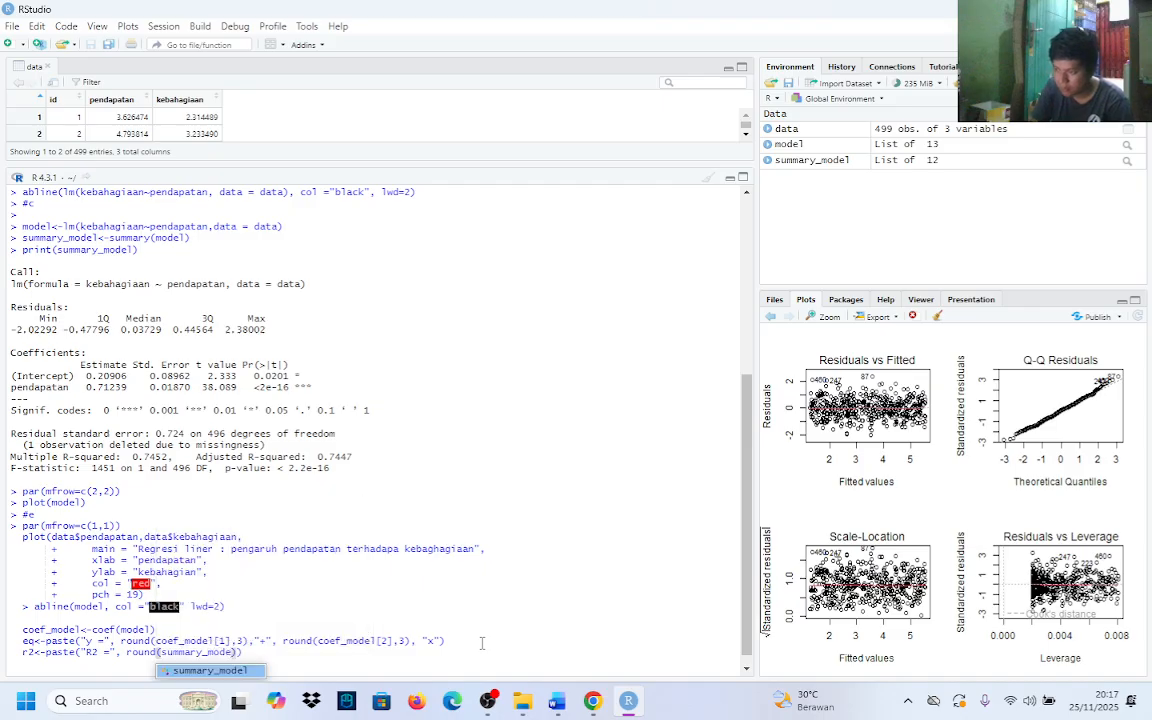
pyautogui.write('l')
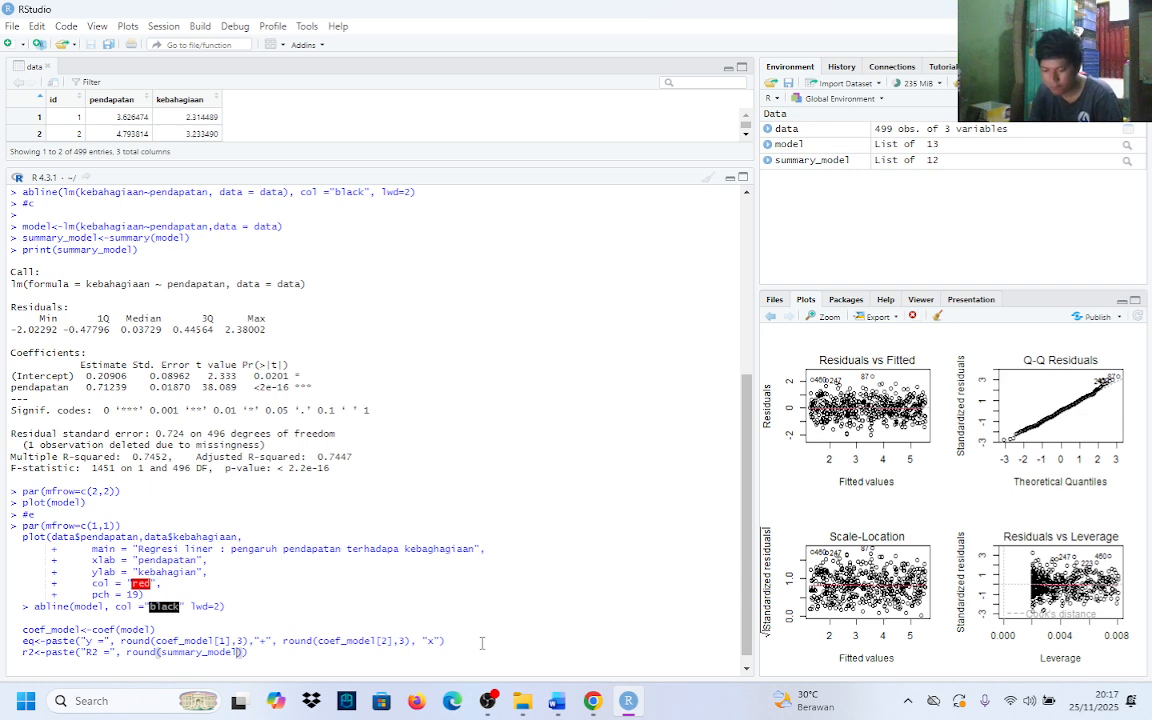
# Extend the r2 line's round argument with $r.squared and round it to 3 digits, ending after the closing parentheses
pyautogui.write('$')
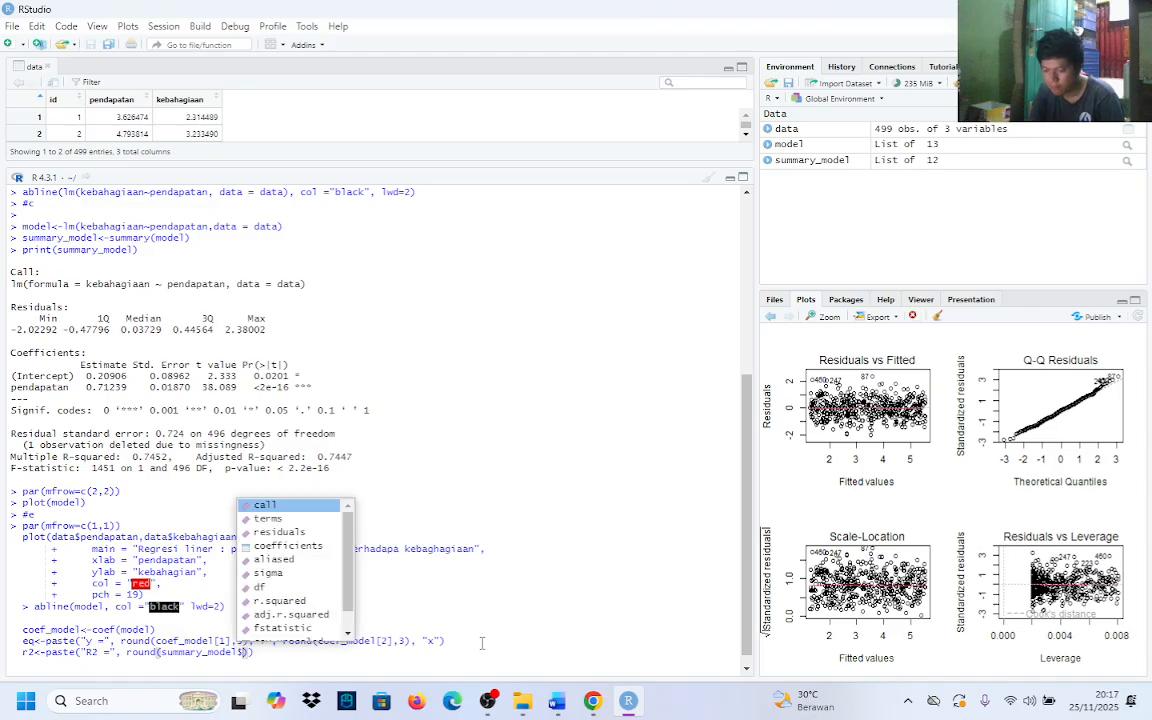
pyautogui.write('r.squared')
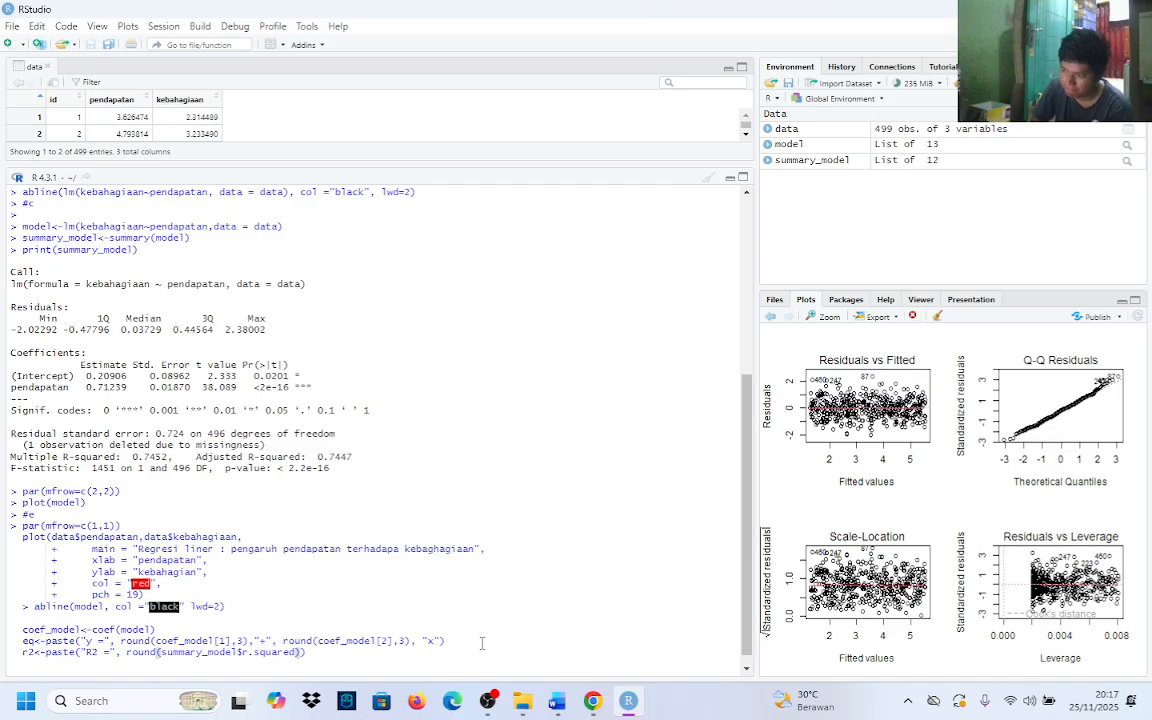
pyautogui.write(',')
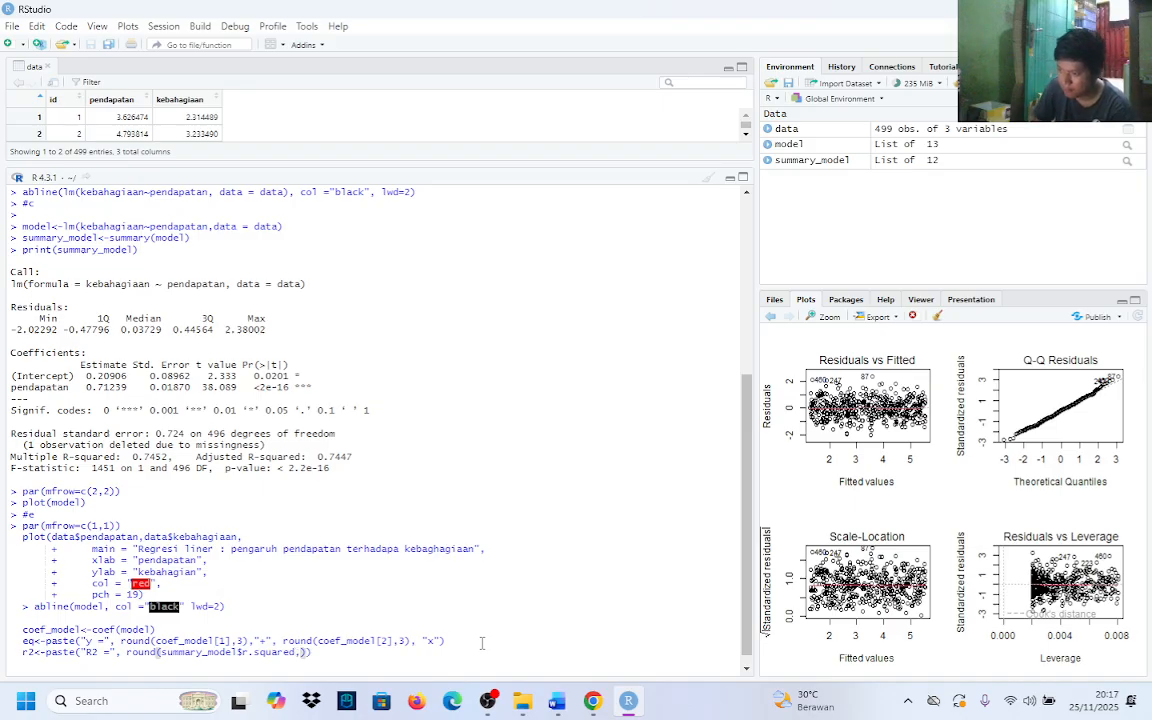
pyautogui.write('3')
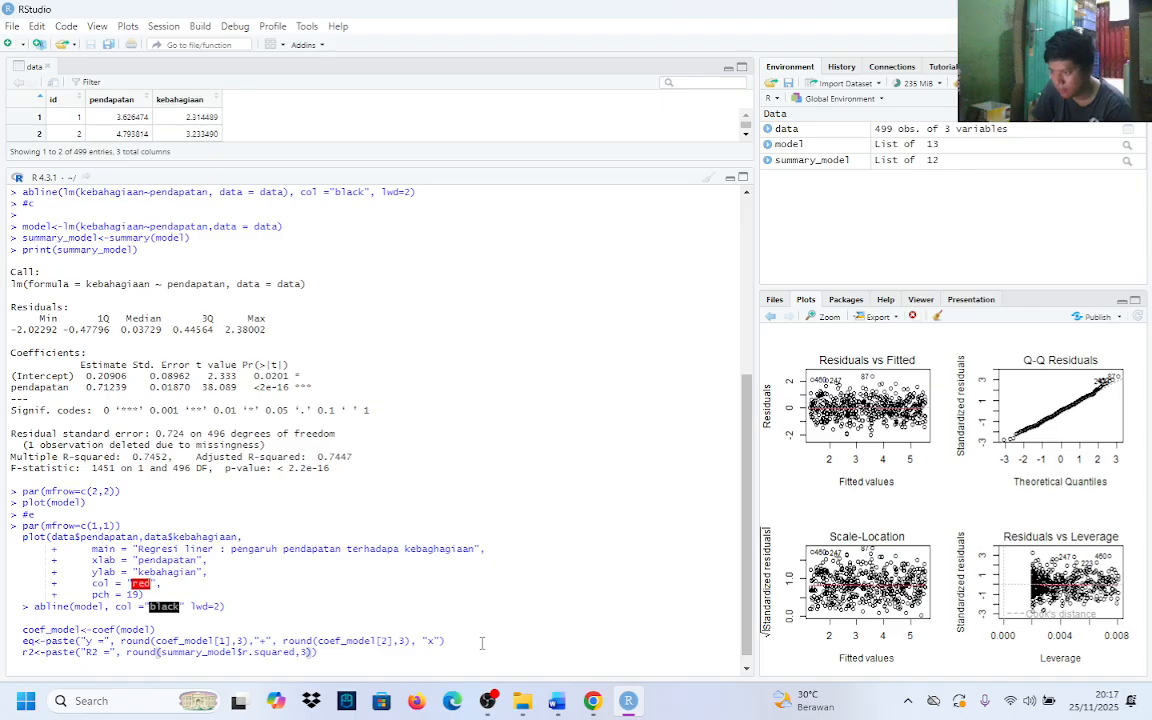
pyautogui.press('End')
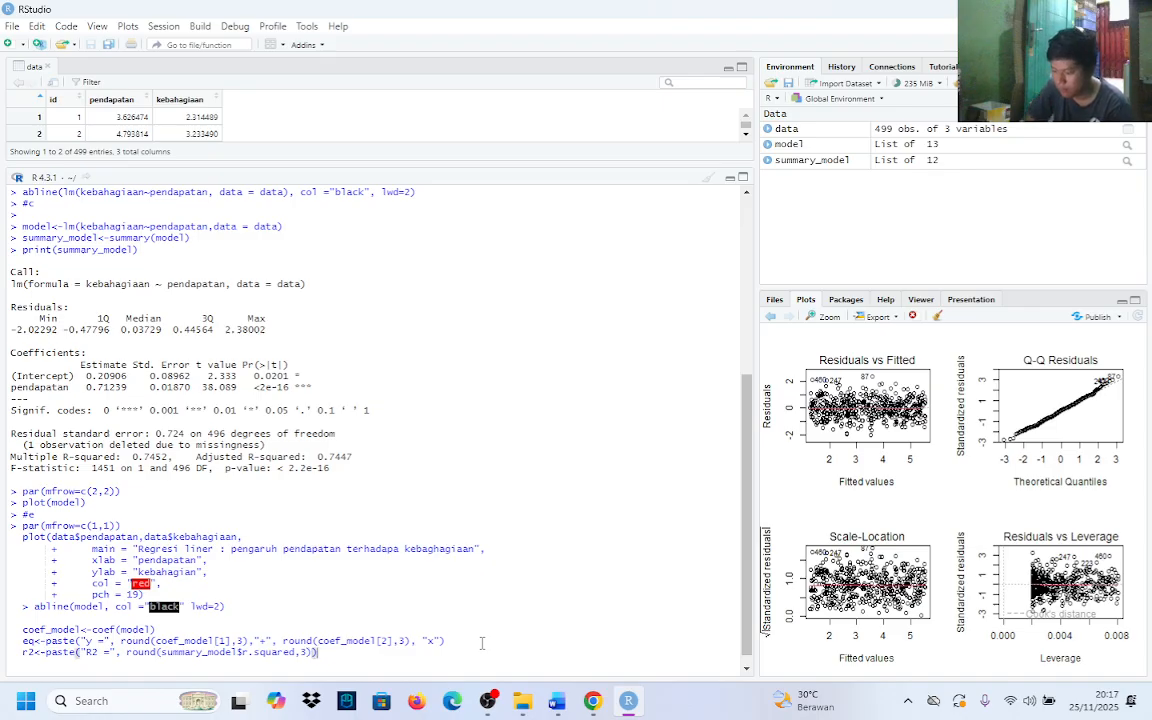
# Below the r2 line, start a text call whose x argument is an empty min() call
pyautogui.hotkey('shift', 'Return')
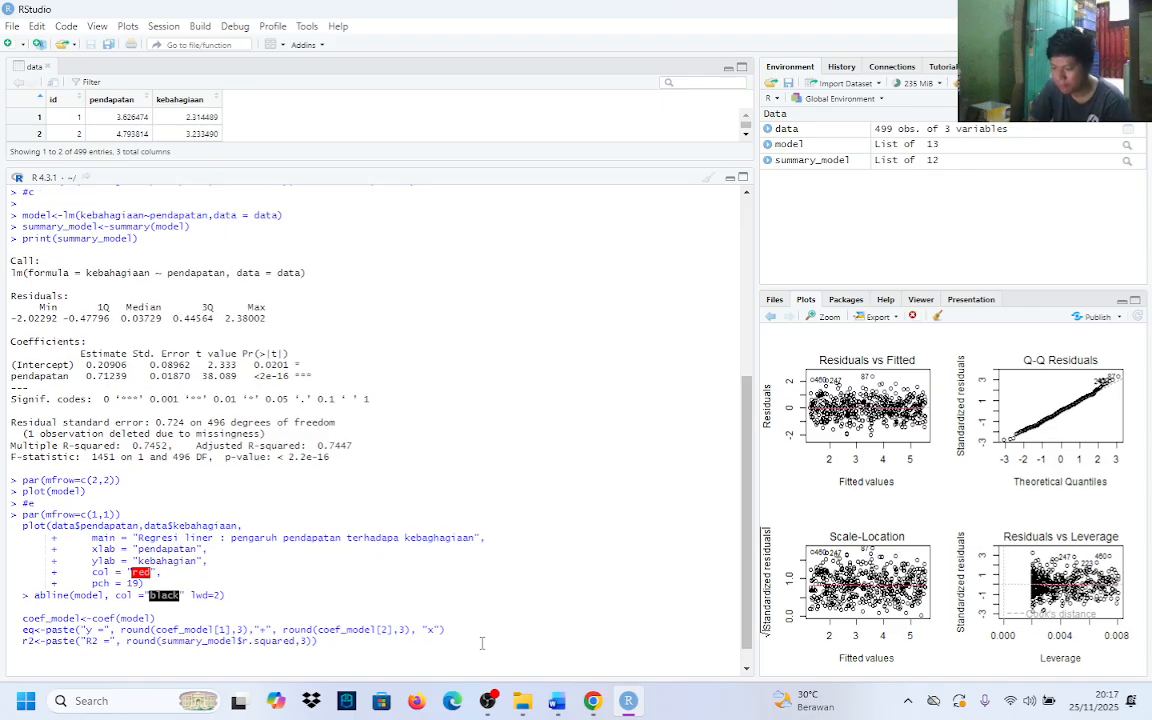
pyautogui.write('text')
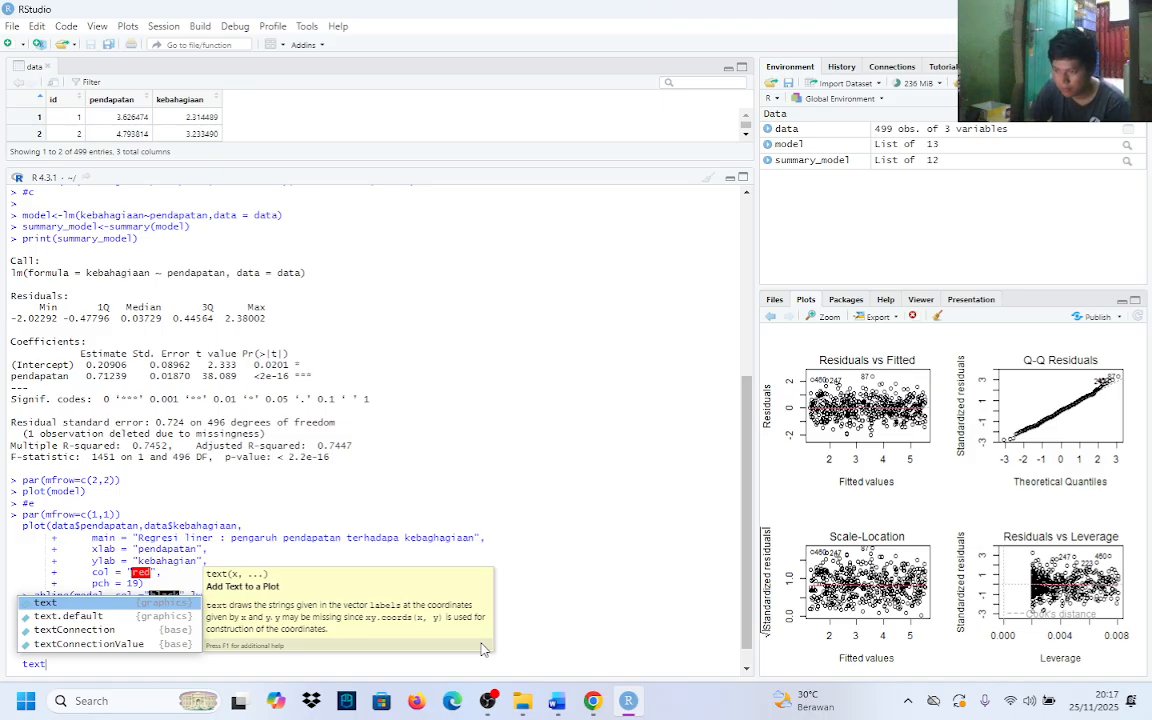
pyautogui.write('(')
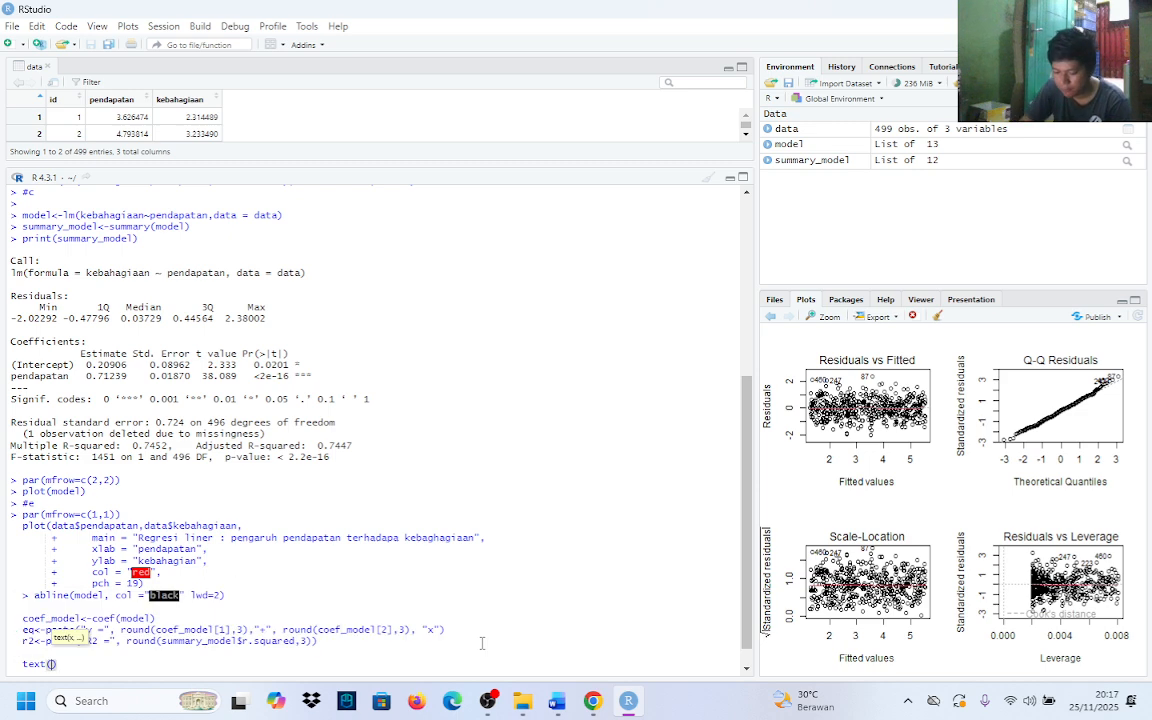
pyautogui.write('x=')
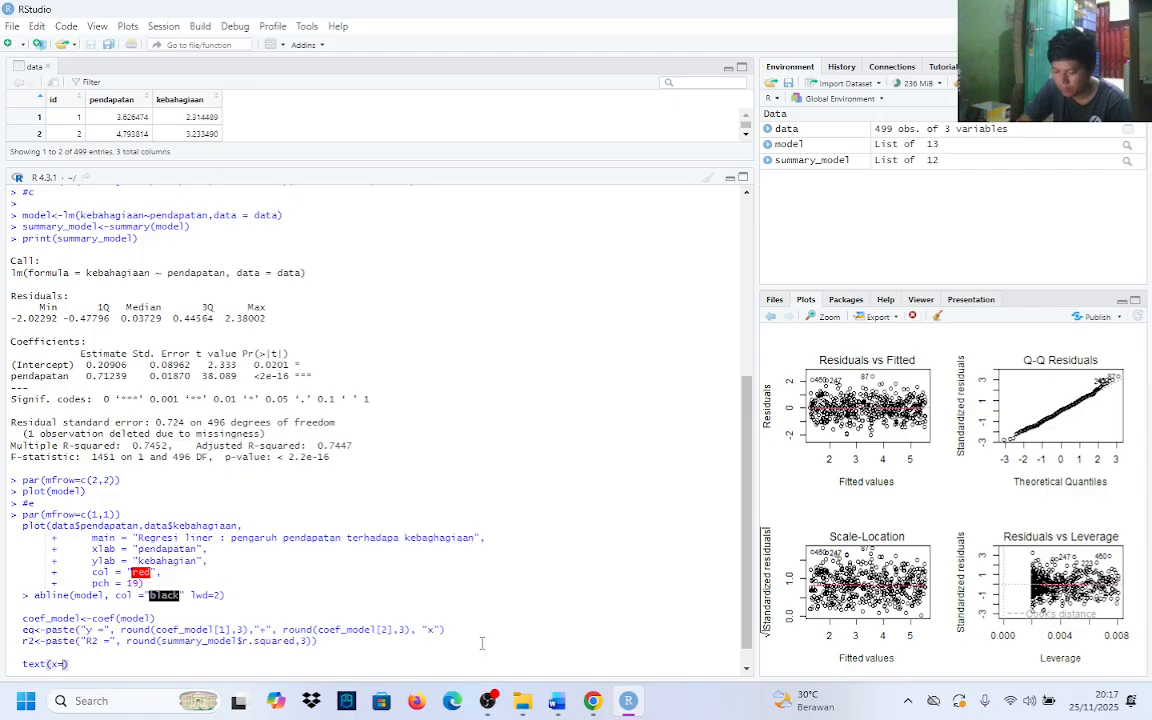
pyautogui.write('min')
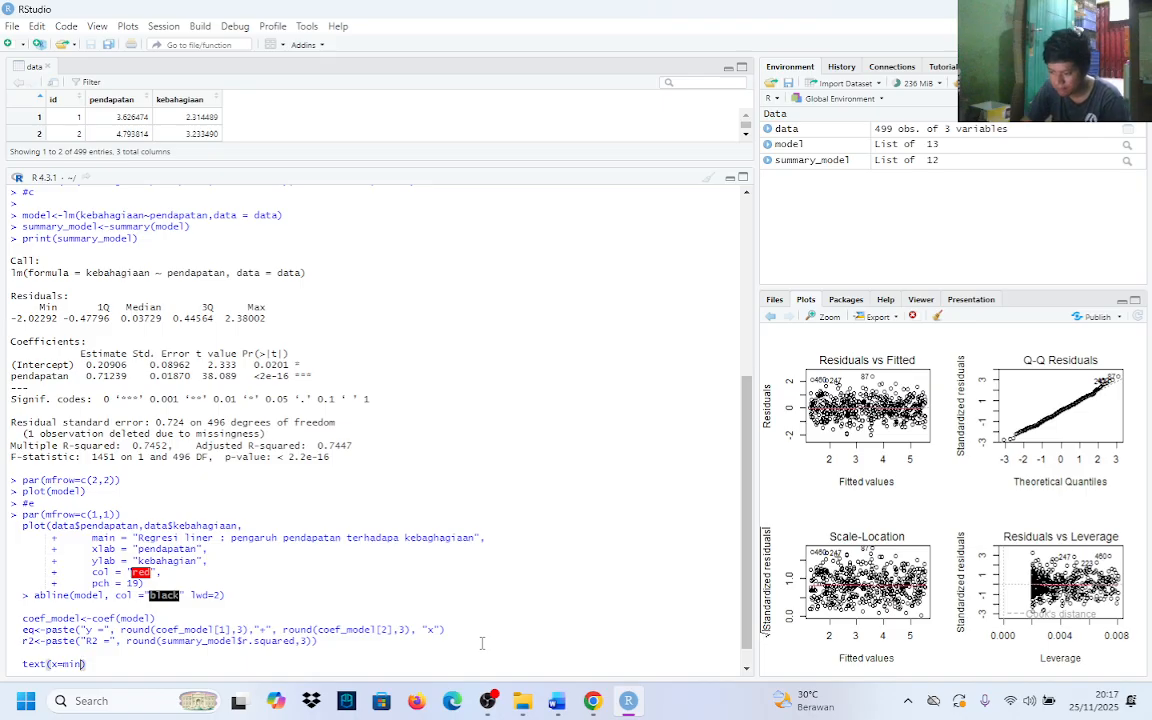
pyautogui.write('(')
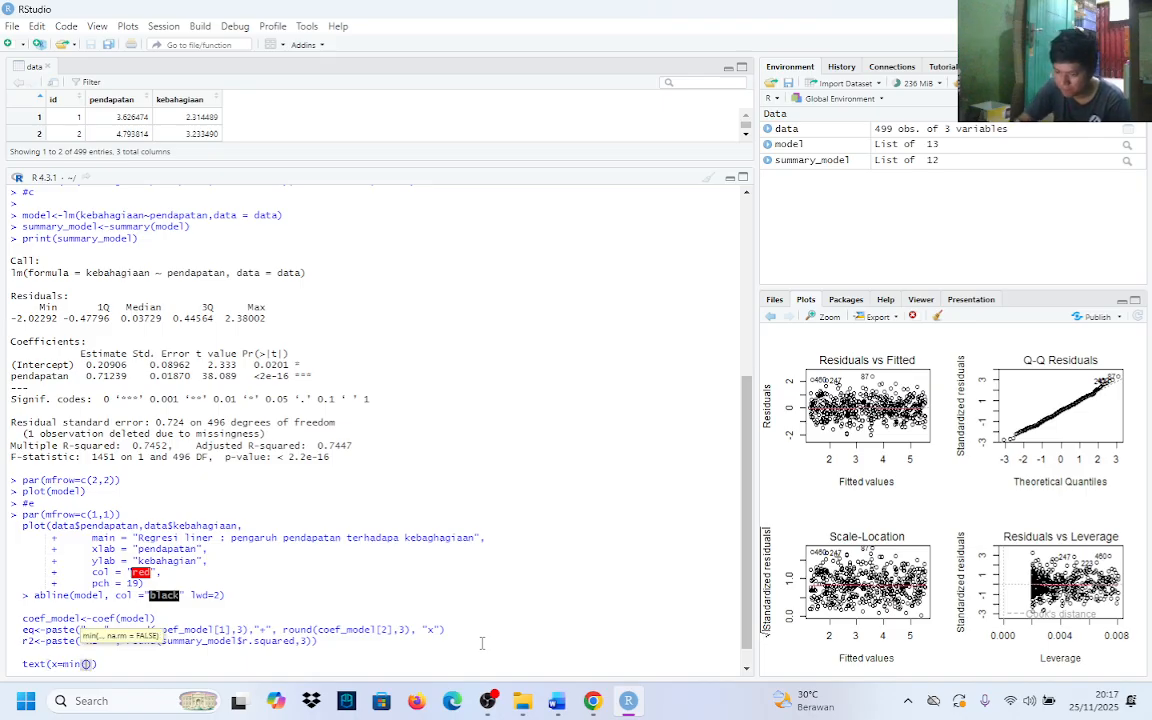
pyautogui.write('data')
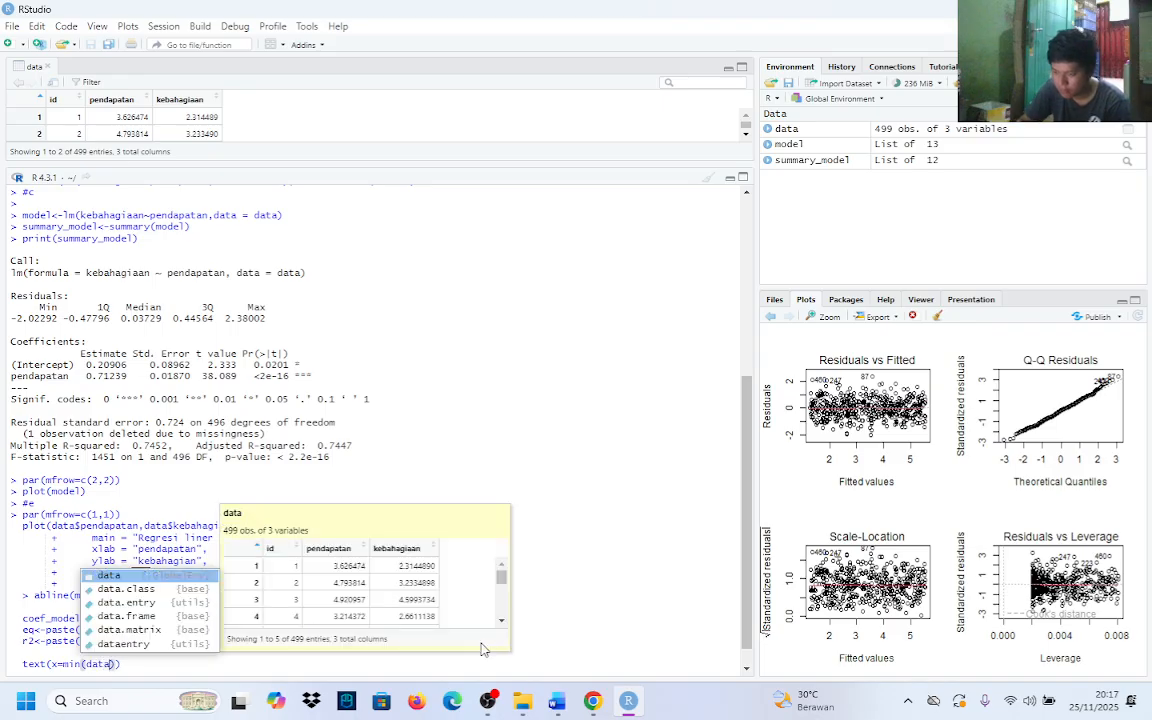
# Enter data$pendapatan inside the min call of the text call's x argument and continue on a new line after a comma
pyautogui.press('Escape')
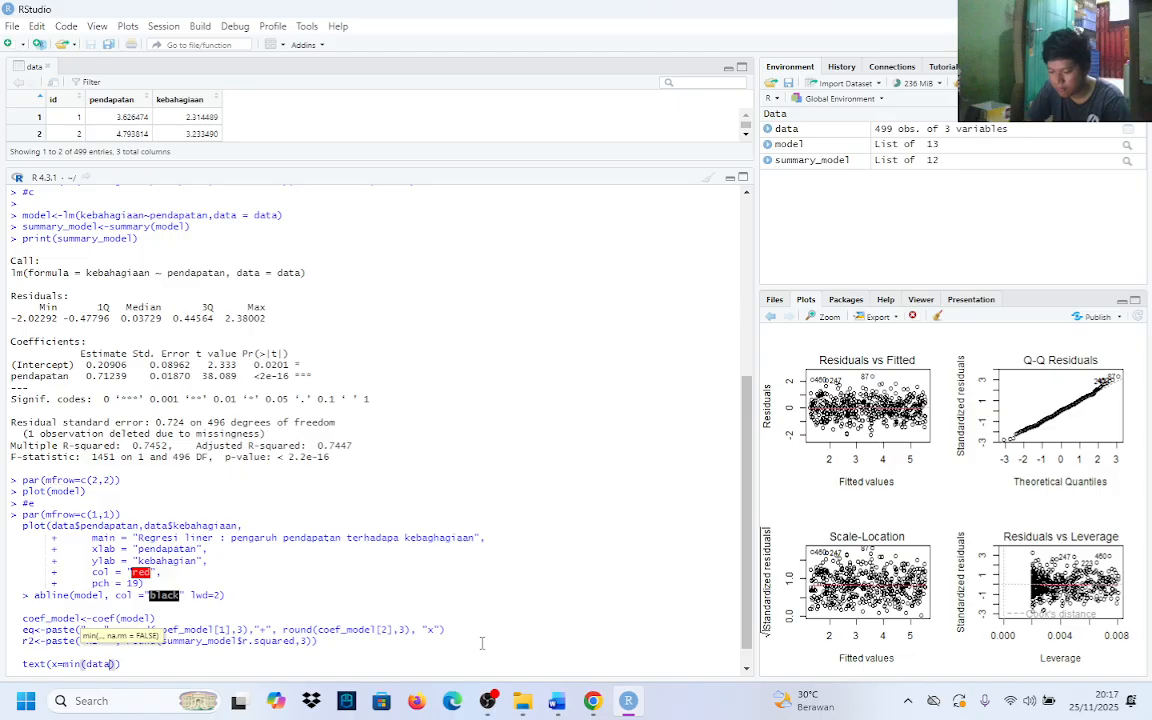
pyautogui.write('$')
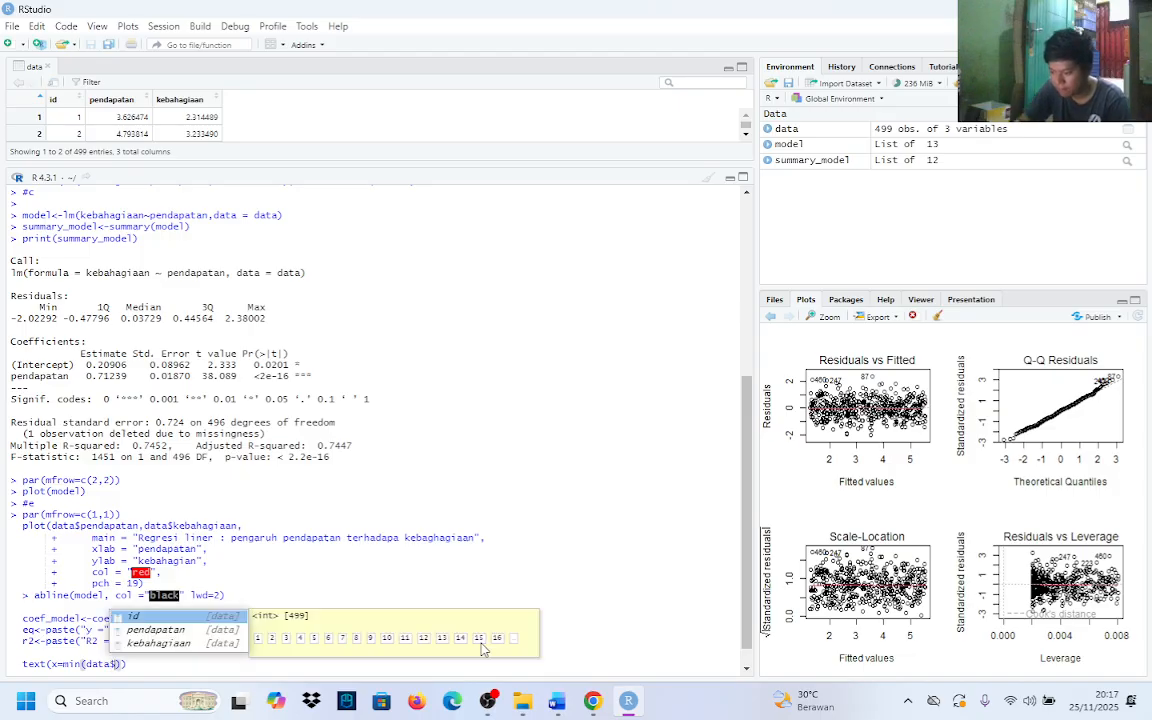
pyautogui.write('pendapa')
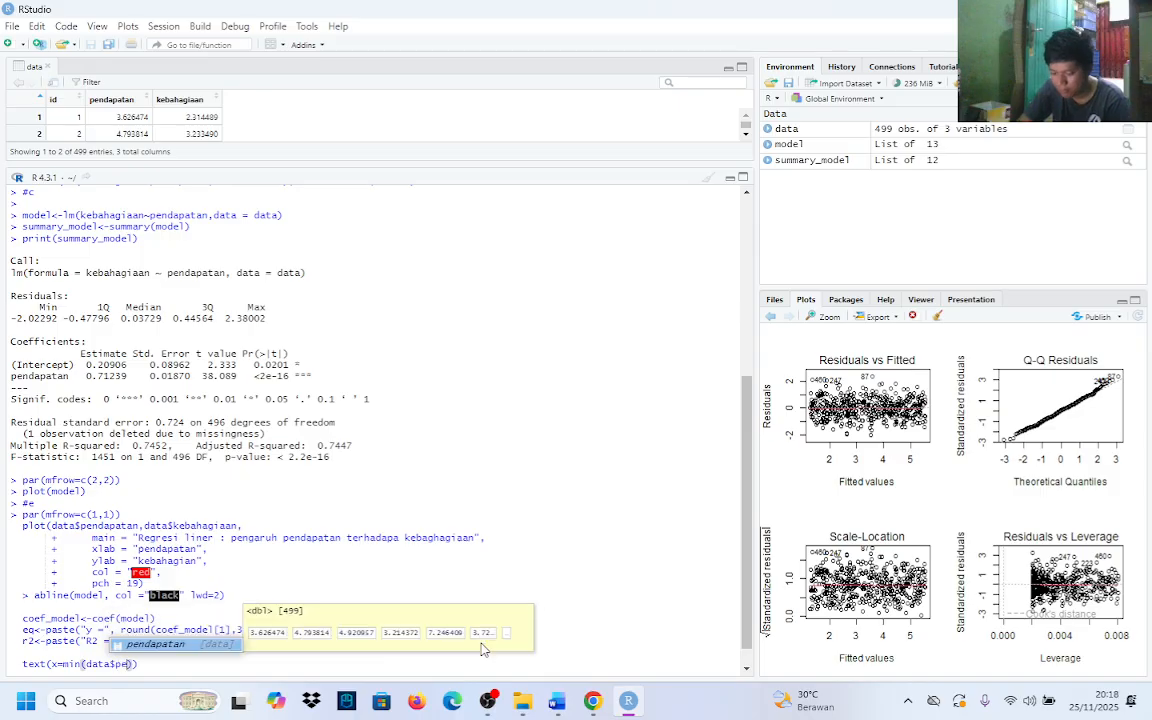
pyautogui.press('Tab')
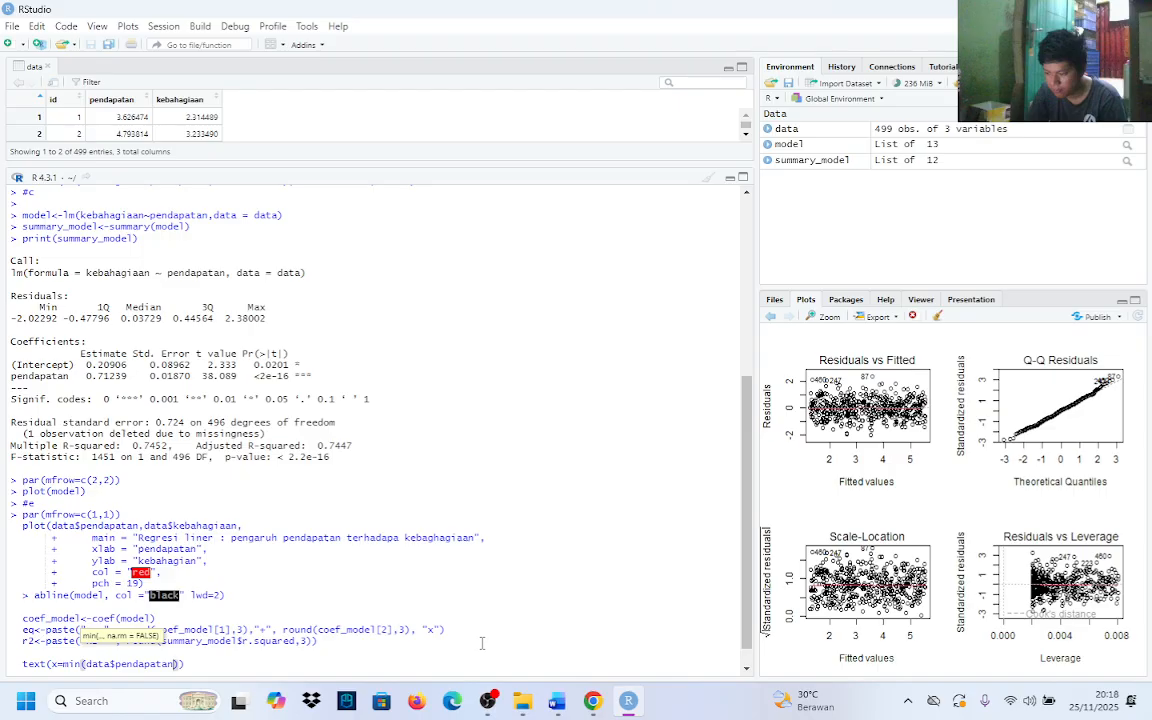
pyautogui.write(')')
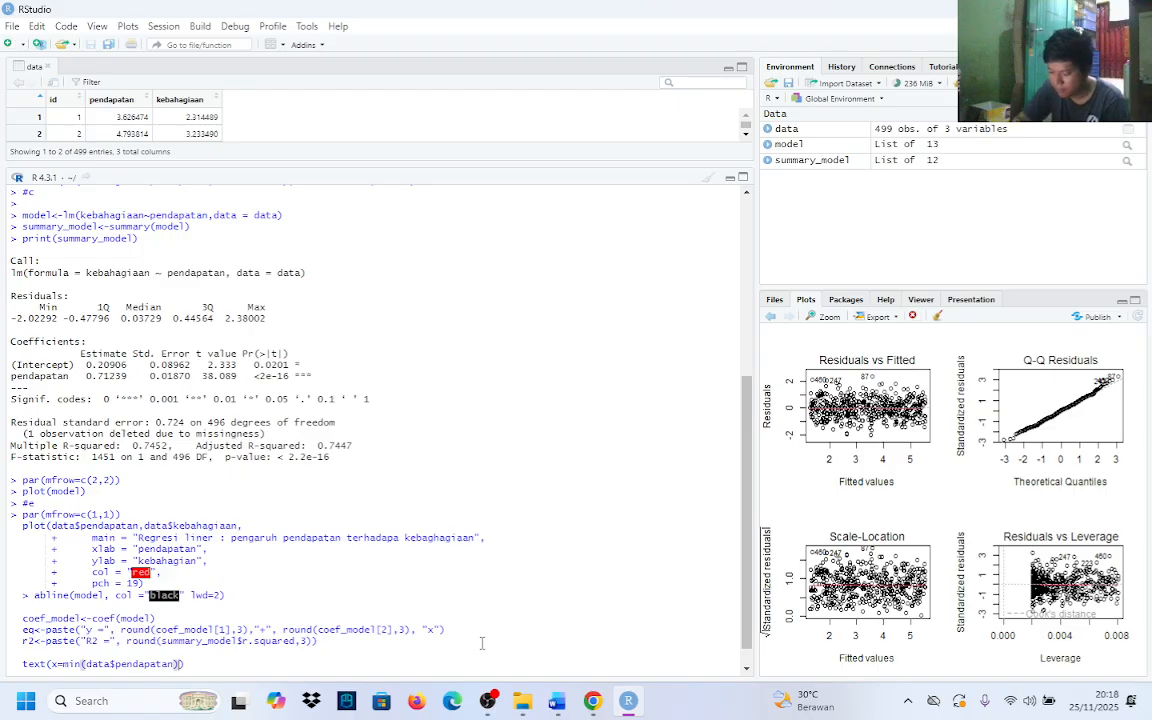
pyautogui.write(',')
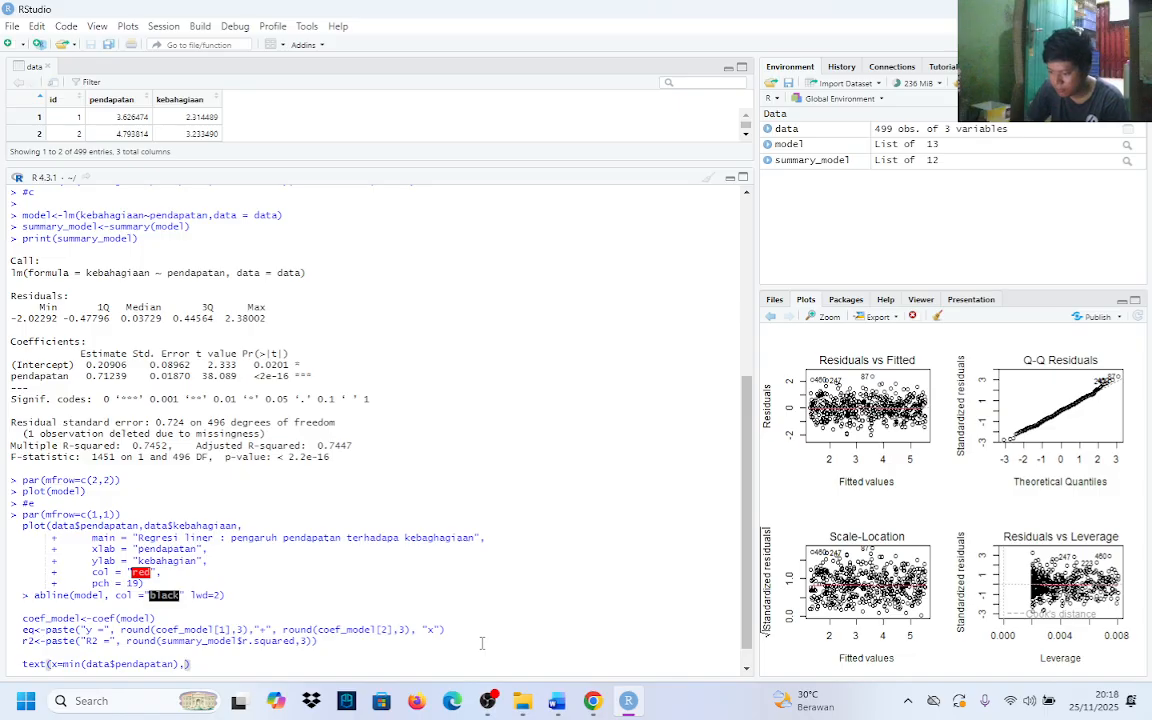
pyautogui.hotkey('shift', 'Return')
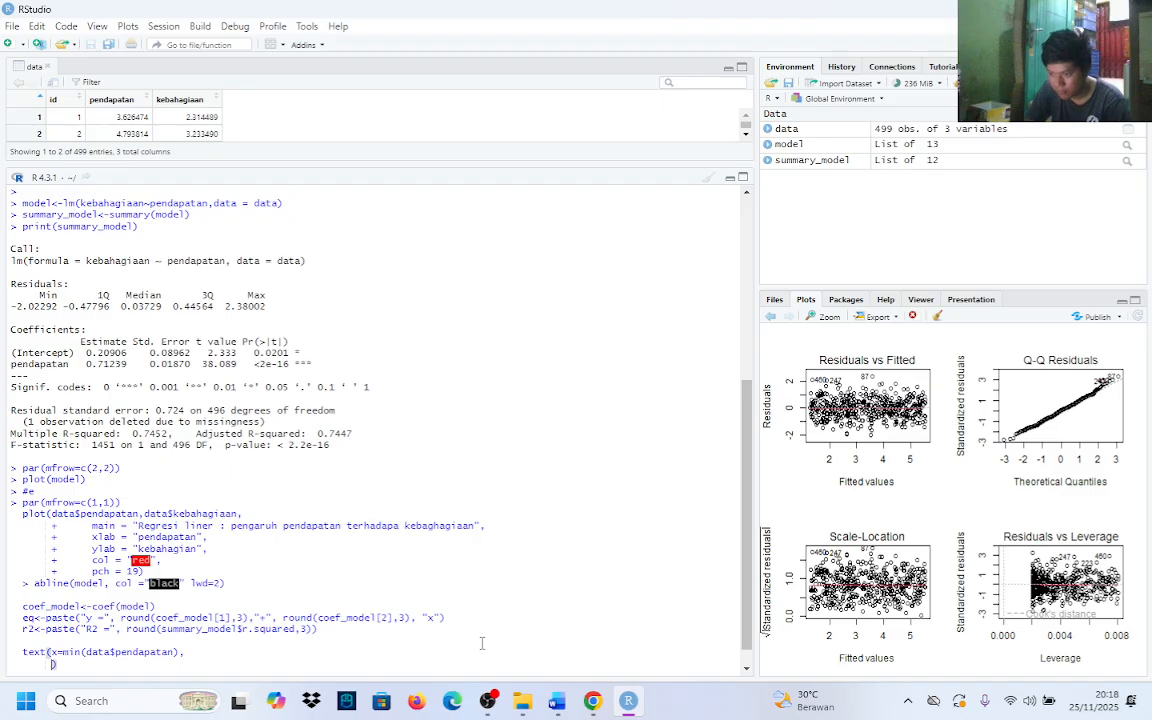
# Add the argument y=max(data$kebahagiaan) to the text call, followed by a comma and a new line
pyautogui.write('y')
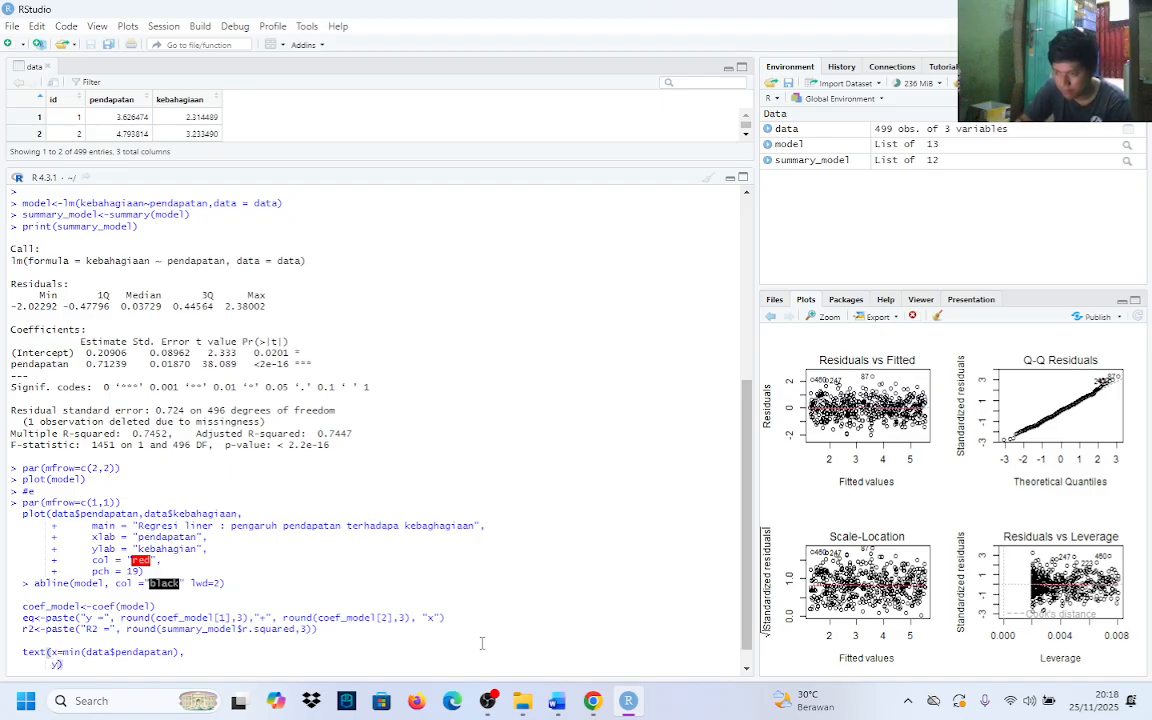
pyautogui.write('=max')
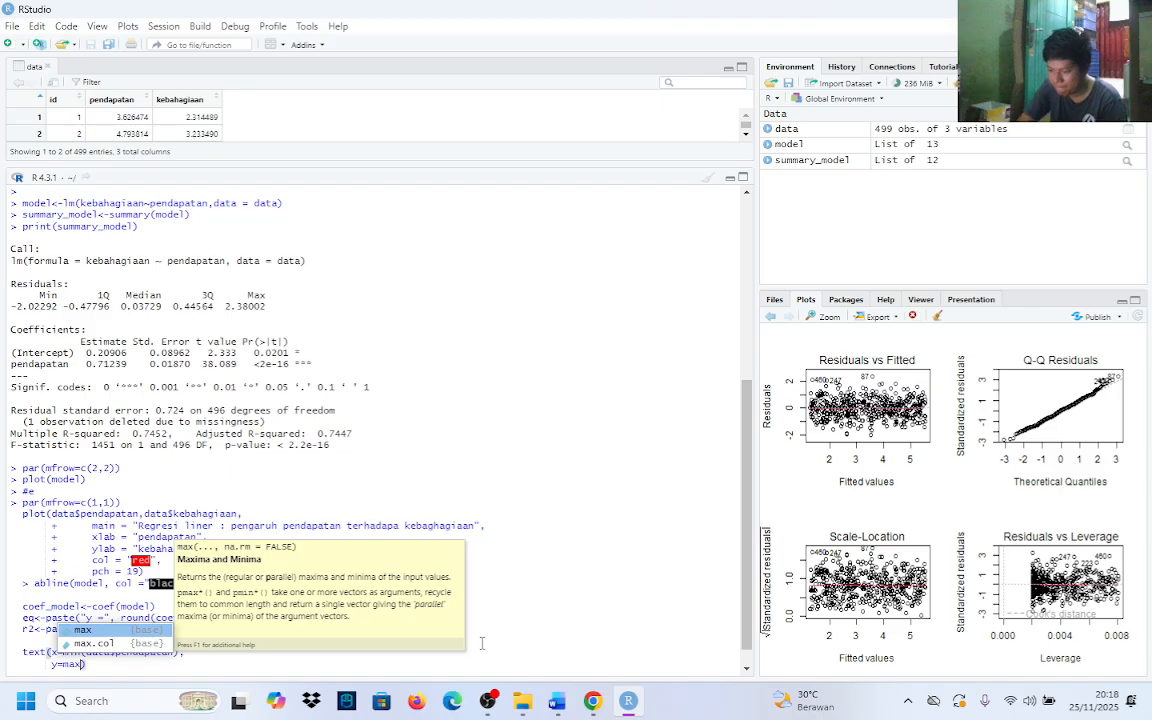
pyautogui.write('(dat')
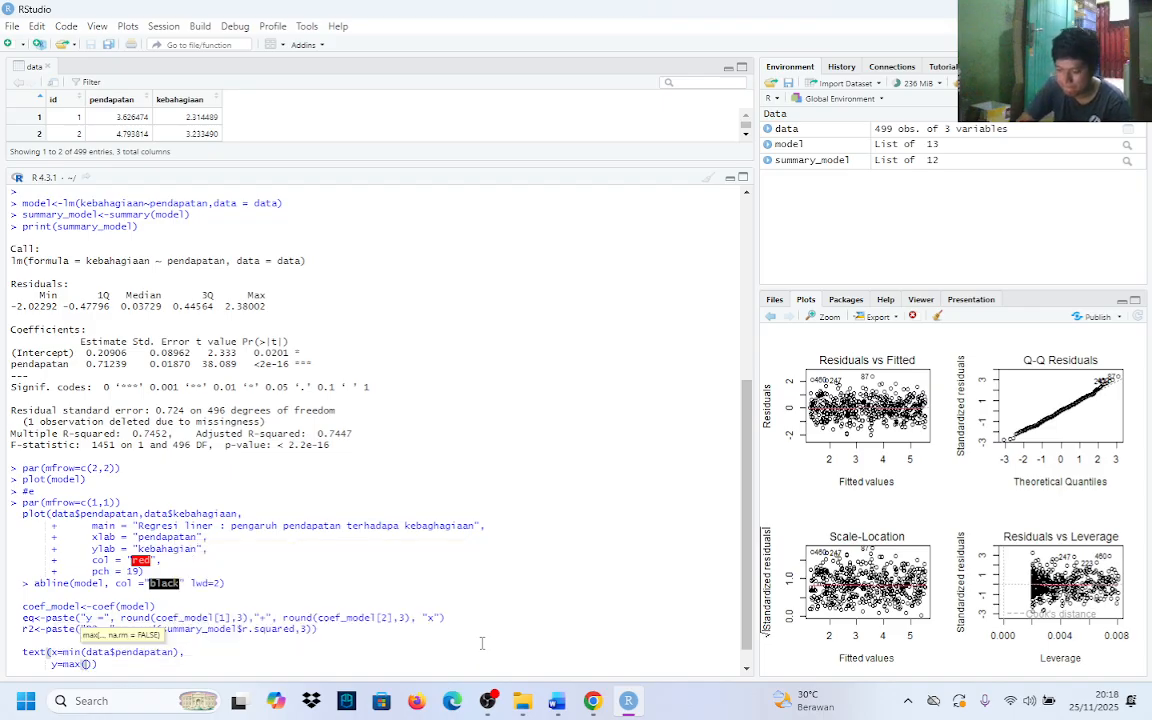
pyautogui.write('a')
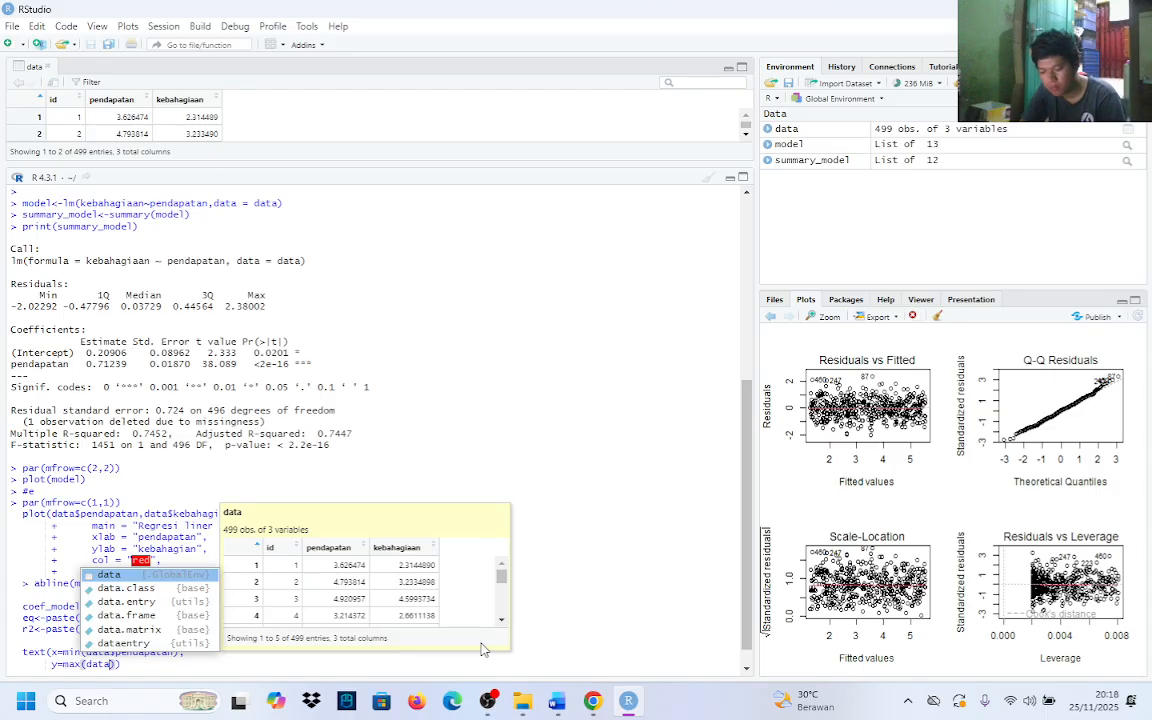
pyautogui.write('$')
pyautogui.press('Down')
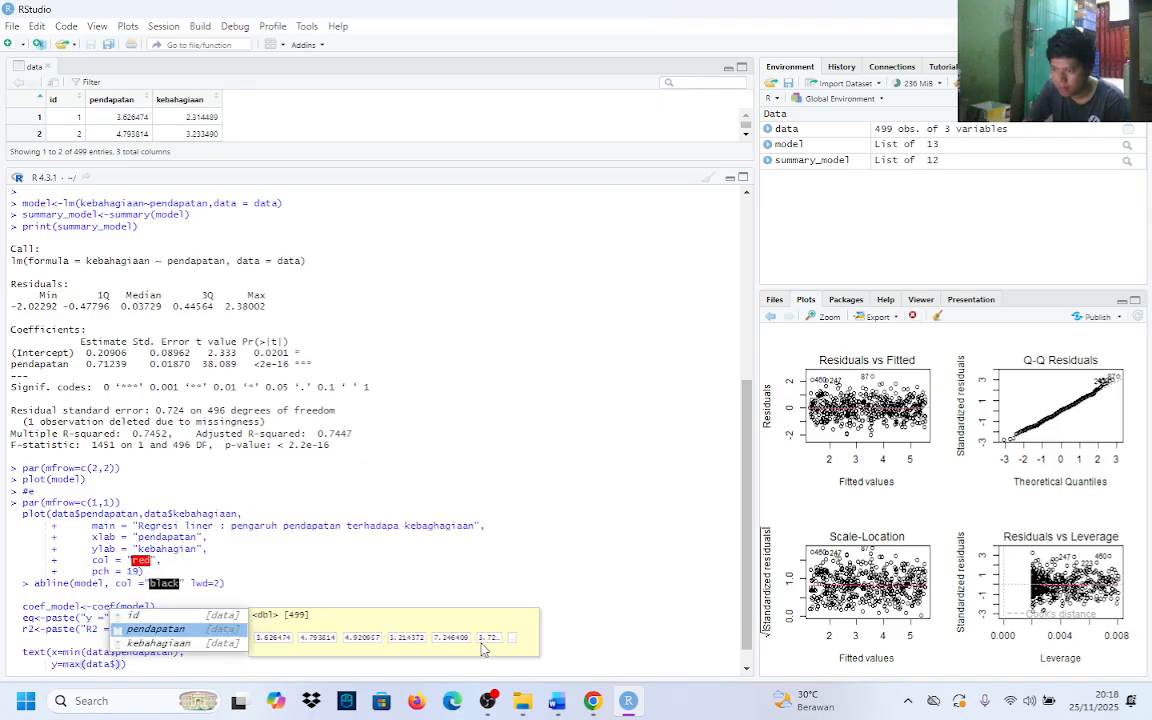
pyautogui.press('Down')
pyautogui.press('Return')
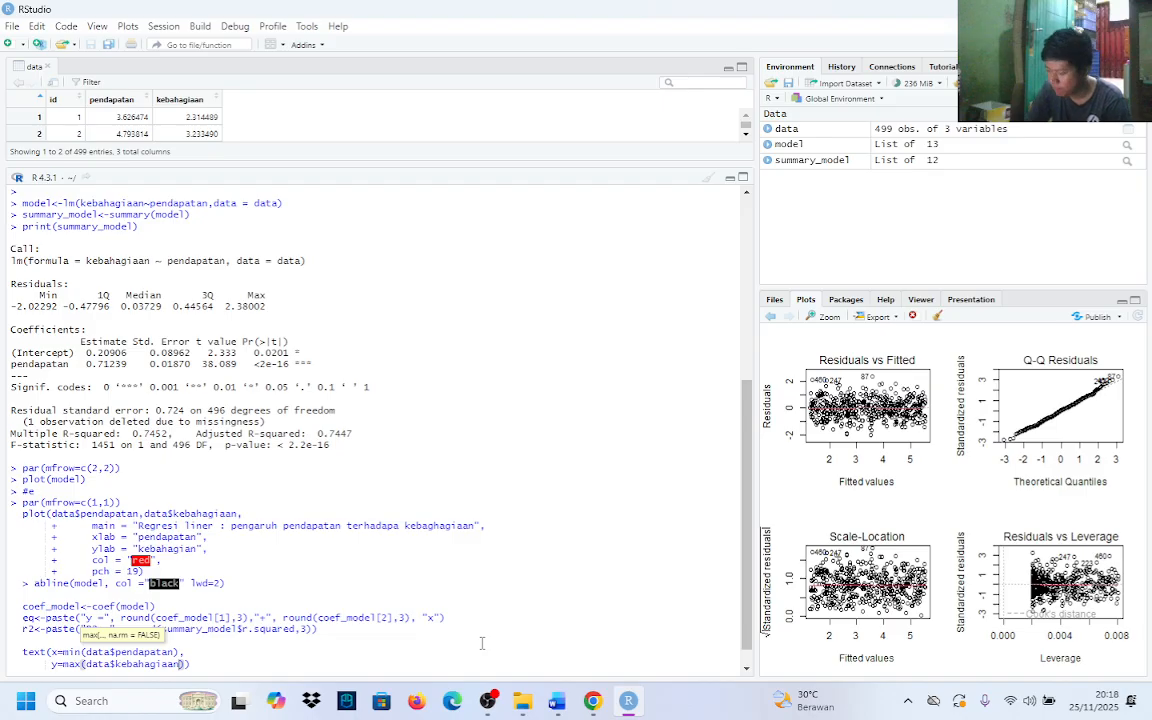
pyautogui.write('),')
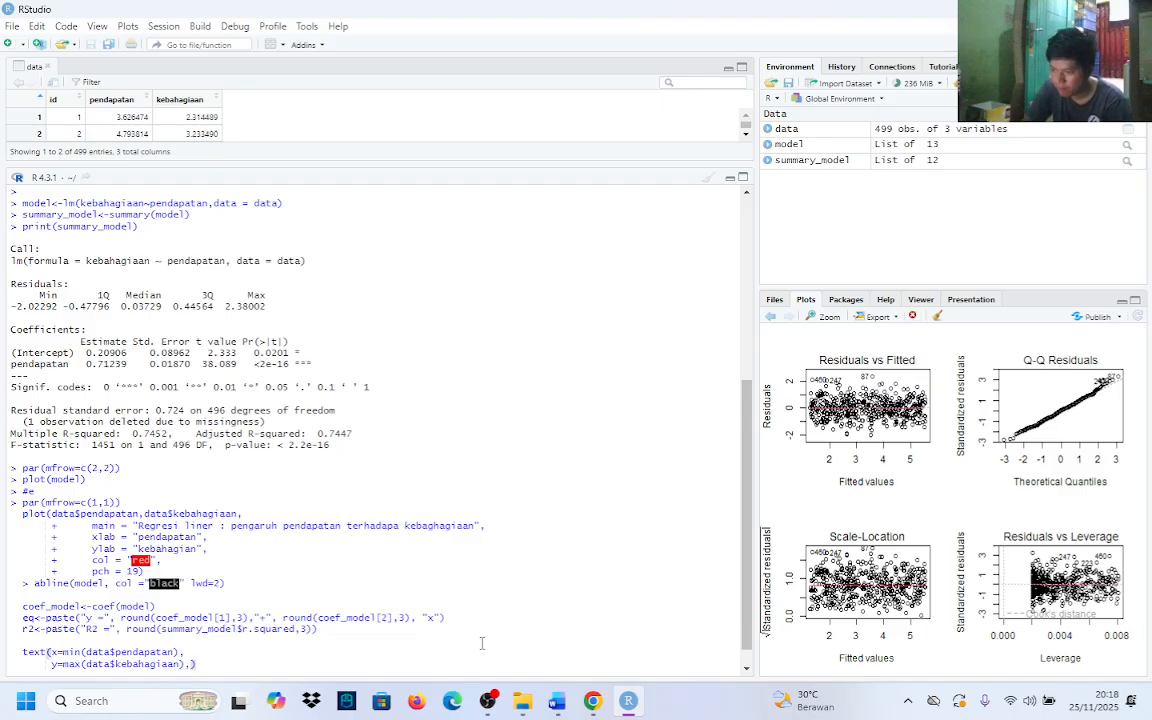
pyautogui.hotkey('shift', 'Return')
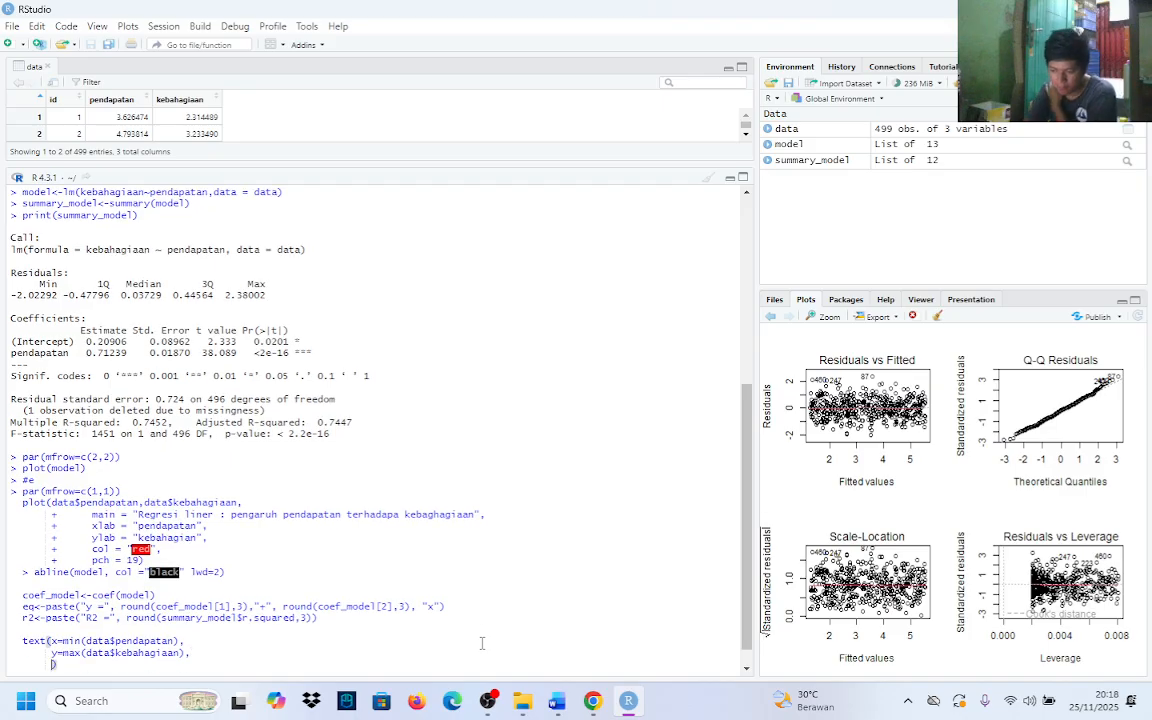
# Add the arguments label=eq and pos = 4 to the text call, each on its own line ending with a comma
pyautogui.write('label')
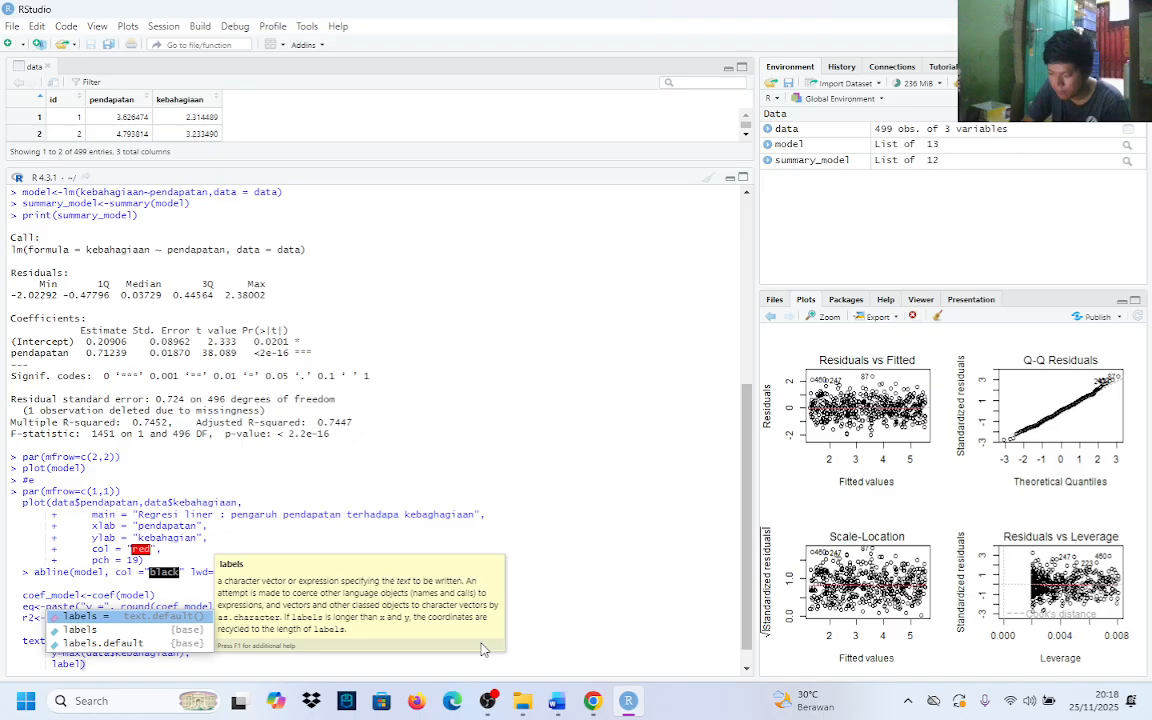
pyautogui.write('=e')
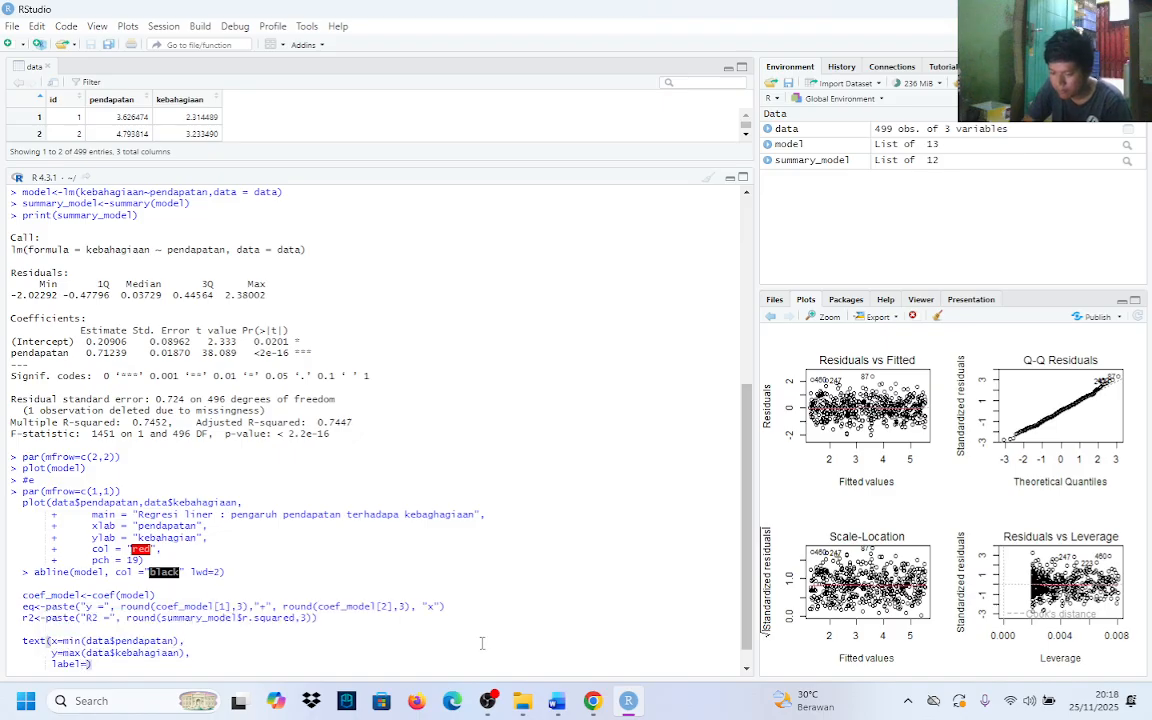
pyautogui.write('q,')
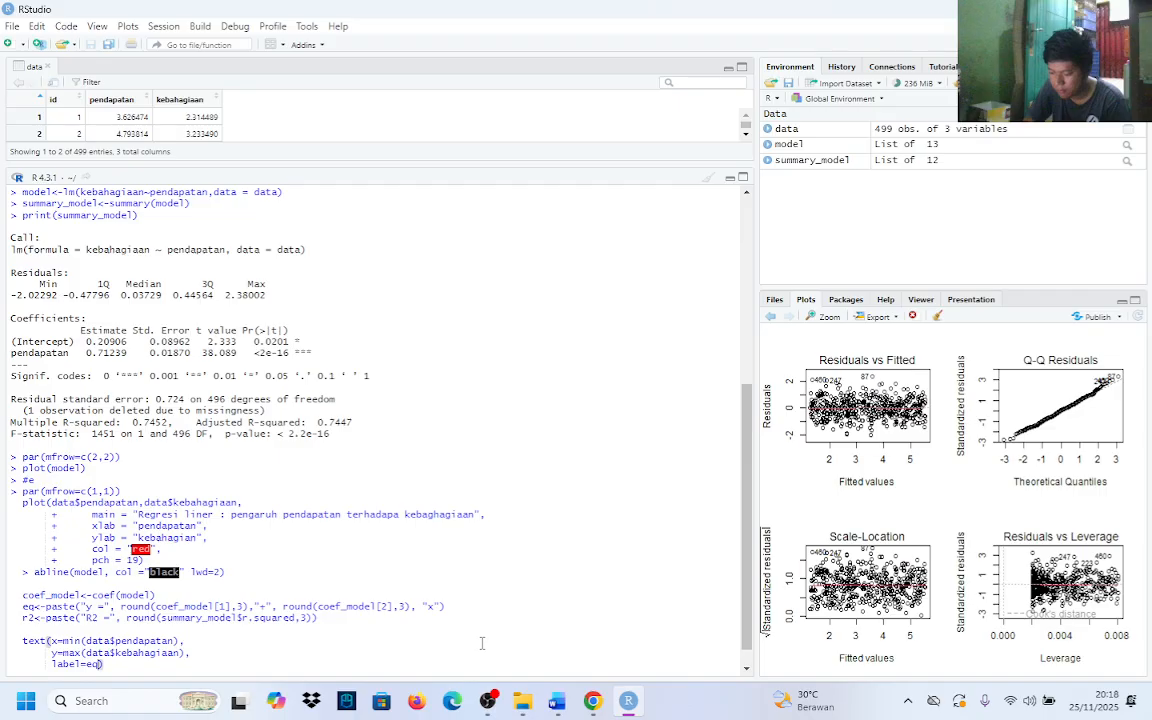
pyautogui.hotkey('shift', 'Return')
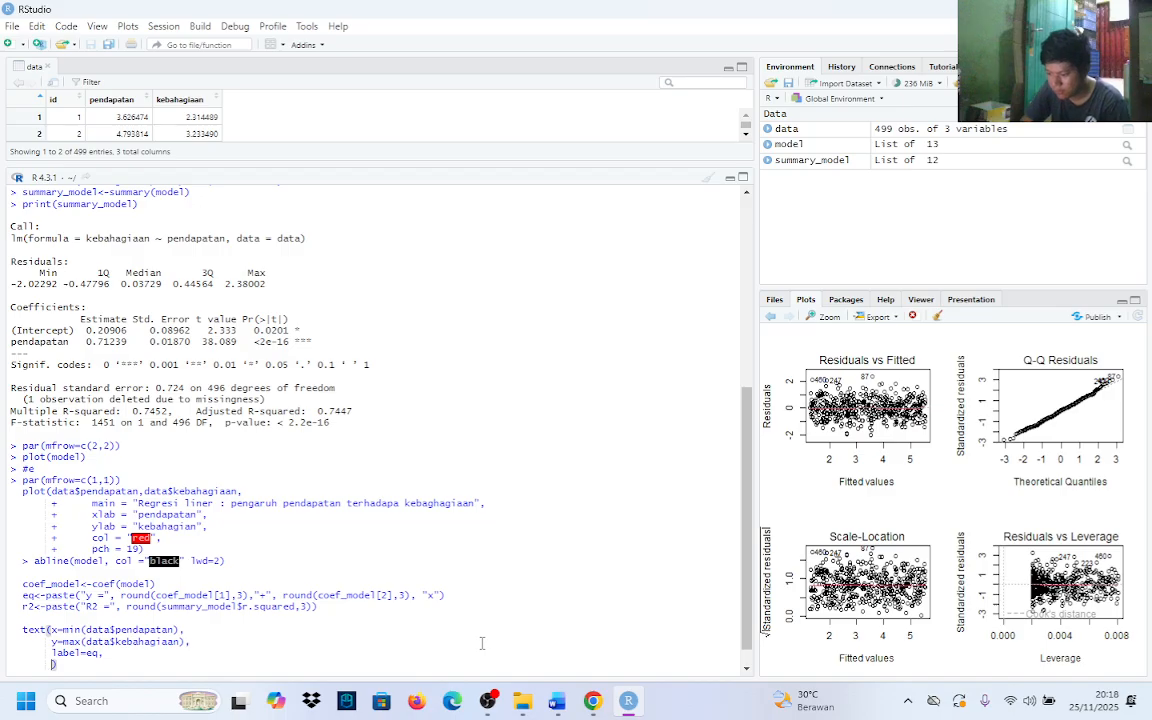
pyautogui.write('pos')
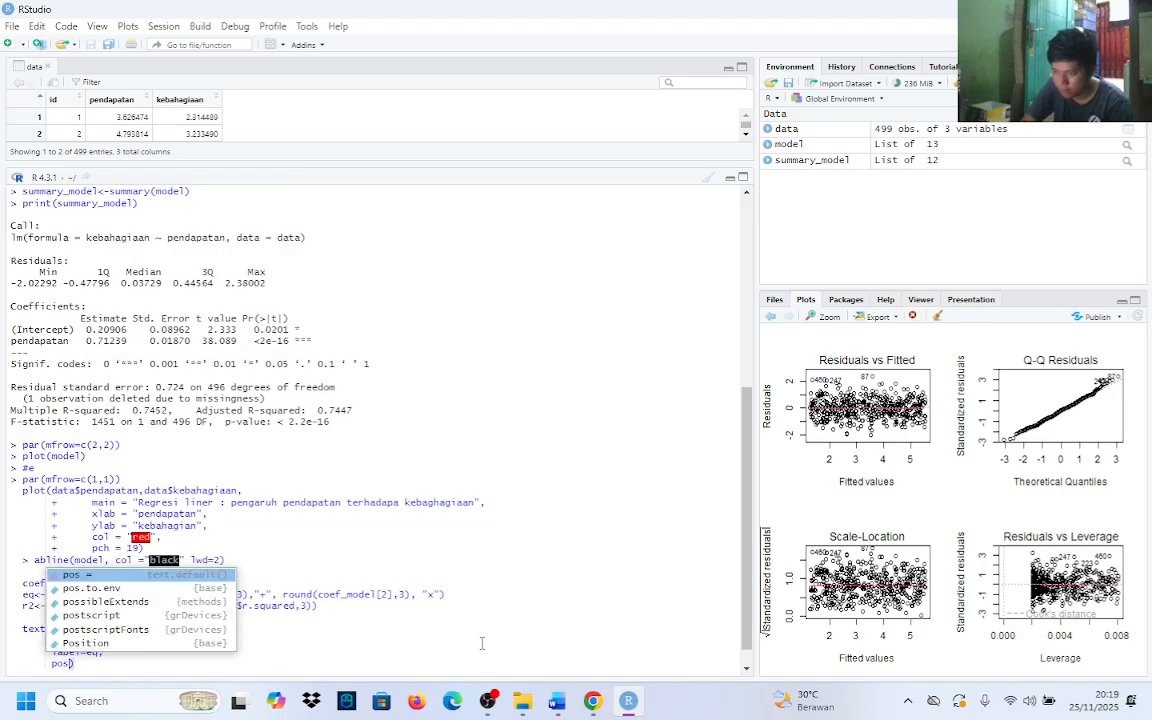
pyautogui.press('Tab')
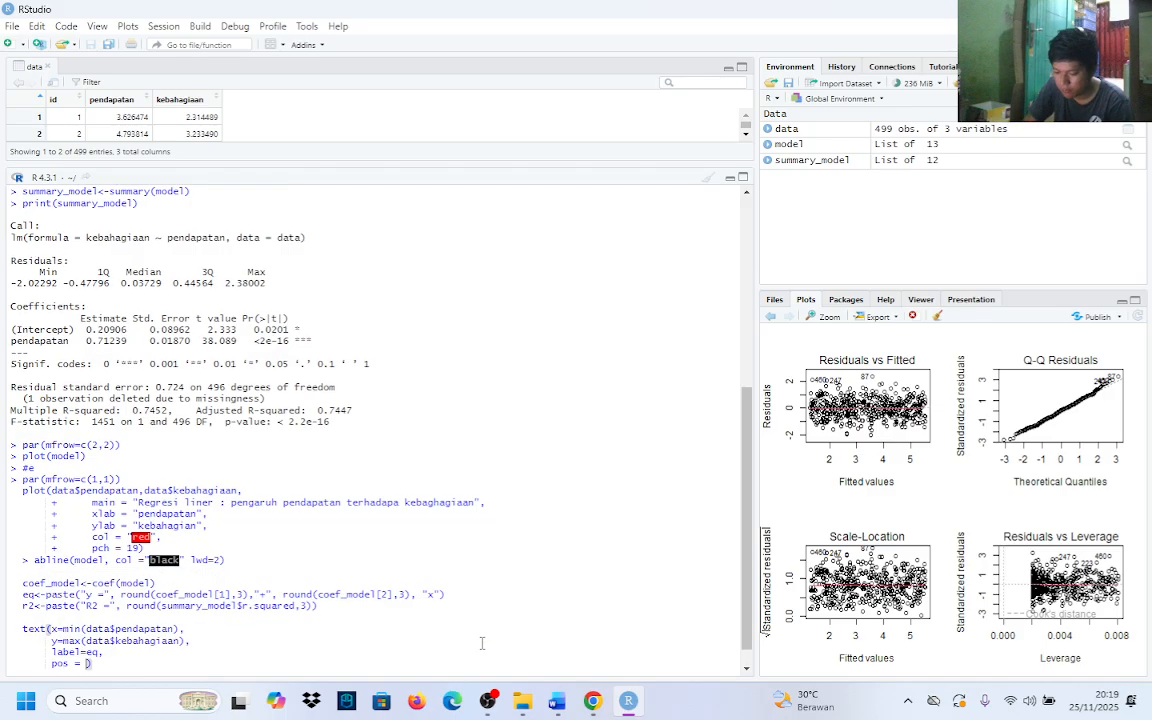
pyautogui.write('4')
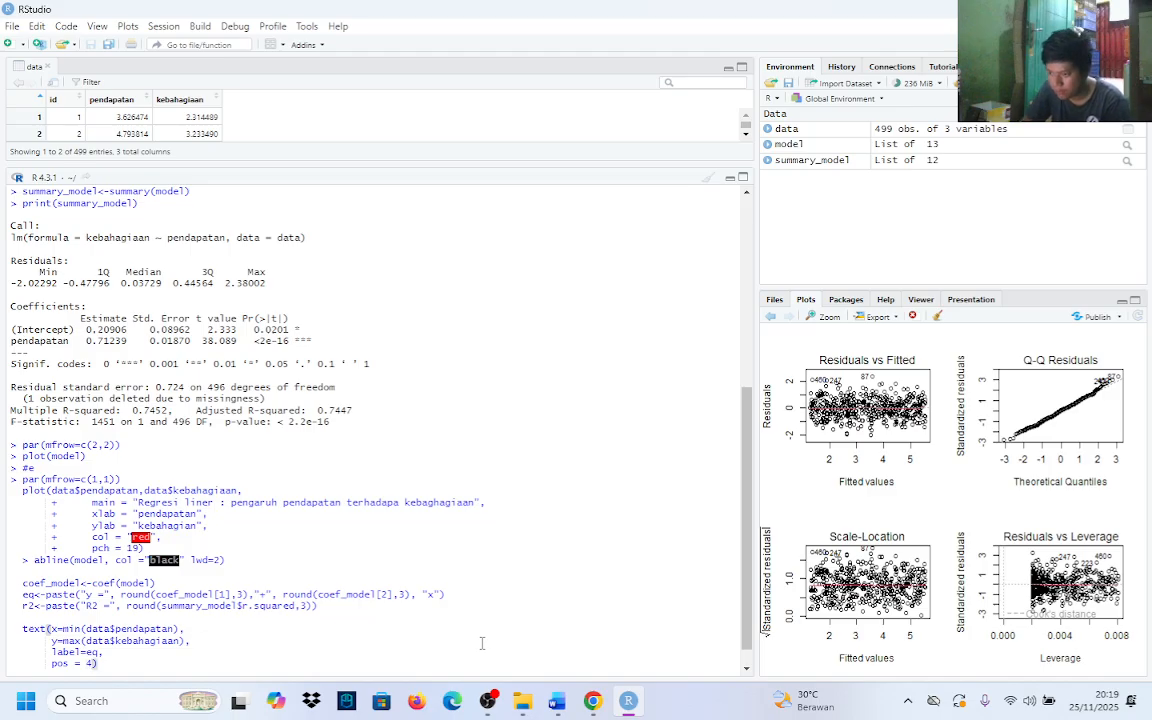
pyautogui.write(',')
pyautogui.hotkey('shift', 'Return')
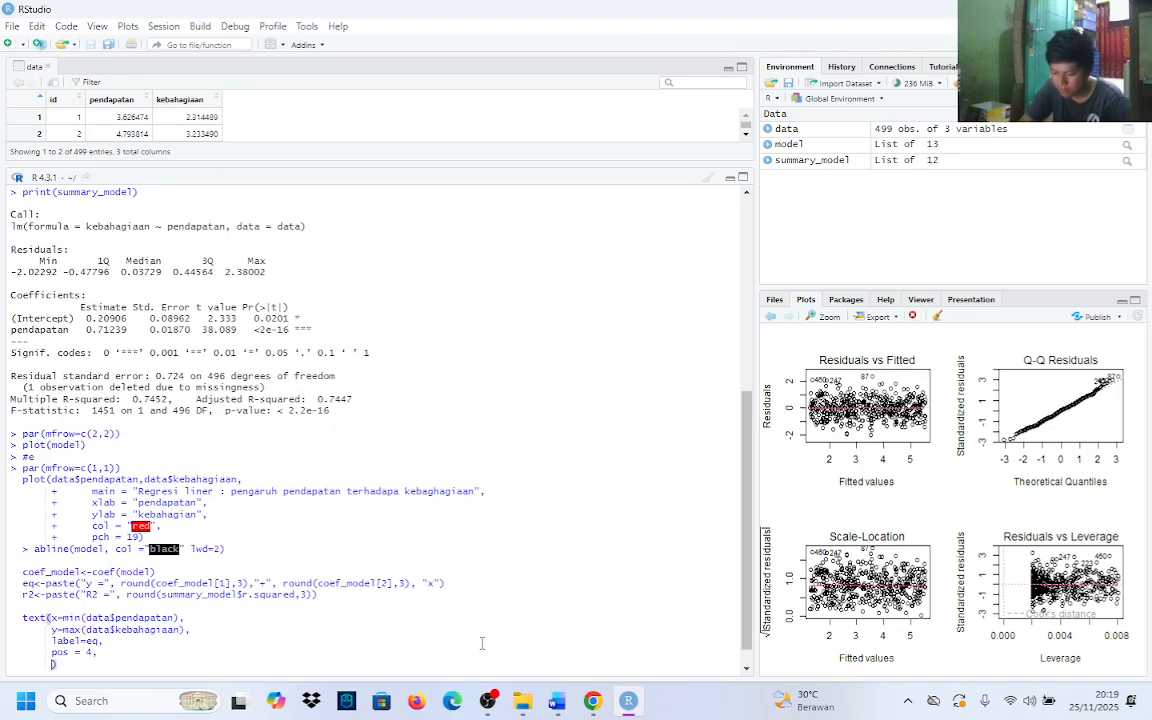
# Finish the text call with col = "red" and start a new line after its closing parenthesis
pyautogui.write('col')
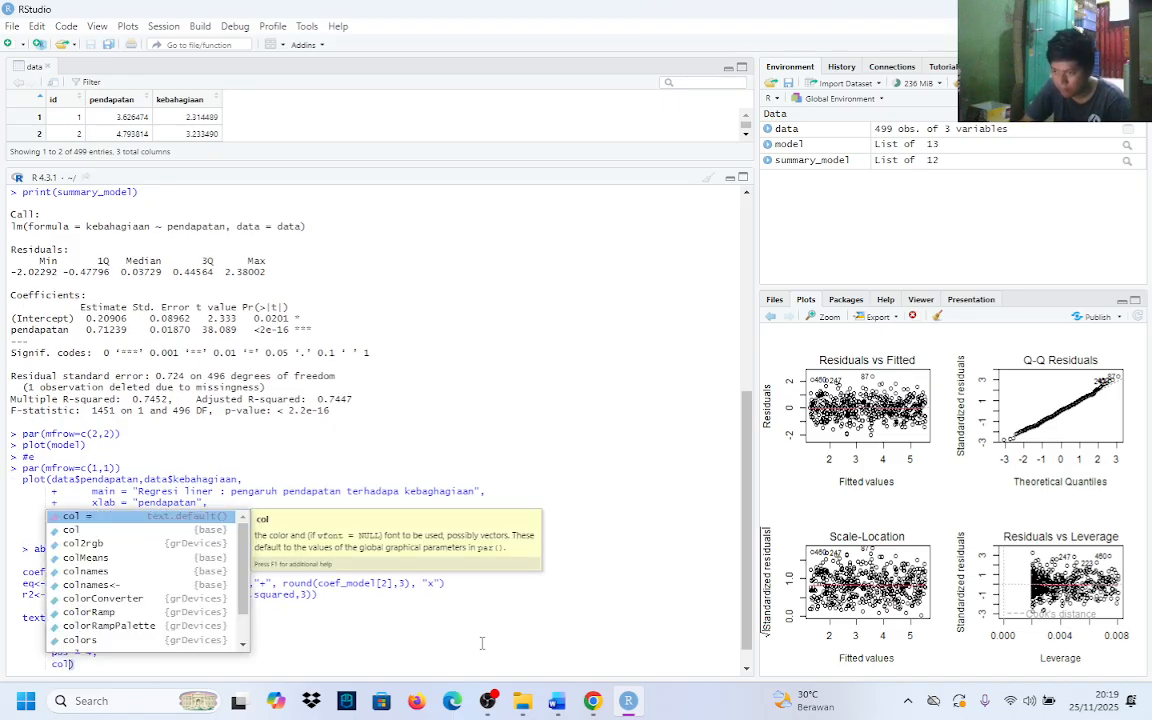
pyautogui.press('Return')
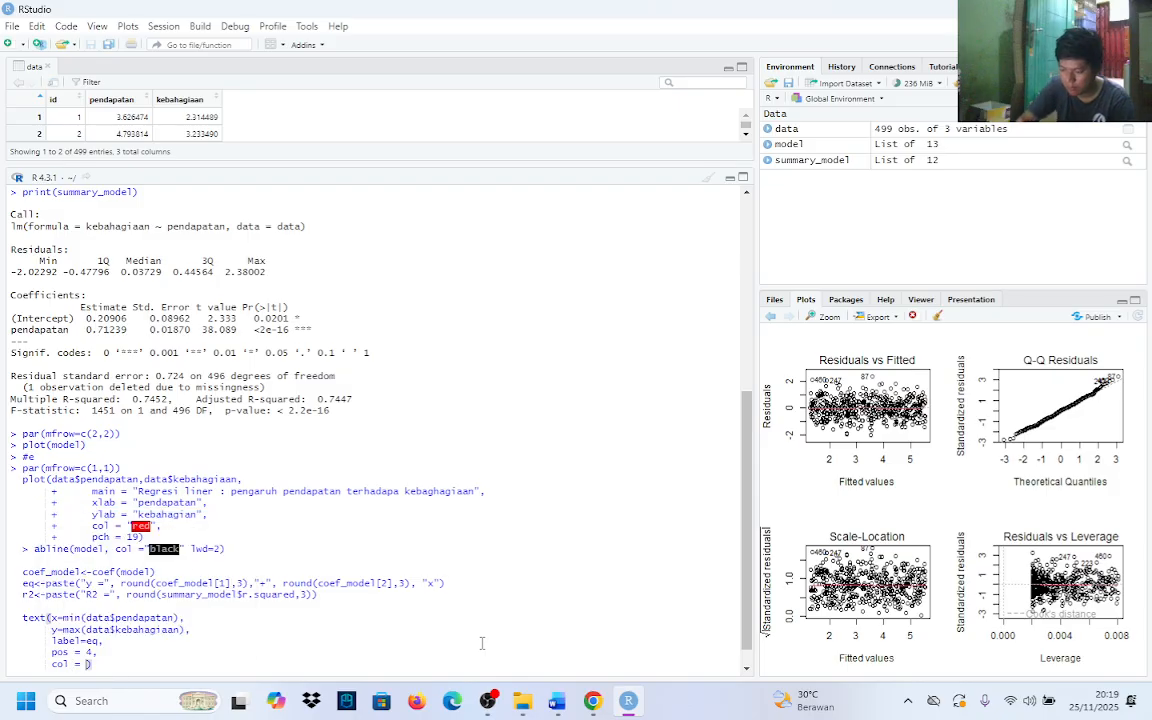
pyautogui.write('"red"')
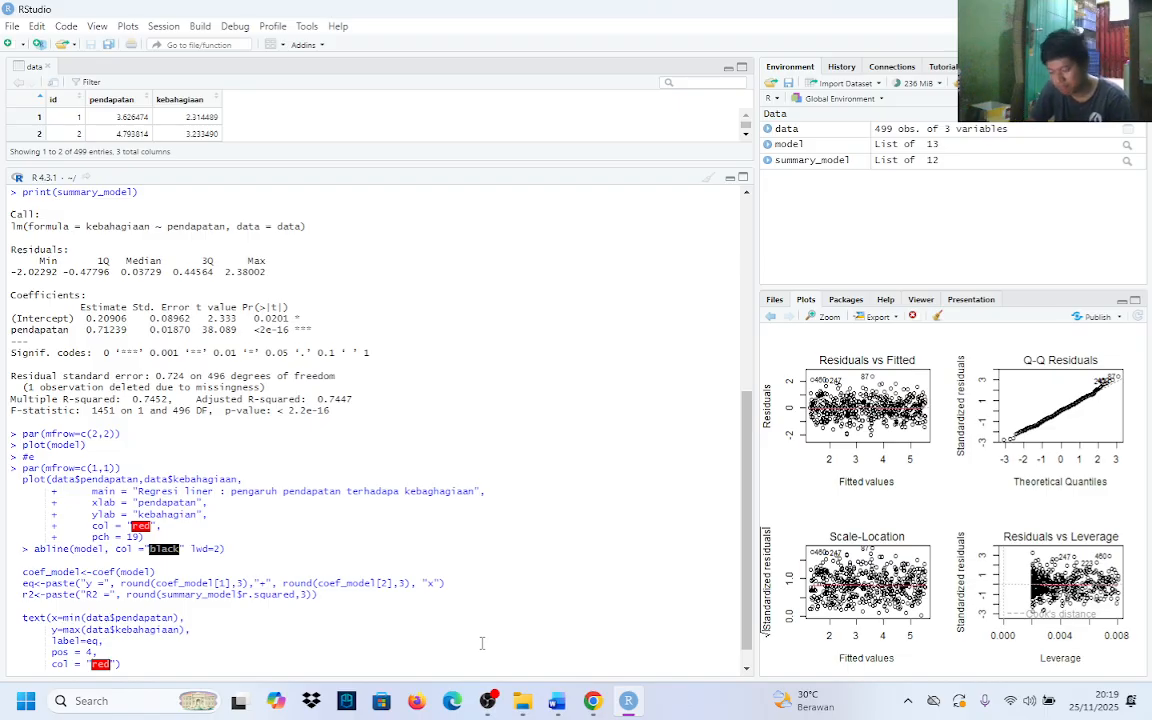
pyautogui.press('Right')
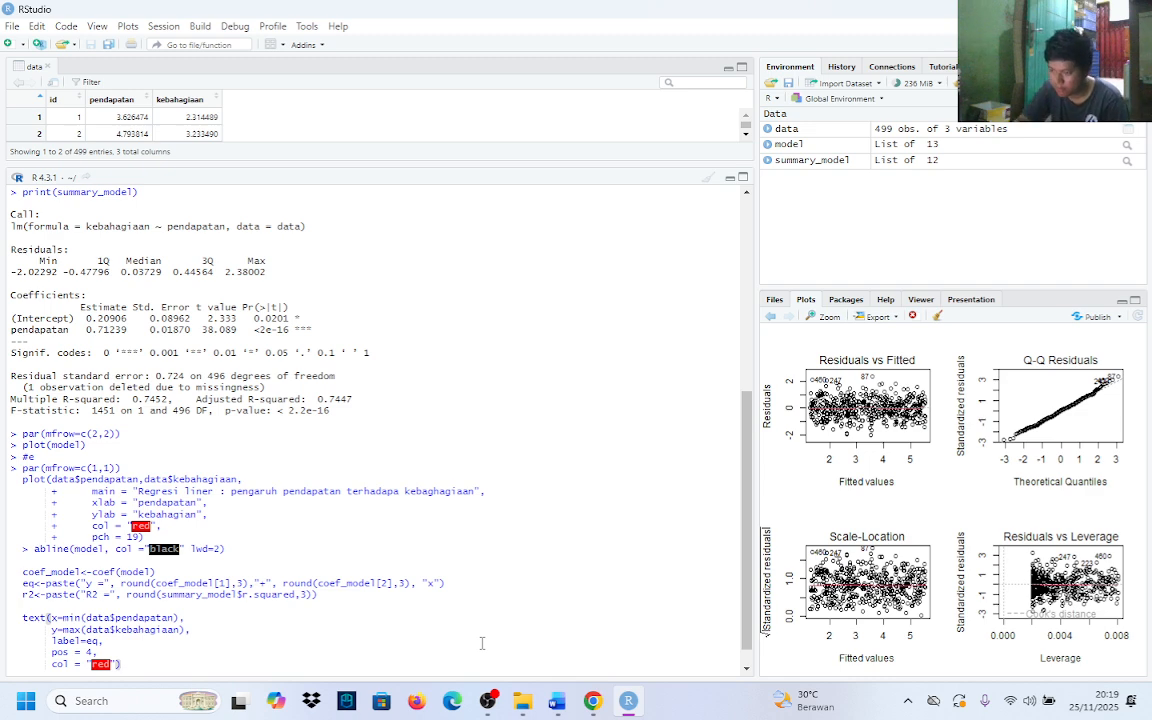
pyautogui.hotkey('shift', 'Return')
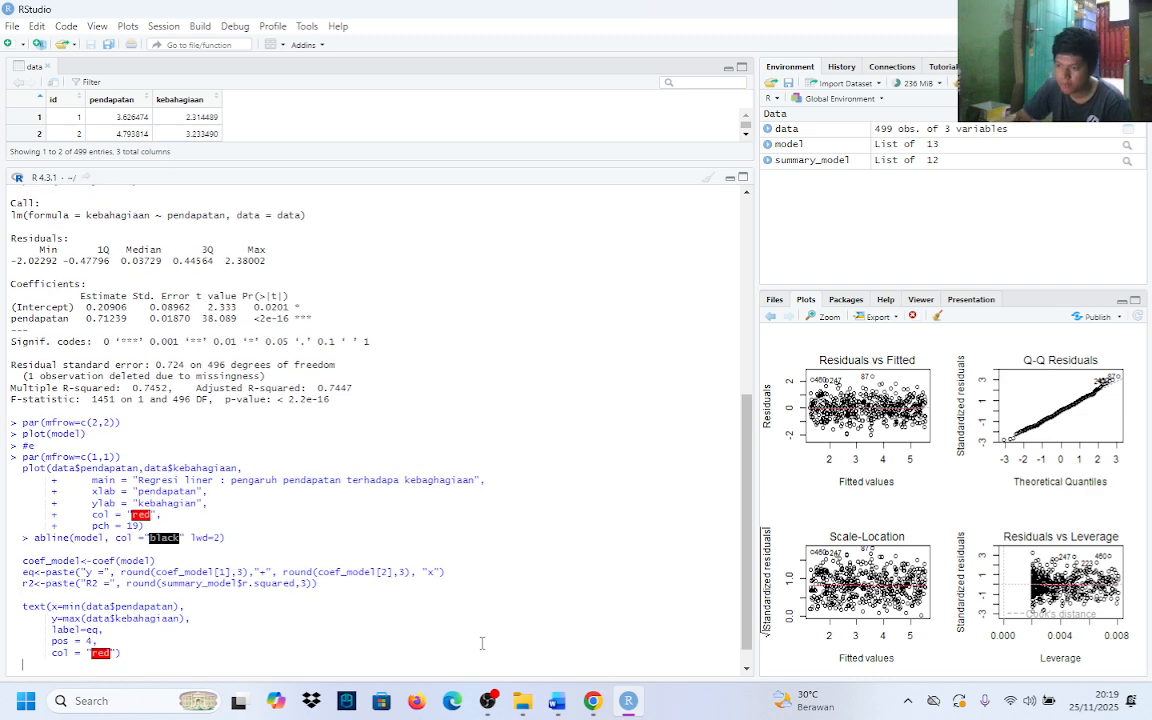
# Begin a second text call on a new line directly below the first one
pyautogui.moveTo(23, 608); pyautogui.dragTo(138, 652)
pyautogui.click(138, 652)
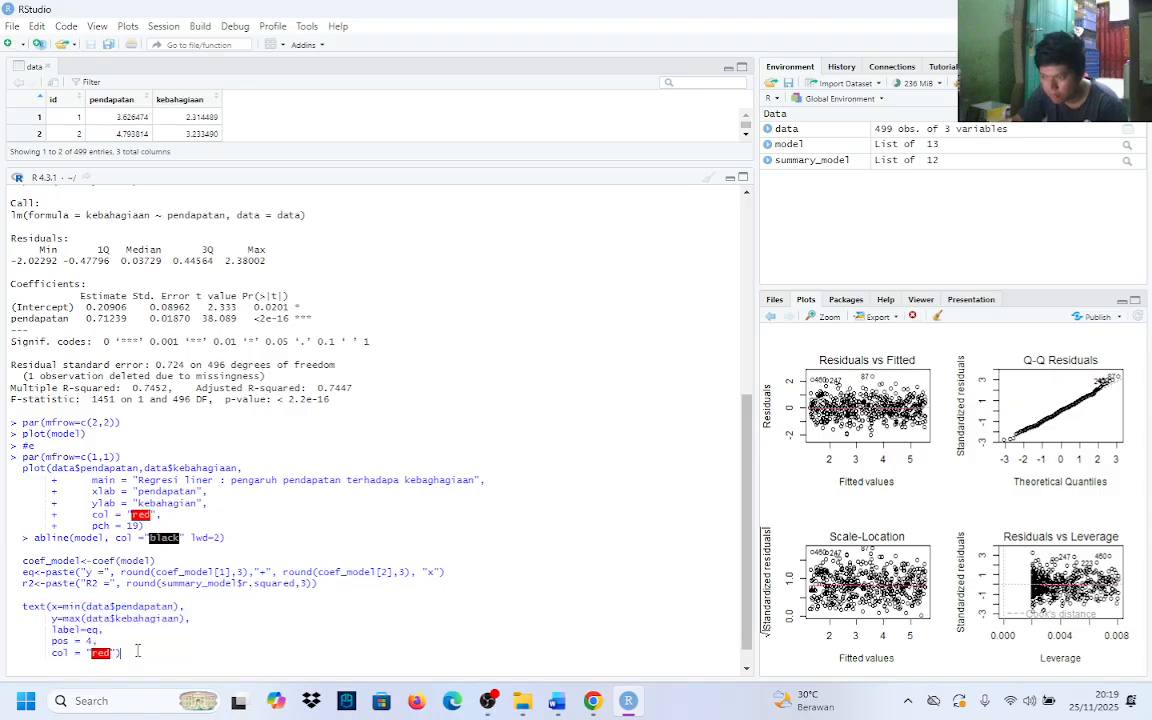
pyautogui.hotkey('shift', 'Return')
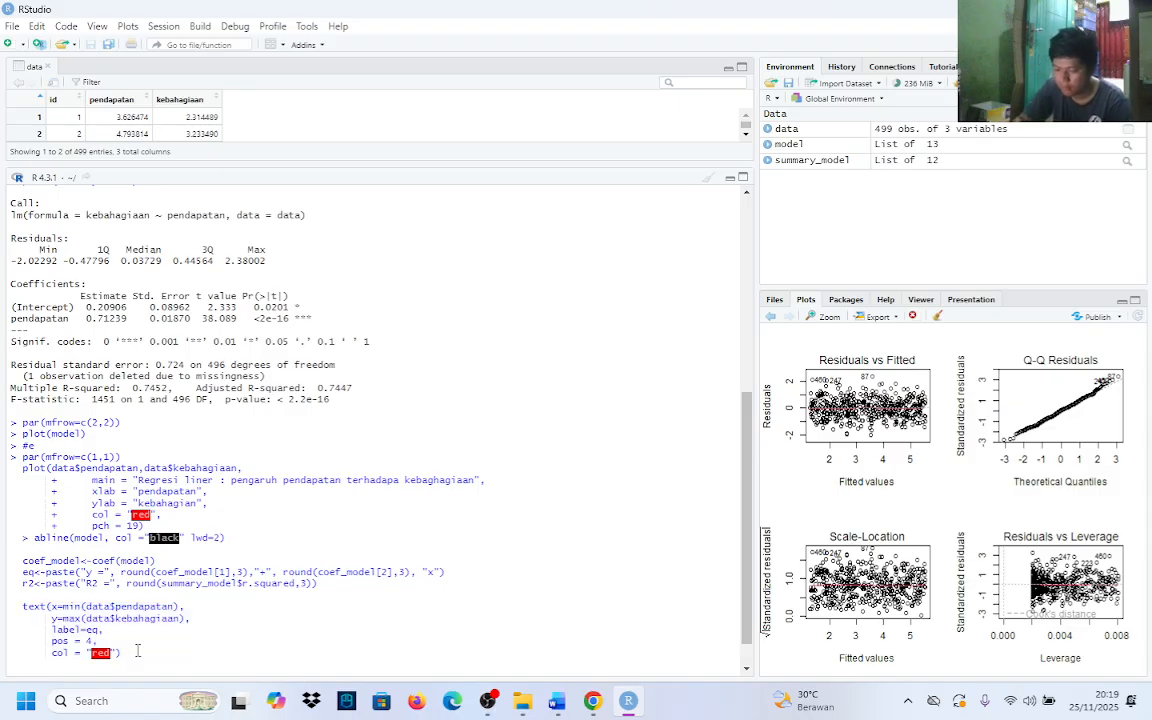
pyautogui.write('te')
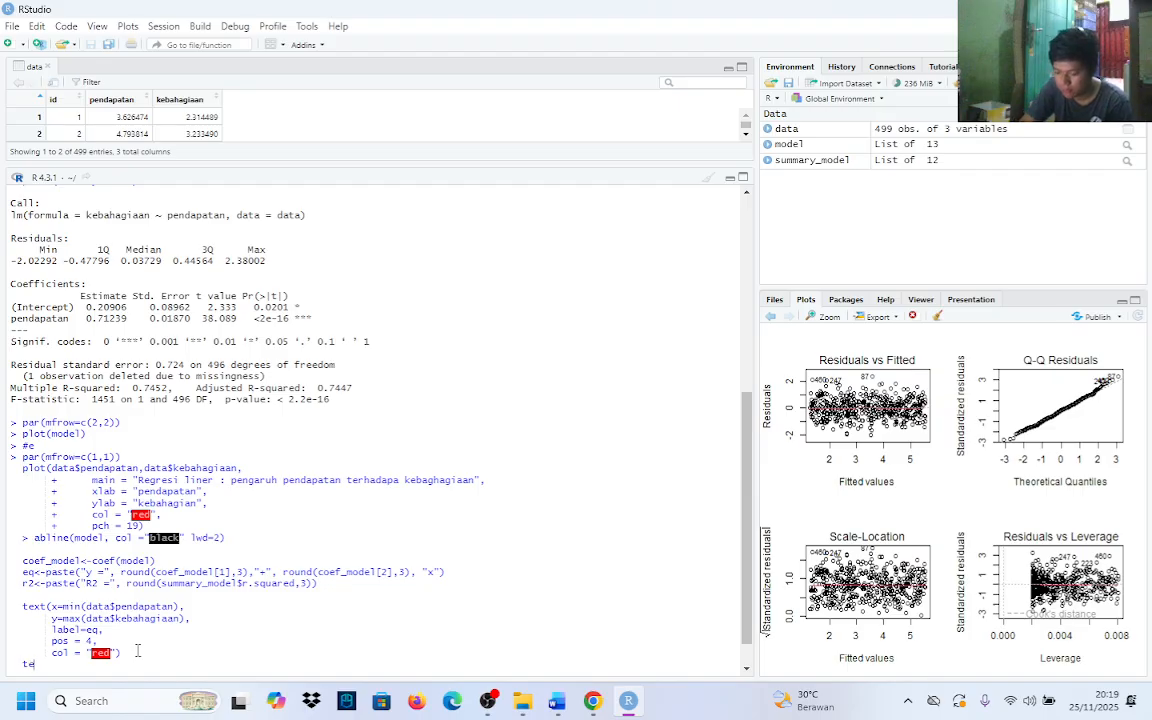
pyautogui.write('x')
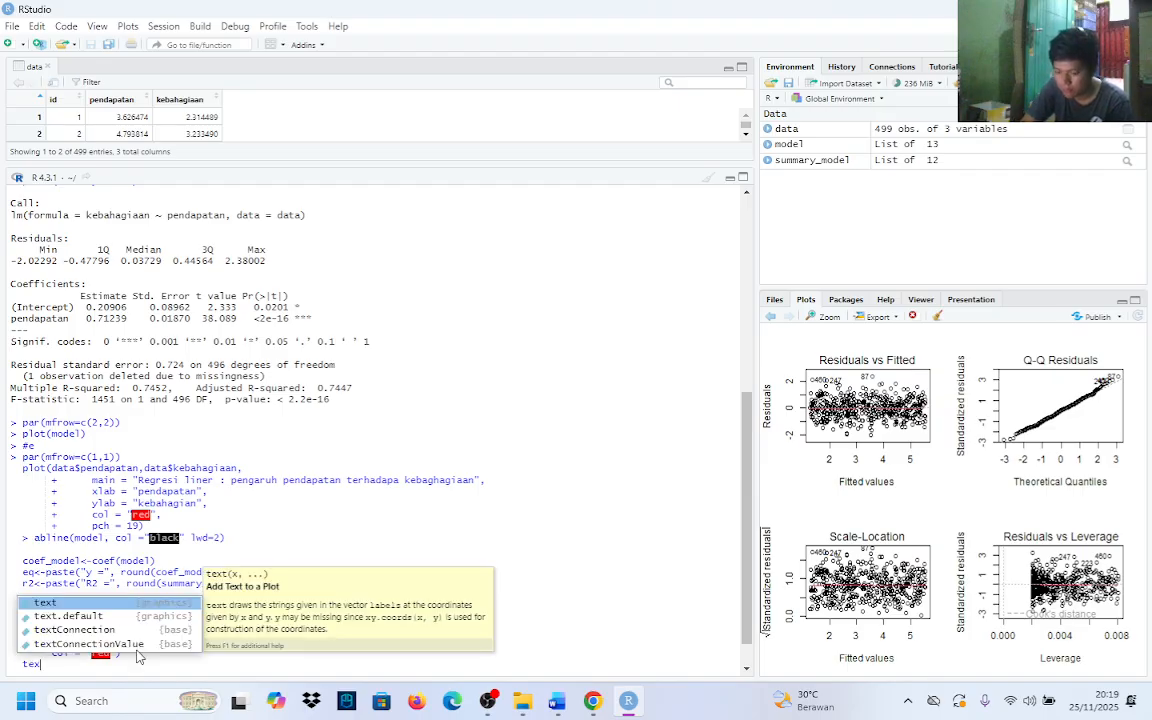
pyautogui.press('Tab')
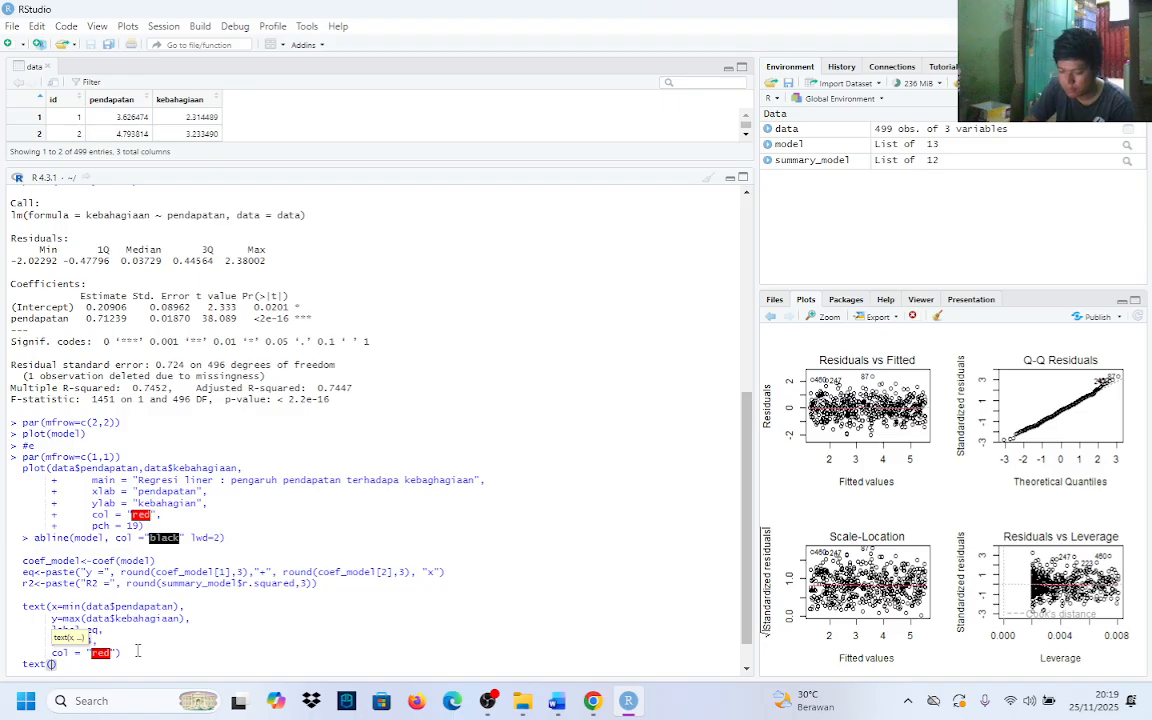
# Add the argument x=min(data$pendapatan) to the second text call, followed by a comma and a new line
pyautogui.write('x')
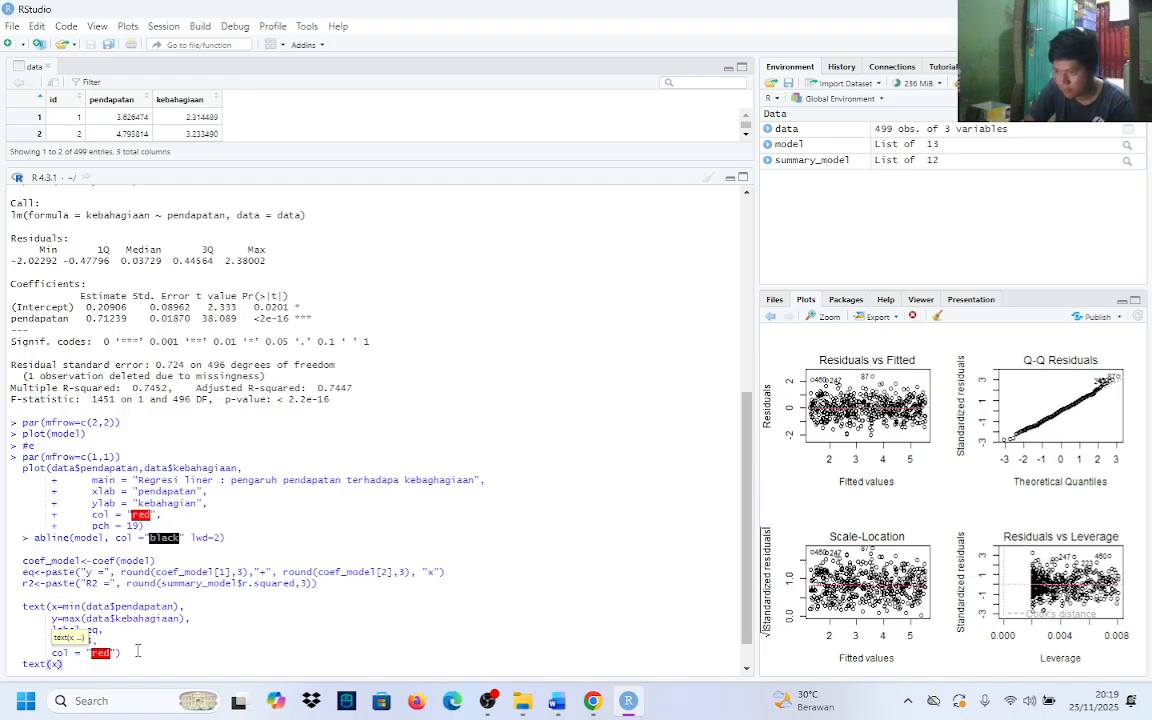
pyautogui.write('=')
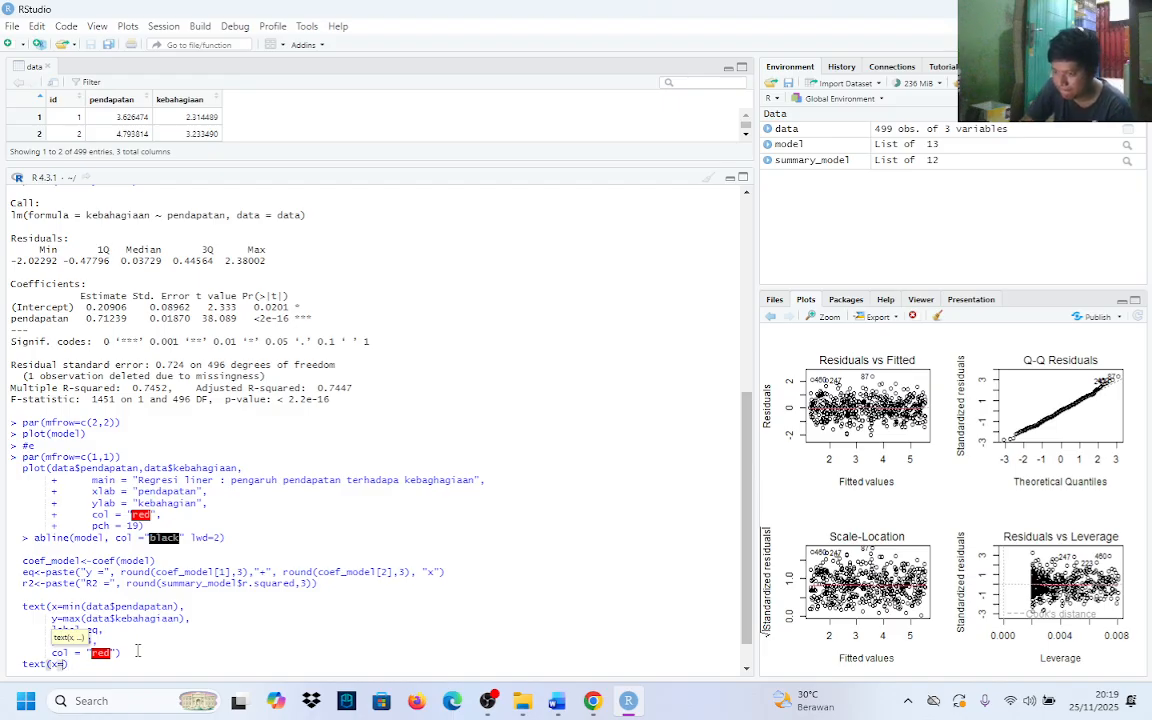
pyautogui.write('min')
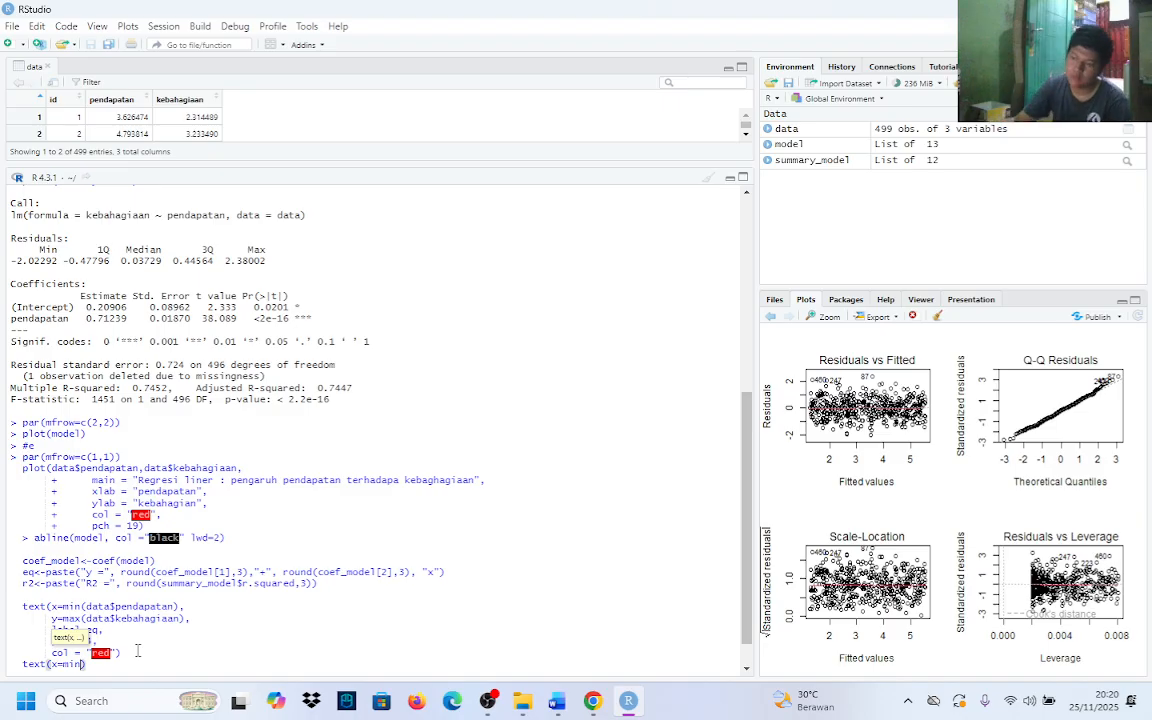
pyautogui.write('(')
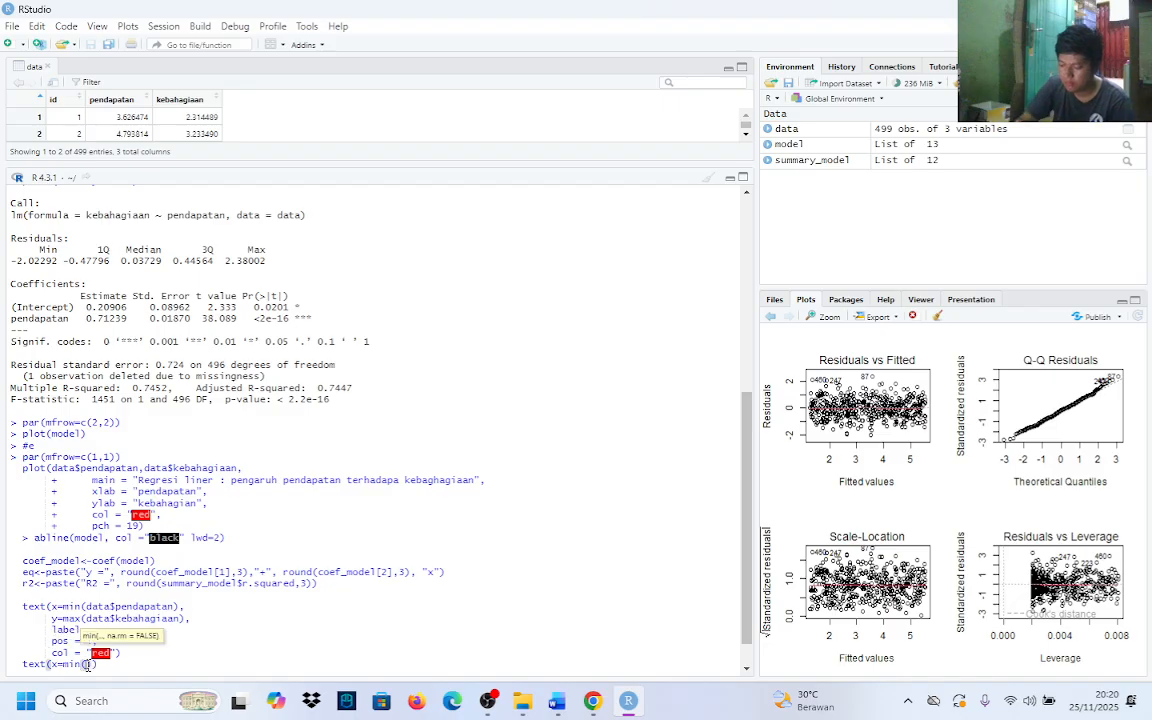
pyautogui.write('data')
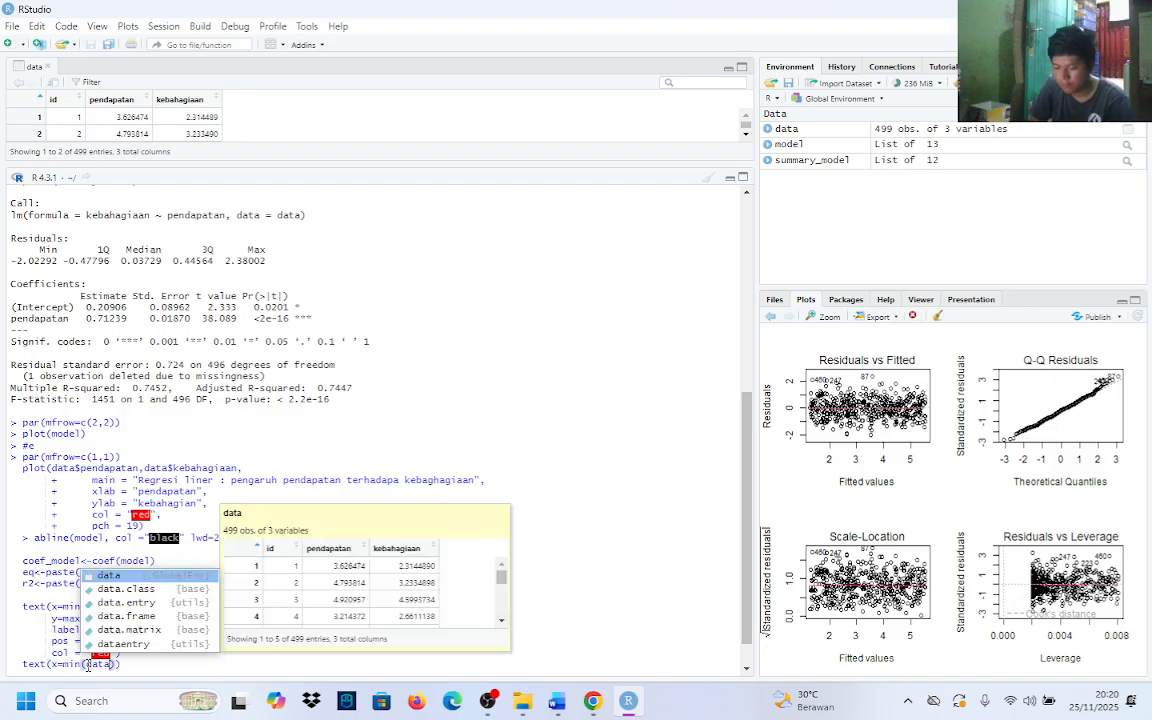
pyautogui.write('$')
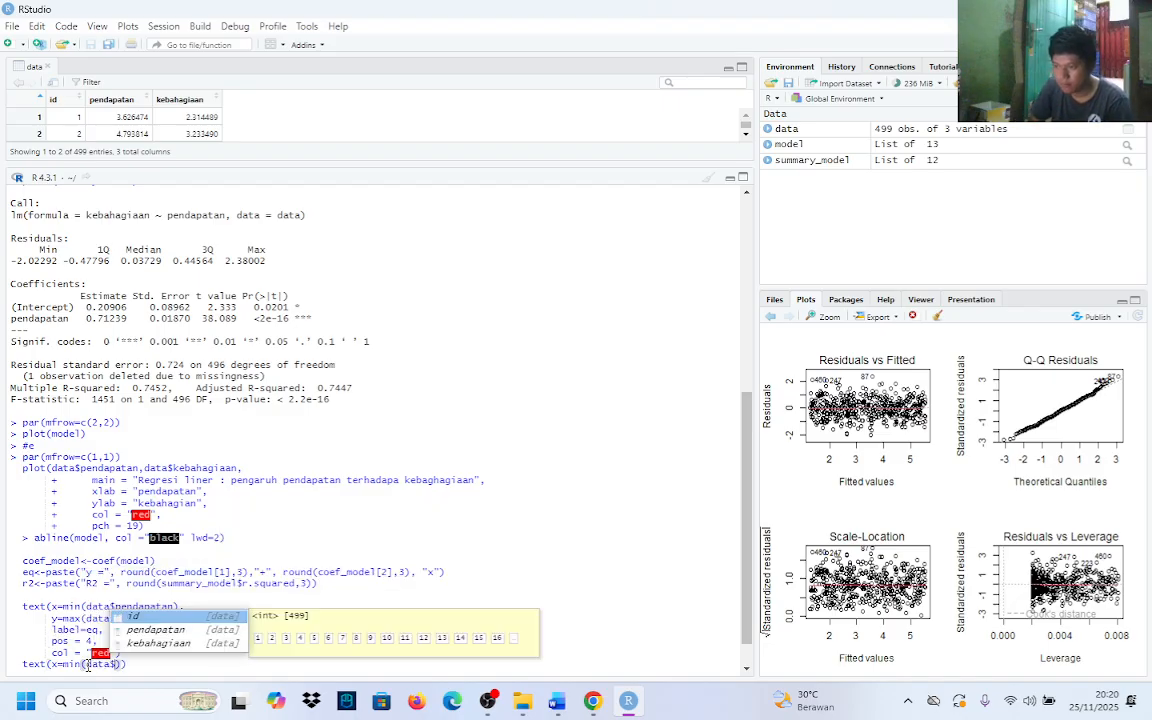
pyautogui.press('Down')
pyautogui.press('Return')
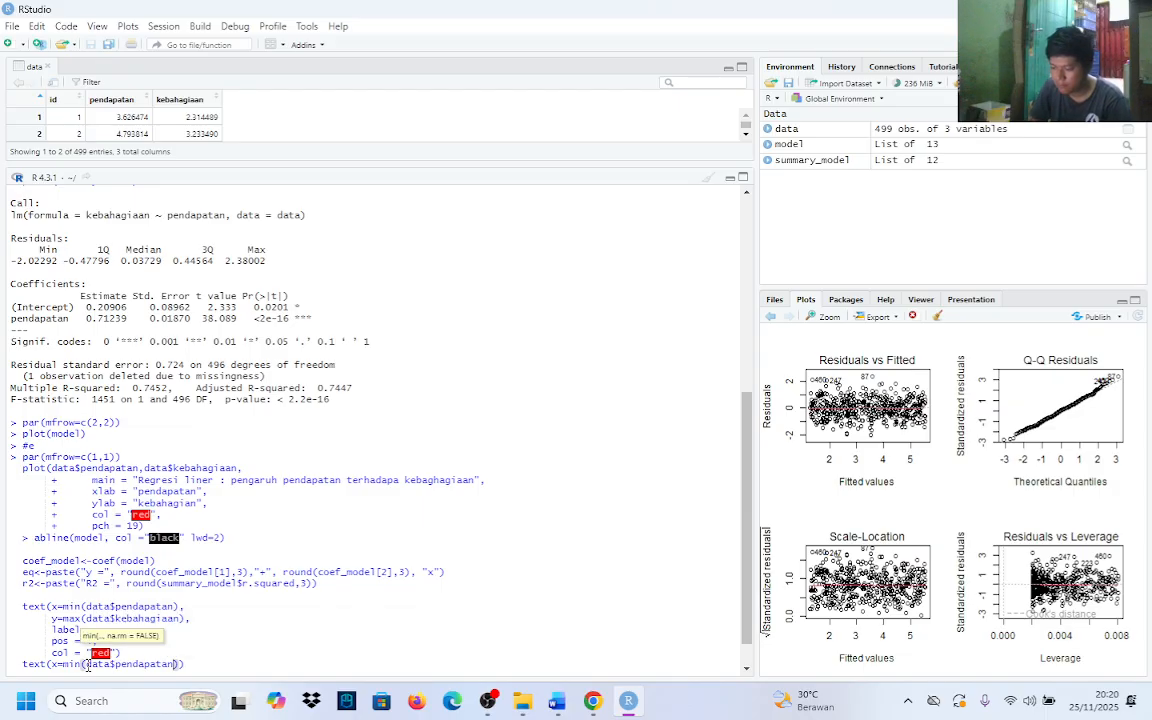
pyautogui.write(')')
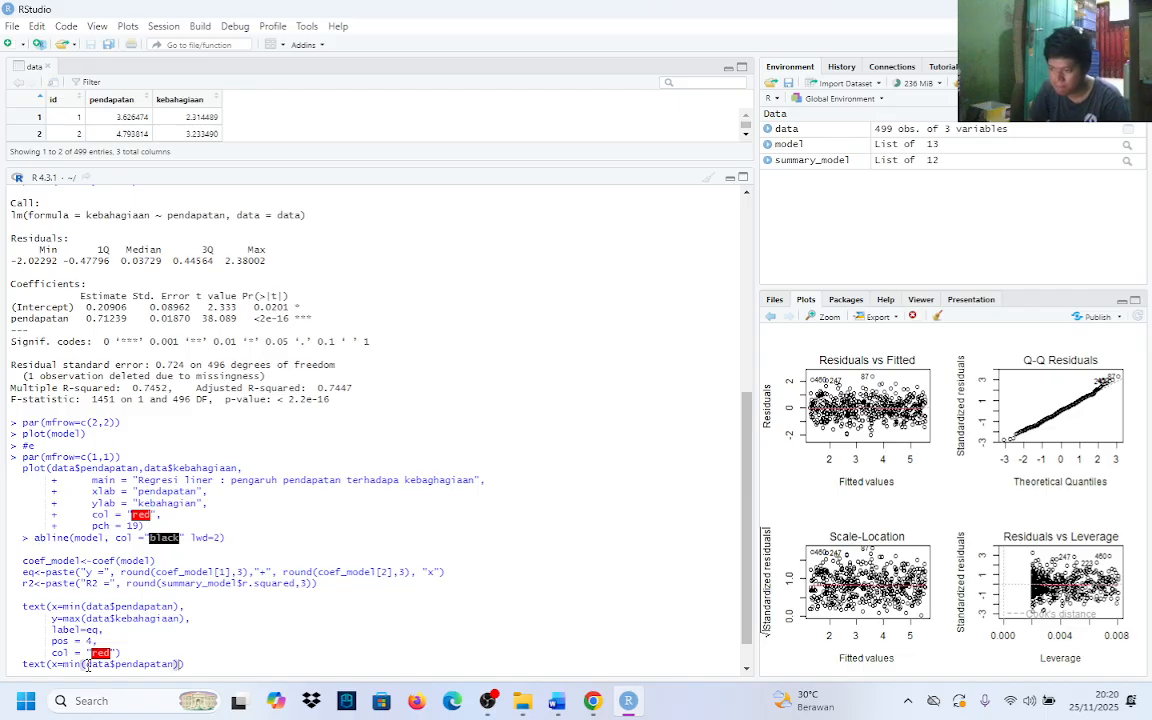
pyautogui.write(',')
pyautogui.press('Return')
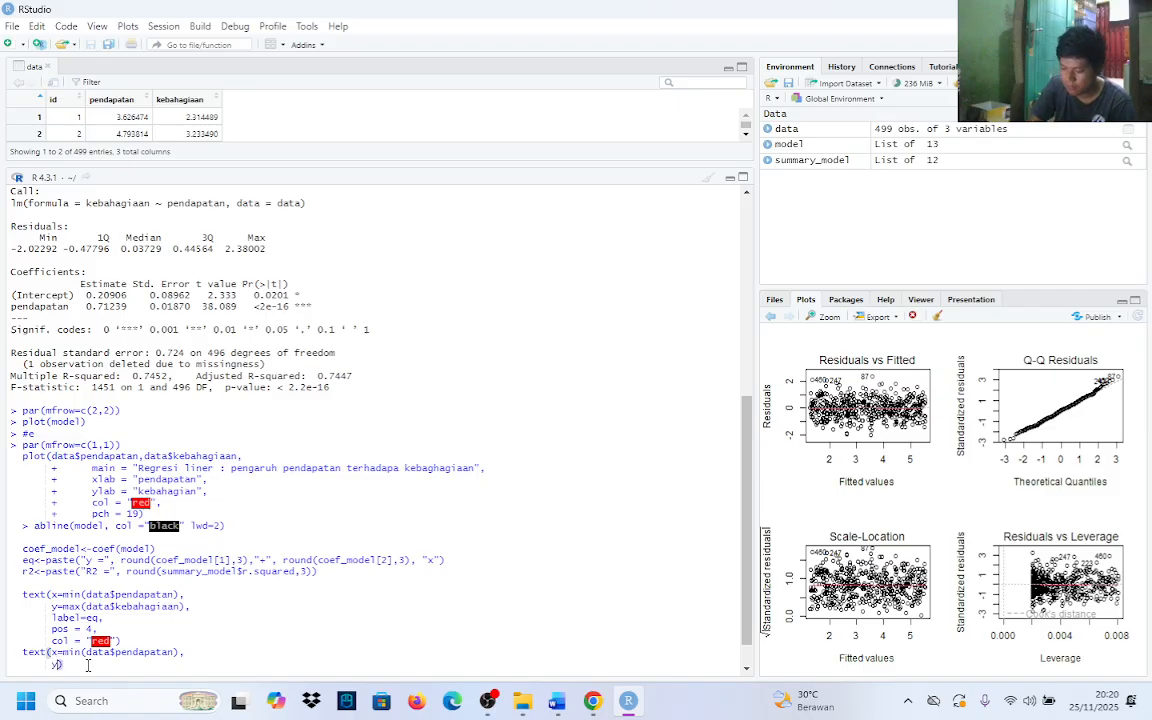
# Add the argument y=max(data$kebahagiaan) to the second text call, followed by a comma and a new line
pyautogui.write('y=mi')
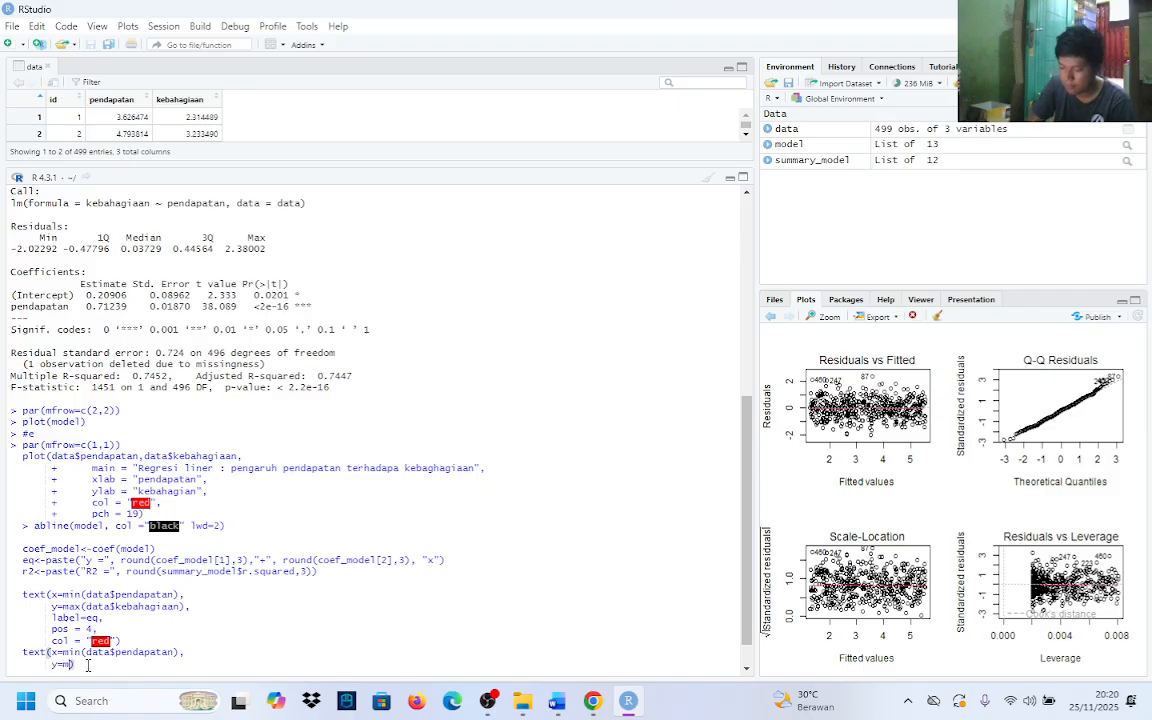
pyautogui.press('BackSpace')
pyautogui.press('BackSpace')
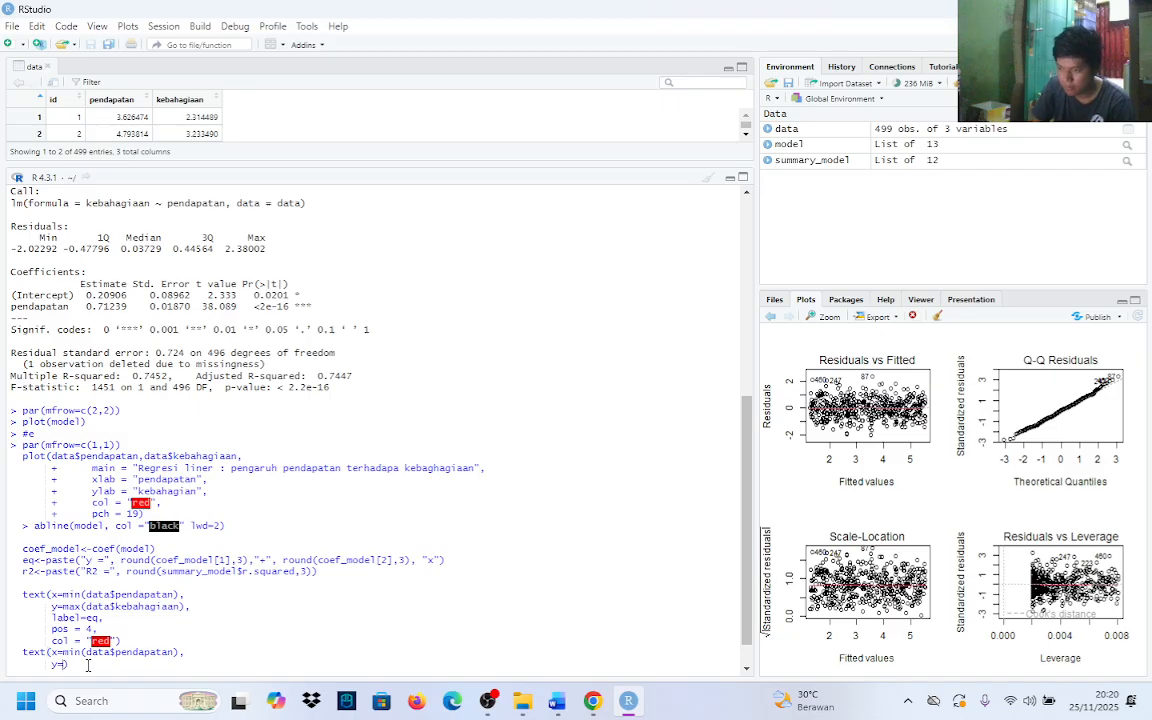
pyautogui.write('max')
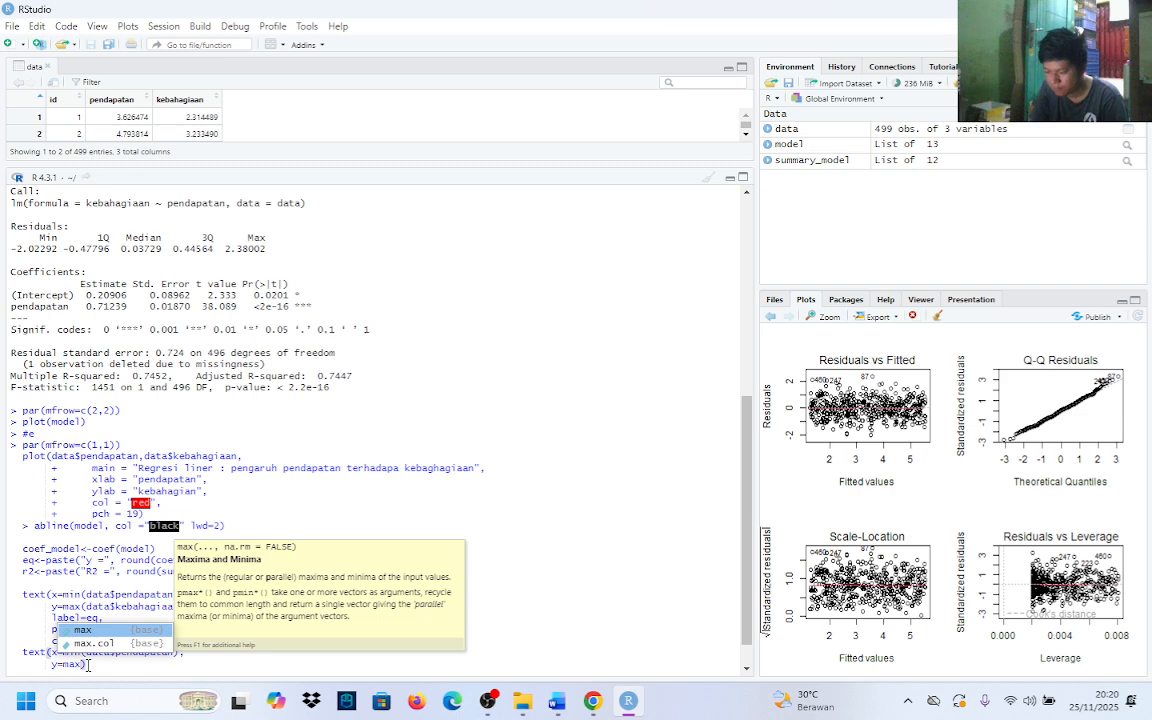
pyautogui.write('(dtaa')
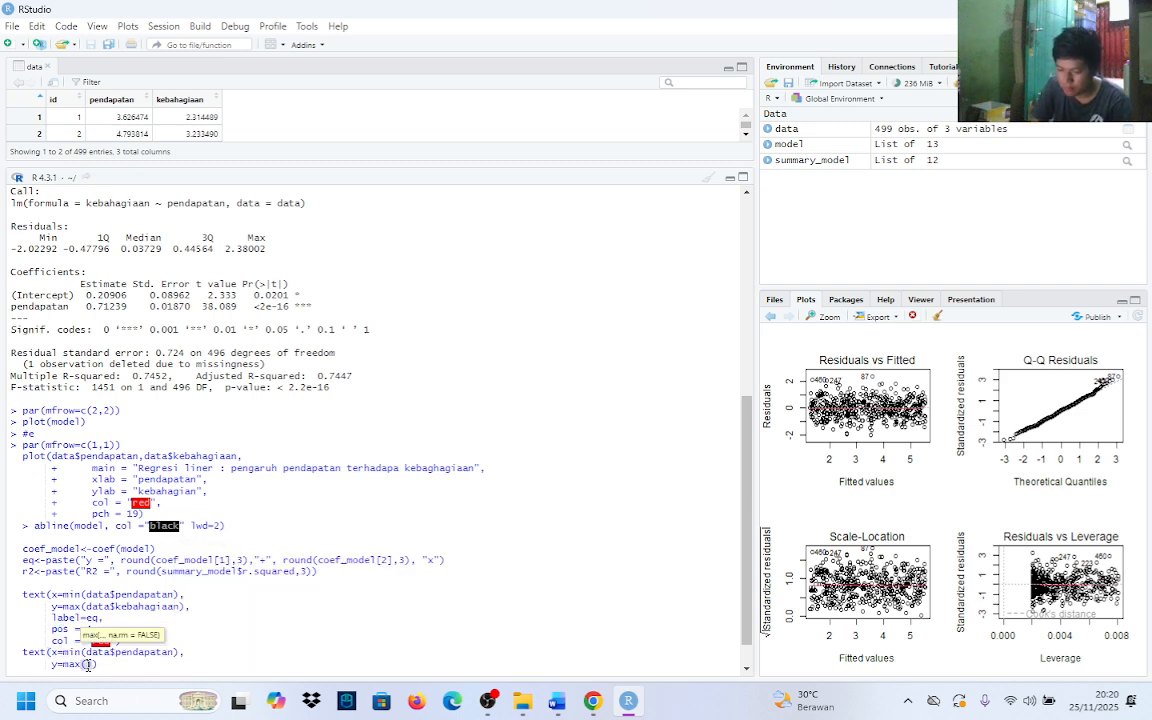
pyautogui.press('BackSpace')
pyautogui.press('BackSpace')
pyautogui.press('BackSpace')
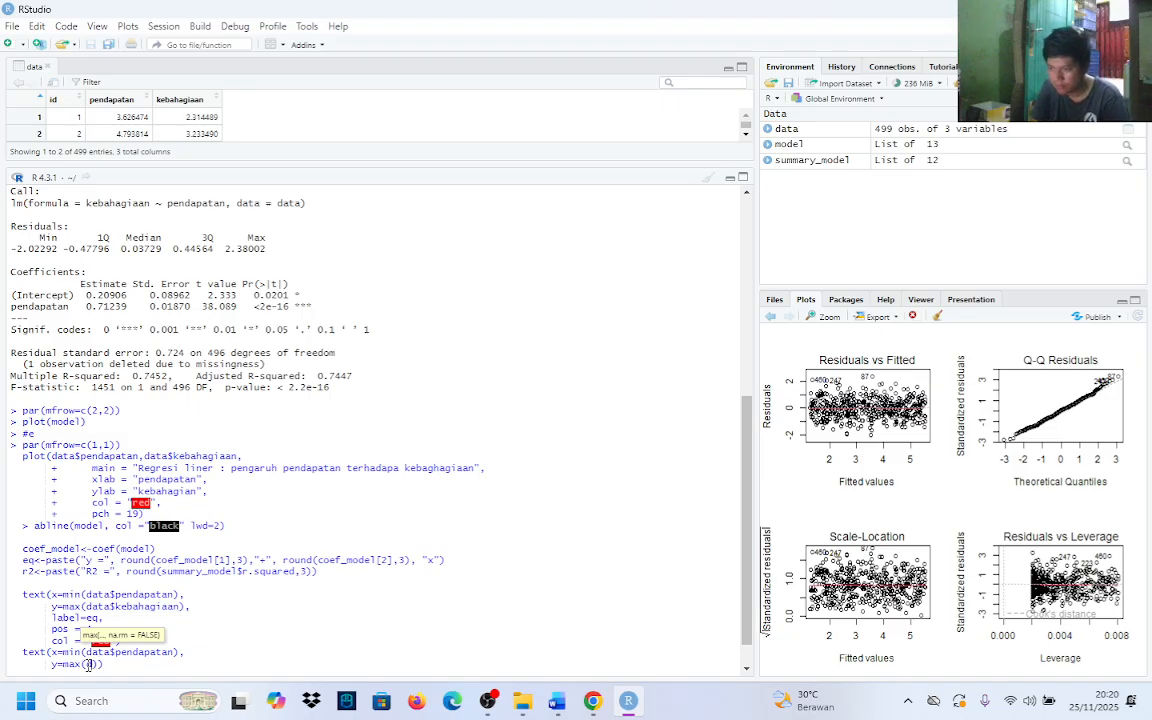
pyautogui.write('ata')
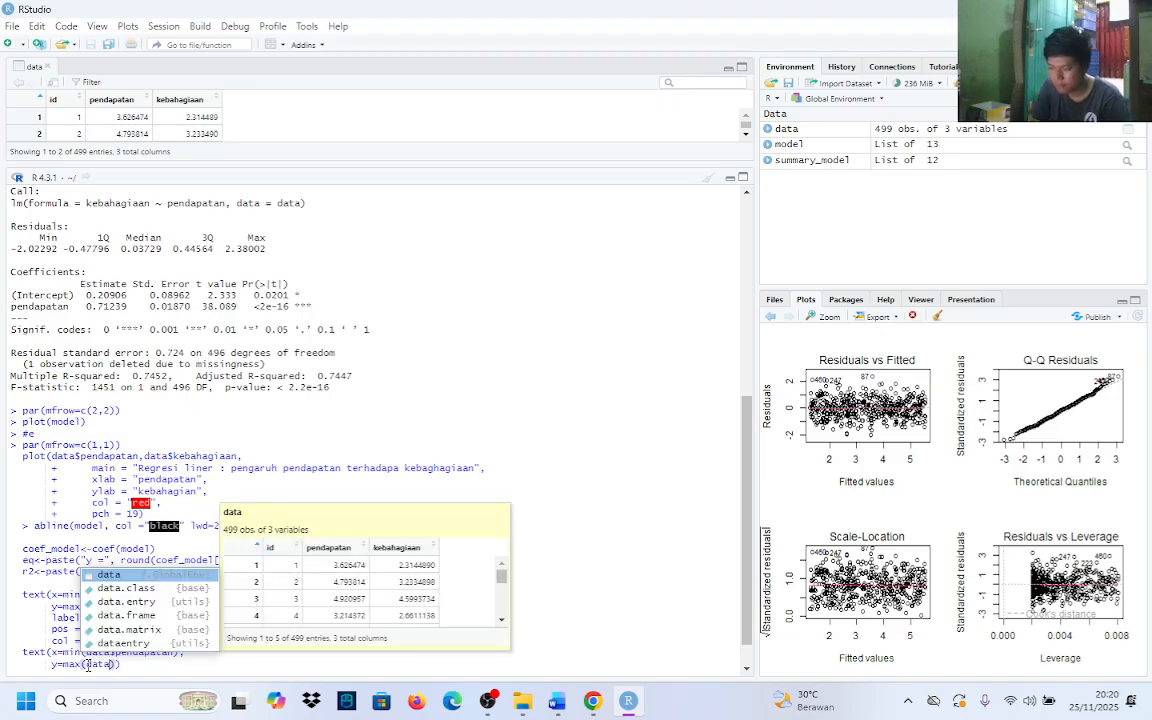
pyautogui.press('Return')
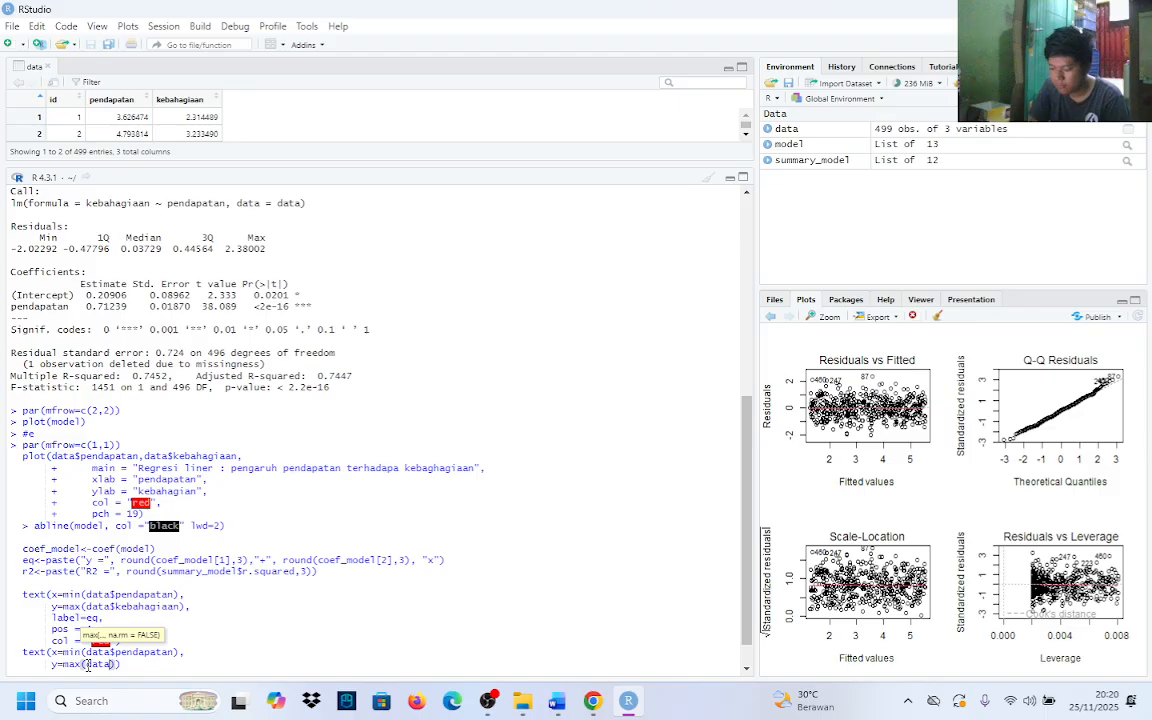
pyautogui.write('$')
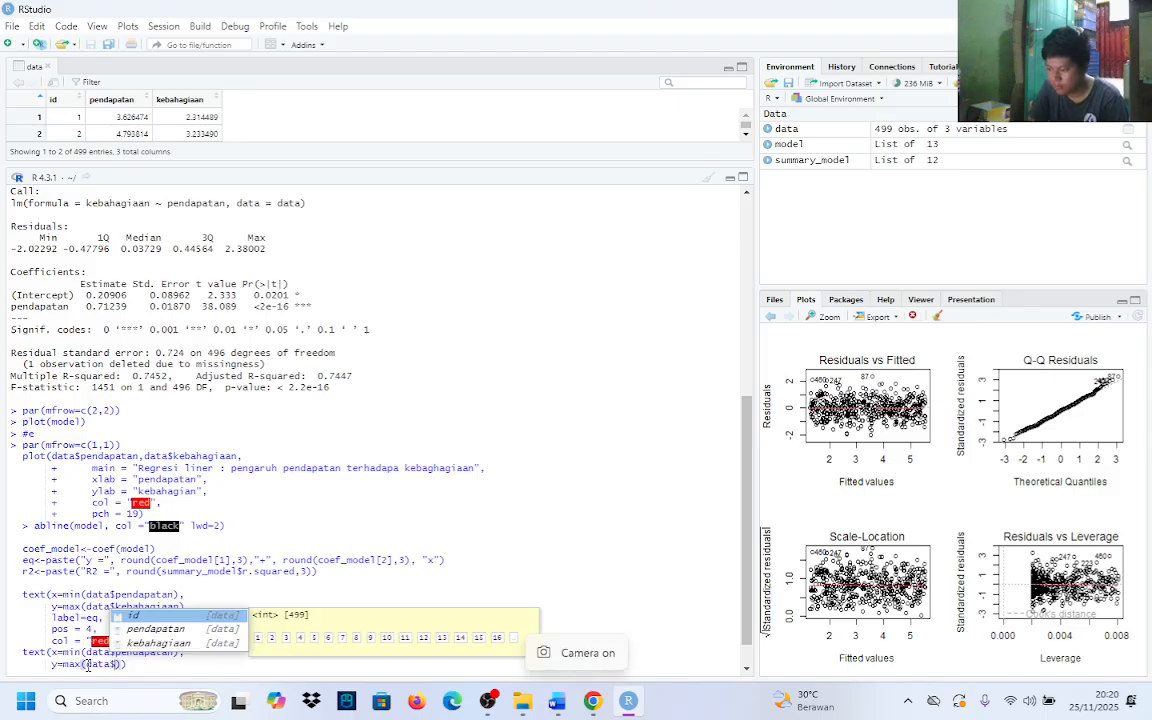
pyautogui.press('Down')
pyautogui.press('Down')
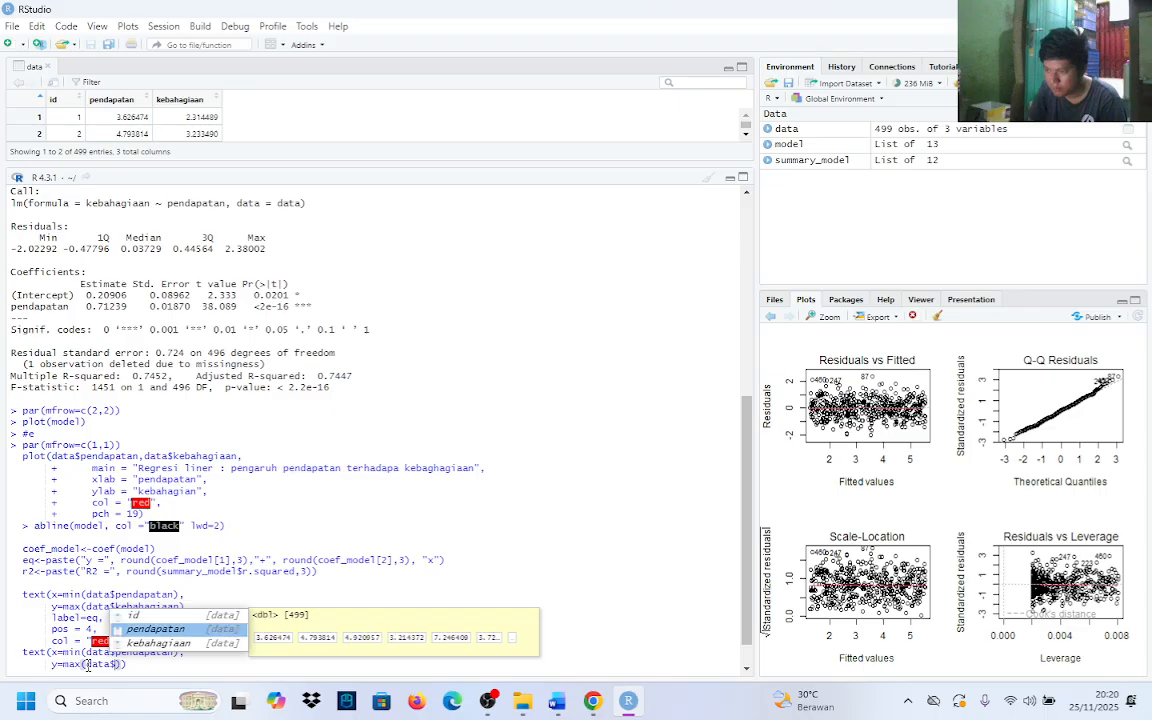
pyautogui.press('Return')
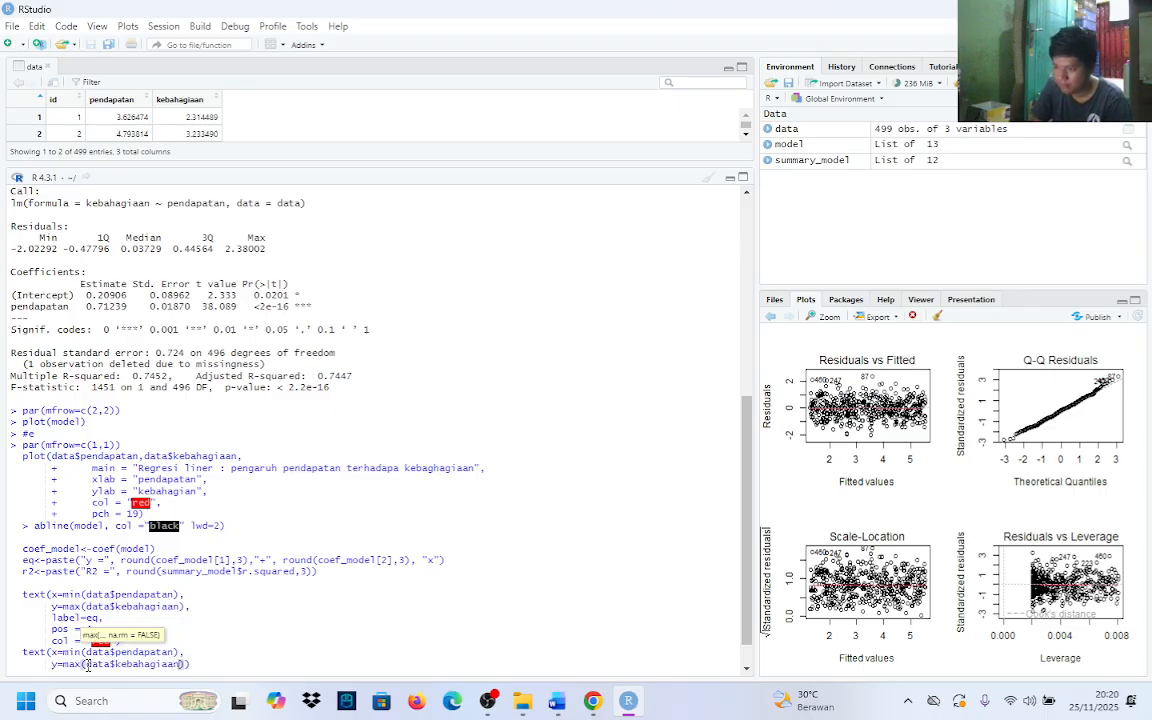
pyautogui.press('Right')
pyautogui.write(',')
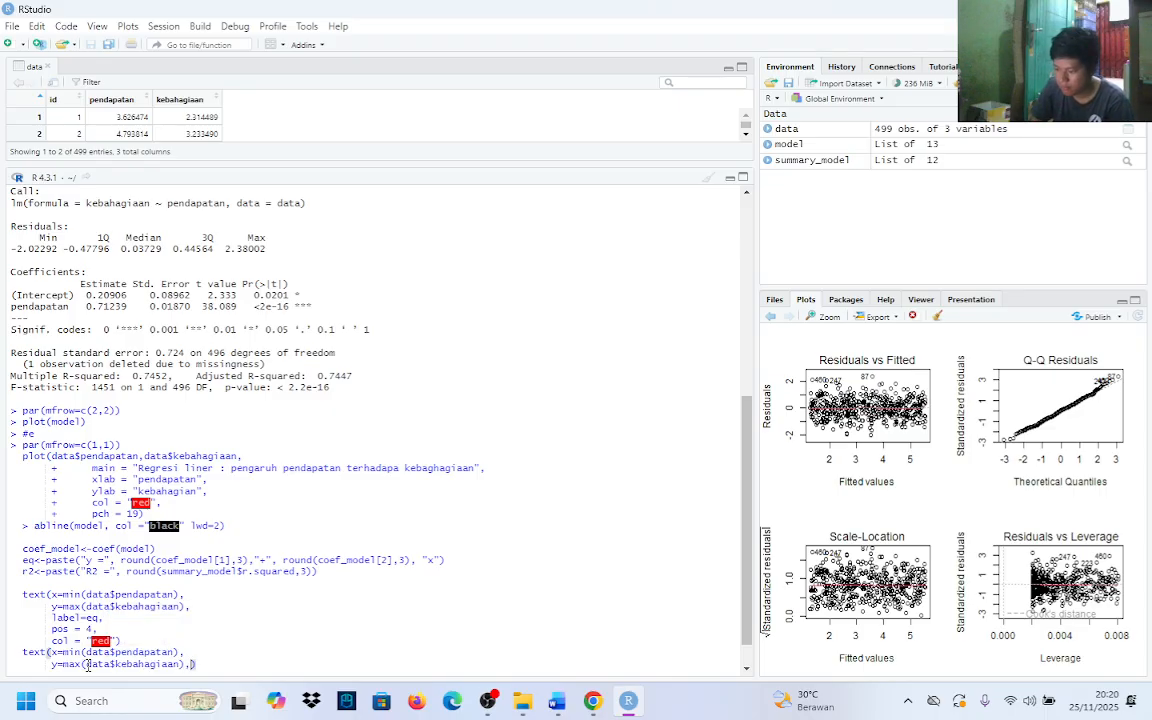
pyautogui.press('Return')
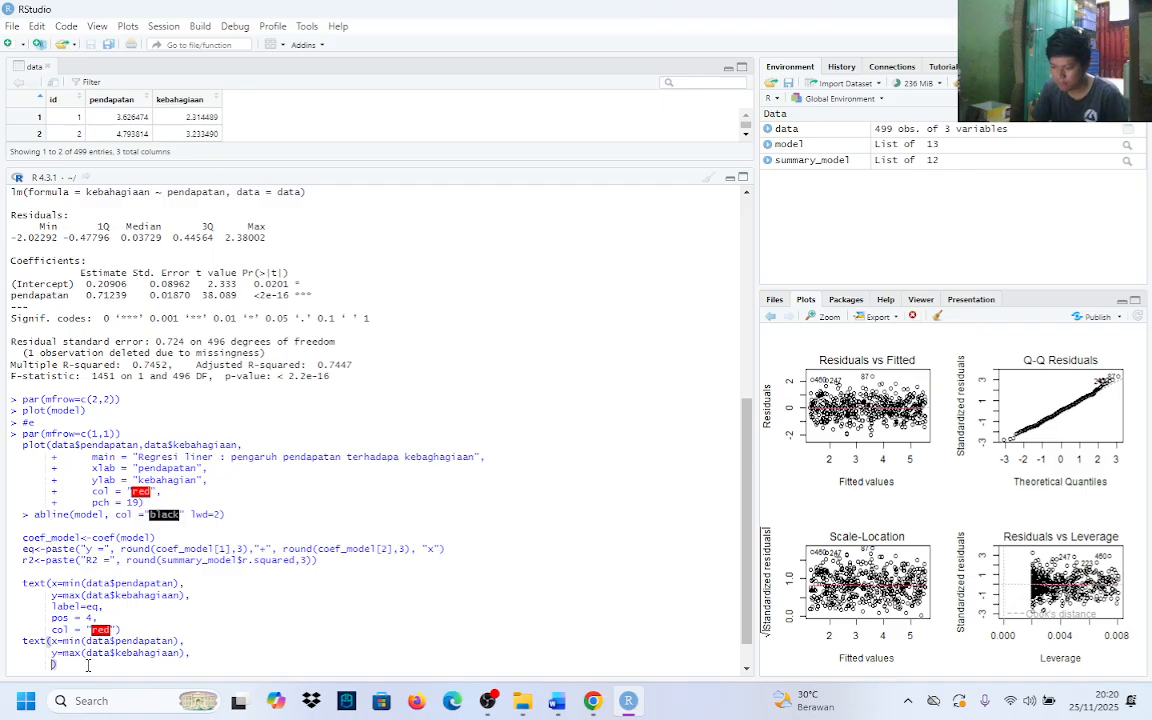
# Add the argument labels = r2 to the second text call, followed by a comma and a new line
pyautogui.write('label')
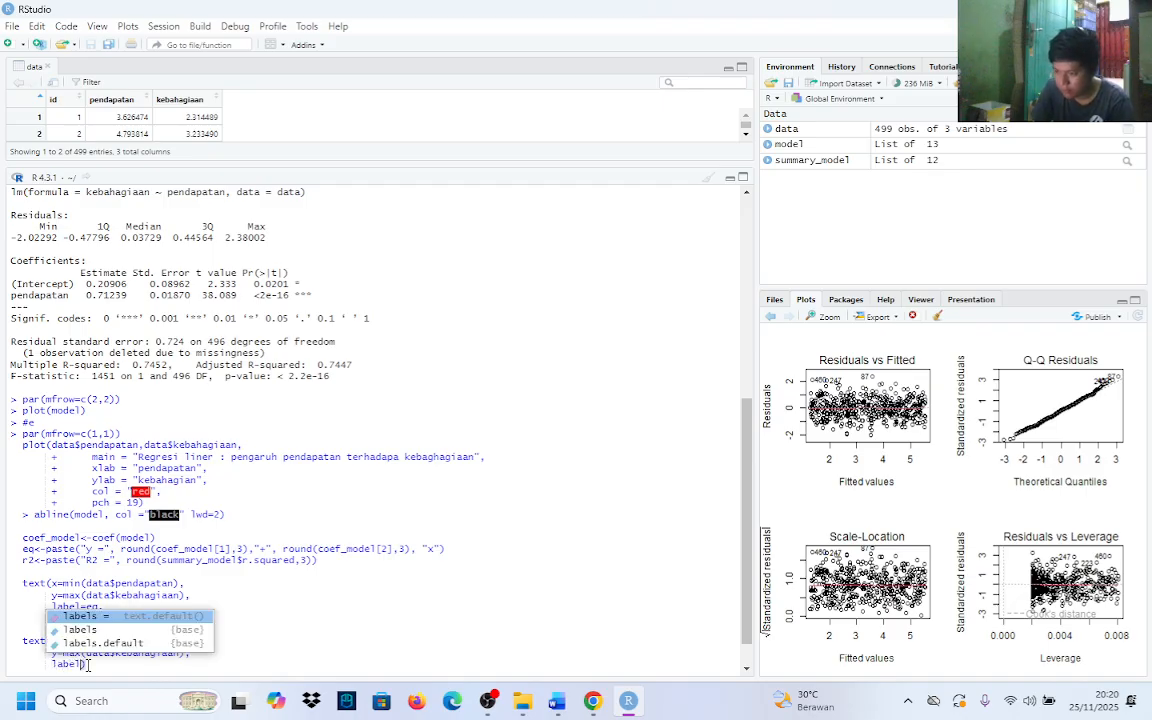
pyautogui.press('Tab')
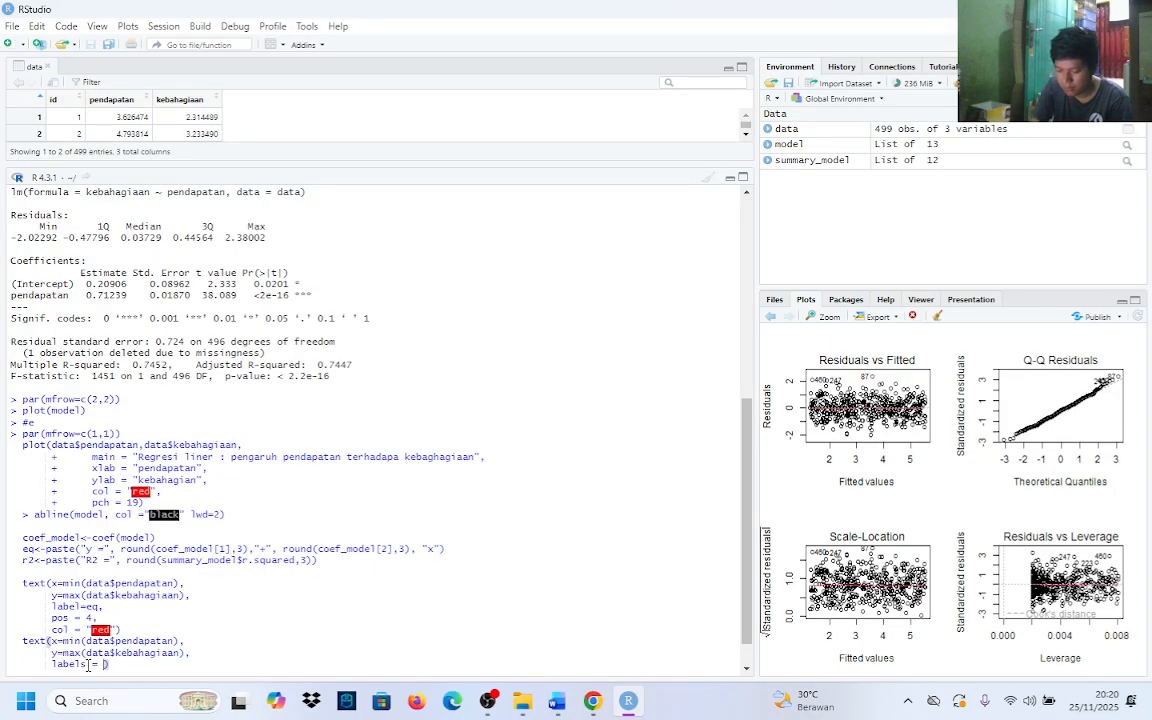
pyautogui.write('rs')
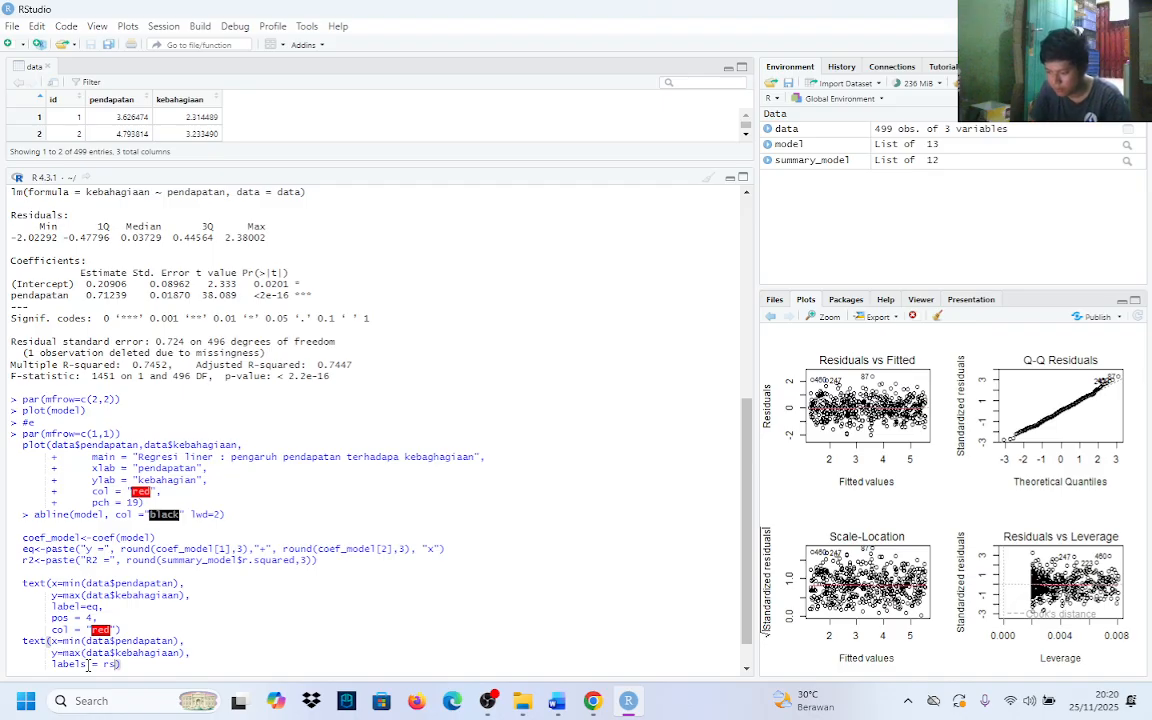
pyautogui.press('BackSpace')
pyautogui.write('2')
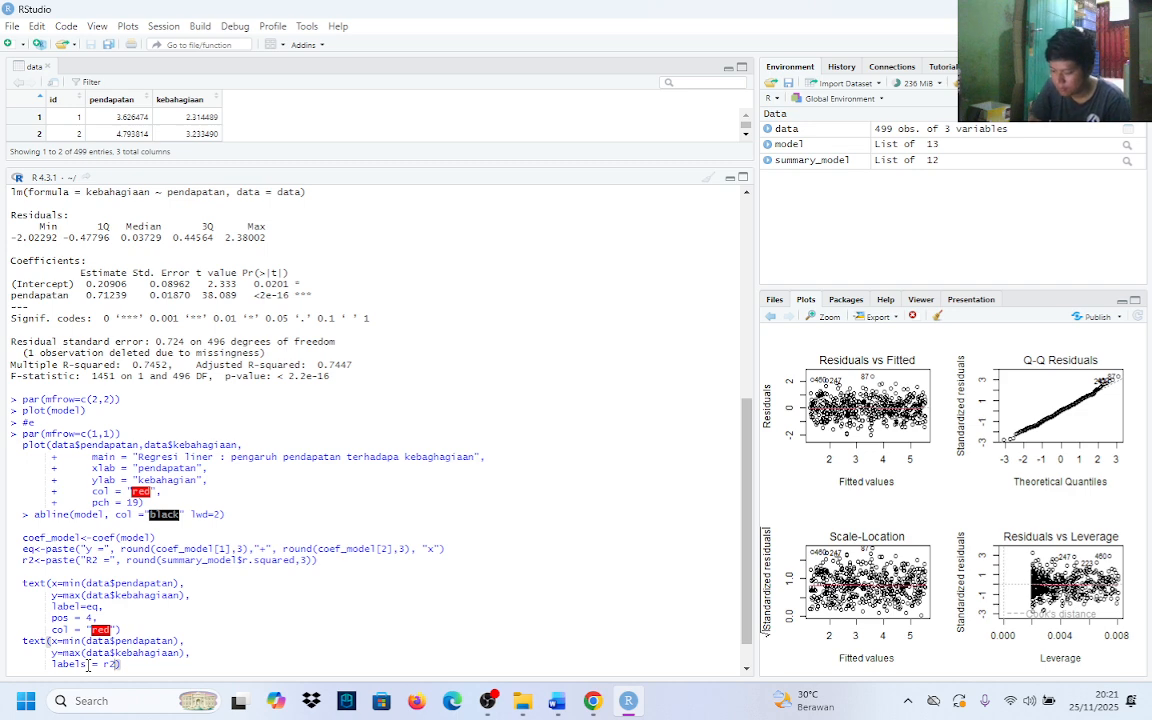
pyautogui.write(',')
pyautogui.hotkey('shift', 'Return')
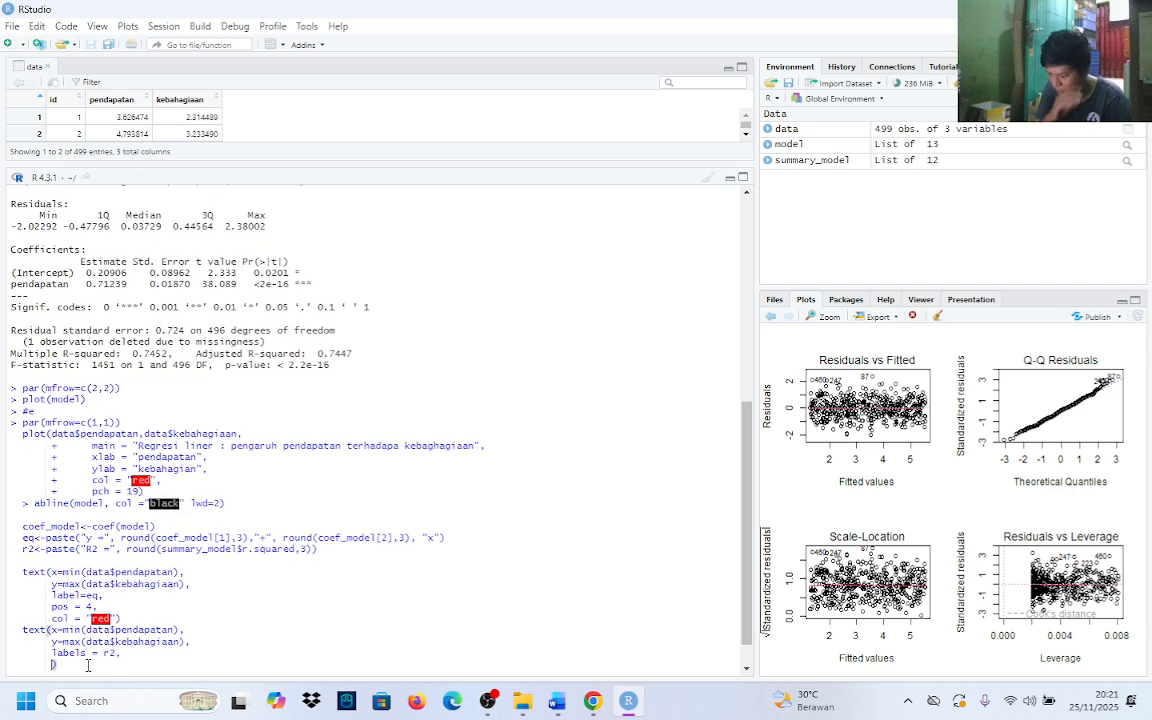
# Add the argument pos = 4 to the second text call, followed by a comma and a new line
pyautogui.write('pos')
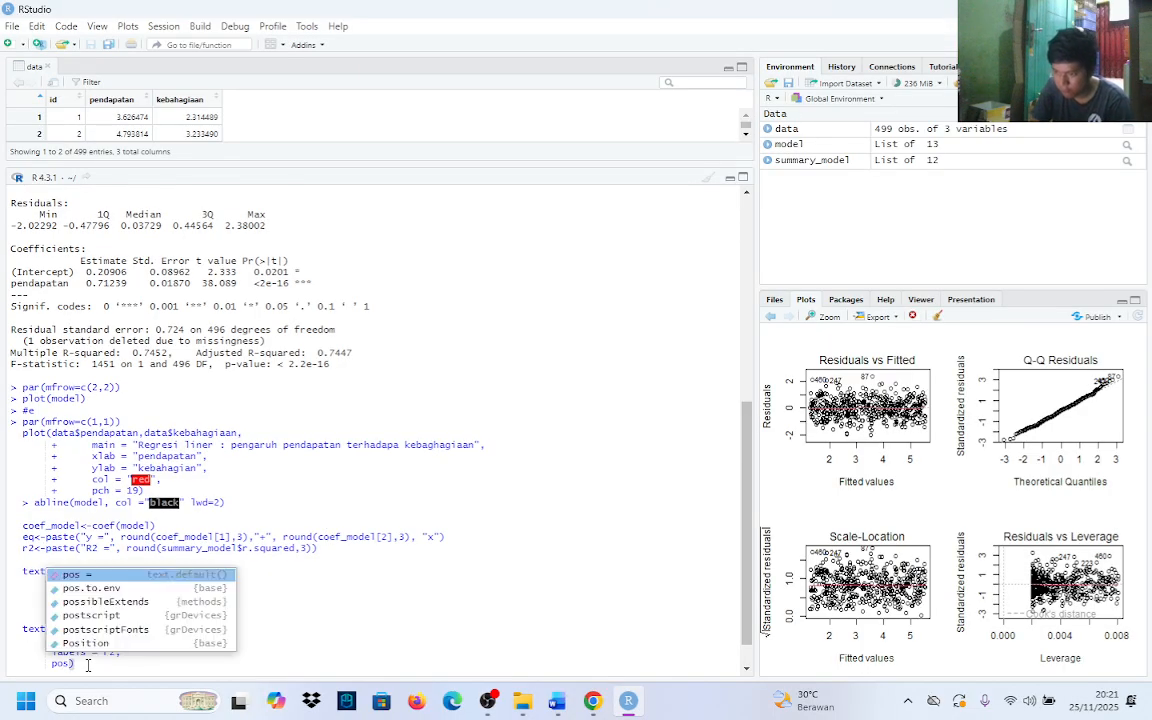
pyautogui.press('Tab')
pyautogui.write('3')
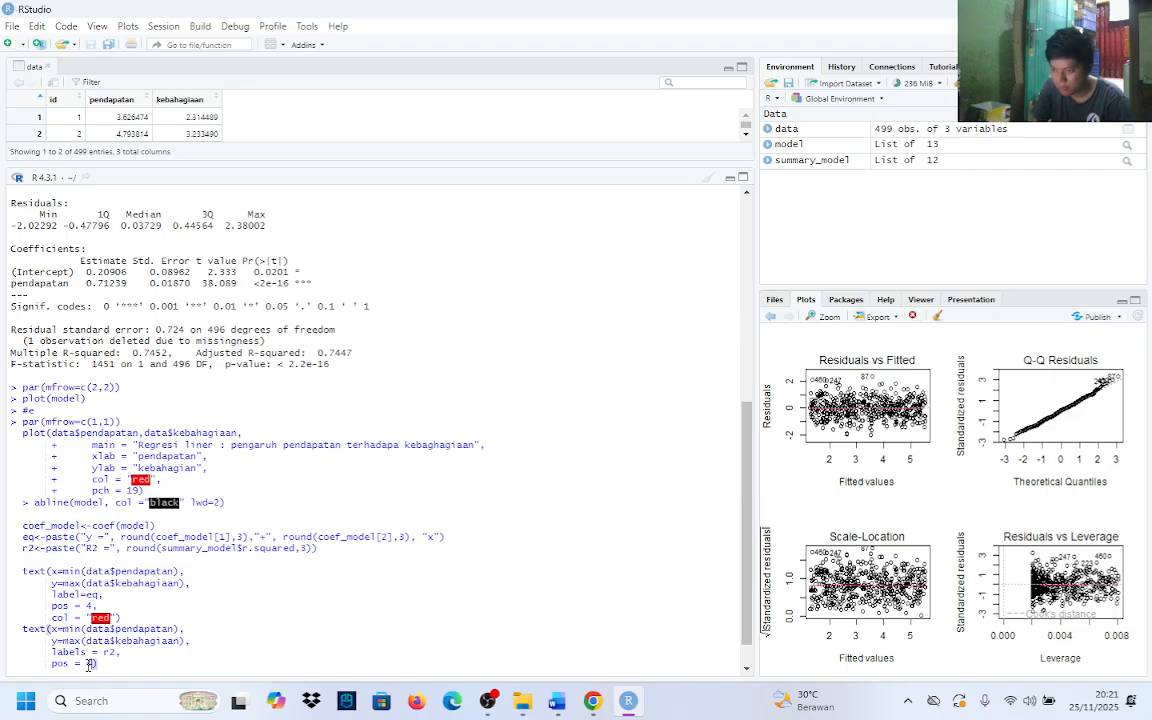
pyautogui.press('BackSpace')
pyautogui.write('3,')
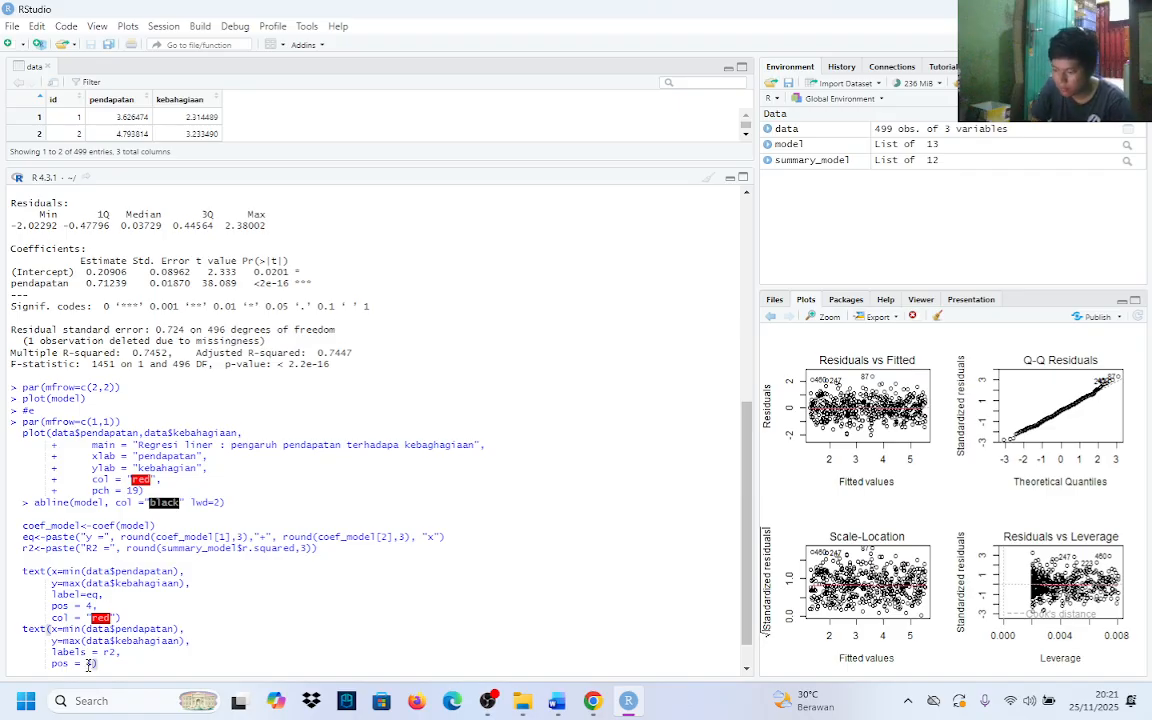
pyautogui.hotkey('shift', 'Return')
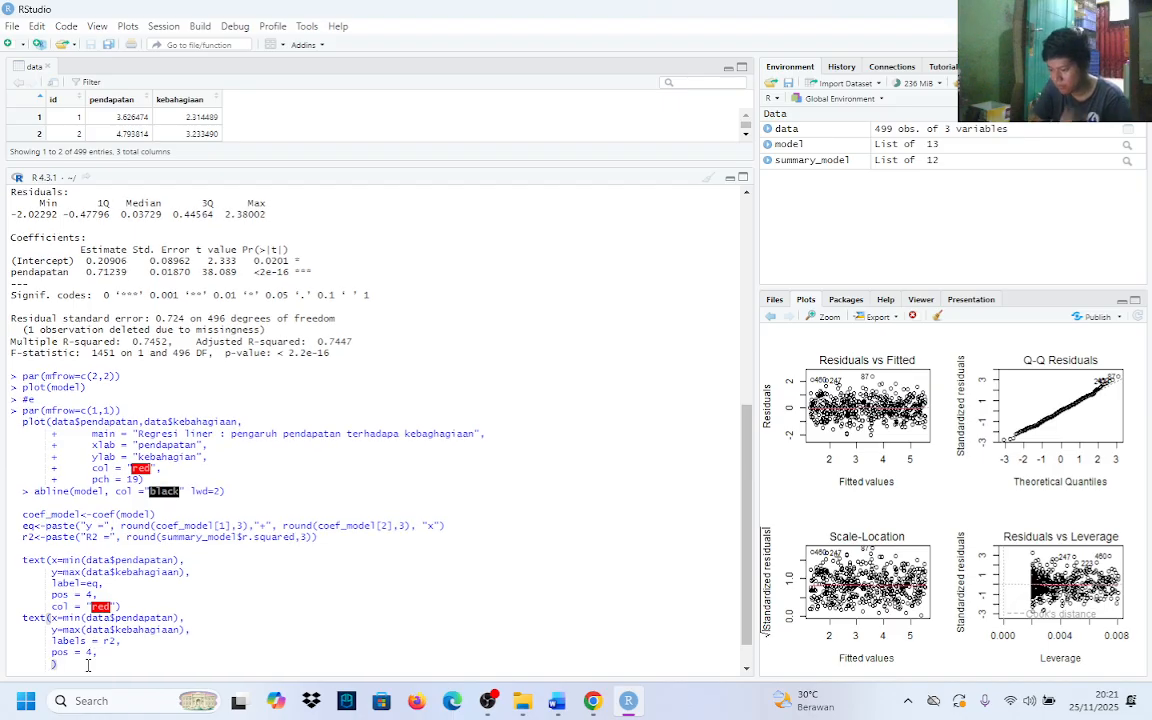
# Add the closing argument col = "red" to the second text call
pyautogui.write('col =')
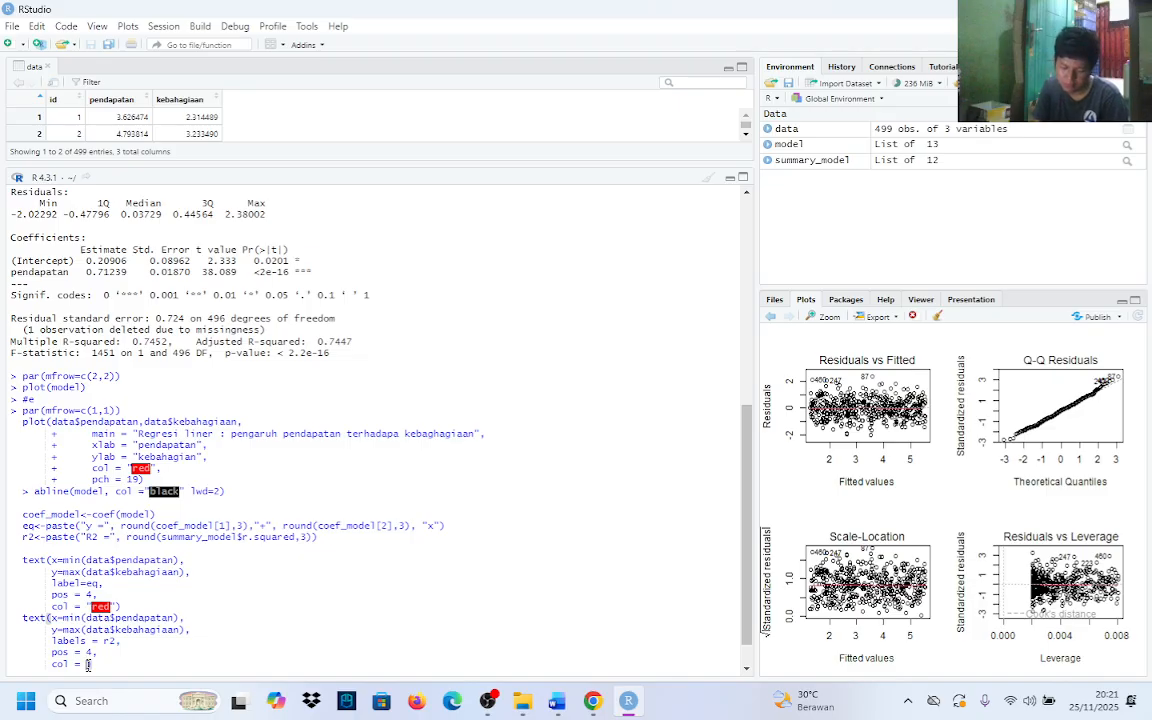
pyautogui.write('"')
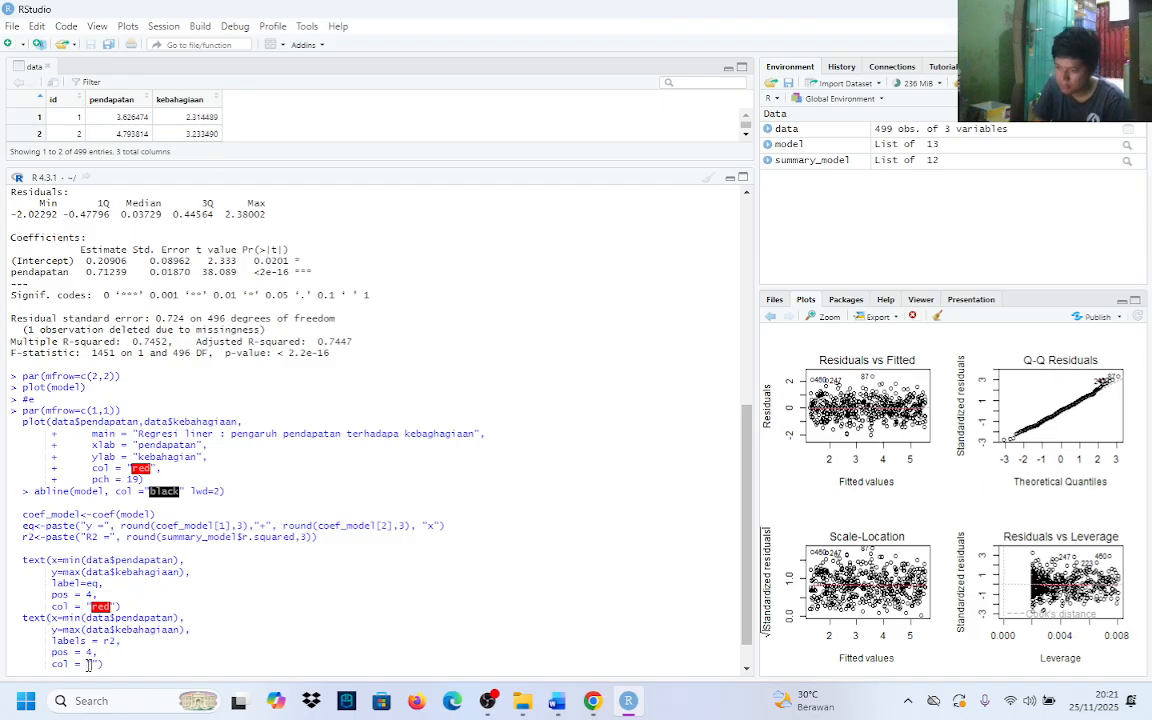
pyautogui.write('red')
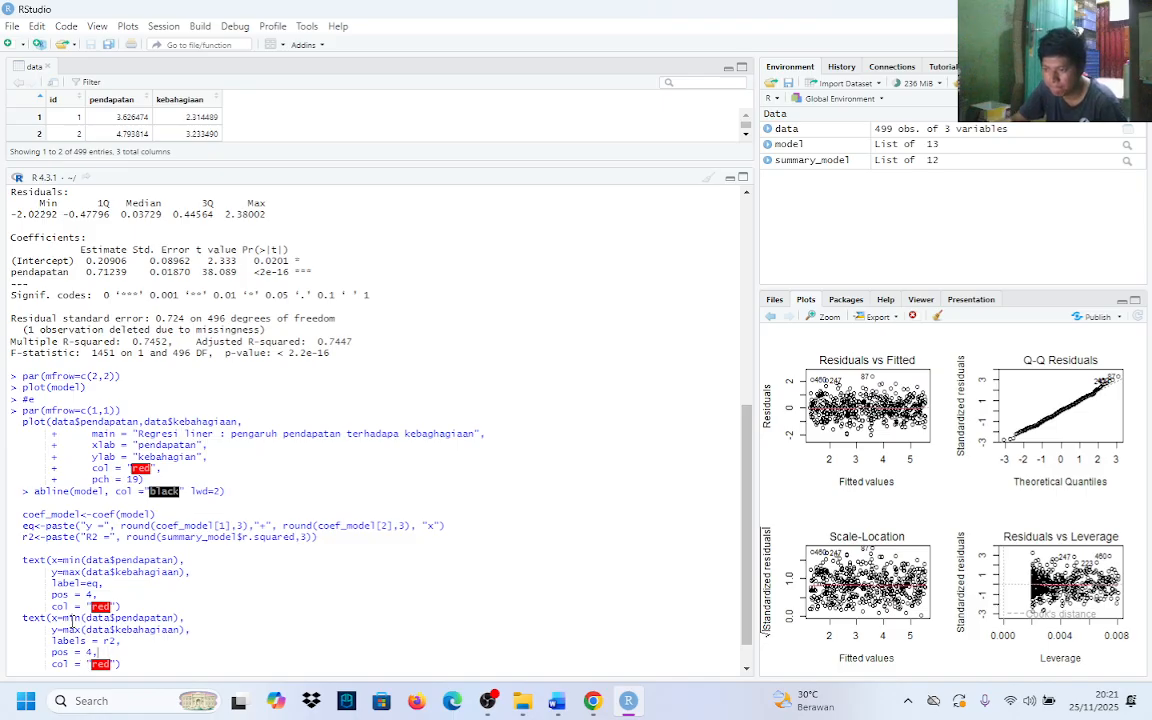
# Change the second text call's y argument to max(data$kebahagiaan)-0.5 and run the whole task e code block
pyautogui.click(120, 606)
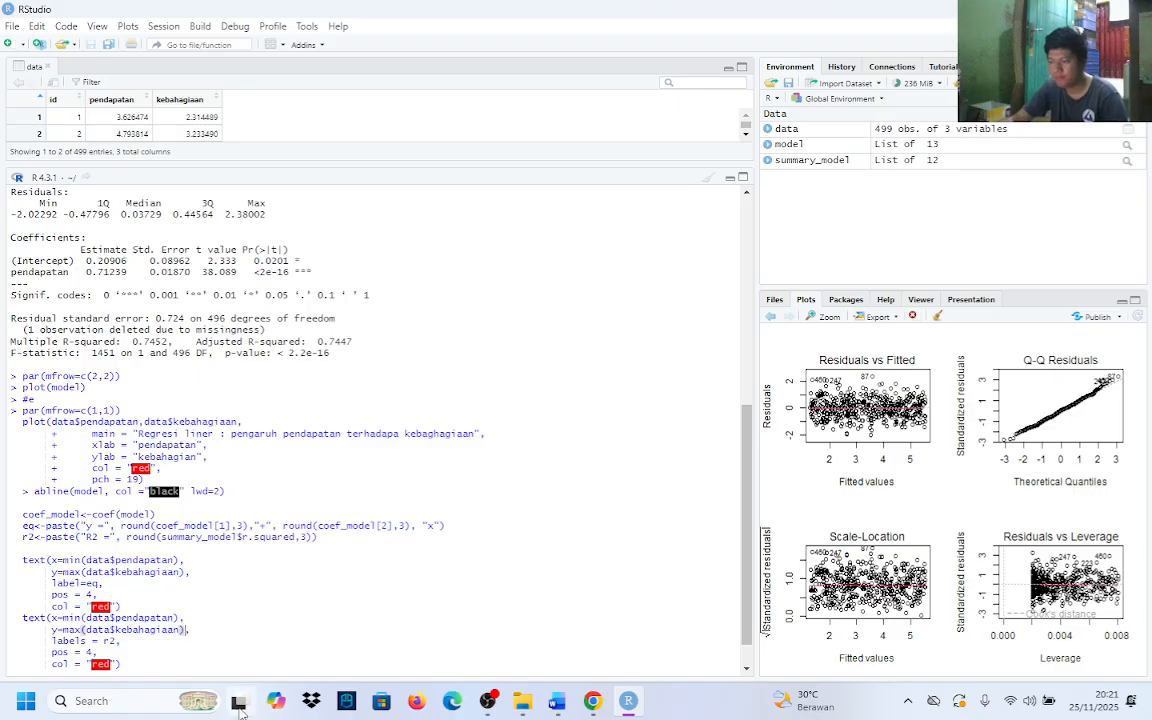
pyautogui.moveTo(240, 708)
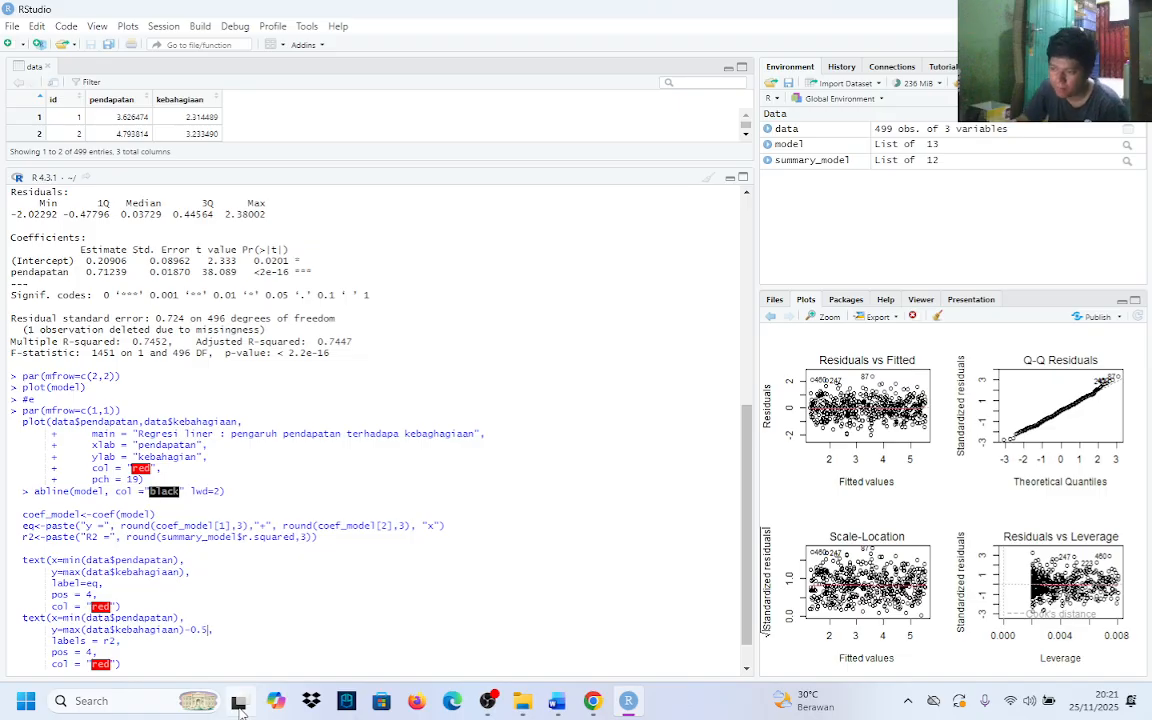
pyautogui.click(136, 662)
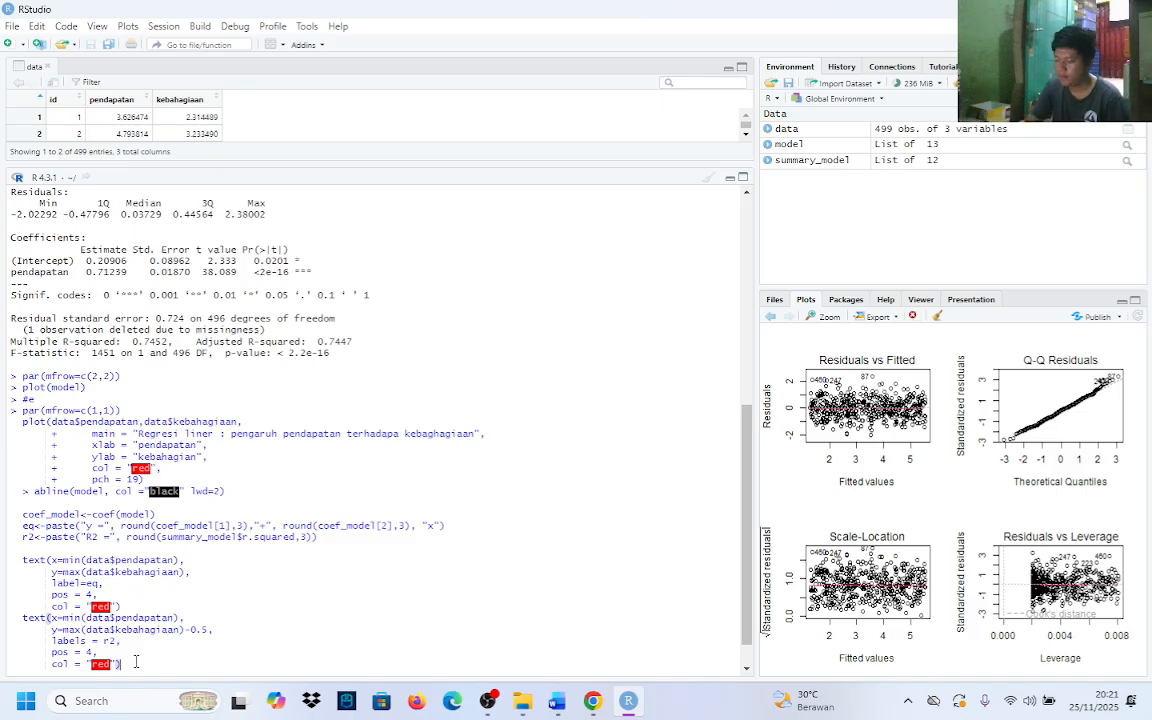
pyautogui.press('Return')
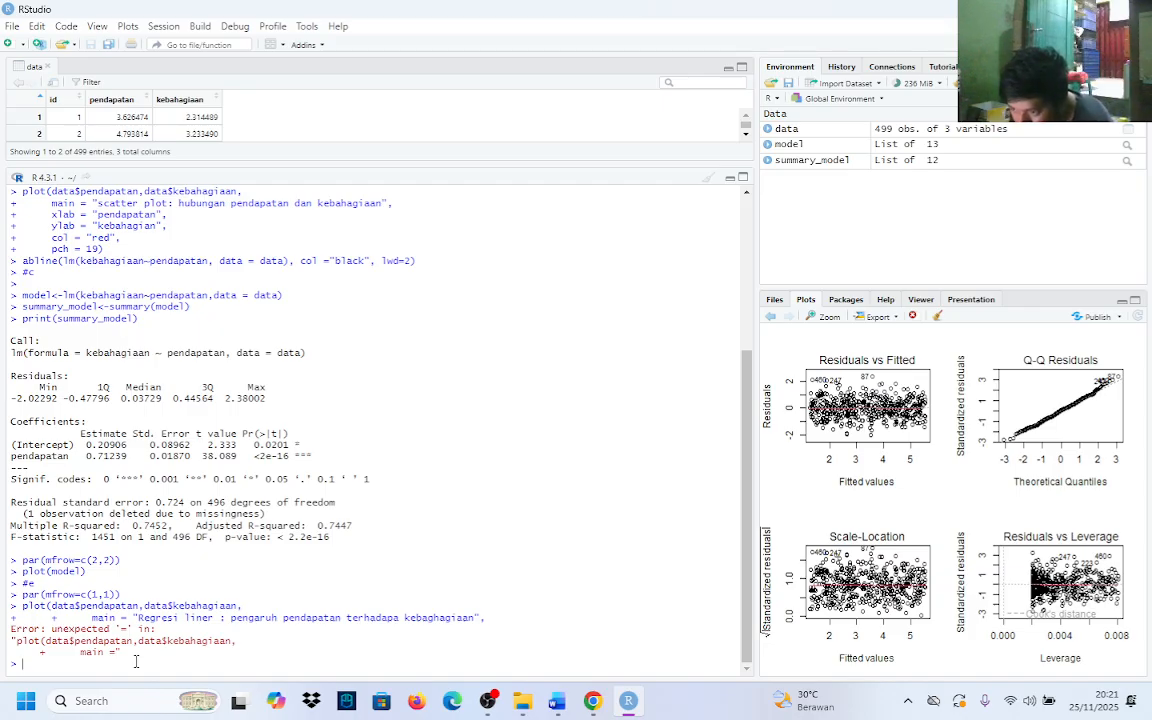
# Bring the task e code block back to the prompt and remove the stray plus signs before pch and ylab
pyautogui.hotkey('ctrl', 'v')
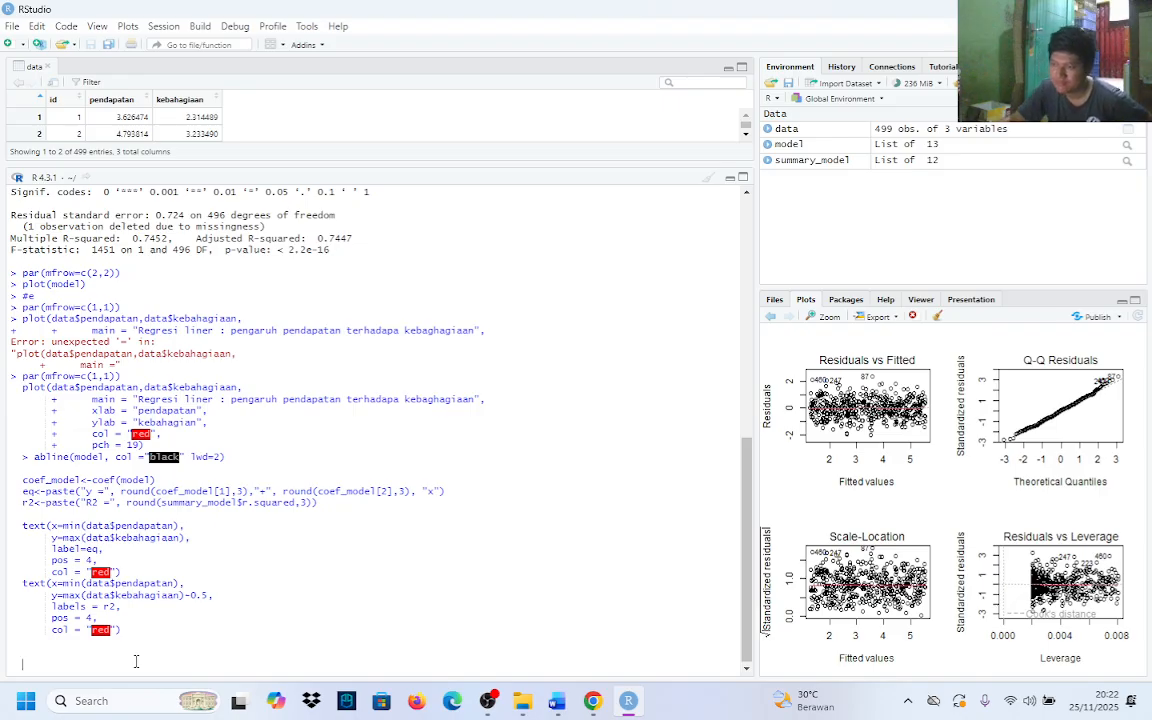
pyautogui.click(87, 444)
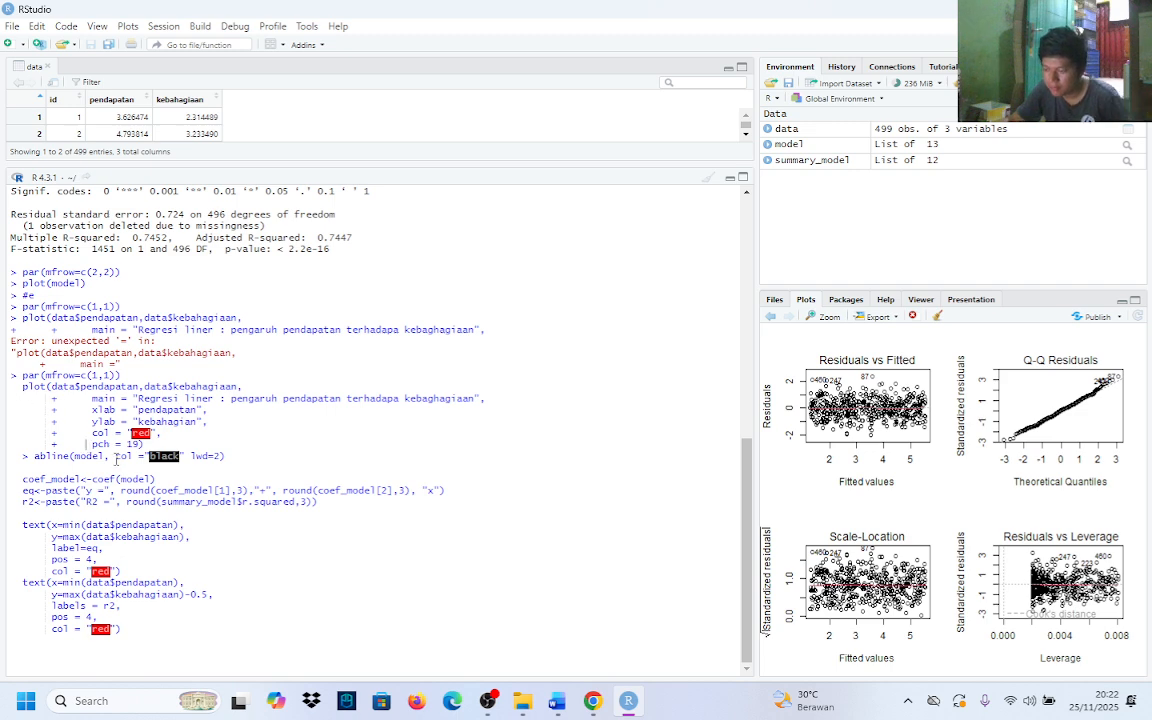
pyautogui.press('BackSpace')
pyautogui.press('BackSpace')
pyautogui.press('BackSpace')
pyautogui.press('BackSpace')
pyautogui.press('BackSpace')
pyautogui.press('BackSpace')
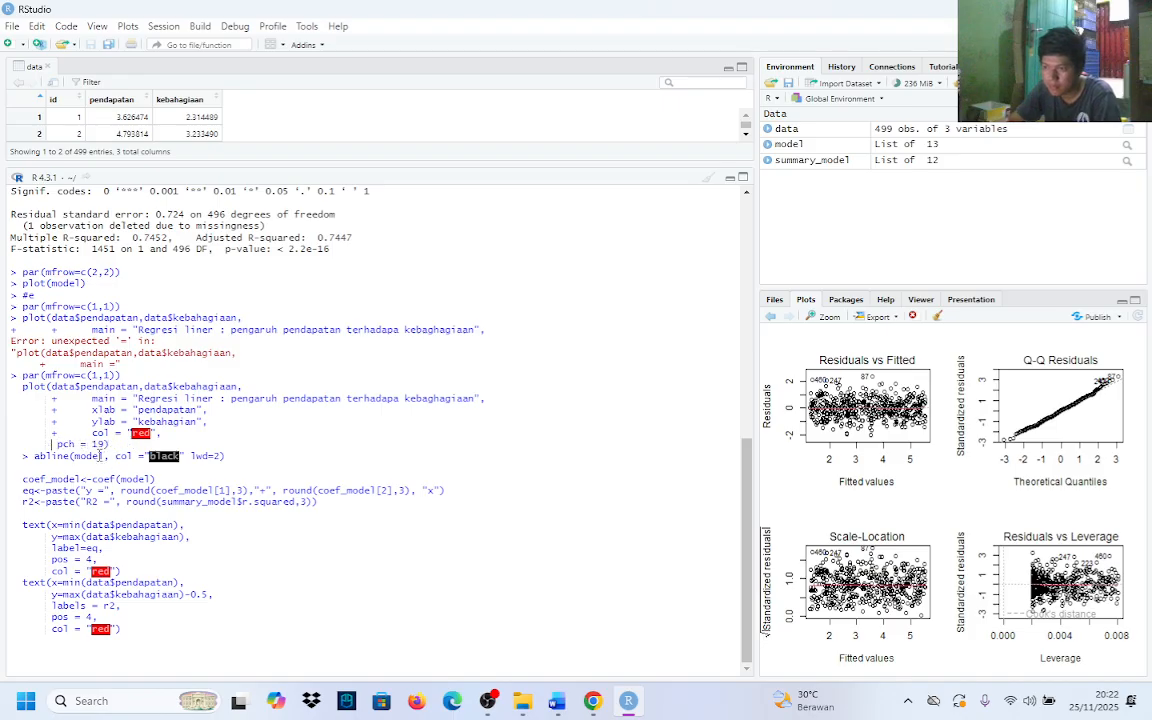
pyautogui.click(91, 422)
pyautogui.press('BackSpace')
pyautogui.press('BackSpace')
pyautogui.press('BackSpace')
pyautogui.press('BackSpace')
pyautogui.press('BackSpace')
pyautogui.press('BackSpace')
pyautogui.press('BackSpace')
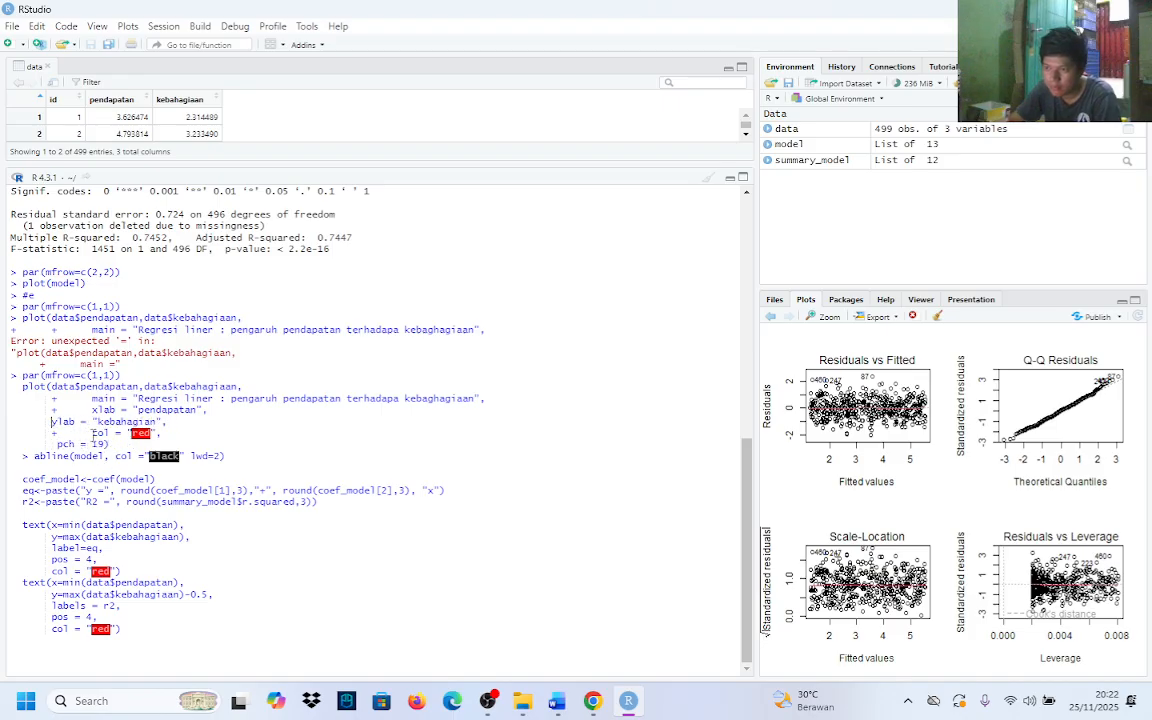
# Remove the stray plus sign before the plot call's col argument and align the pch line with it
pyautogui.click(91, 433)
pyautogui.press('BackSpace')
pyautogui.press('BackSpace')
pyautogui.press('BackSpace')
pyautogui.press('BackSpace')
pyautogui.press('BackSpace')
pyautogui.press('BackSpace')
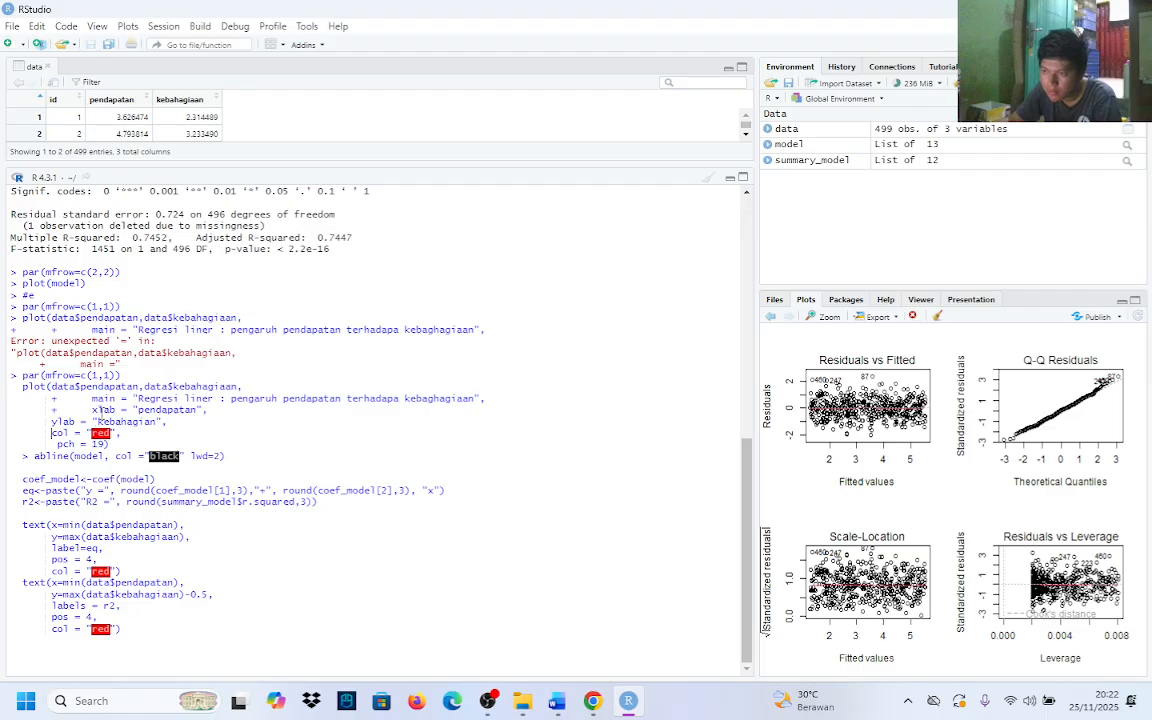
pyautogui.click(59, 444)
pyautogui.press('BackSpace')
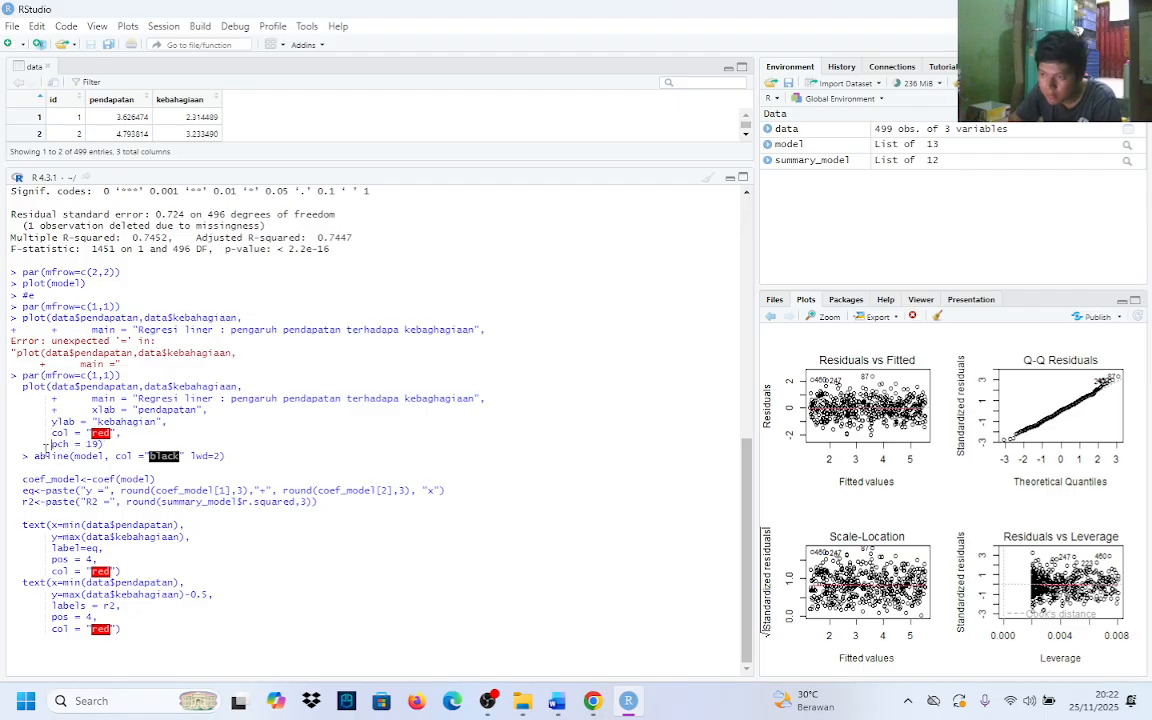
# Remove the stray plus signs before the plot call's xlab and main arguments, then run the code block
pyautogui.click(95, 410)
pyautogui.press('BackSpace')
pyautogui.press('BackSpace')
pyautogui.press('BackSpace')
pyautogui.press('BackSpace')
pyautogui.press('BackSpace')
pyautogui.press('BackSpace')
pyautogui.press('BackSpace')
pyautogui.press('BackSpace')
pyautogui.click(92, 398)
pyautogui.press('BackSpace')
pyautogui.press('BackSpace')
pyautogui.press('BackSpace')
pyautogui.press('BackSpace')
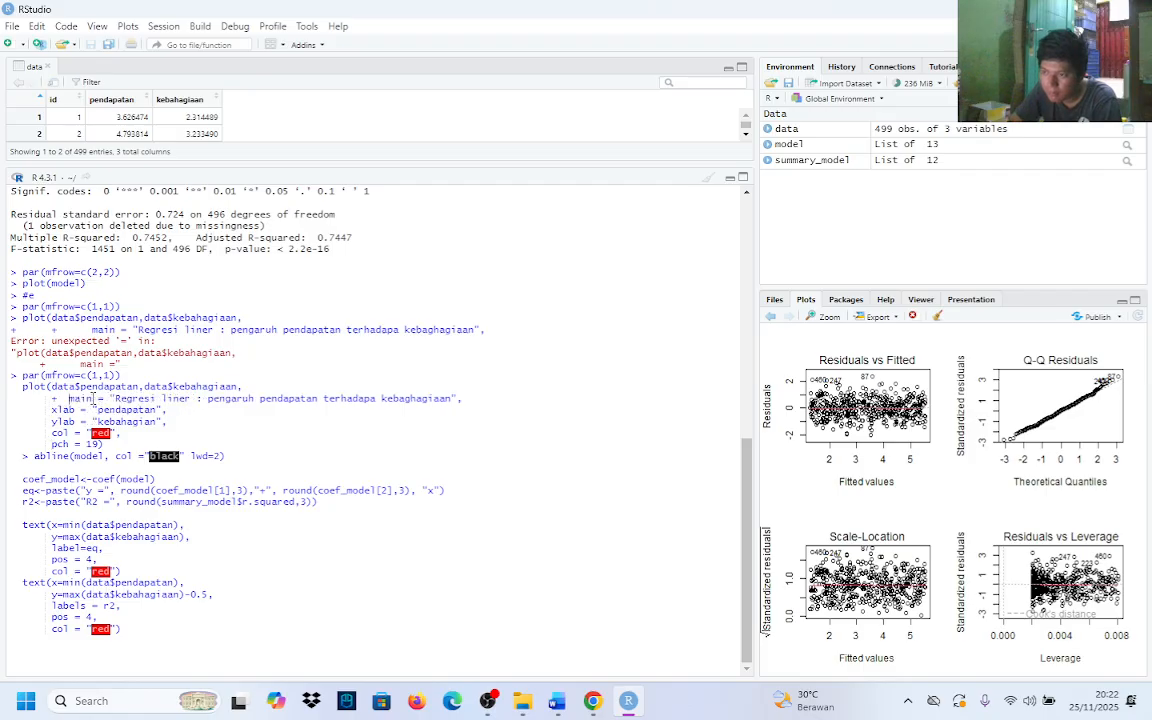
pyautogui.press('BackSpace')
pyautogui.press('BackSpace')
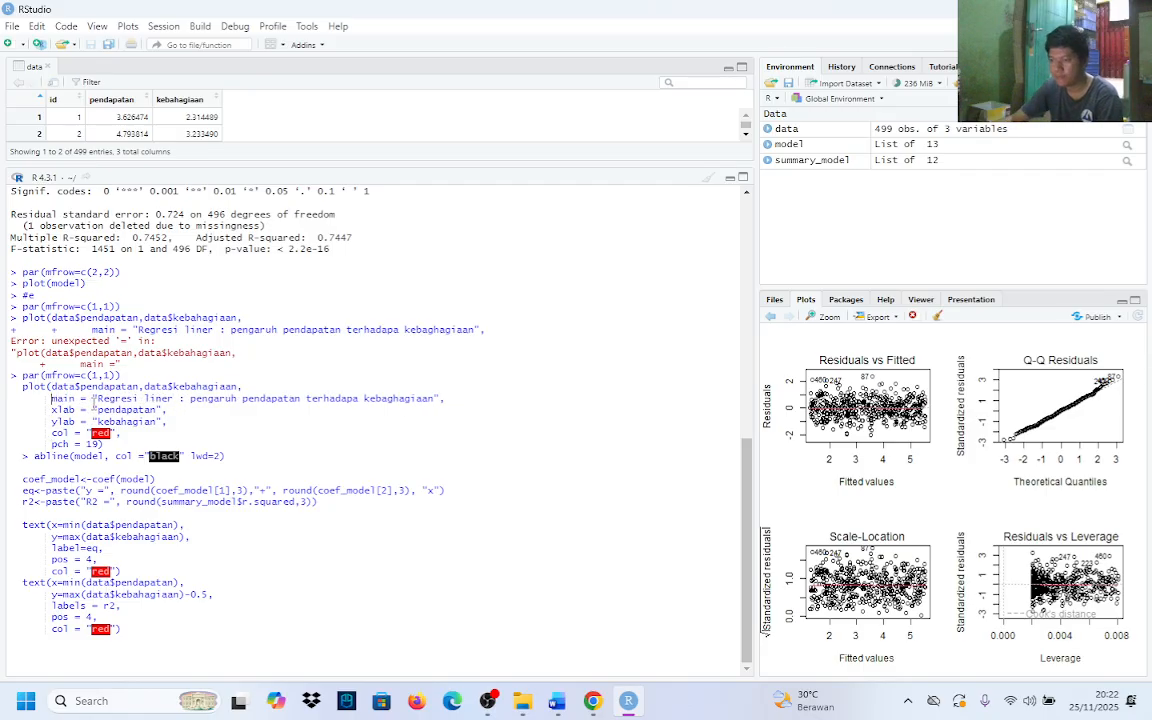
pyautogui.press('Return')
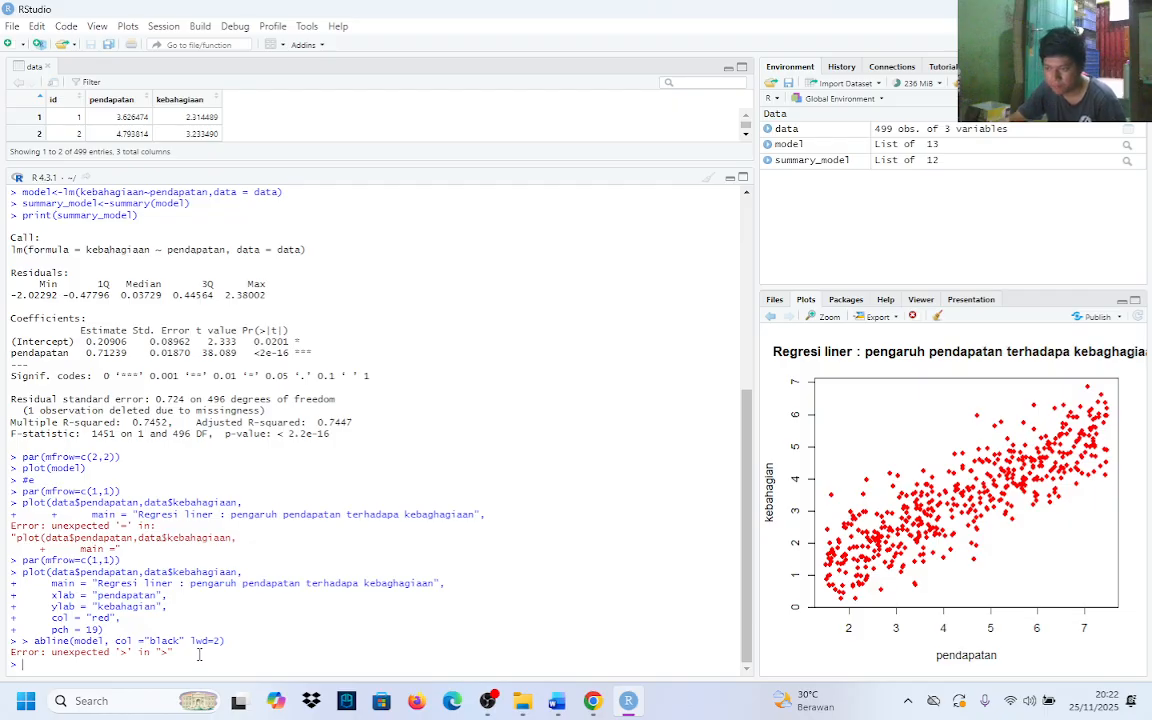
# Bring the code block back, remove the stray > before abline, keep abline on its own line, and rerun the block
pyautogui.write('par(mfrow=c(1,1)) plot(data$pendapatan,data$kebahagiaan,      main = "Regresi liner : pengaruh pendapatan terhadapa kebaghagiaan",      xlab = "pendapatan",      ylab = "kebahagian",      col = "red",      pch = 19) > abline(model, col ="black" lwd=2)  coef_model<-coef(model) eq<-paste("y =", round(coef_model[1],3),"+", round(coef_model[2],3), "x") r2<-paste("R2 =", round(summary_model$r.squared,3))  text(x=min(data$pendapatan),      y=max(data$kebahagiaan),      label=eq,      pos = 4,      col = "red") text(x=min(data$pendapatan),      y=max(data$kebahagiaan)-0.5,      labels = r2,      pos = 4,      col = "red")')
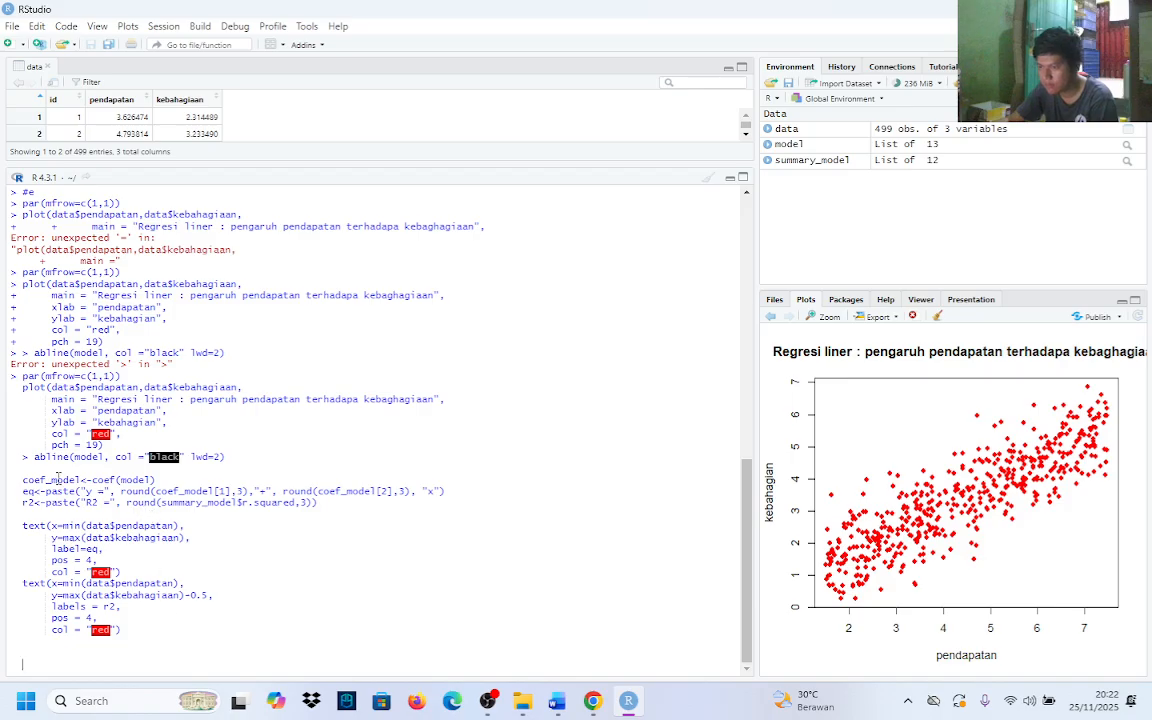
pyautogui.press('BackSpace')
pyautogui.press('BackSpace')
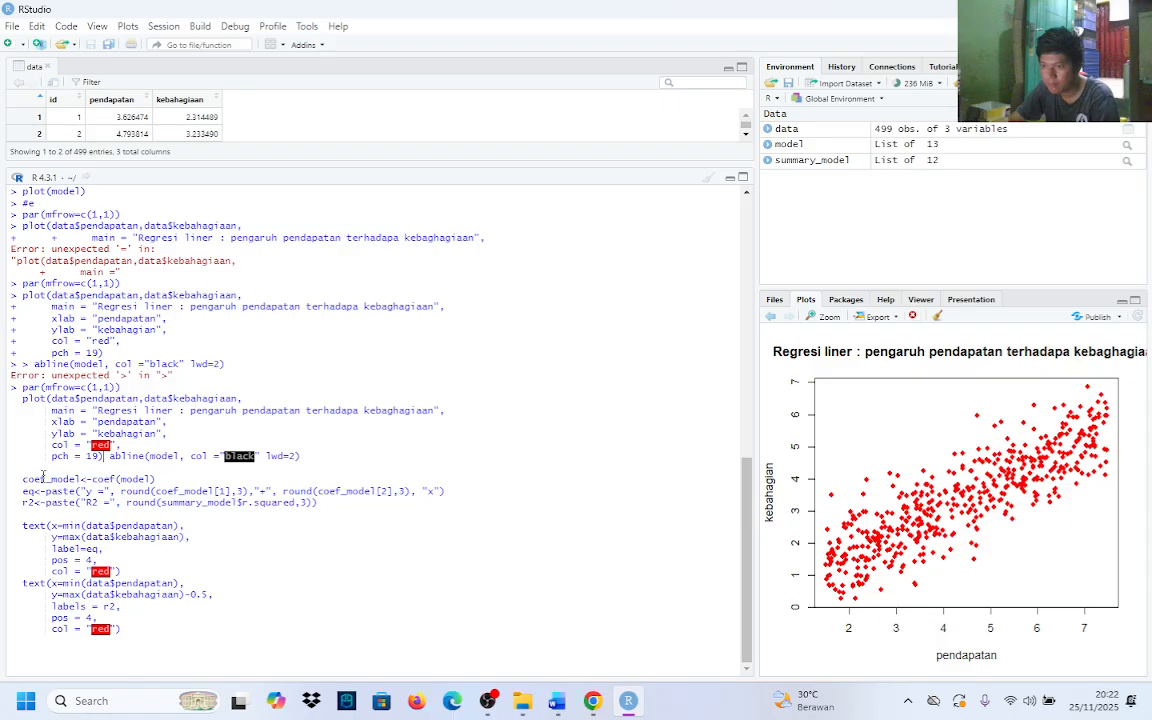
pyautogui.hotkey('shift', 'Return')
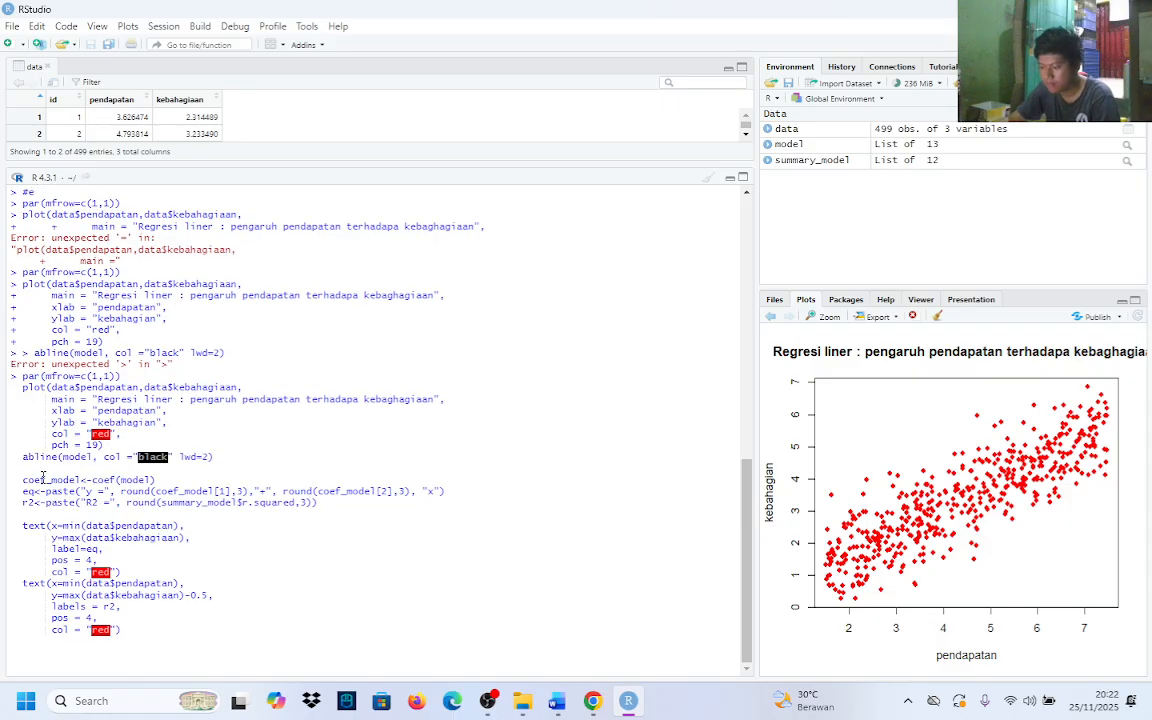
pyautogui.press('Return')
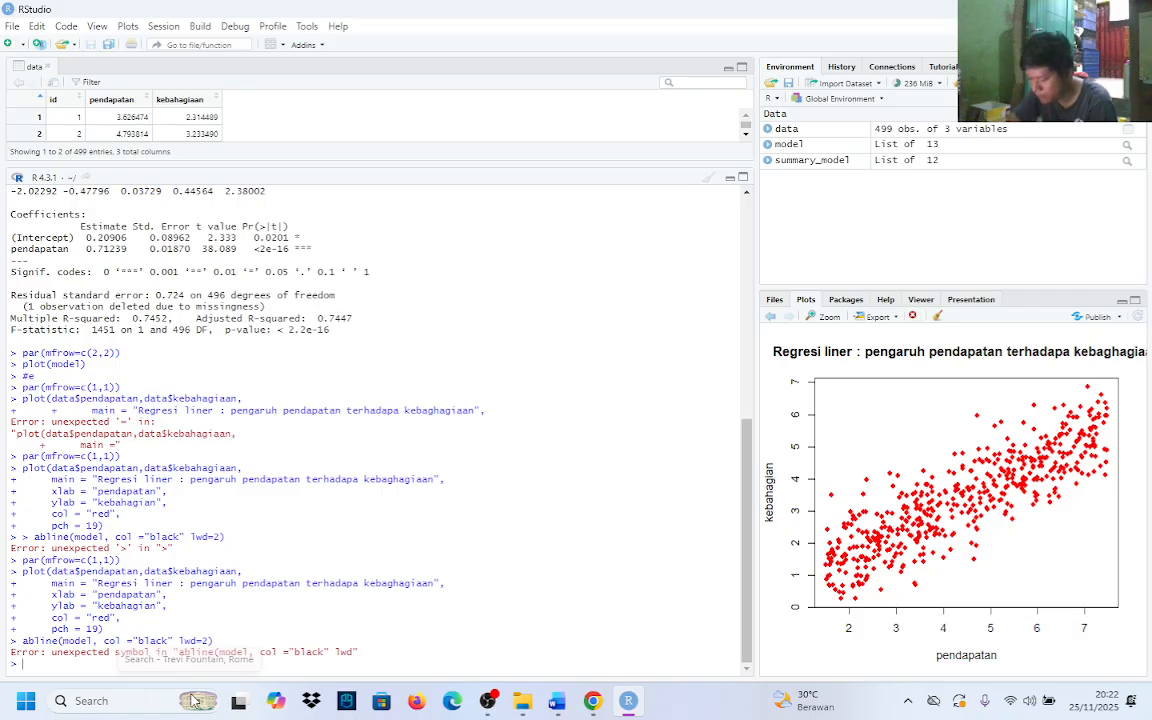
# Bring the code block back, add the missing comma after "black" in the abline call, and rerun the block
pyautogui.write('par(mfrow=c(1,1)) plot(data$pendapatan,data$kebahagiaan,      main = "Regresi liner : pengaruh pendapatan terhadapa kebaghagiaan",      xlab = "pendapatan",      ylab = "kebahagian",      col = "red",      pch = 19) abline(model, col ="black" lwd=2)  coef_model<-coef(model) eq<-paste("y =", round(coef_model[1],3),"+", round(coef_model[2],3), "x") r2<-paste("R2 =", round(summary_model$r.squared,3))  text(x=min(data$pendapatan),      y=max(data$kebahagiaan),      label=eq,      pos = 4,      col = "red") text(x=min(data$pendapatan),      y=max(data$kebahagiaan)-0.5,      labels = r2,      pos = 4,      col = "red")')
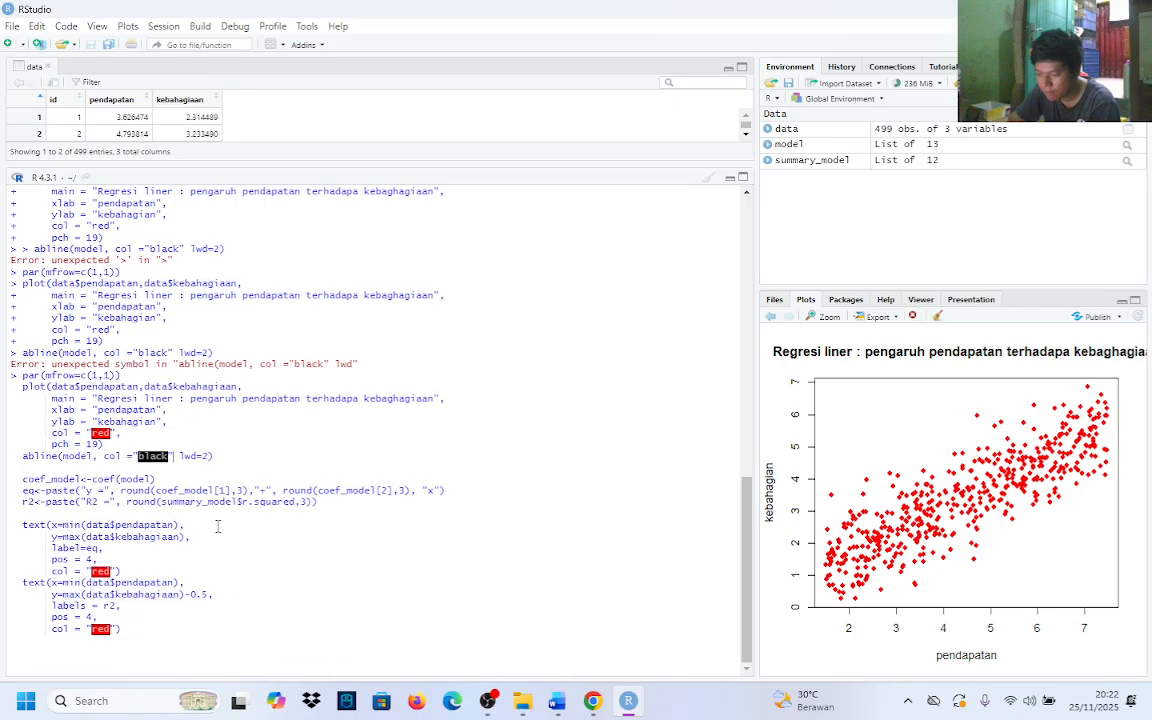
pyautogui.write(',')
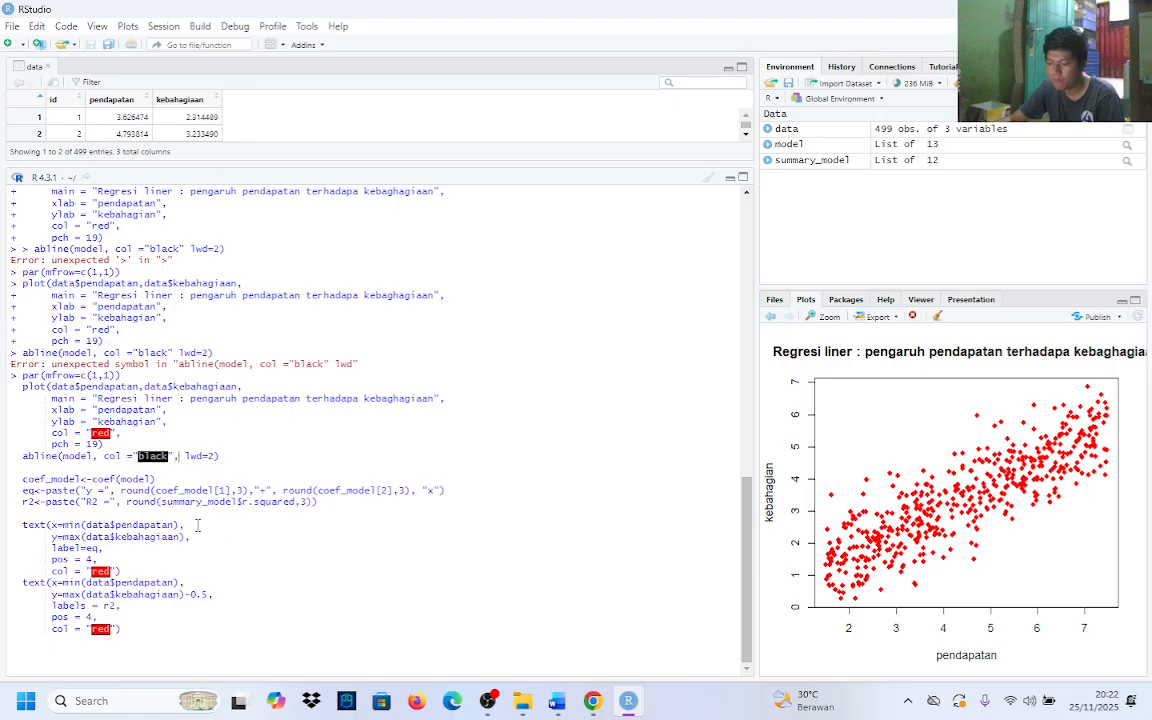
pyautogui.press('Return')
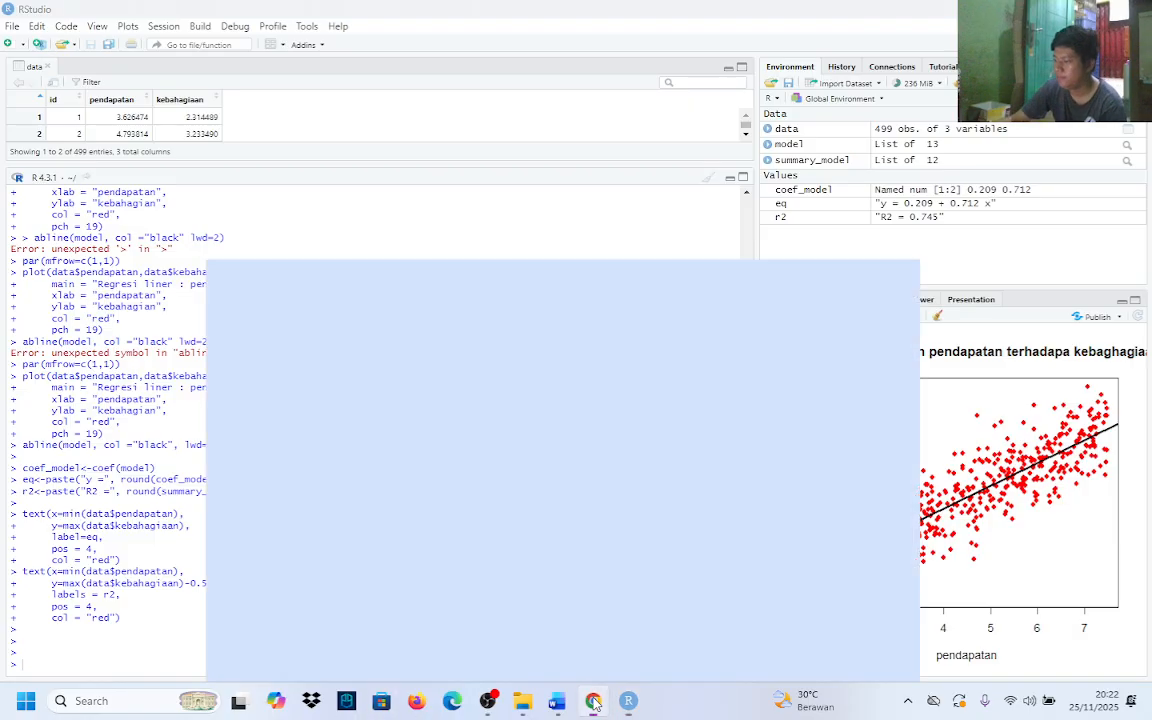
# Switch to the Word assignment document to review task e's plotting requirements, then return to RStudio
pyautogui.click(593, 701)
pyautogui.click(593, 701)
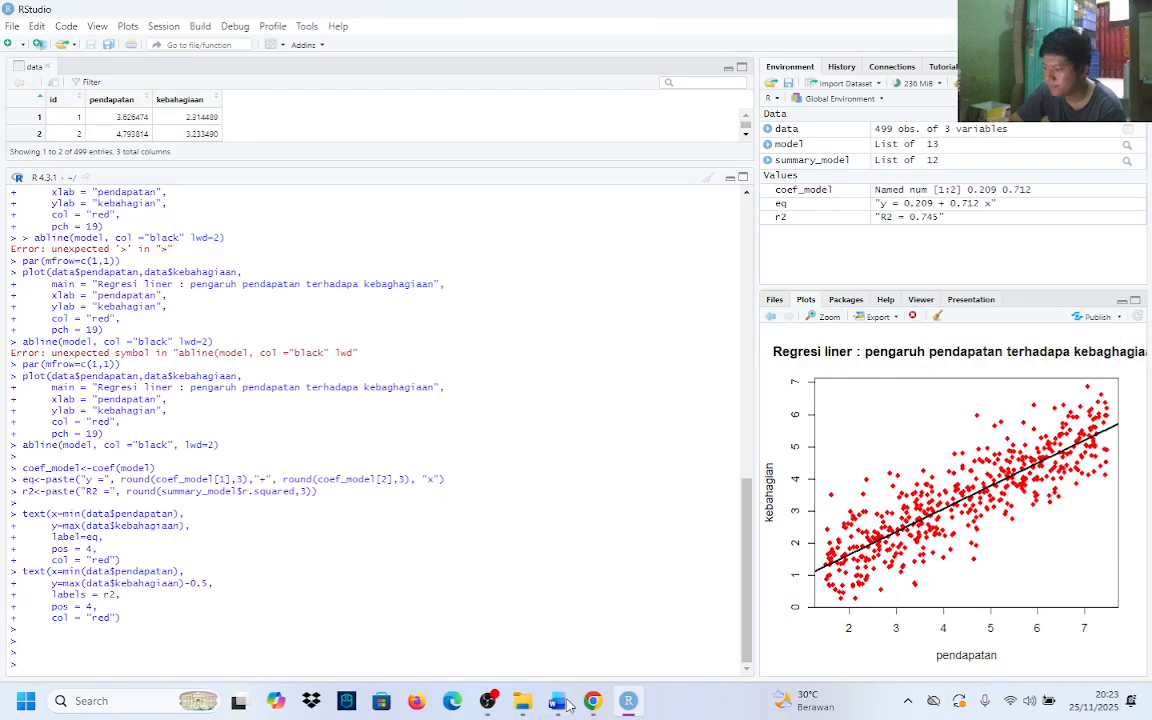
pyautogui.click(556, 702)
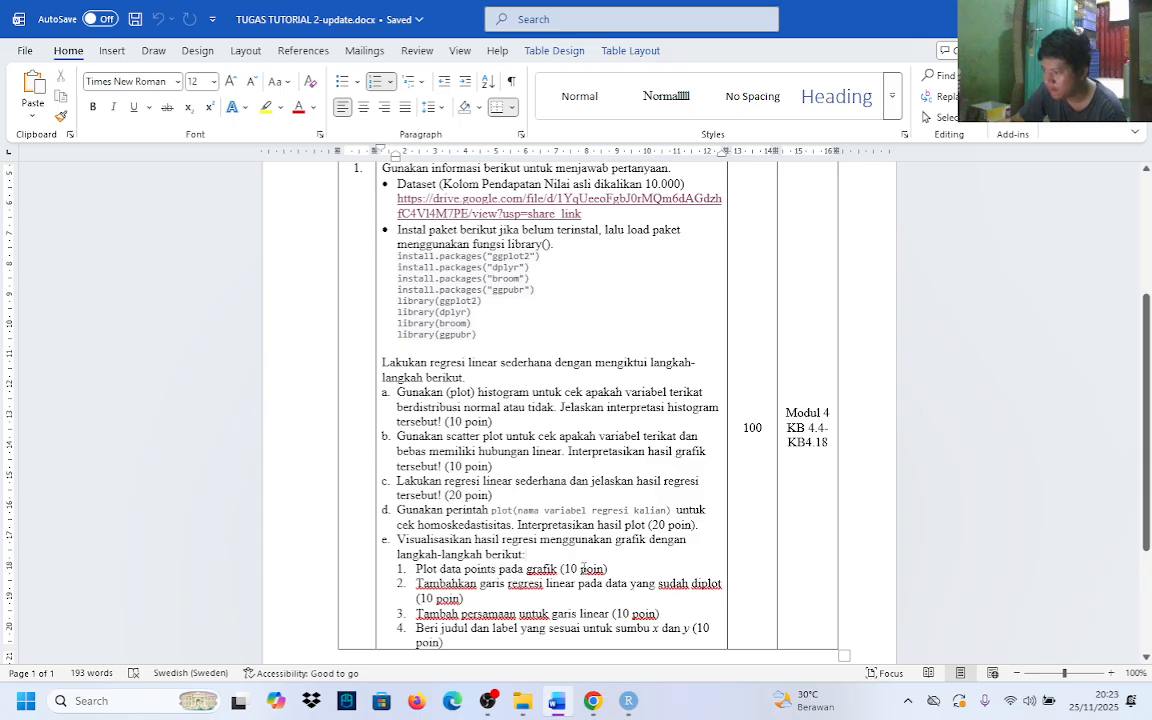
pyautogui.click(592, 701)
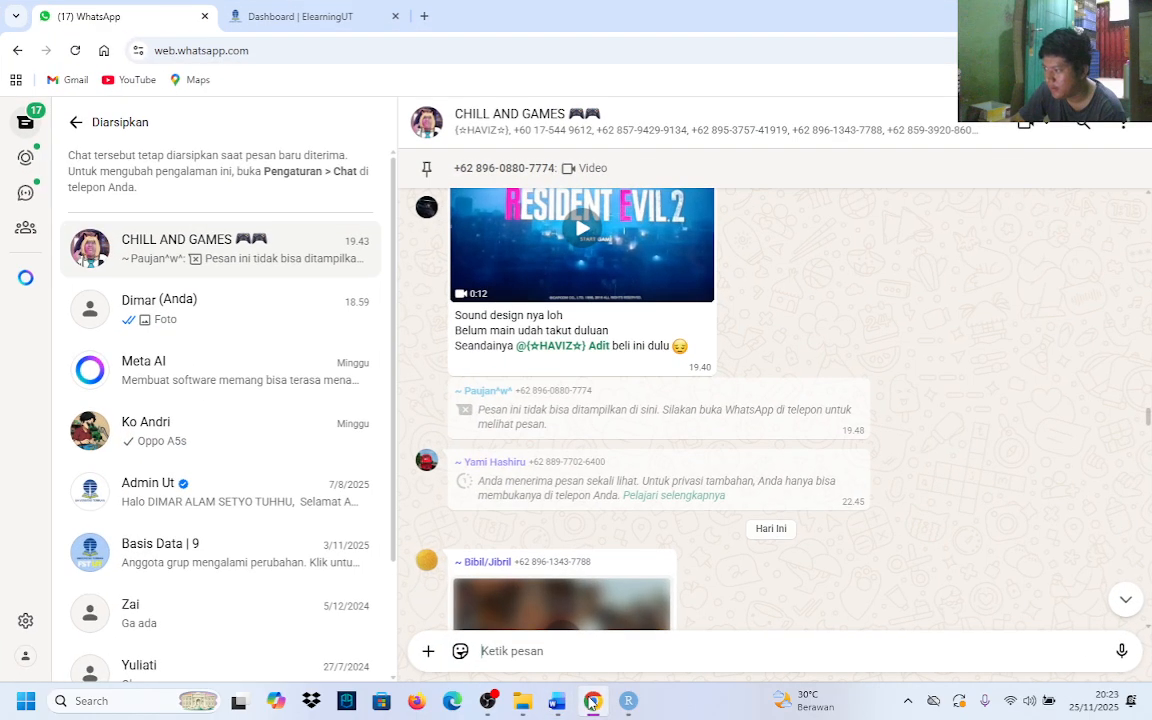
pyautogui.click(592, 701)
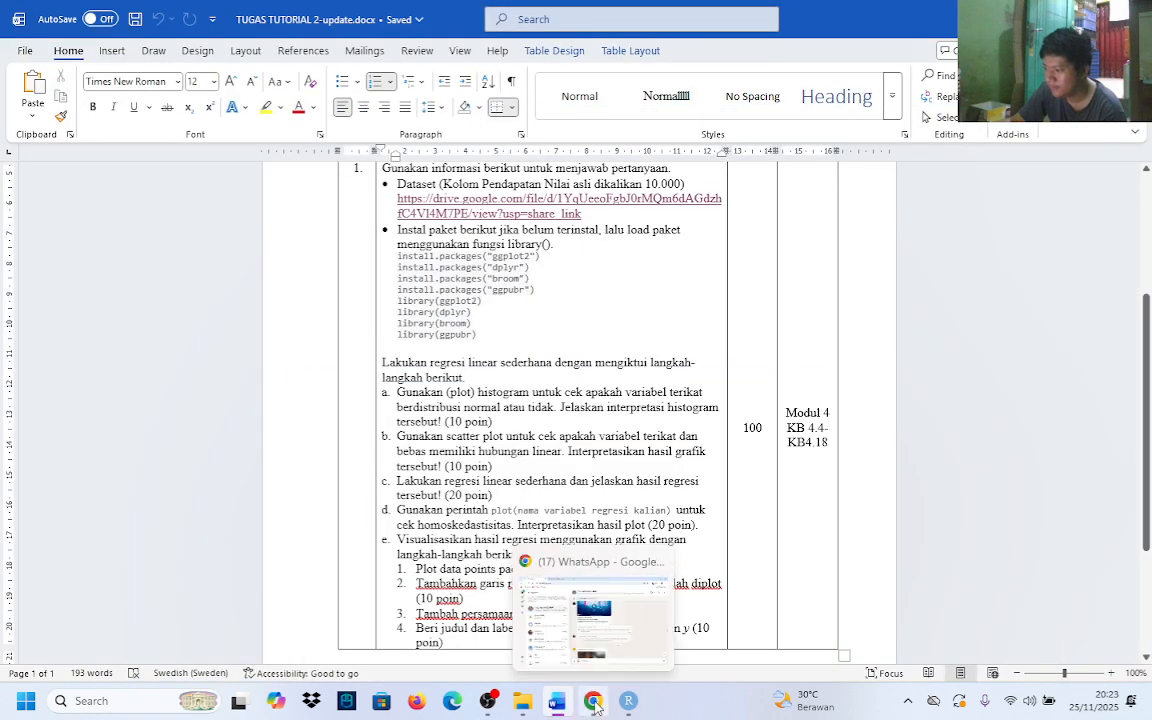
pyautogui.click(623, 704)
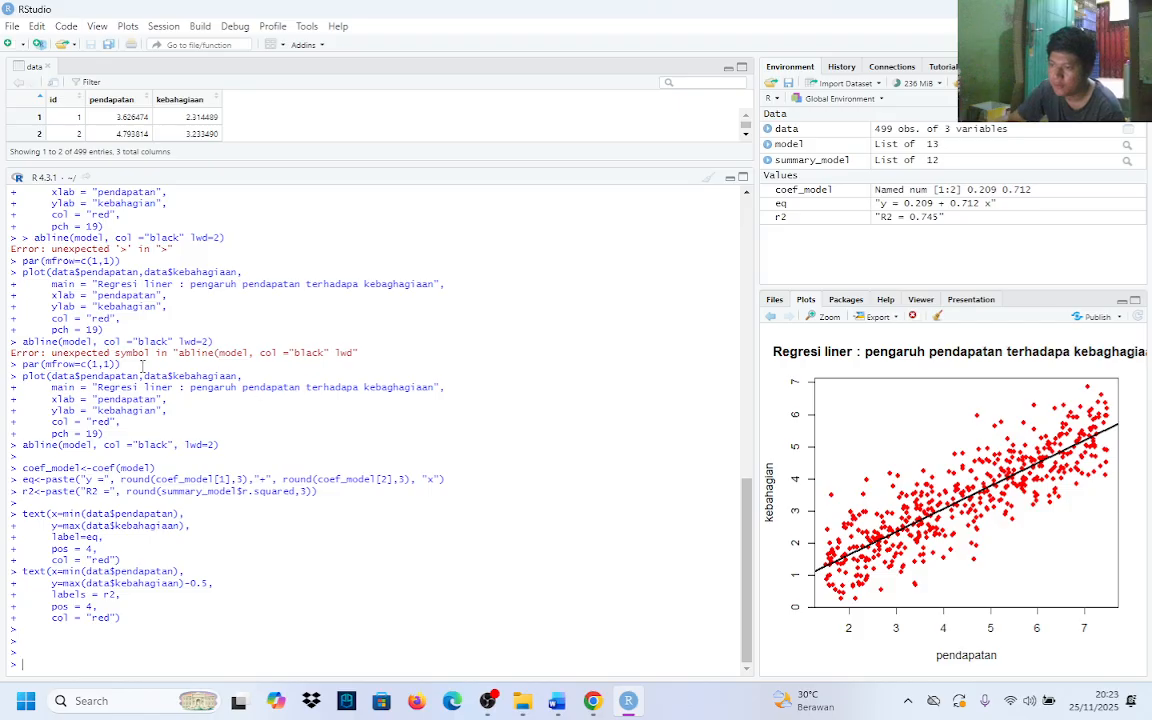
# Check the executed plot and abline commands in RStudio against task e's numbered requirements in the Word document
pyautogui.moveTo(19, 378); pyautogui.dragTo(231, 452)
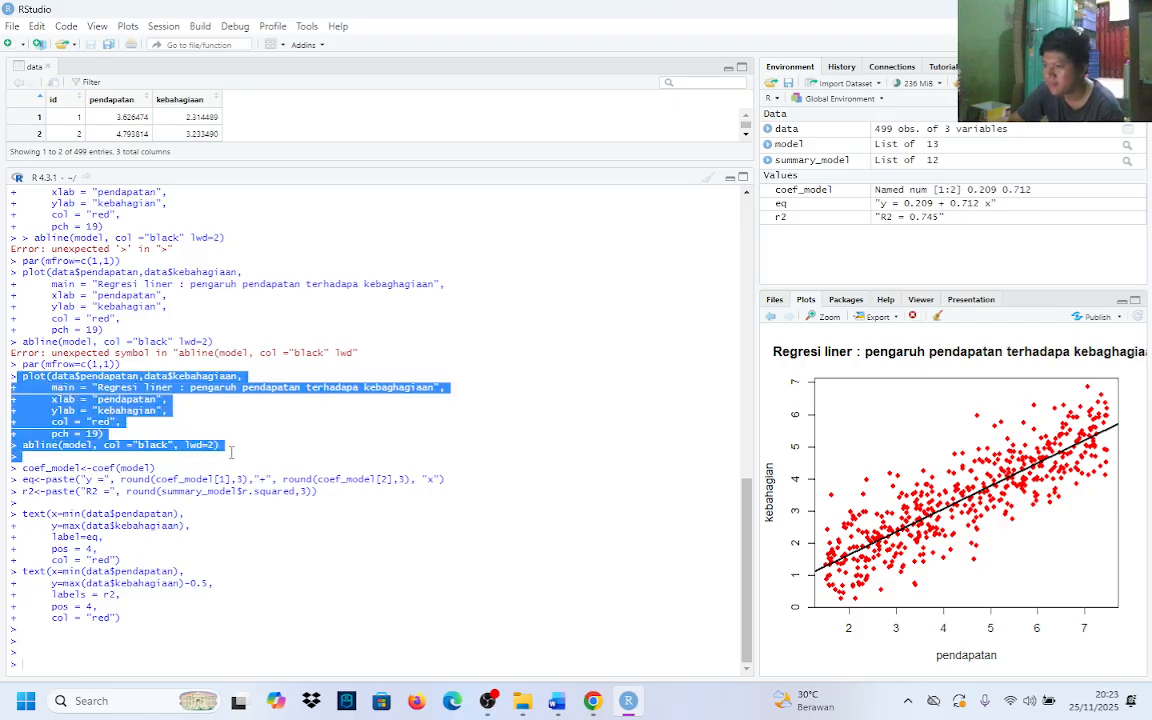
pyautogui.click(134, 402)
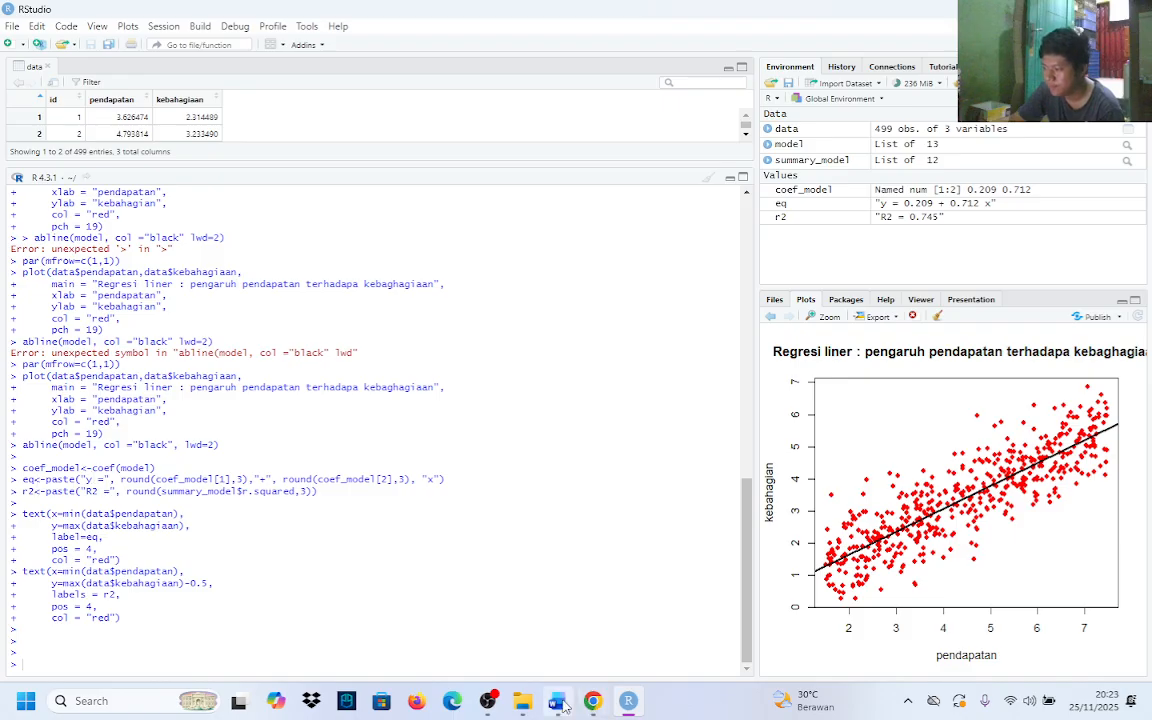
pyautogui.hotkey('alt', 'Tab')
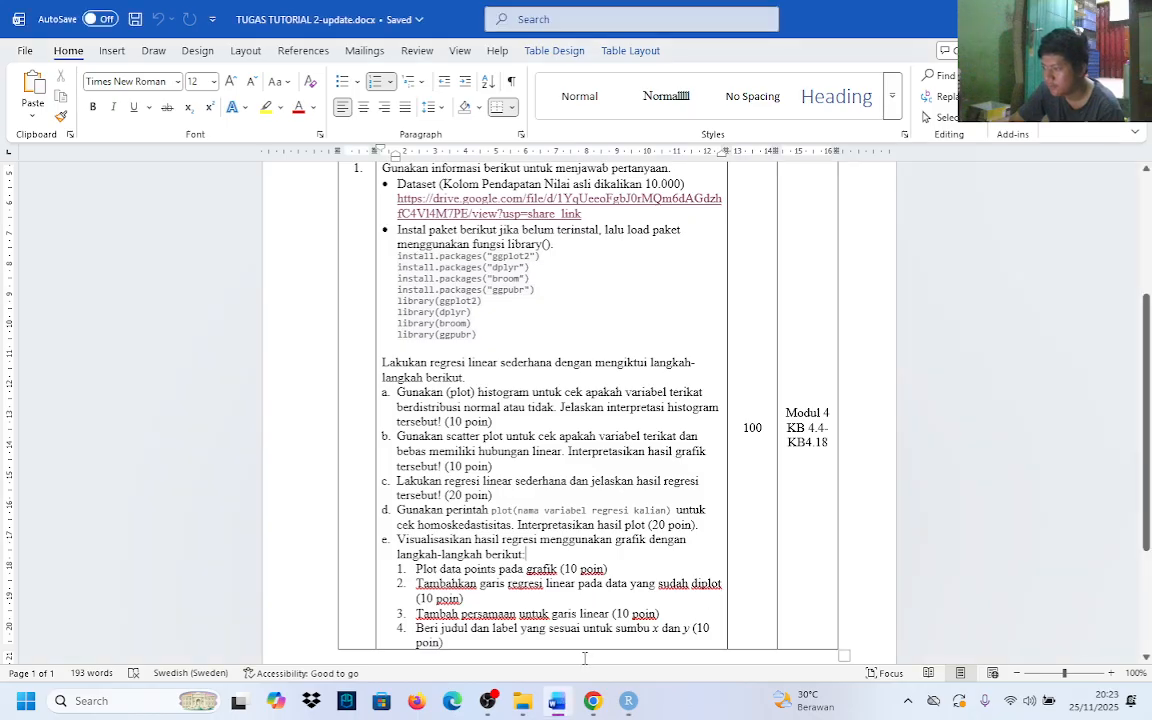
pyautogui.click(626, 702)
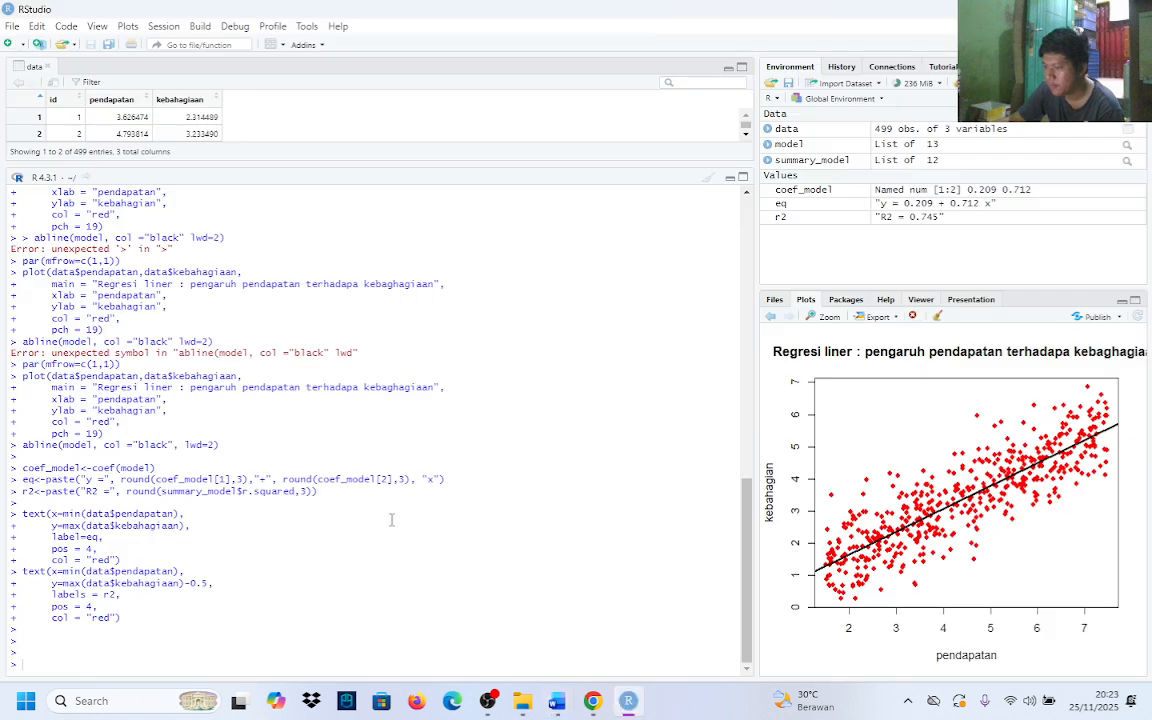
pyautogui.moveTo(21, 444); pyautogui.dragTo(249, 451)
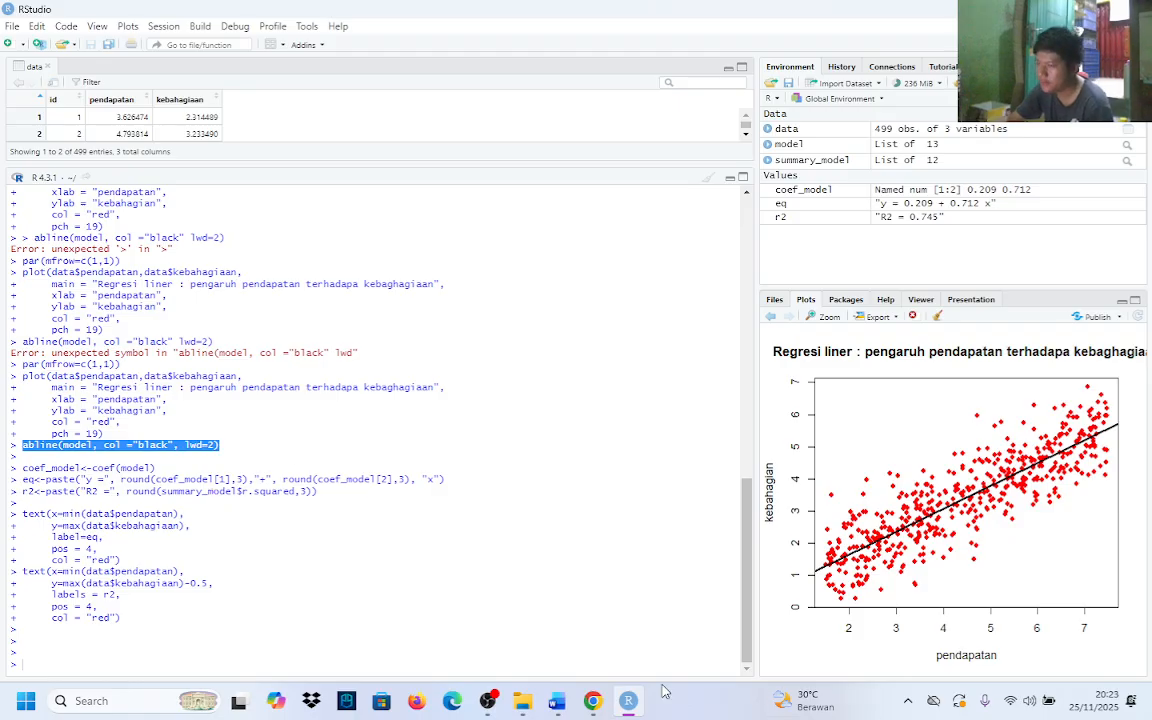
pyautogui.click(593, 704)
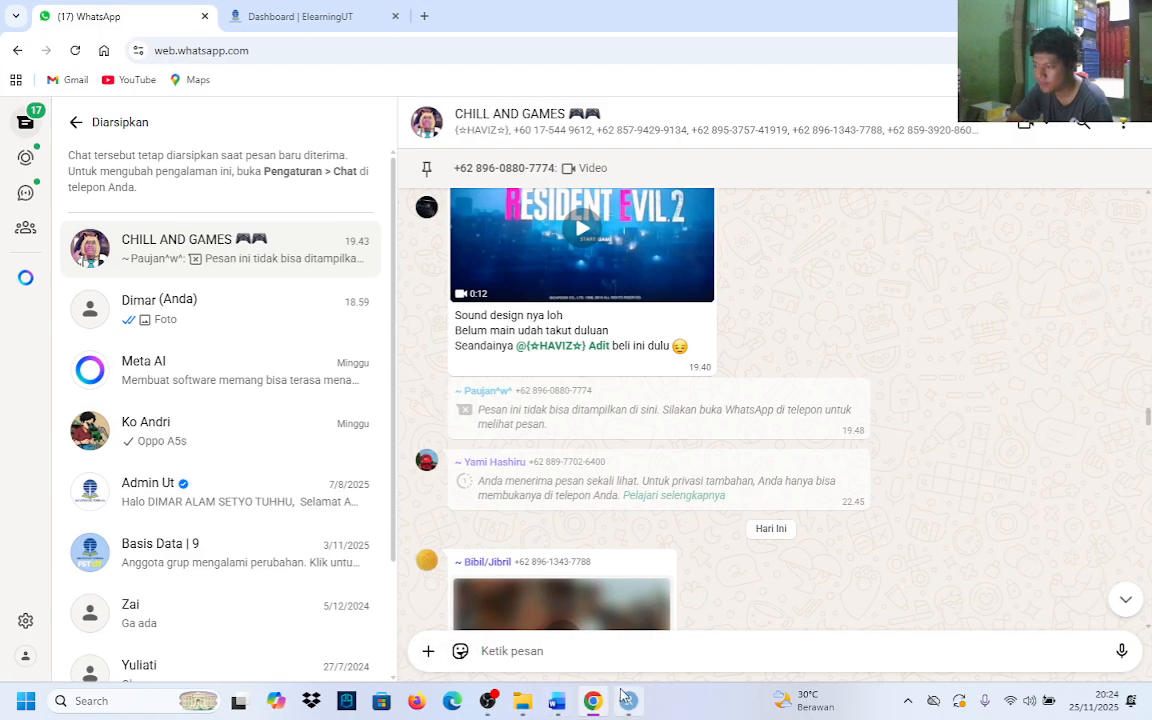
pyautogui.moveTo(593, 712); pyautogui.dragTo(487, 706)
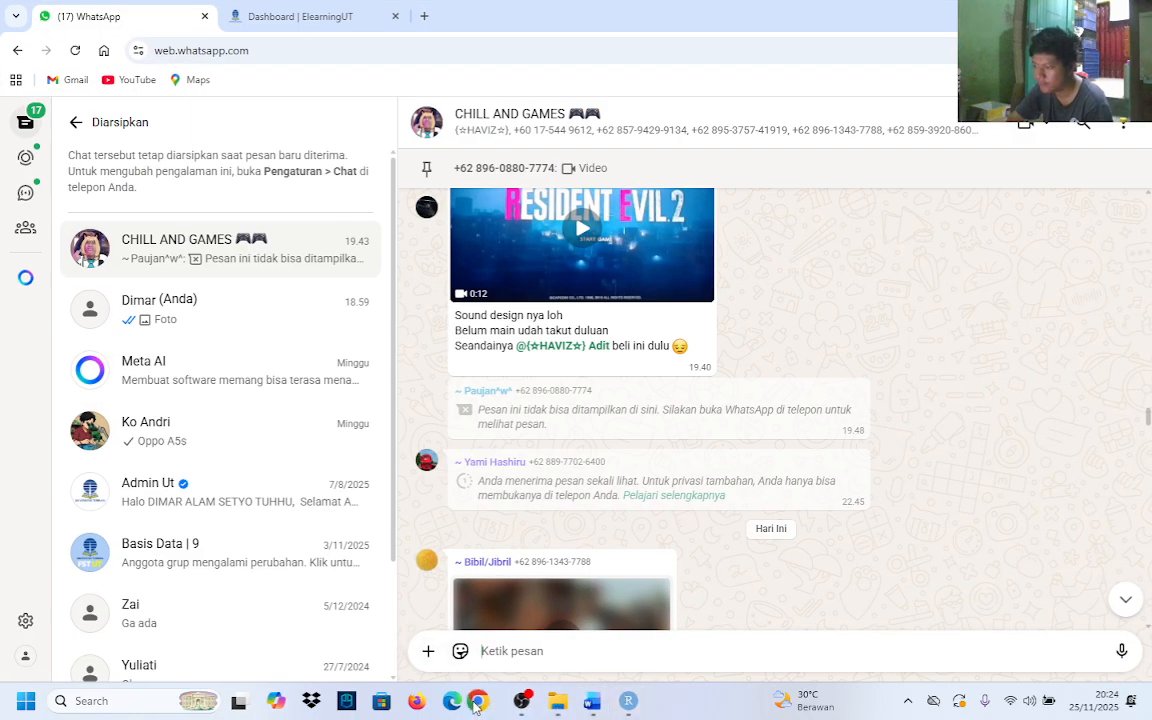
# Switch to the Word assignment and compare task e's four plotting requirements with the regression plot in RStudio
pyautogui.click(591, 709)
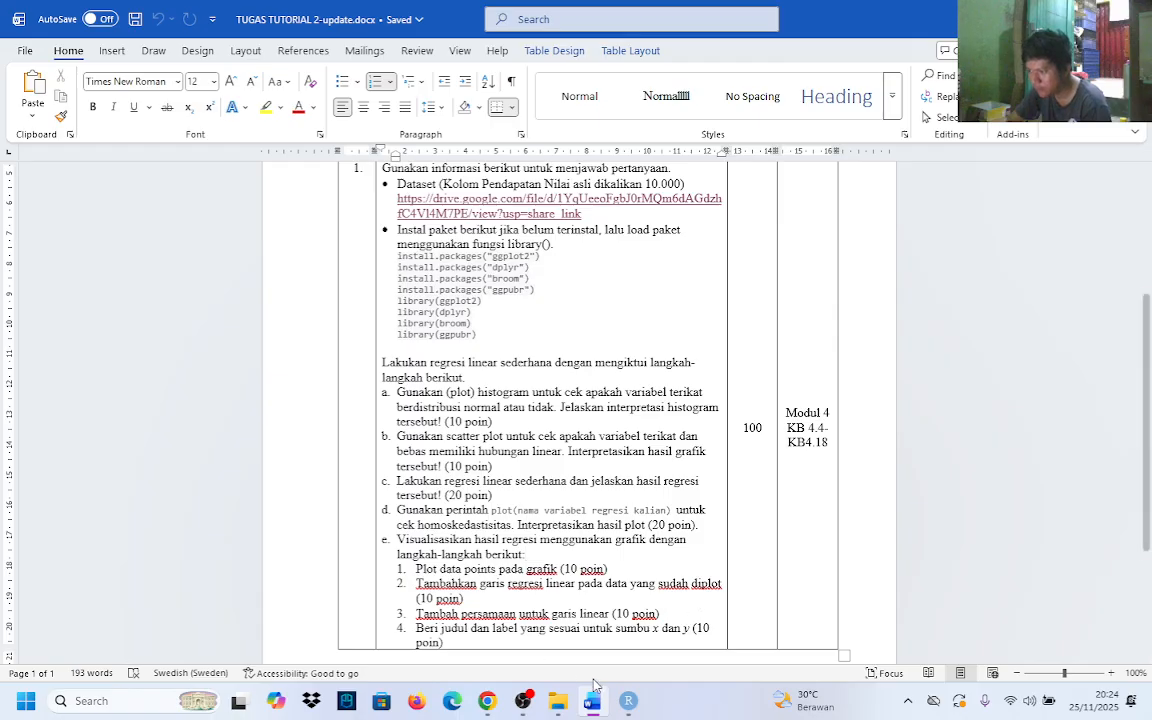
pyautogui.click(627, 700)
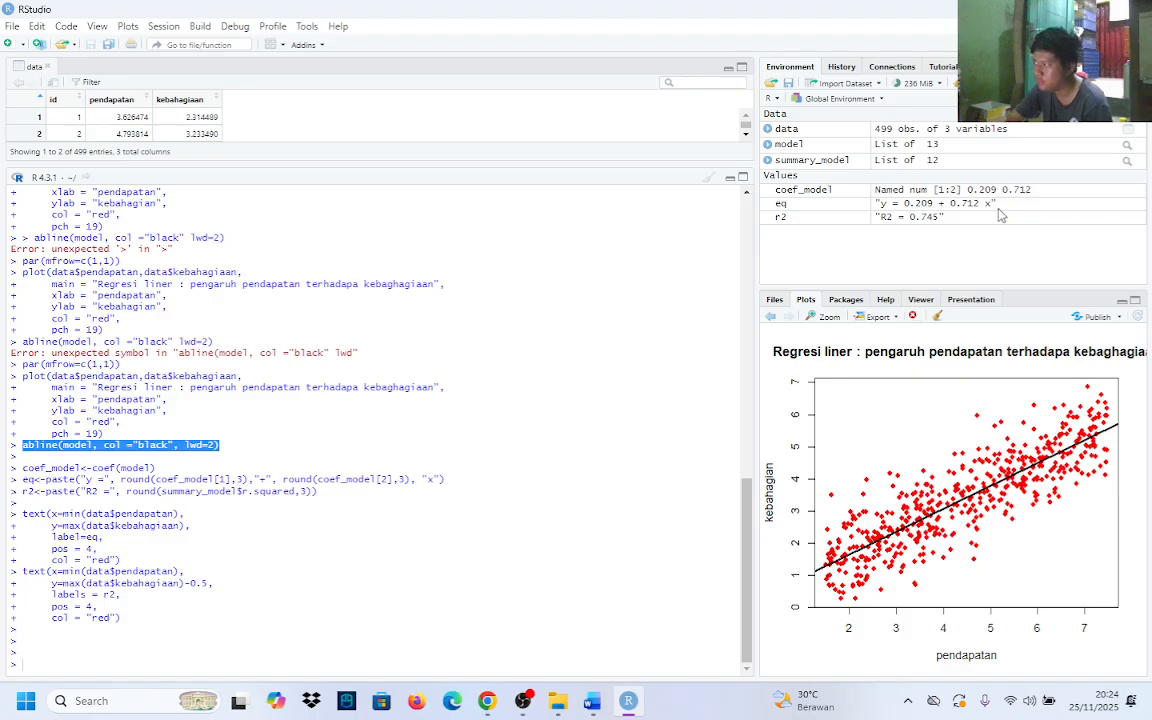
pyautogui.click(592, 706)
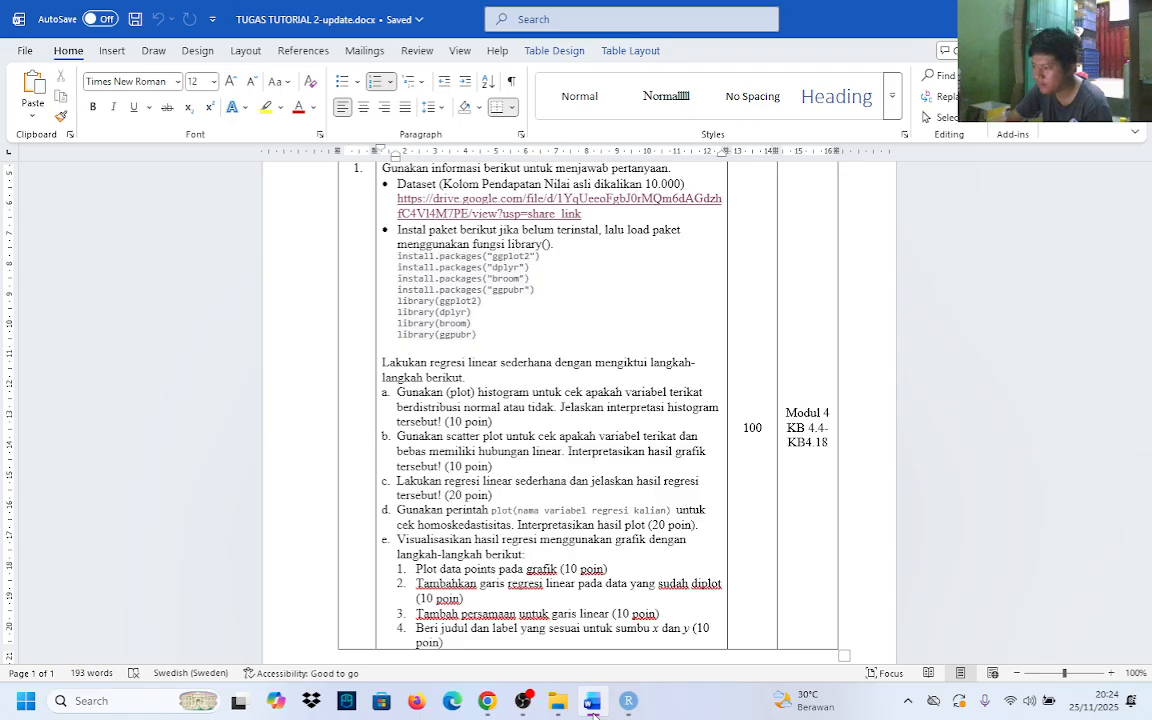
pyautogui.click(628, 701)
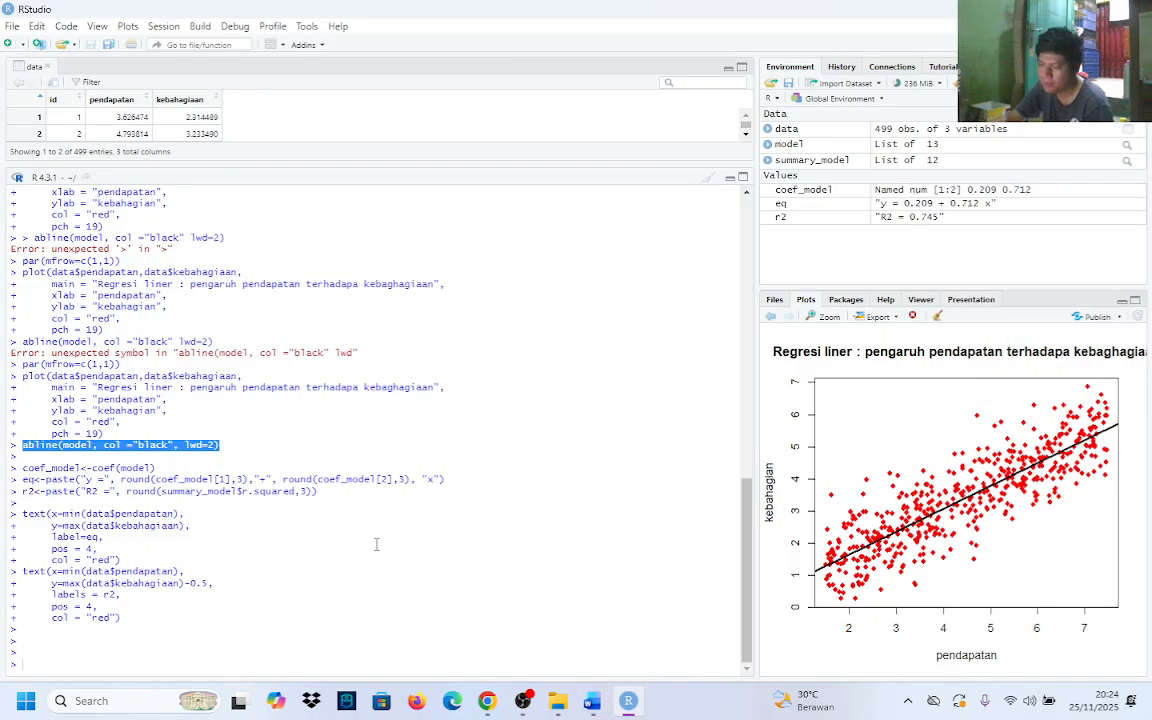
# Review the RStudio console history, examining task e's final par and plot block and the eq<-paste equation line against the plot
pyautogui.scroll(20, 490, 521)
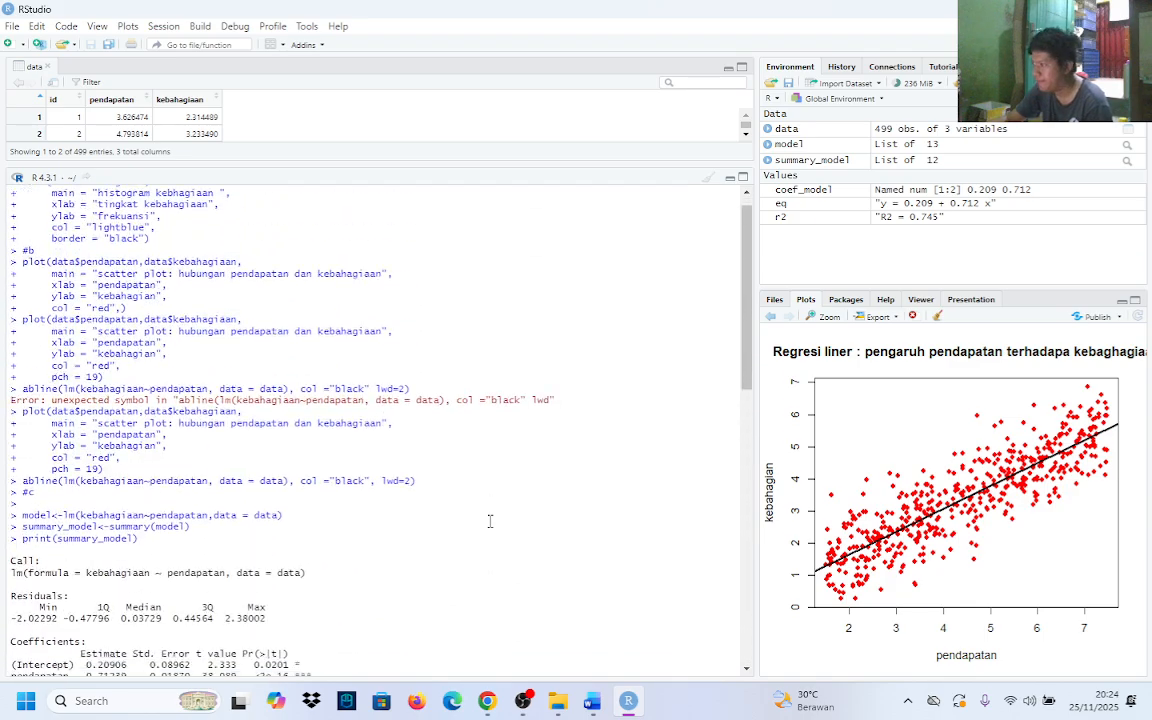
pyautogui.scroll(-15, 490, 521)
pyautogui.scroll(-5, 490, 521)
pyautogui.scroll(10, 599, 522)
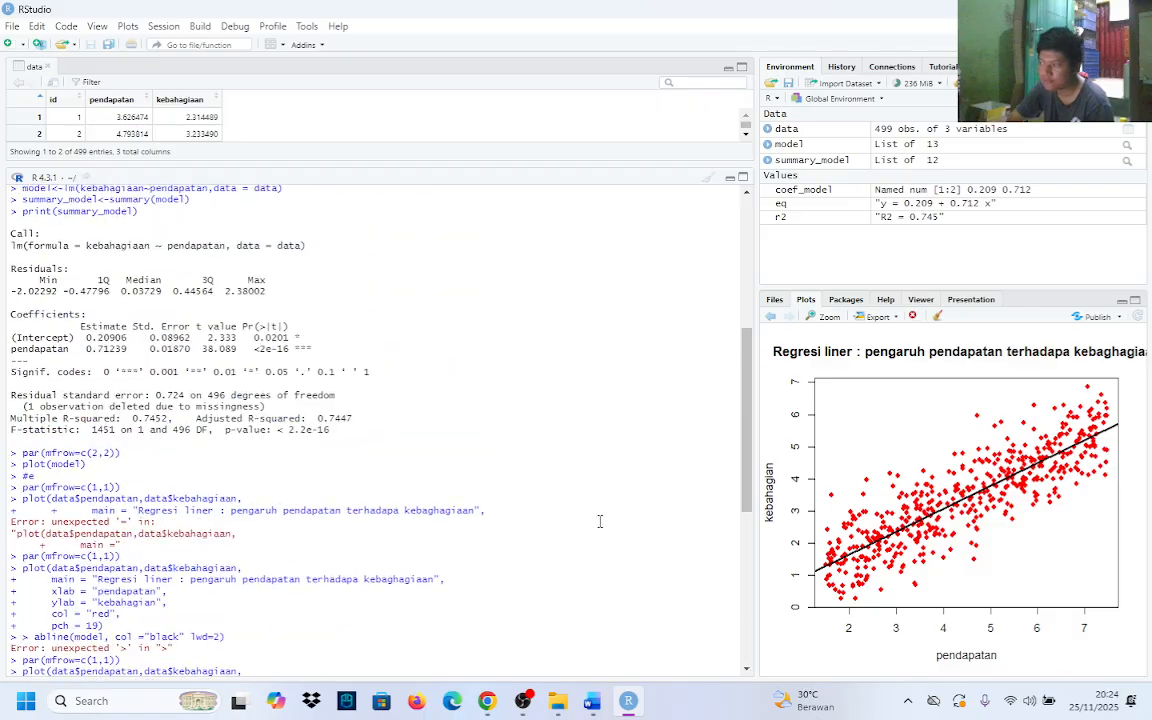
pyautogui.scroll(-10, 630, 521)
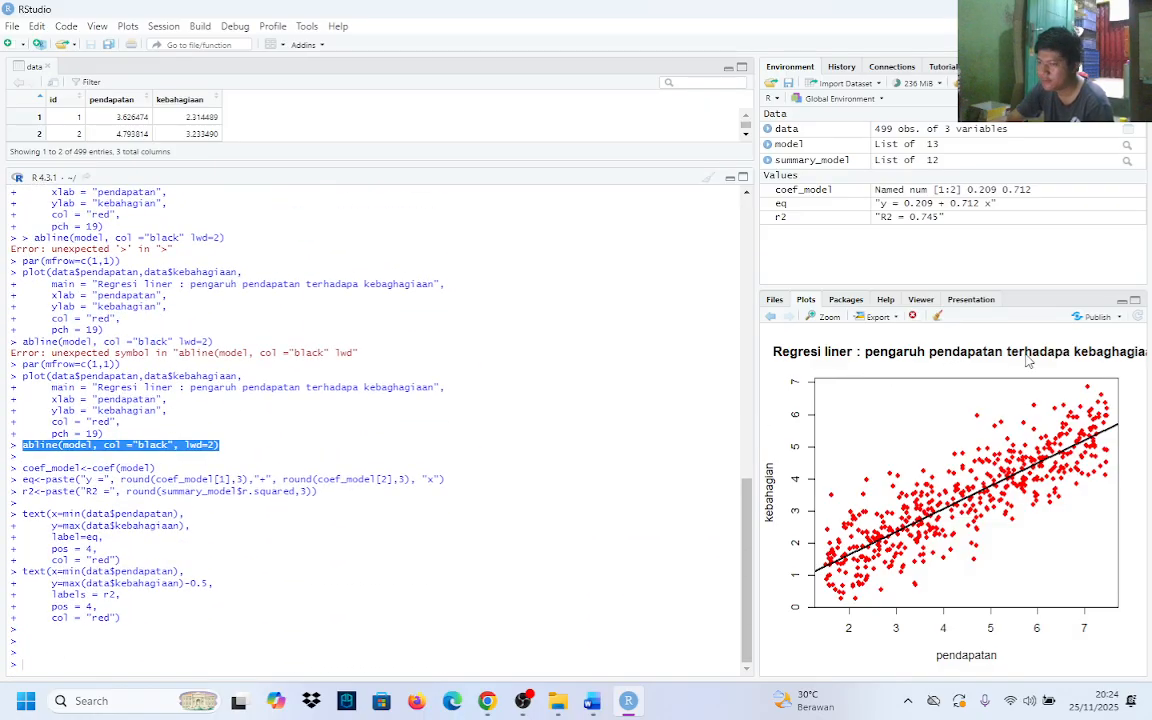
pyautogui.moveTo(31, 369); pyautogui.dragTo(236, 429)
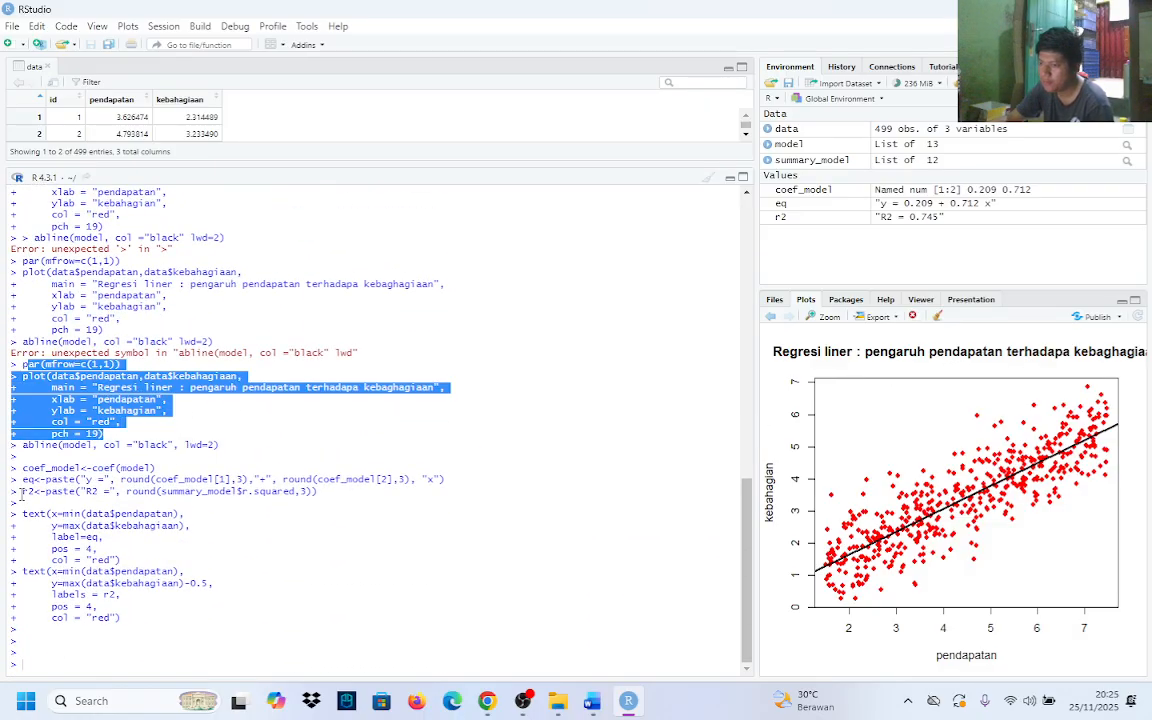
pyautogui.moveTo(23, 479); pyautogui.dragTo(480, 485)
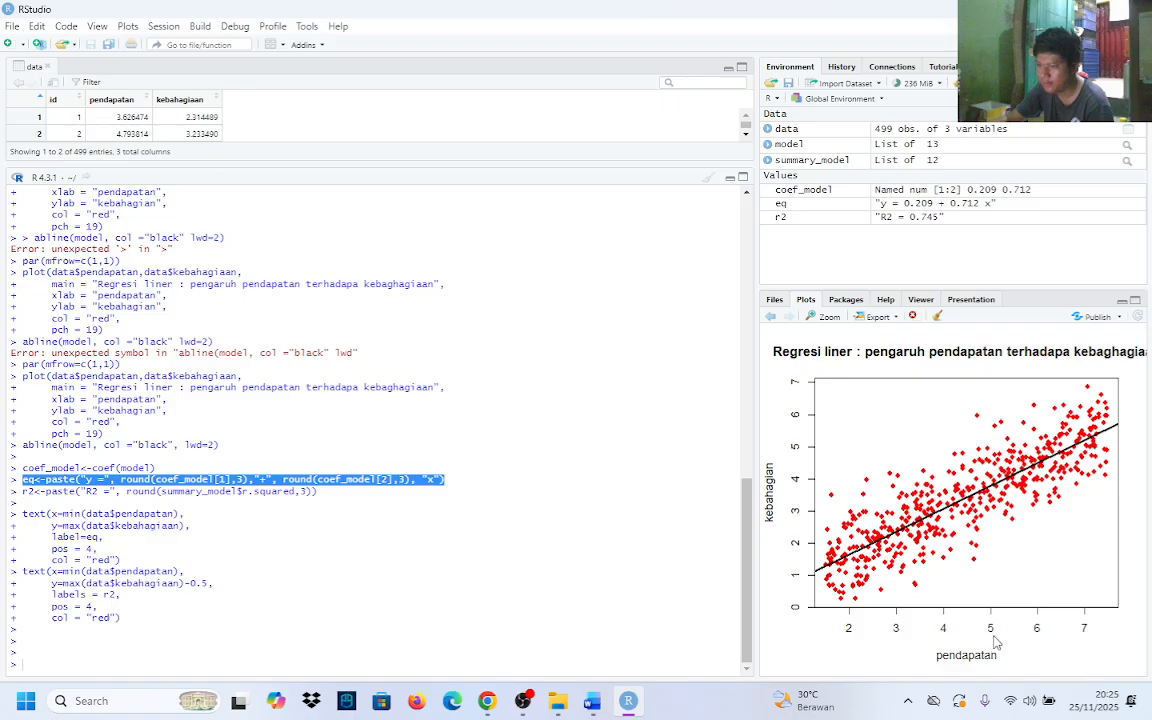
pyautogui.click(948, 601)
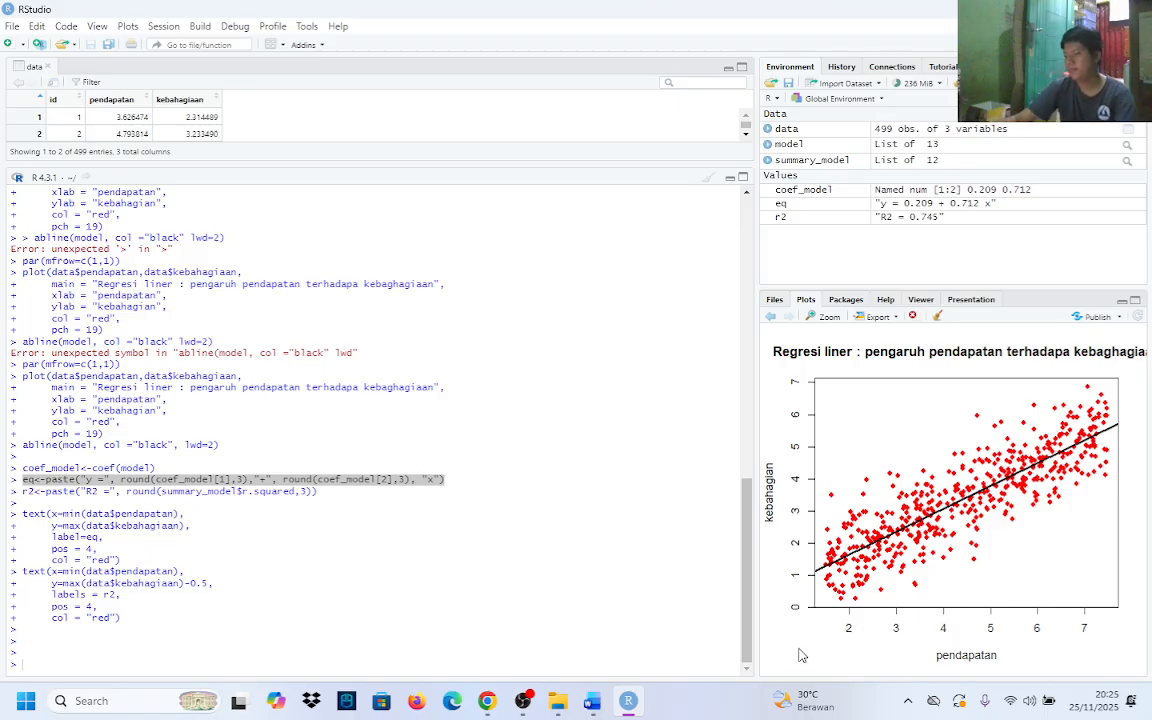
# Check the console commands for tasks a to e, including par(mfrow=c(2,2)) and plot(model), against the task list in the Word assignment
pyautogui.click(593, 701)
pyautogui.click(596, 702)
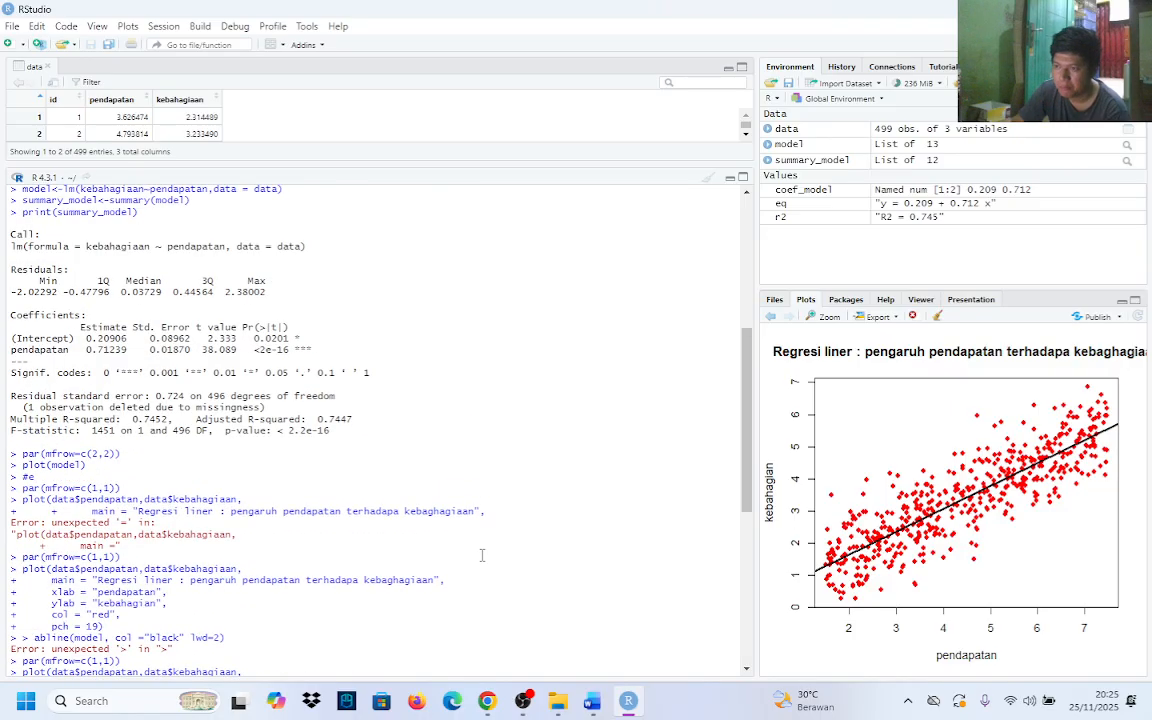
pyautogui.scroll(-2, 481, 555)
pyautogui.scroll(9, 481, 555)
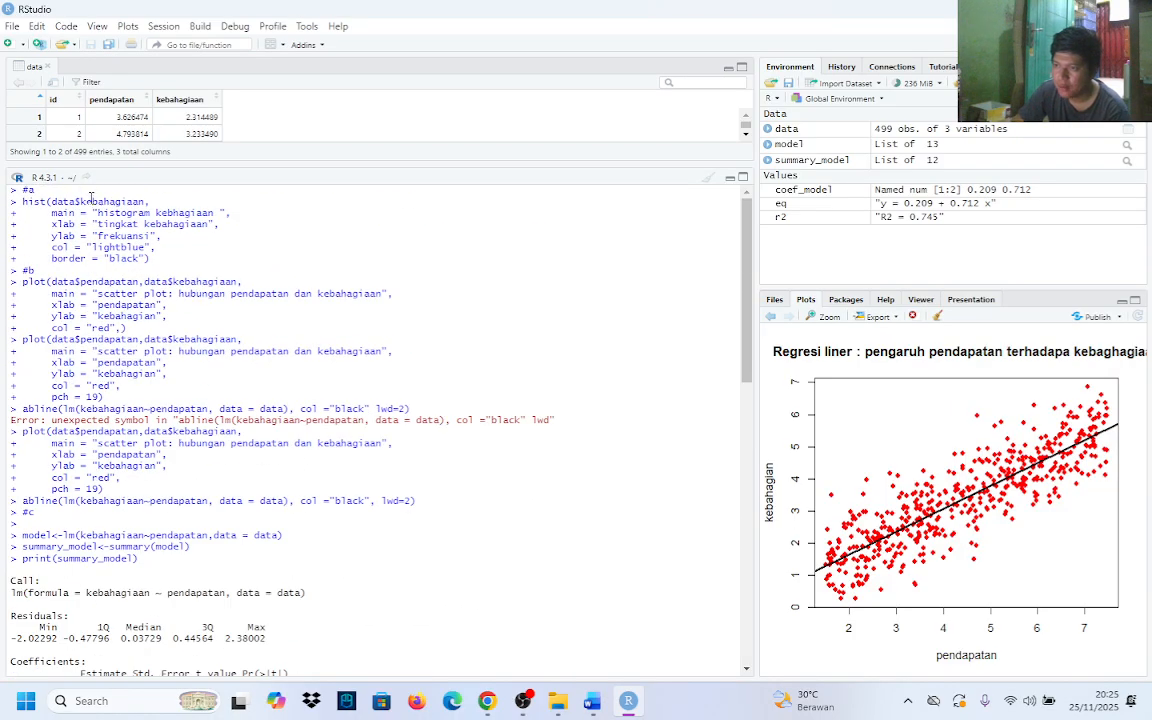
pyautogui.scroll(-3, 80, 495)
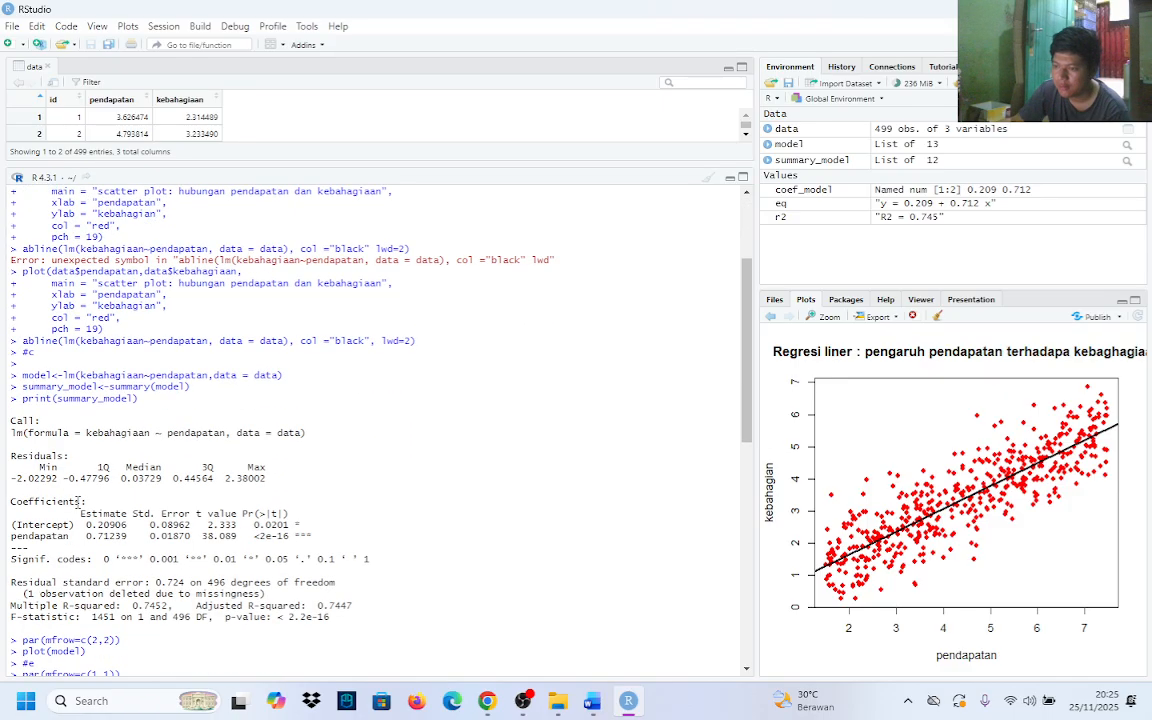
pyautogui.scroll(-3, 77, 502)
pyautogui.moveTo(12, 480); pyautogui.dragTo(133, 493)
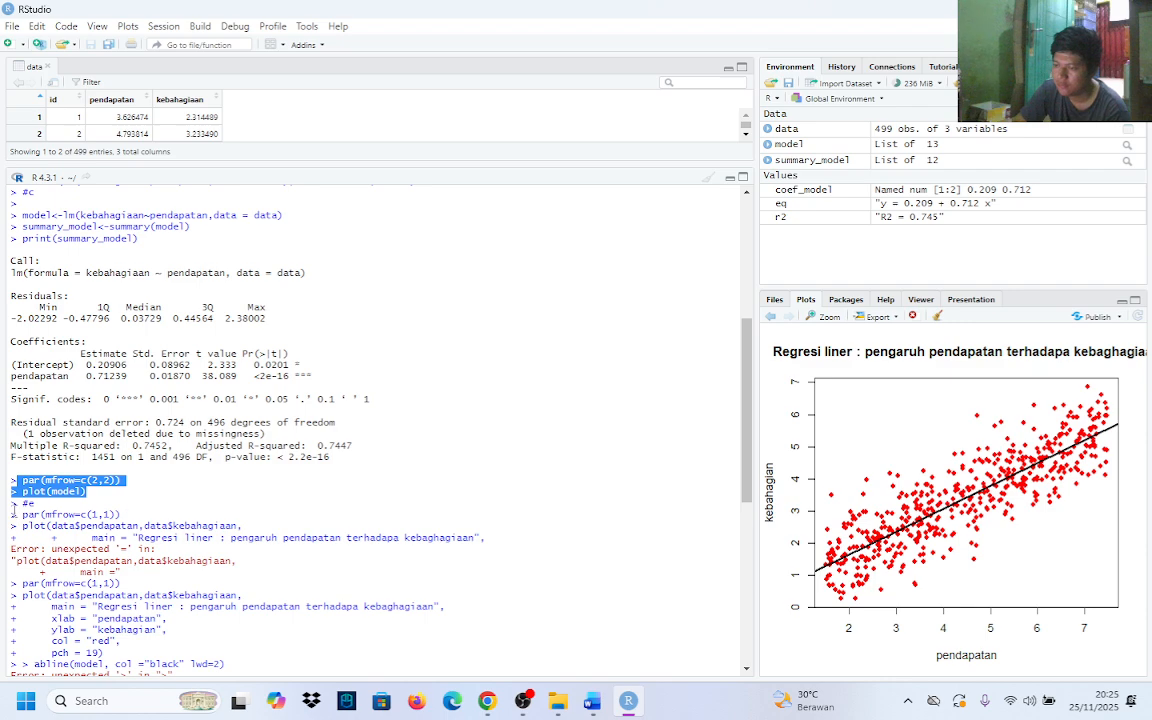
pyautogui.moveTo(12, 514); pyautogui.dragTo(181, 608)
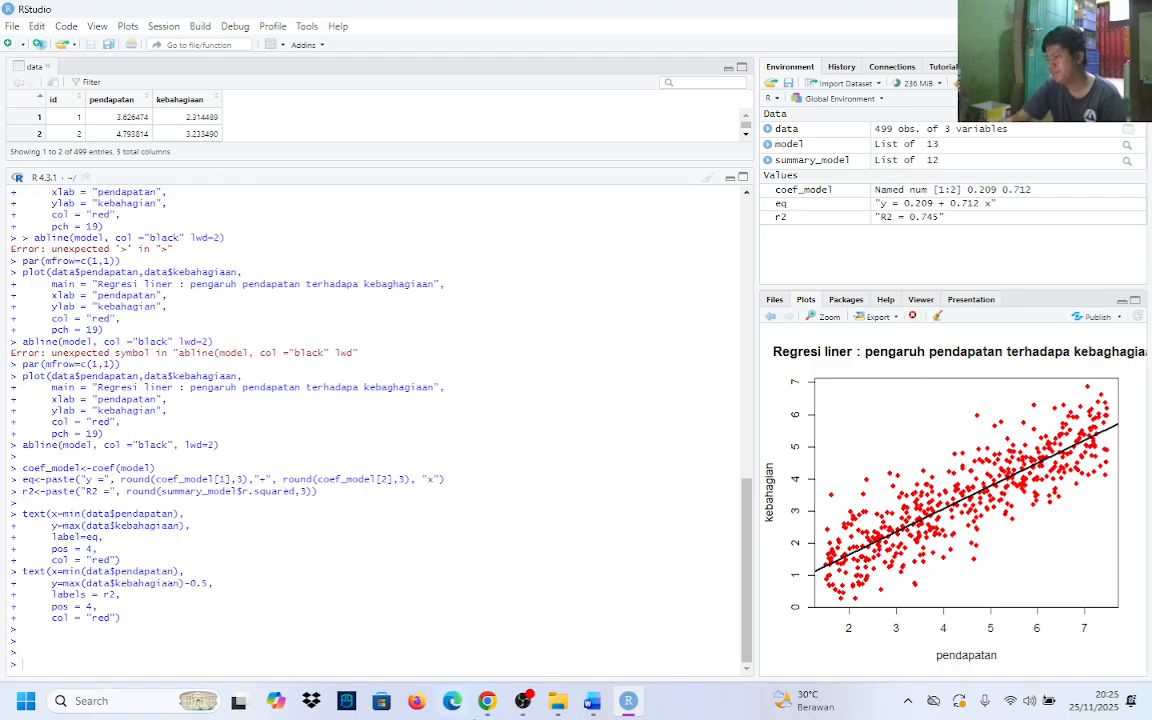
pyautogui.click(592, 701)
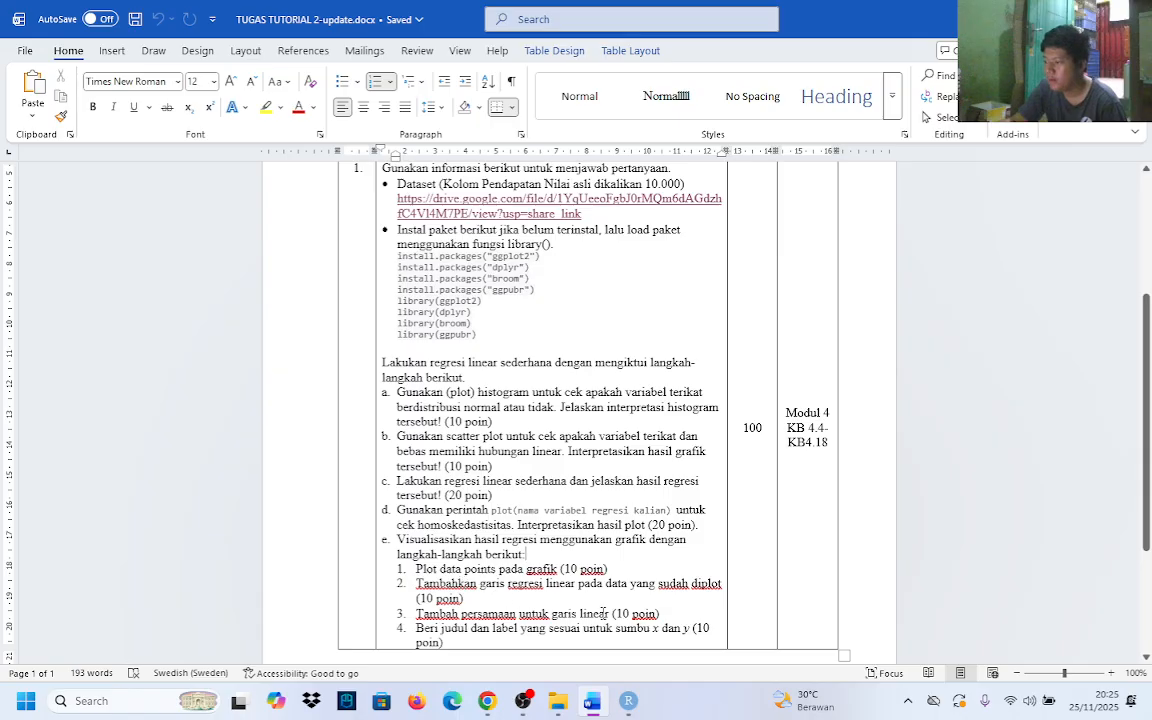
pyautogui.scroll(3, 600, 612)
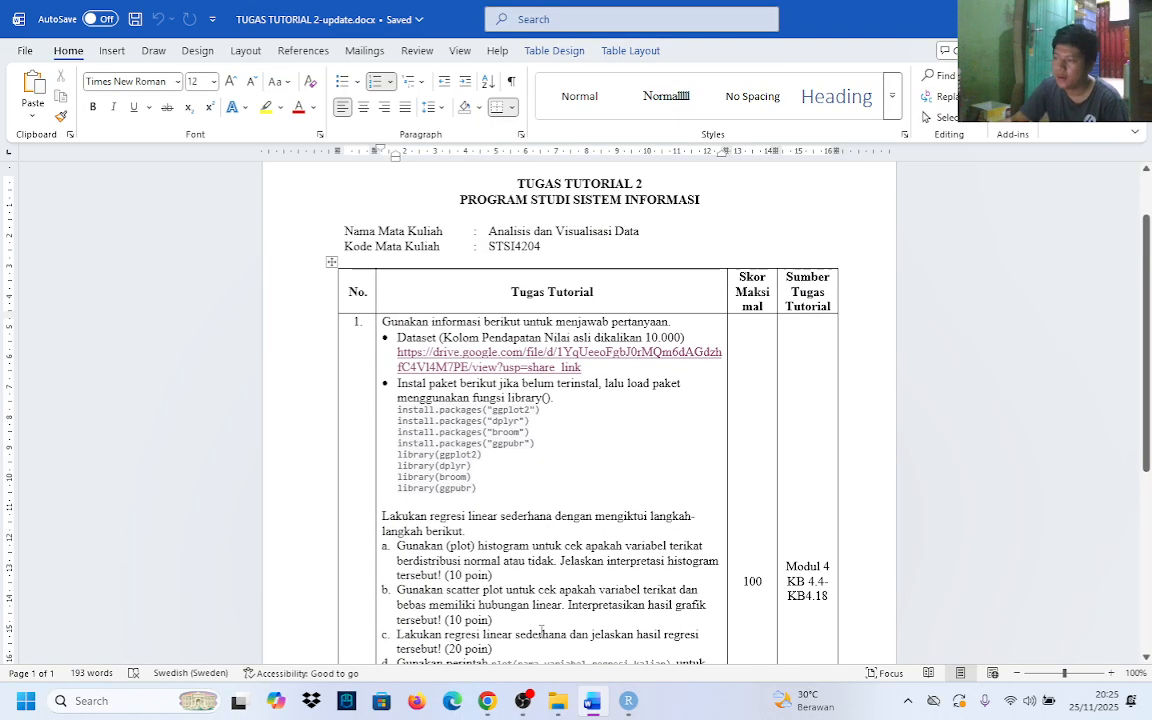